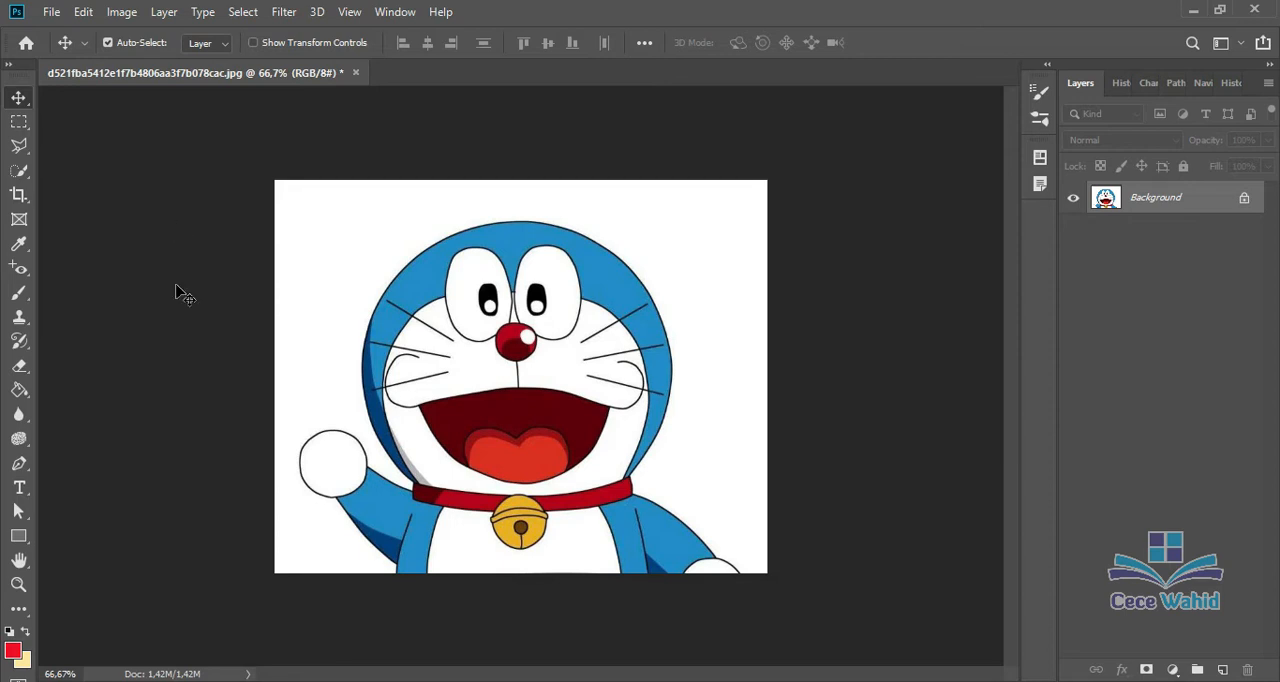
pyautogui.click(28, 471)
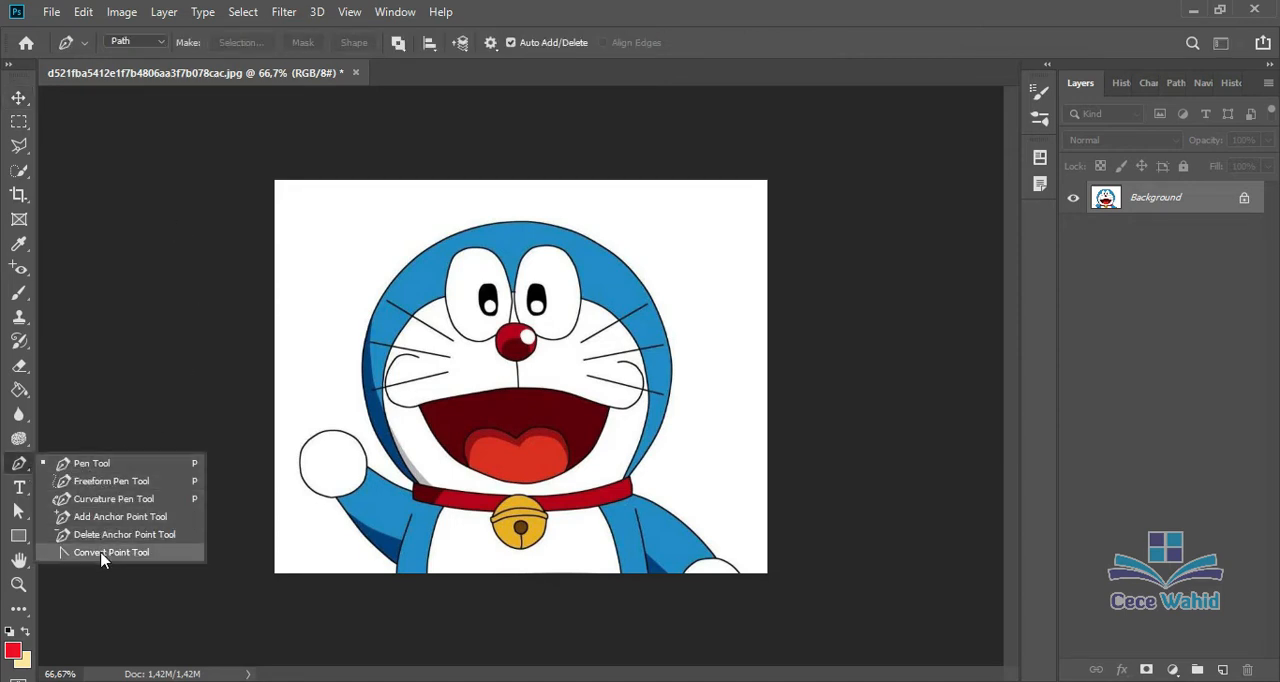
pyautogui.click(17, 491)
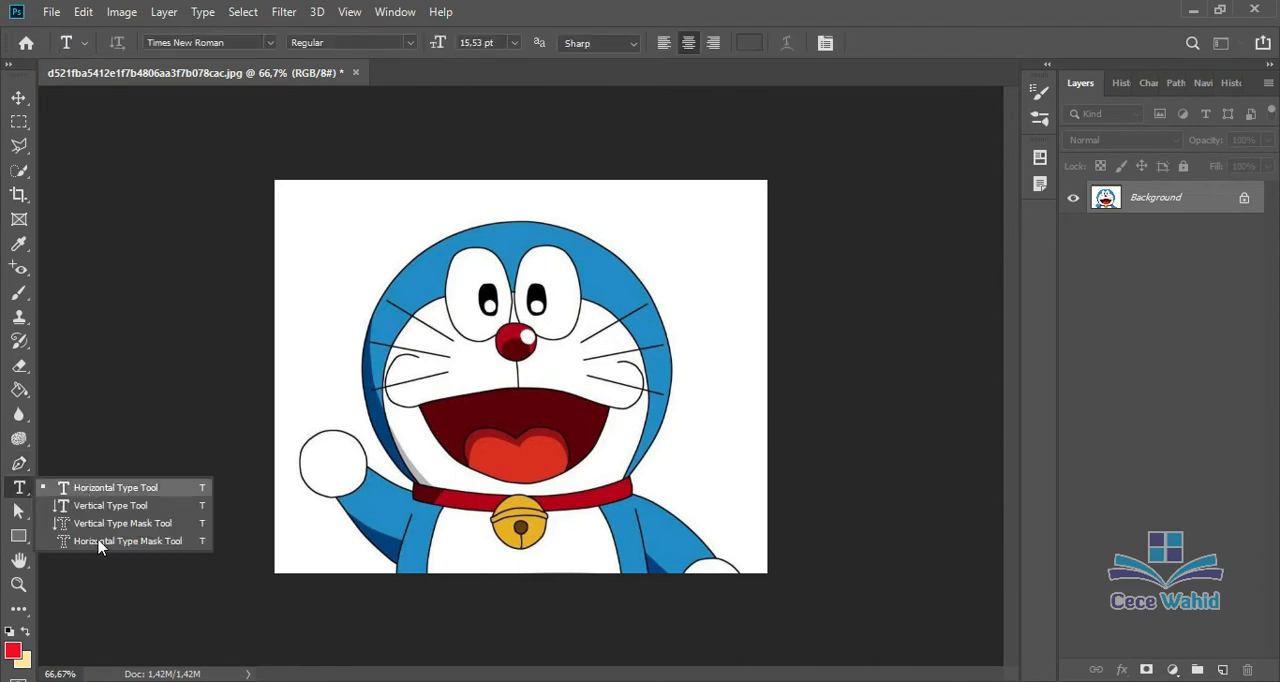
pyautogui.click(20, 512)
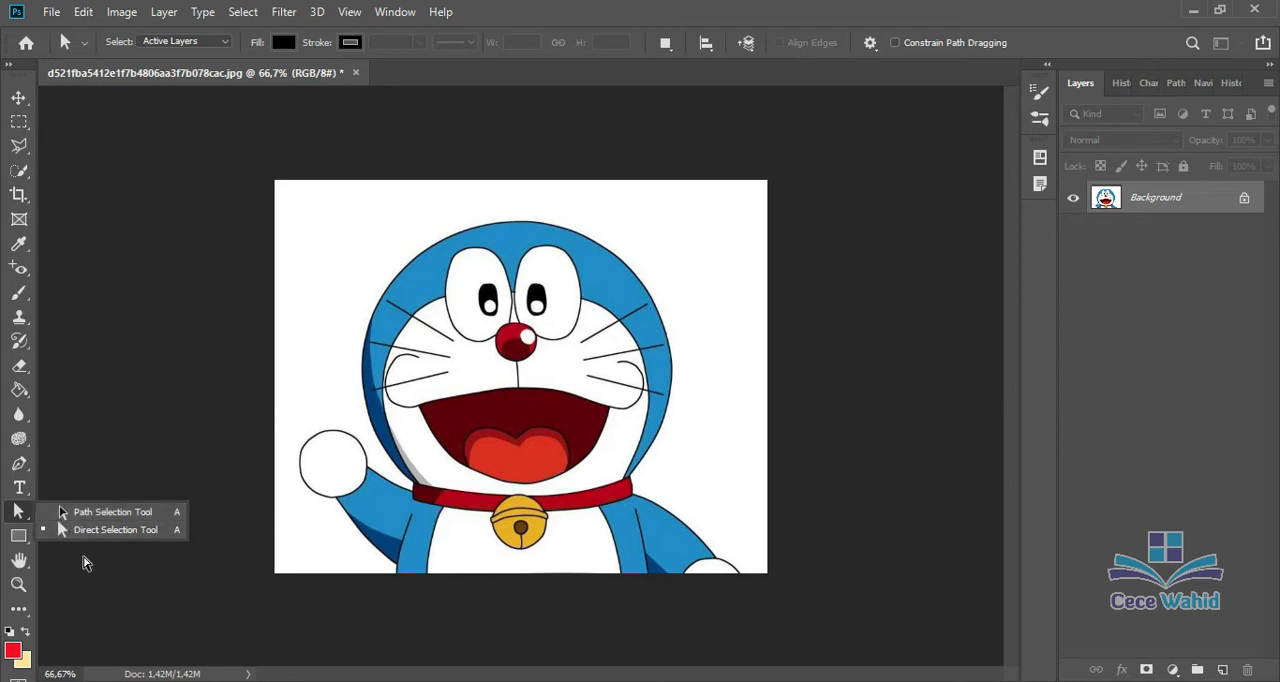
pyautogui.click(84, 563)
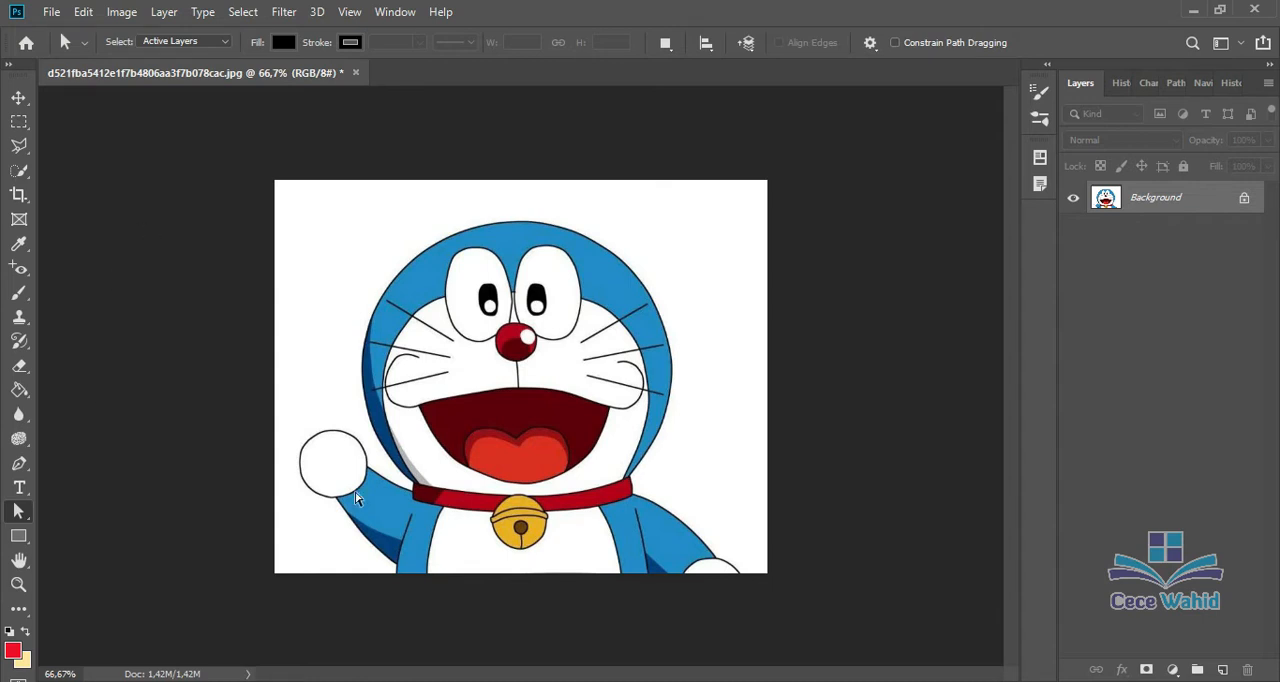
# Step: Trace the head with straight Pen tool path segments, from the collar's left end over the top to its right end
pyautogui.click(23, 469)
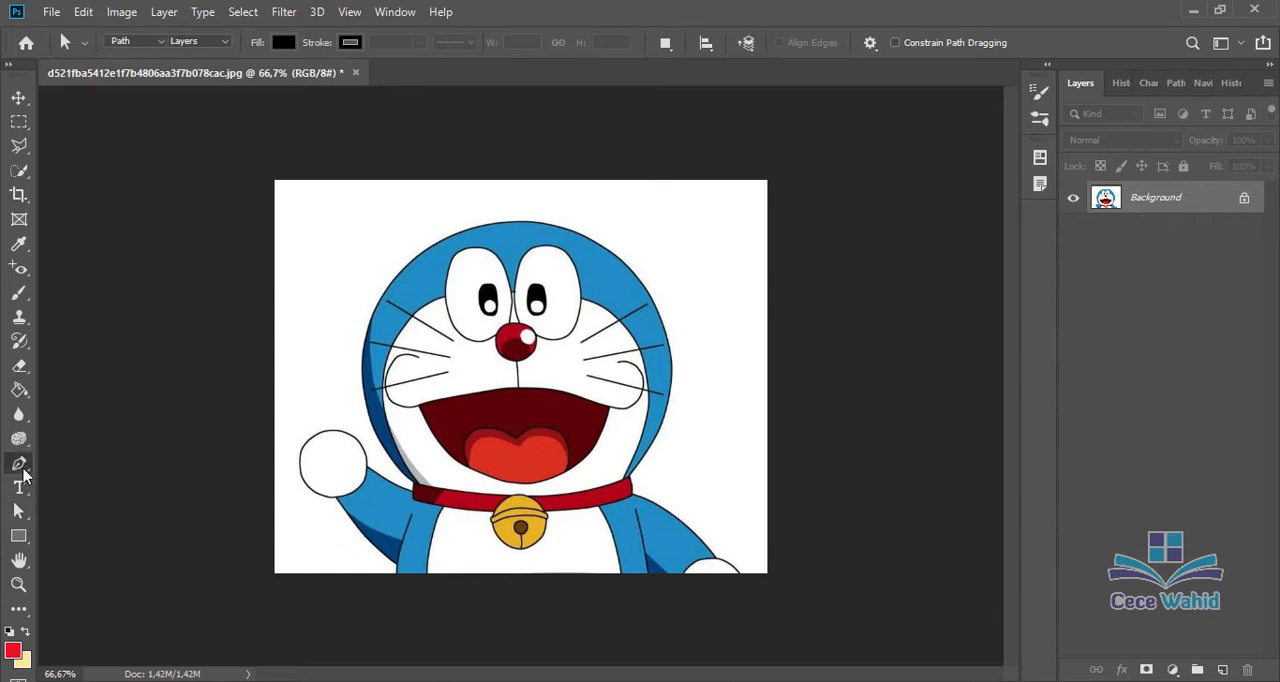
pyautogui.rightClick(22, 470)
pyautogui.click(60, 462)
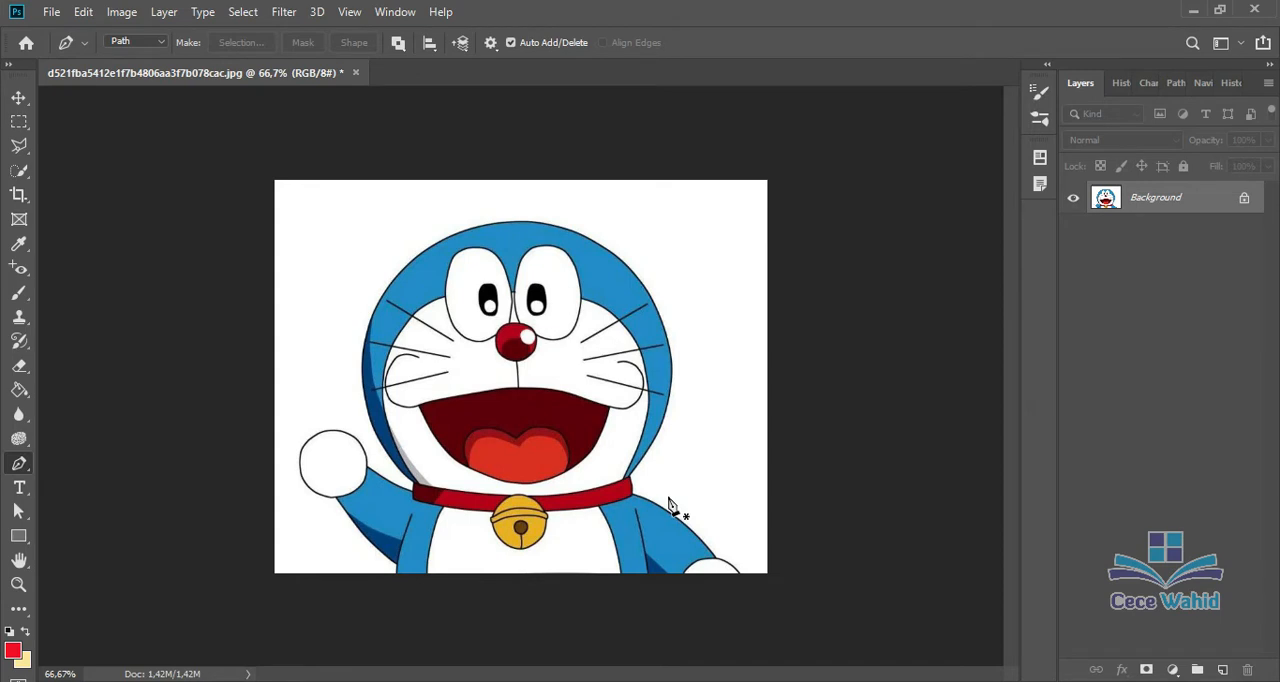
pyautogui.hotkey('ctrl', '+')
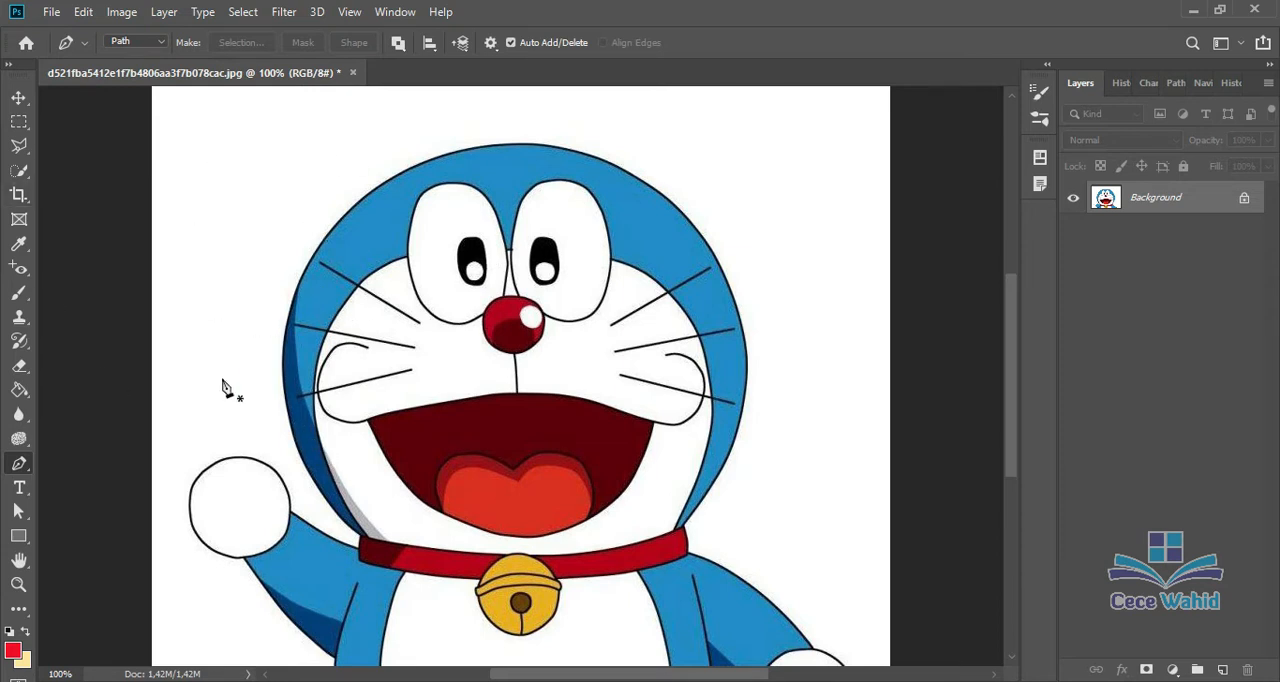
pyautogui.click(359, 537)
pyautogui.click(283, 344)
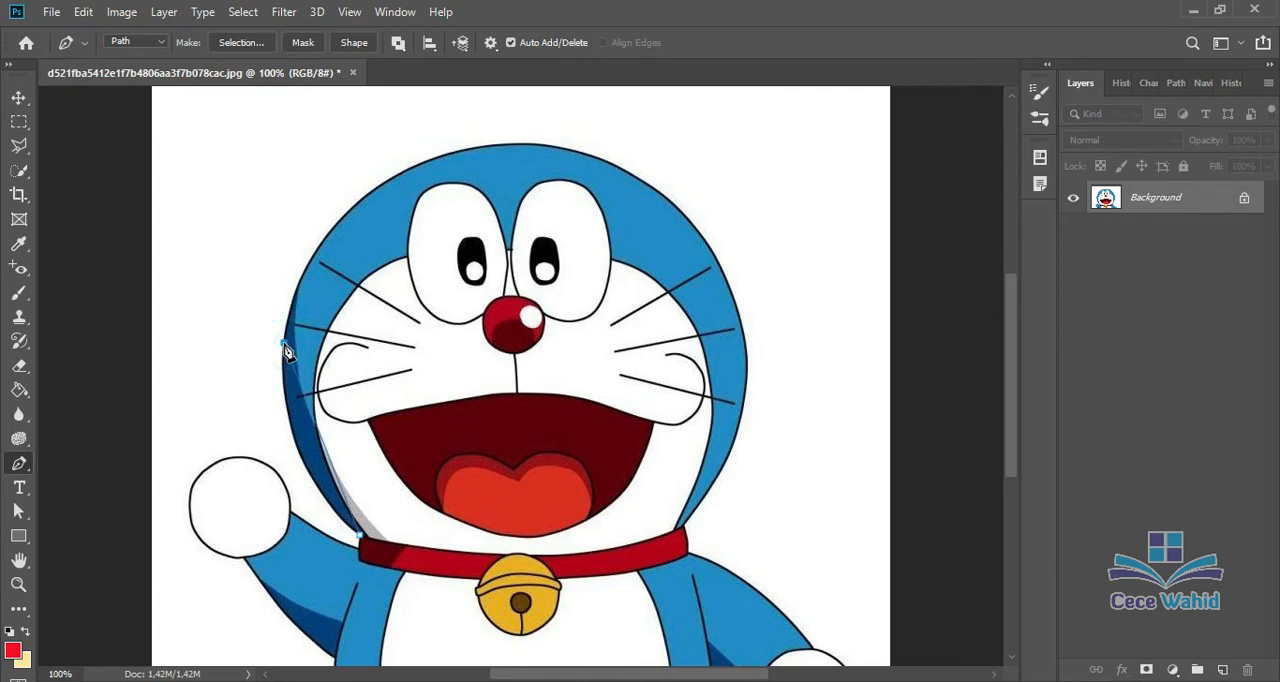
pyautogui.click(350, 209)
pyautogui.click(524, 145)
pyautogui.click(717, 260)
pyautogui.click(737, 432)
pyautogui.click(685, 526)
# Step: Continue the path down the right arm and hand, then along the image's bottom edge to the body's left side
pyautogui.scroll(-1, 776, 497)
pyautogui.scroll(-4, 776, 497)
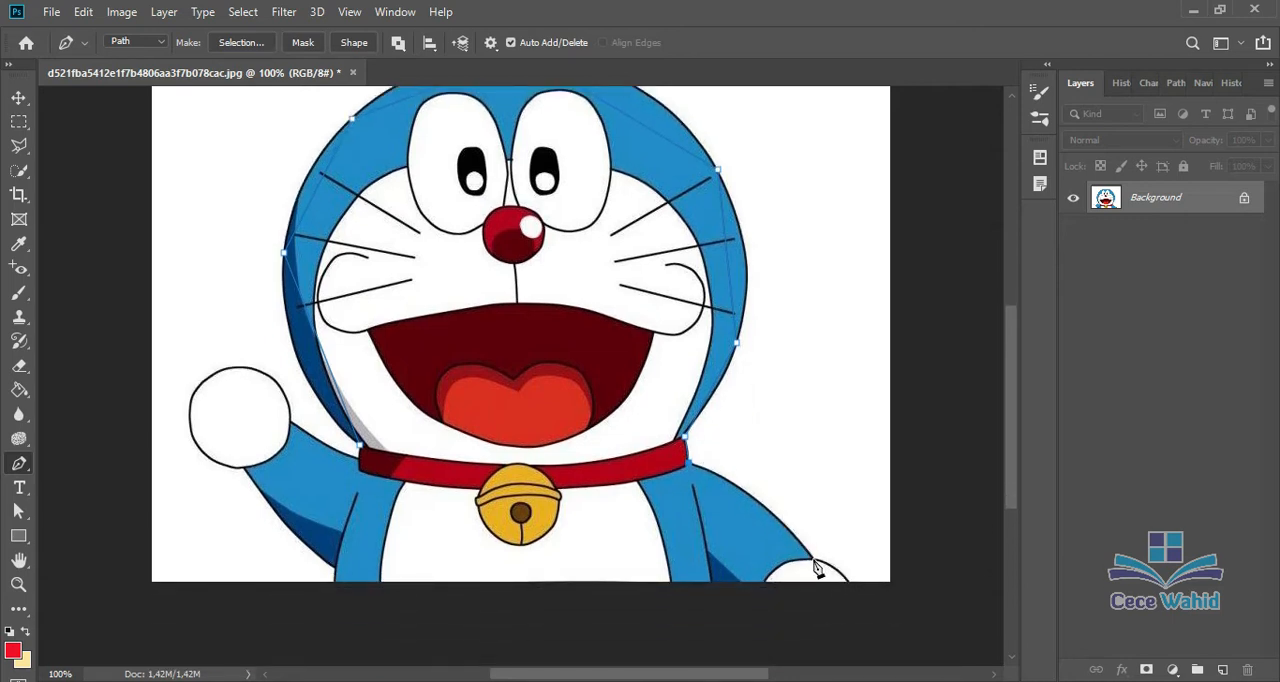
pyautogui.click(814, 559)
pyautogui.click(846, 584)
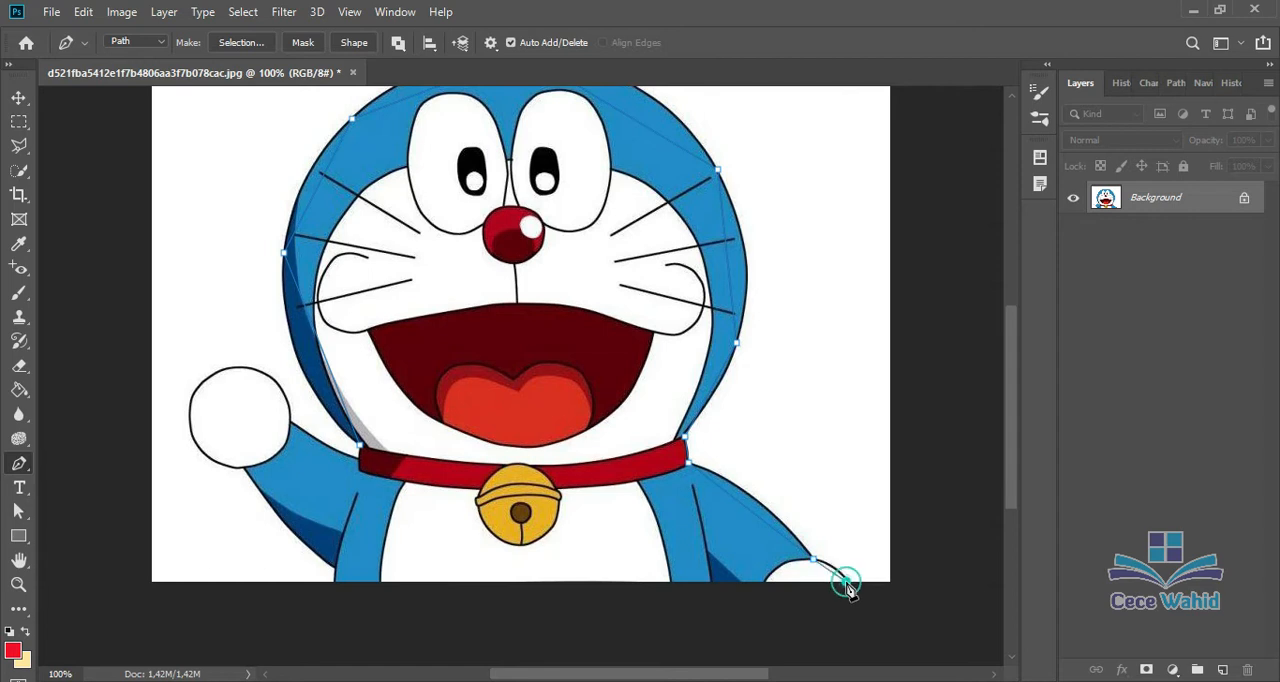
pyautogui.click(336, 584)
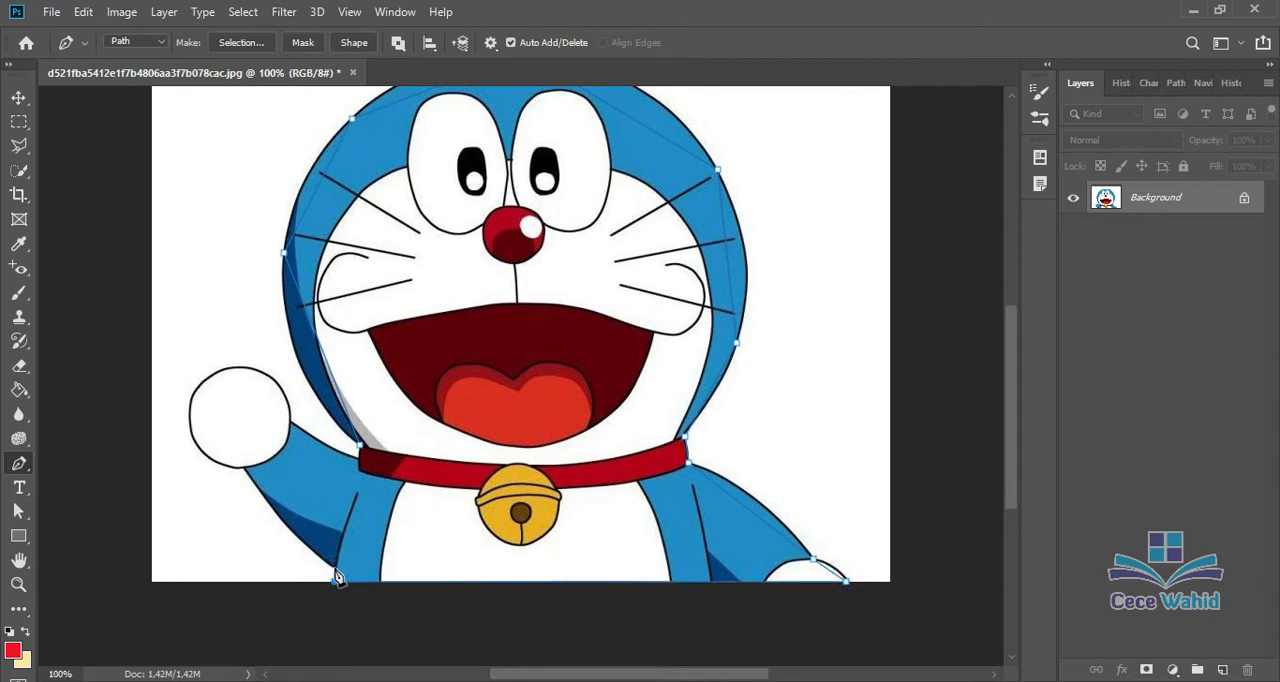
# Step: Continue the path up the left arm and around the raised hand, and close it at the starting point by the collar
pyautogui.click(332, 567)
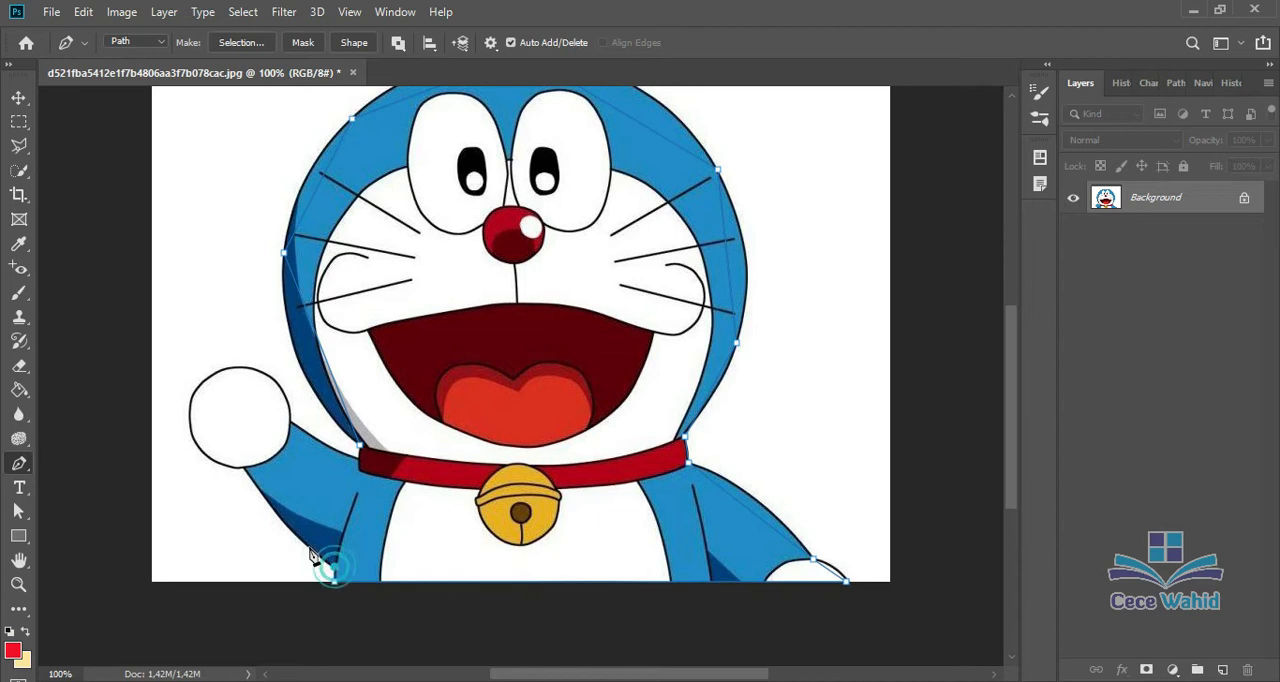
pyautogui.click(242, 468)
pyautogui.click(190, 420)
pyautogui.click(226, 368)
pyautogui.click(289, 422)
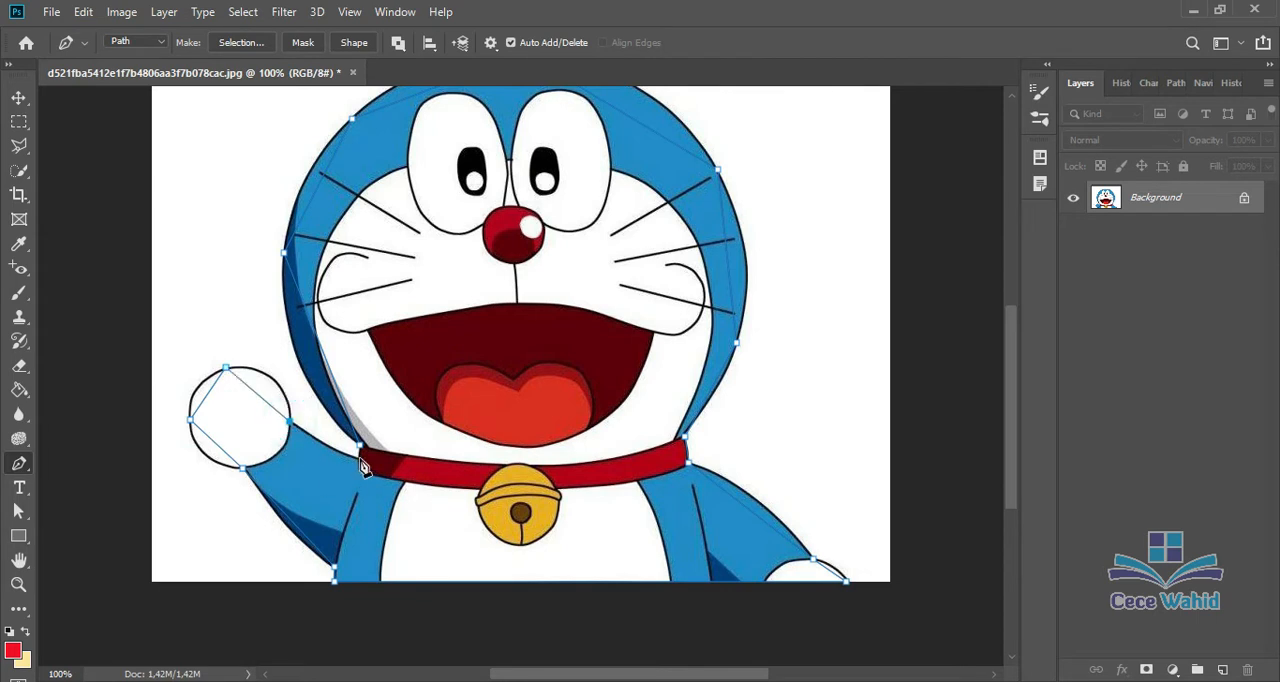
pyautogui.click(359, 450)
pyautogui.hotkey('ctrl', '+')
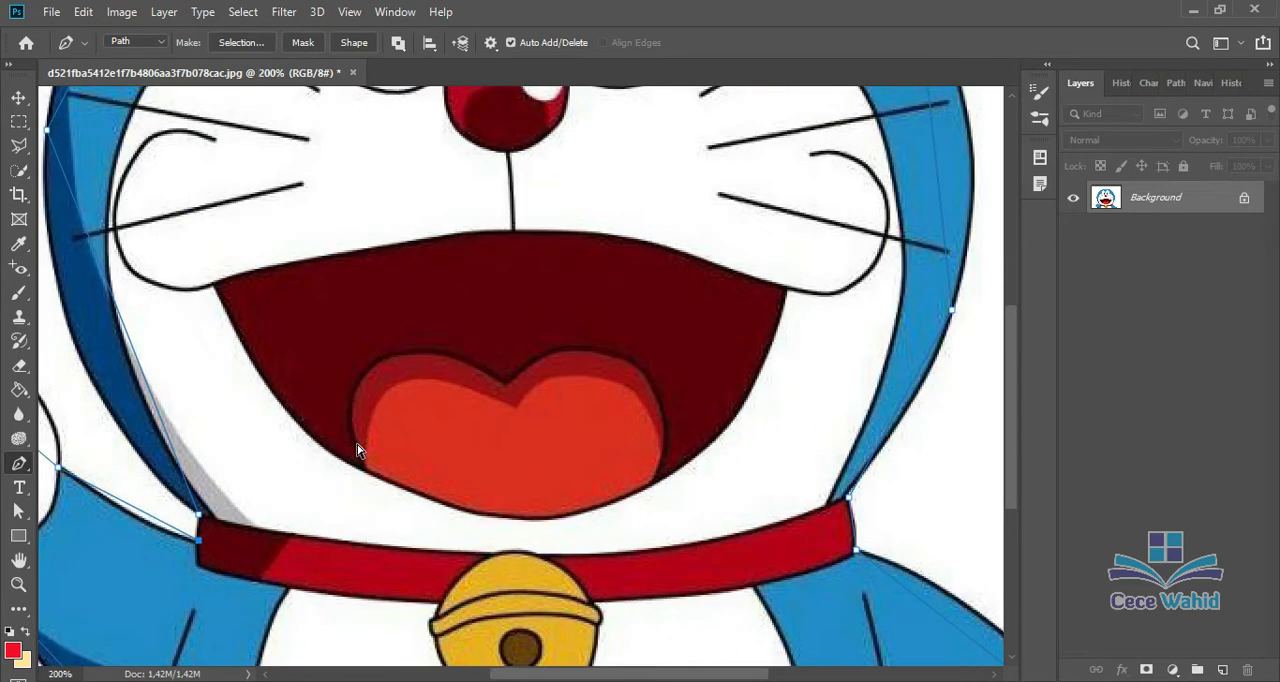
pyautogui.click(199, 521)
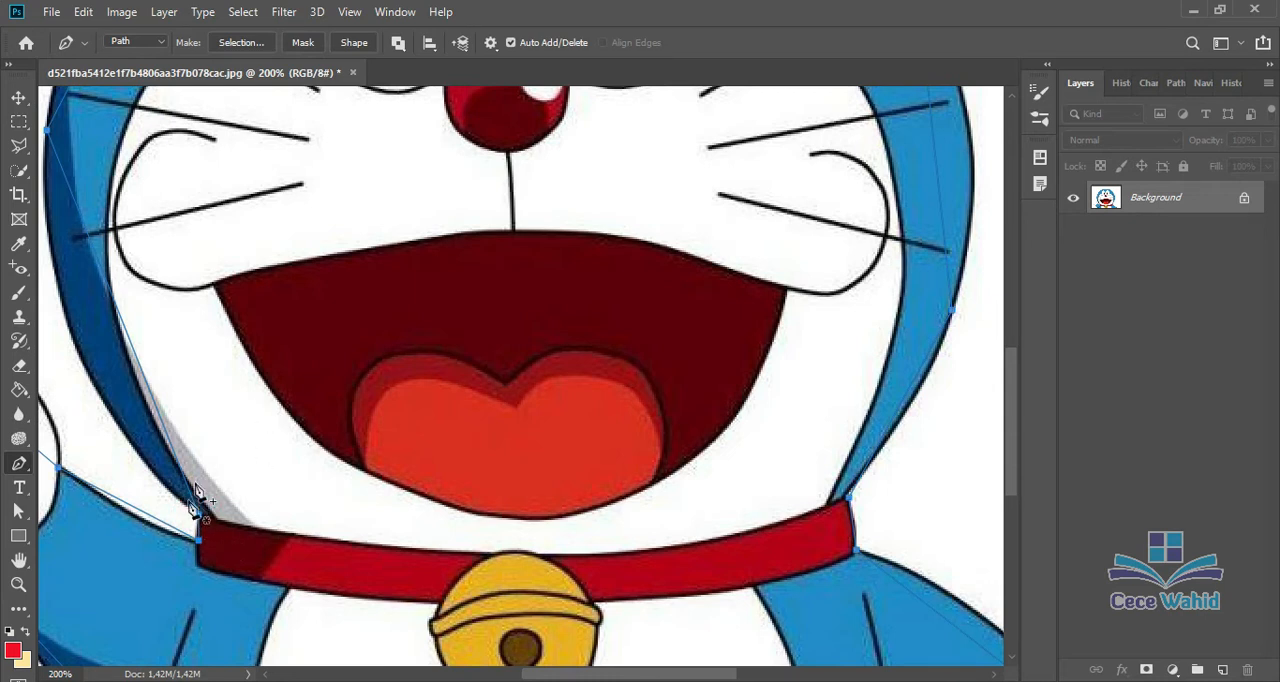
# Step: Move the whole path about 14.5 mm left and 8.1 mm up with the Path Selection tool, and undo the move
pyautogui.click(14, 100)
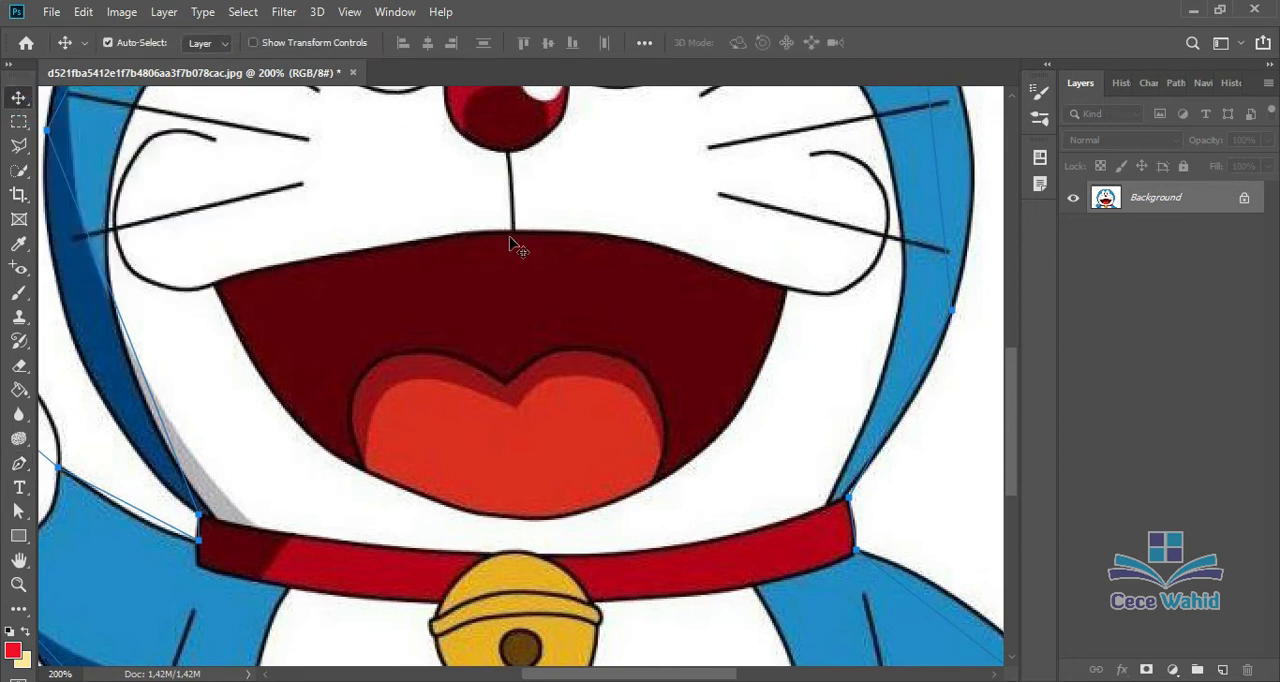
pyautogui.scroll(-1, 514, 260)
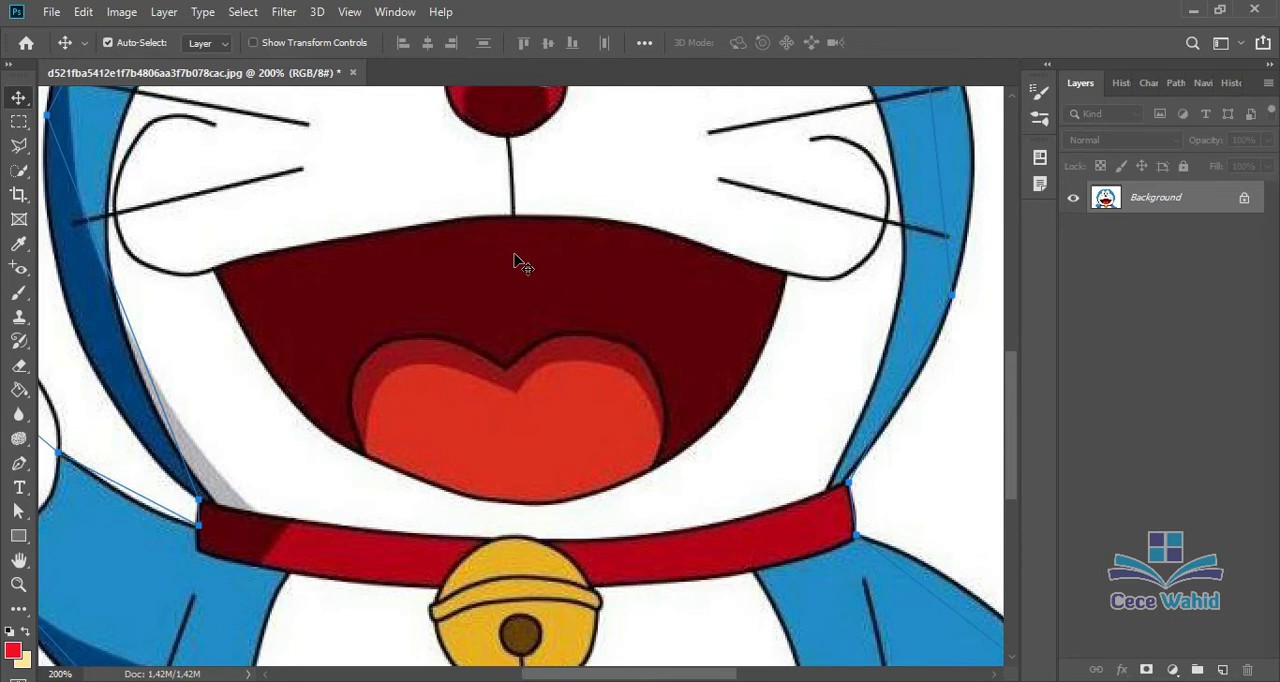
pyautogui.hotkey('ctrl', '-')
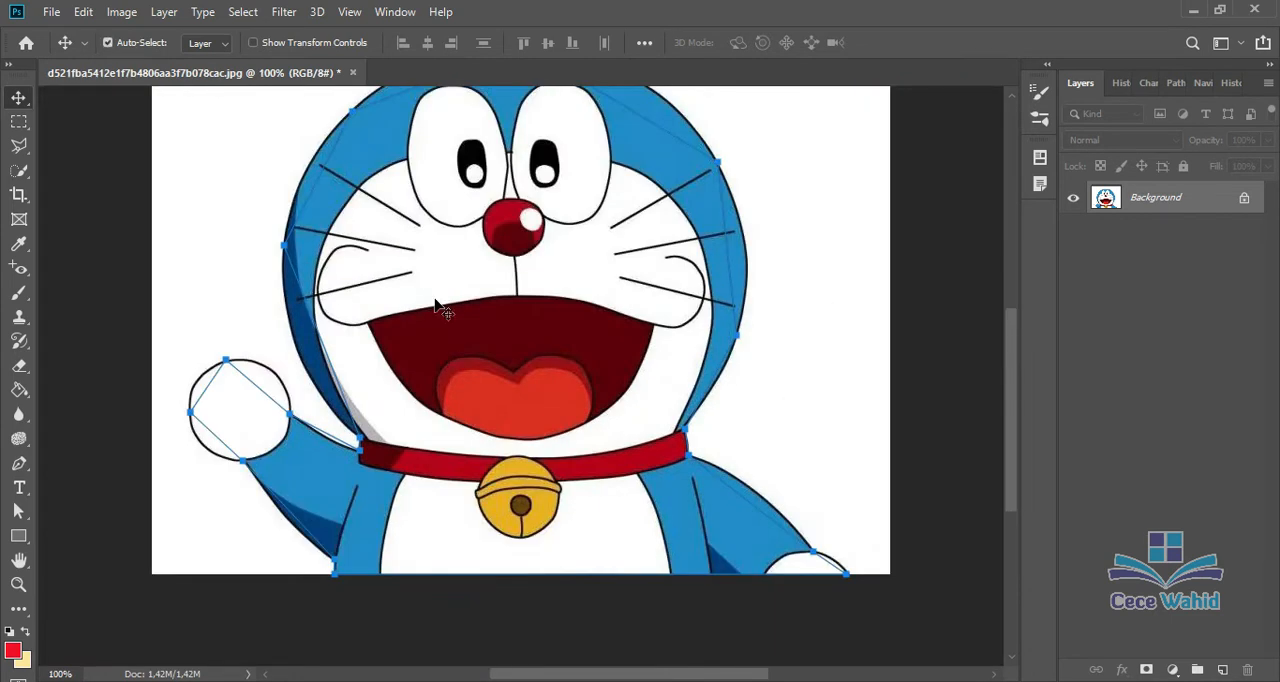
pyautogui.moveTo(1012, 374); pyautogui.dragTo(1014, 327)
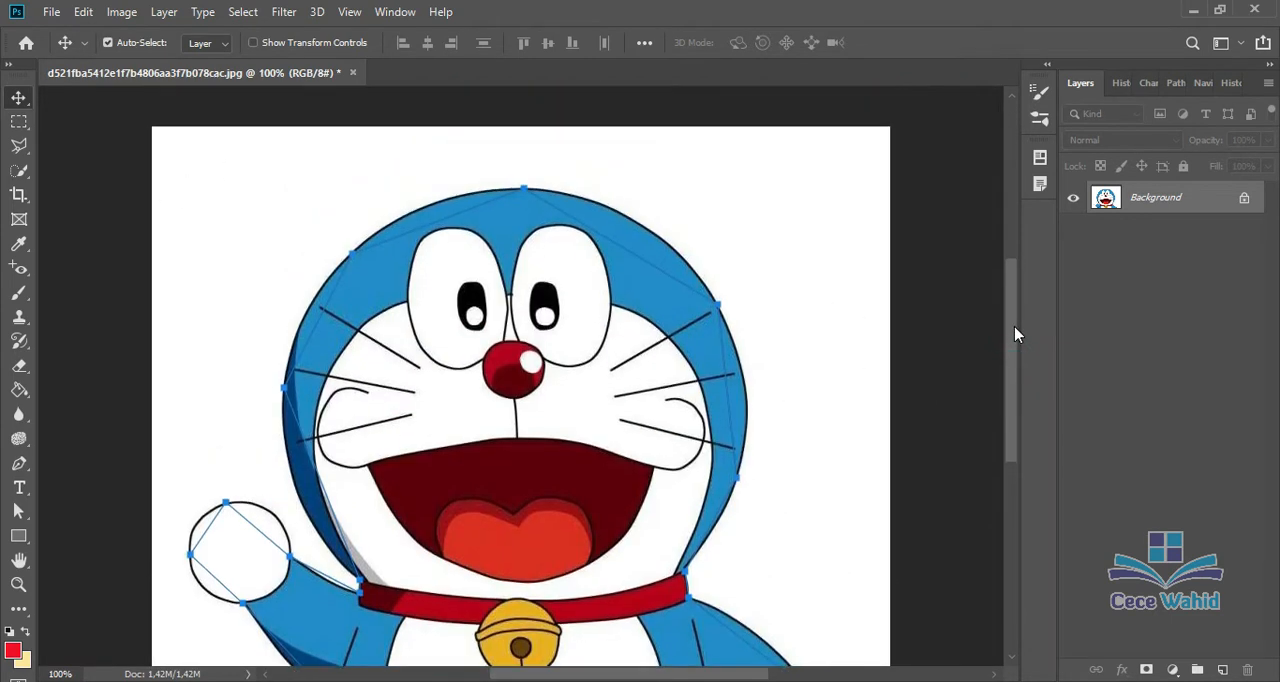
pyautogui.click(29, 510)
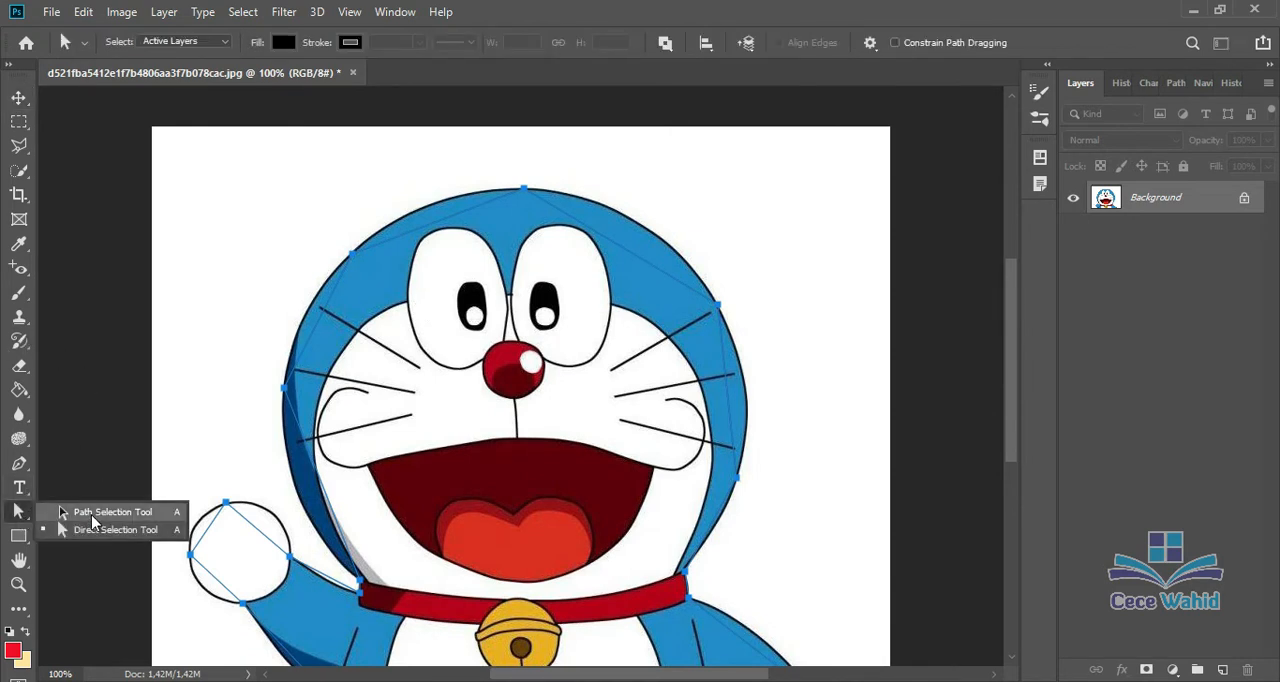
pyautogui.click(92, 514)
pyautogui.moveTo(356, 400); pyautogui.dragTo(318, 377)
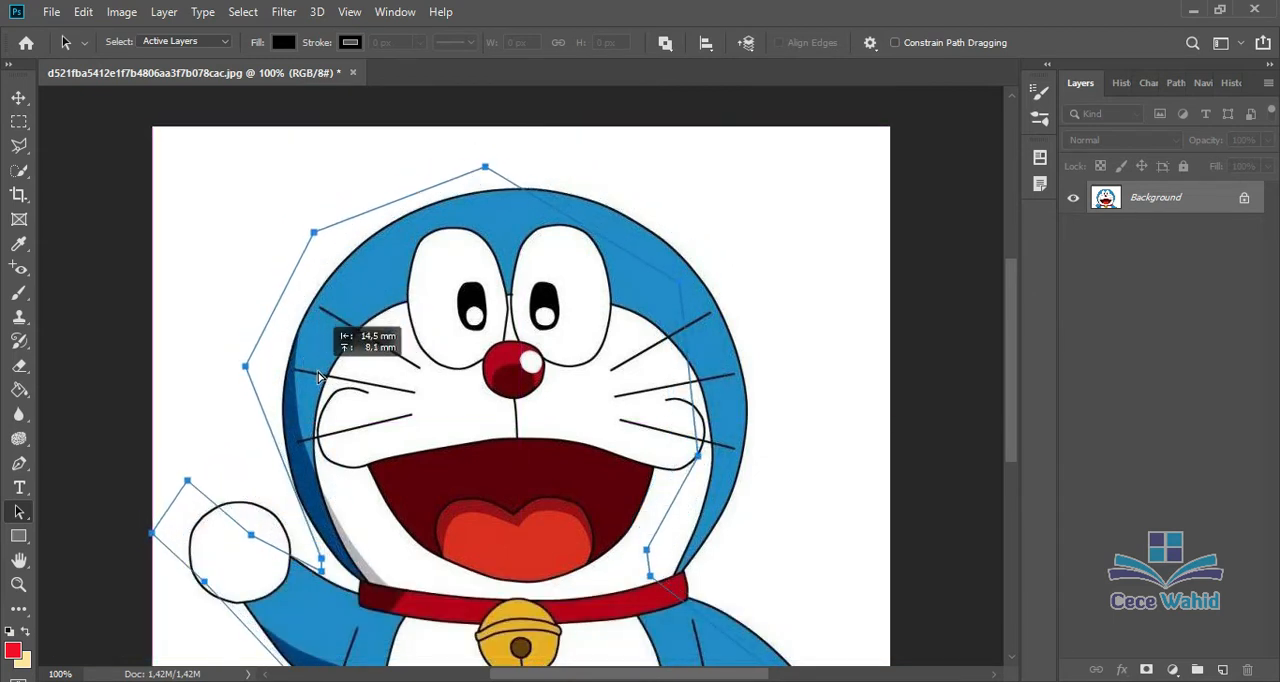
pyautogui.moveTo(318, 377); pyautogui.dragTo(318, 377)
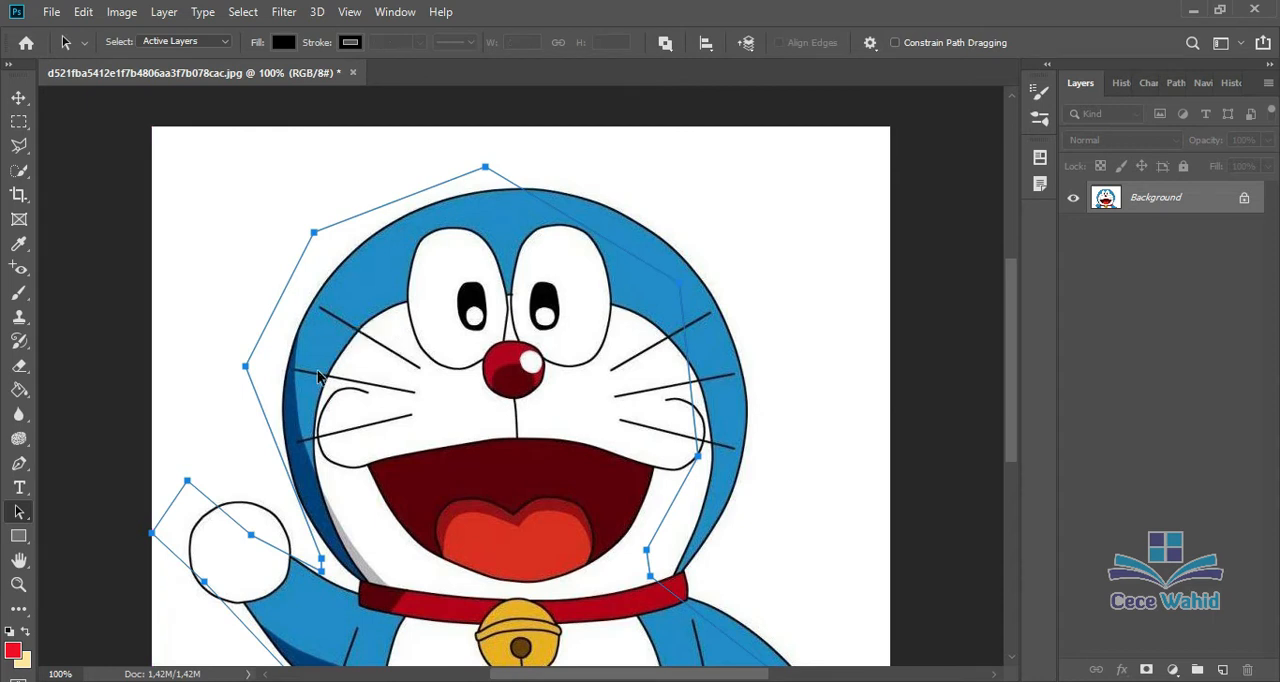
pyautogui.hotkey('ctrl', 'z')
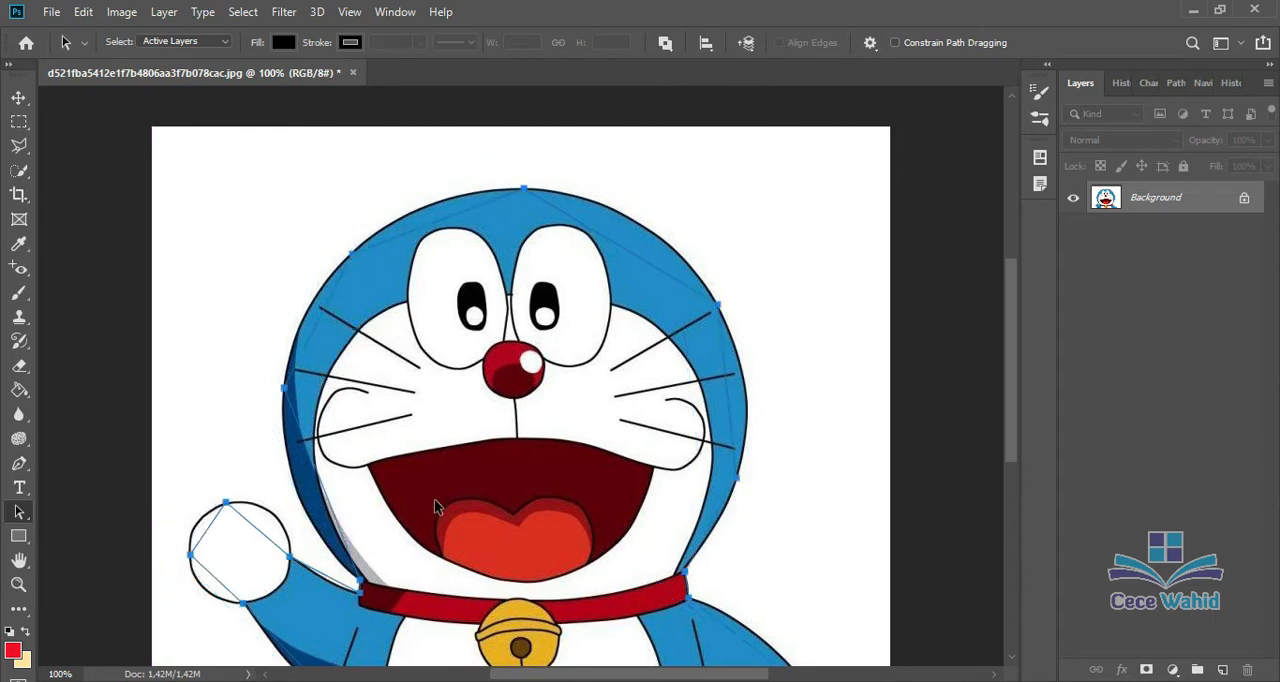
# Step: Try repositioning the anchor point above the raised hand with the Direct Selection tool, and undo the changes to the path
pyautogui.click(27, 470)
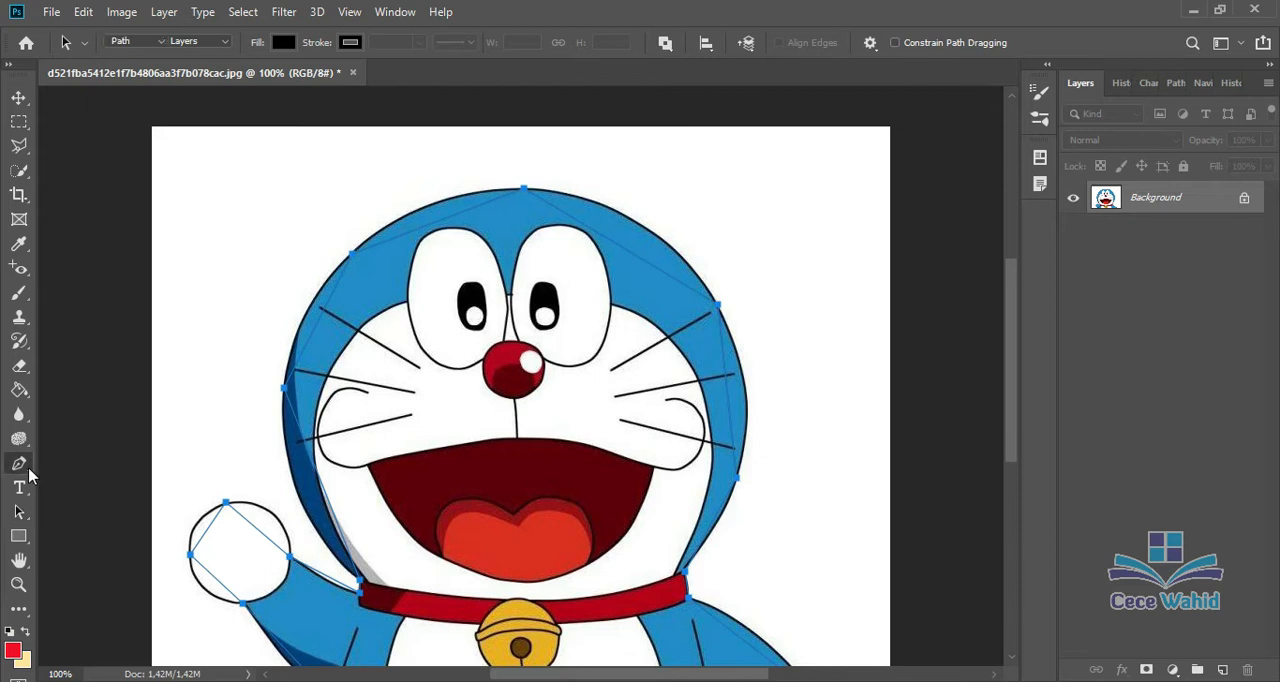
pyautogui.click(18, 514)
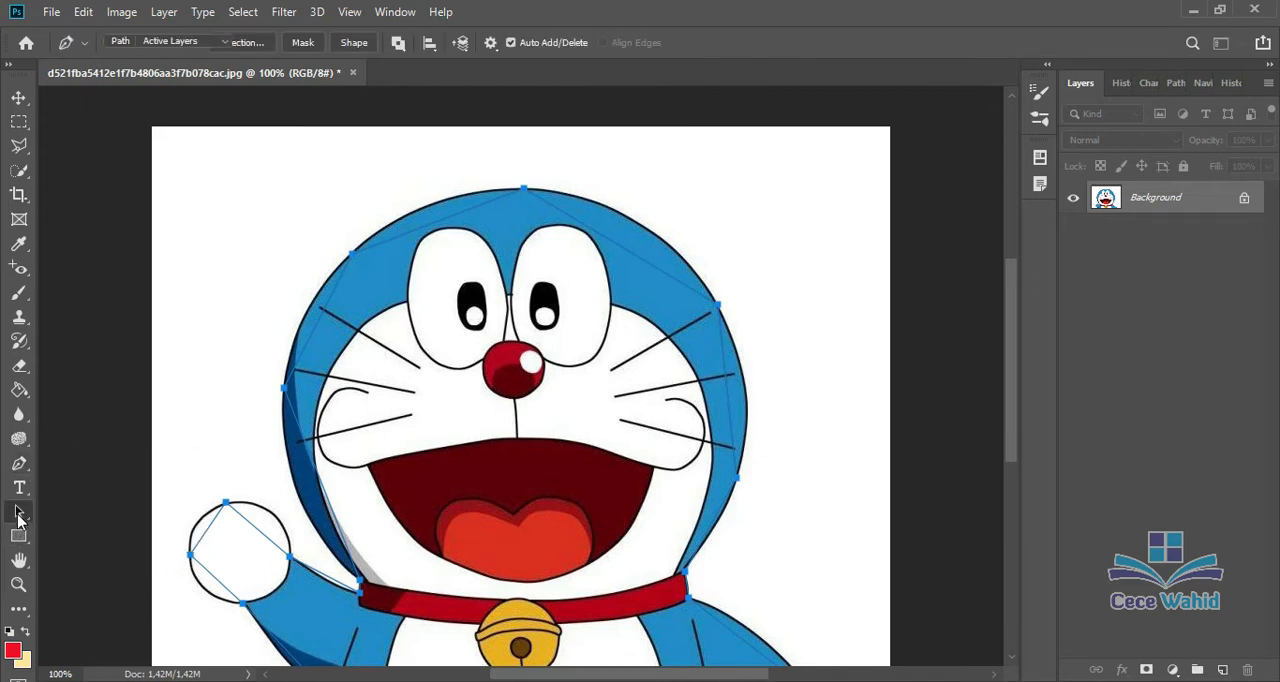
pyautogui.click(18, 514)
pyautogui.click(84, 528)
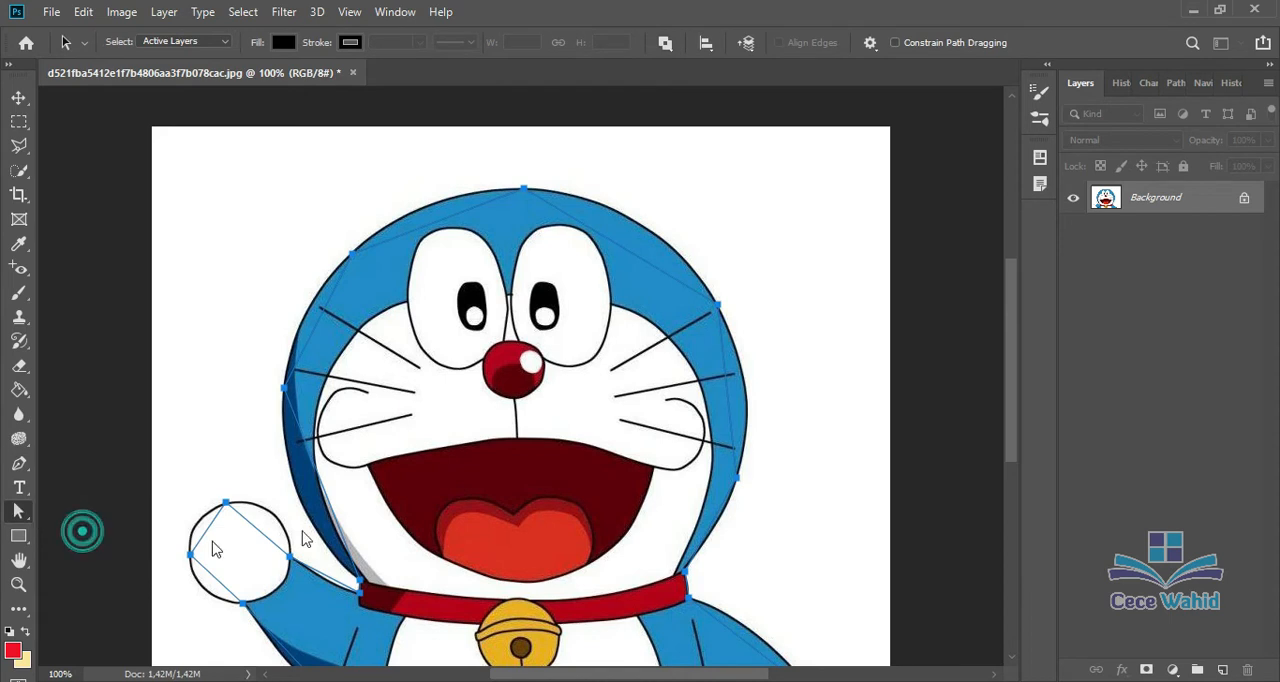
pyautogui.moveTo(226, 502); pyautogui.dragTo(245, 485)
pyautogui.moveTo(245, 485); pyautogui.dragTo(225, 499)
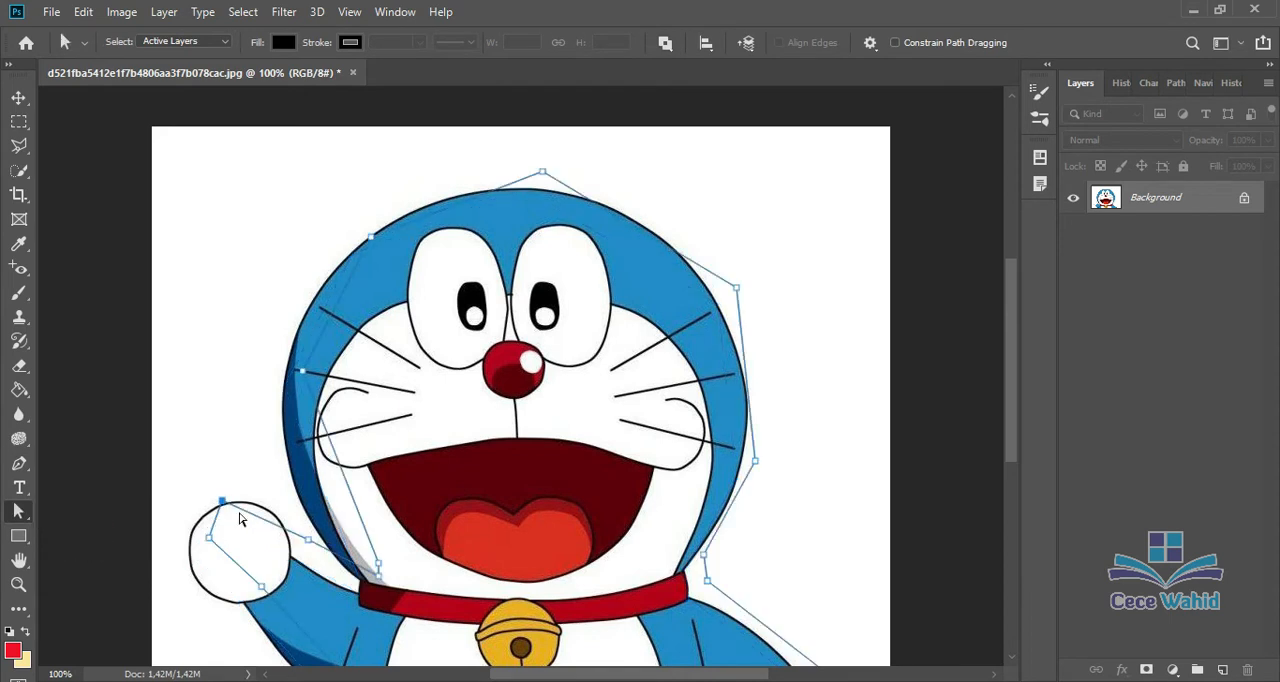
pyautogui.hotkey('ctrl', 'z')
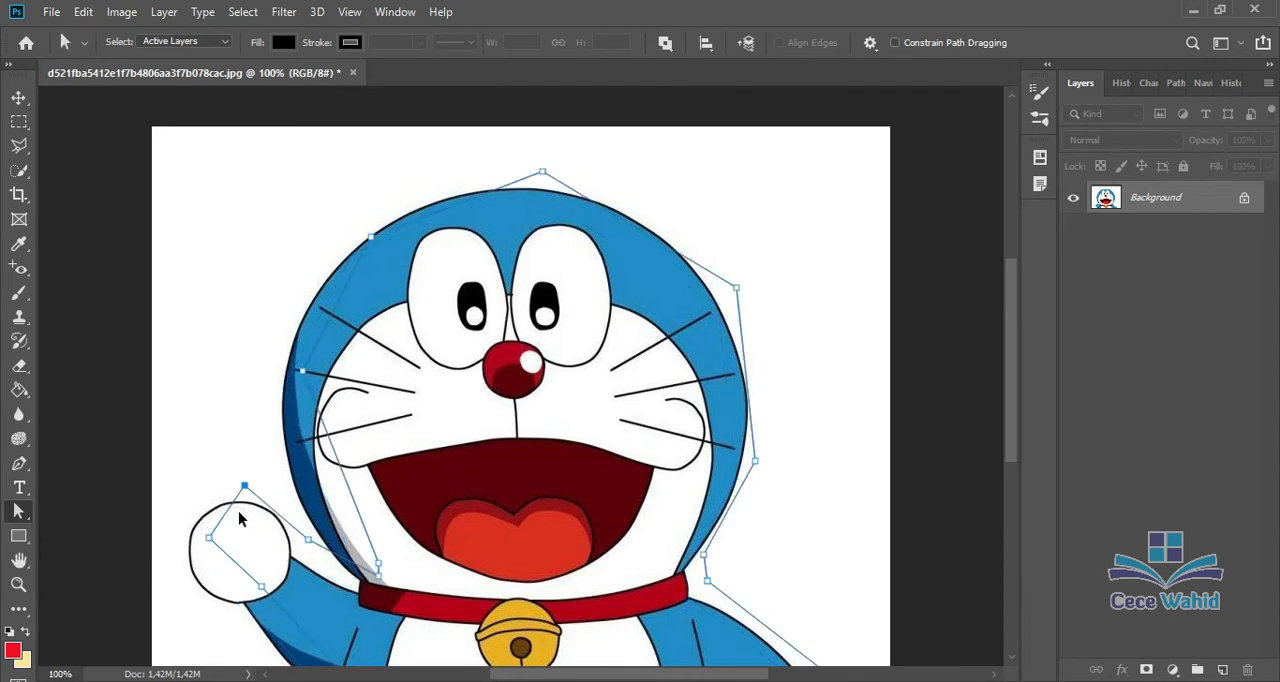
pyautogui.click(239, 512)
pyautogui.hotkey('ctrl', 'z')
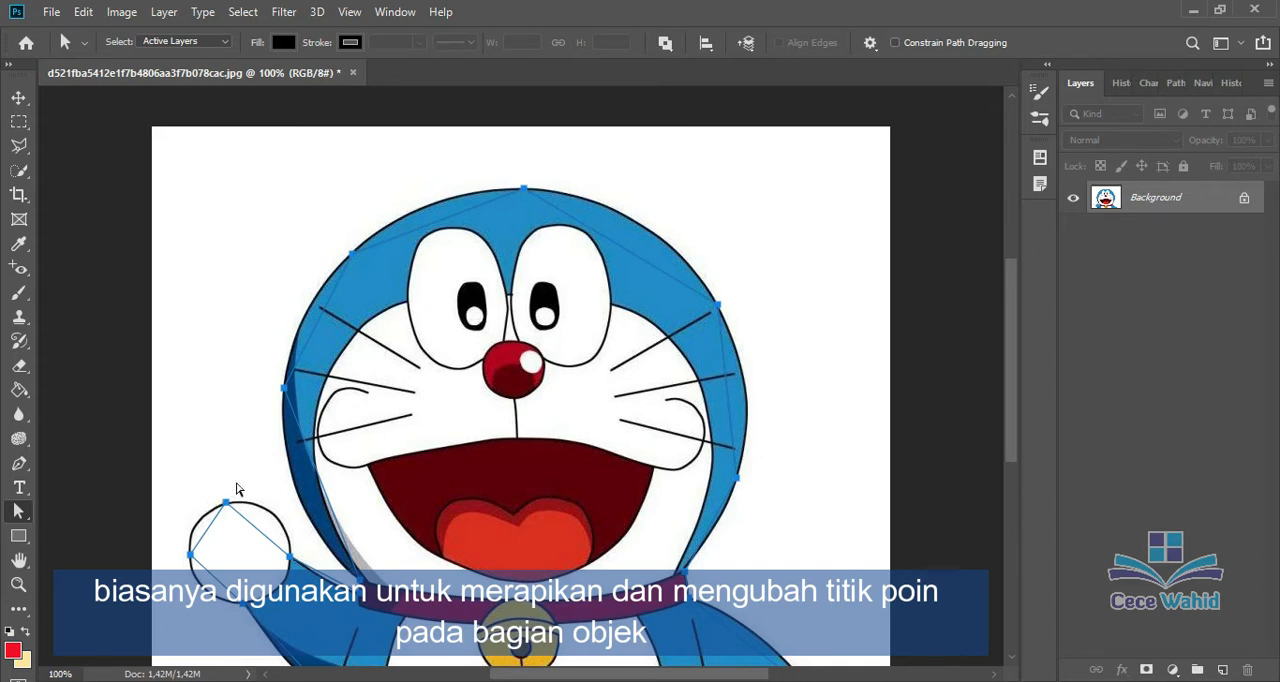
# Step: Shift the whole path up and left by the anchor at the raised hand's right side, and nudge it to the right
pyautogui.click(272, 543)
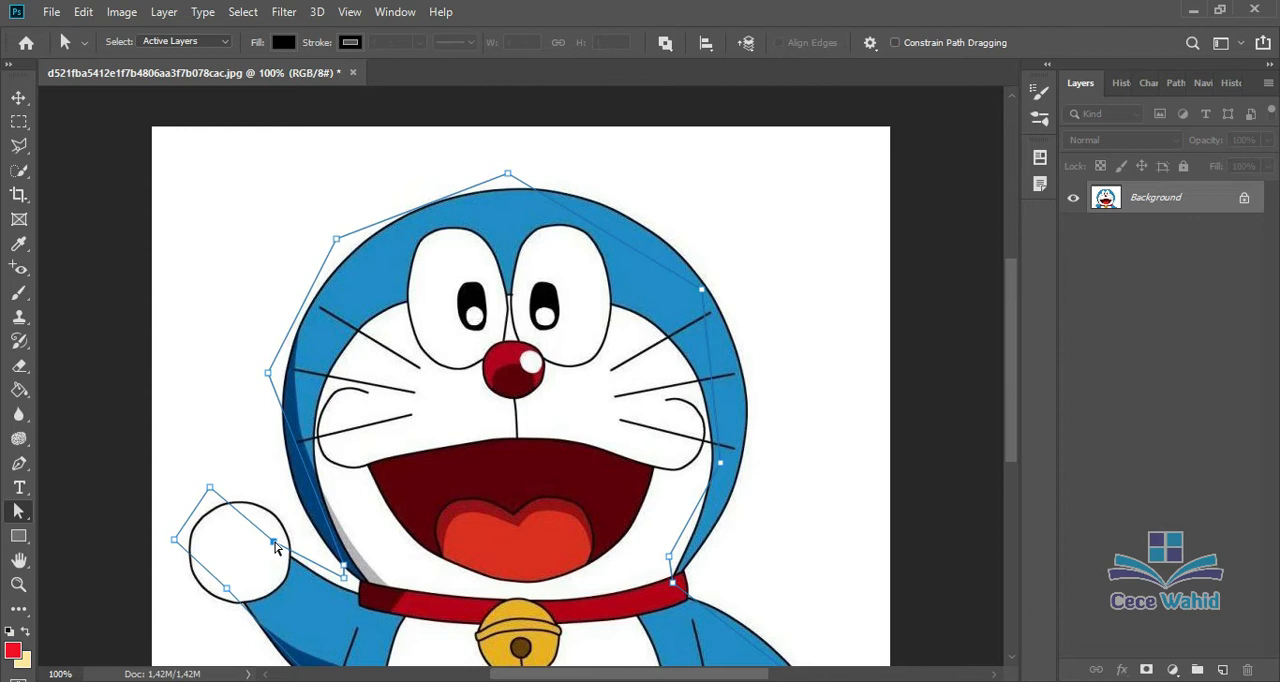
pyautogui.moveTo(277, 548)
pyautogui.mouseDown()
pyautogui.moveTo(263, 563)
pyautogui.moveTo(277, 522)
pyautogui.moveTo(272, 545)
pyautogui.mouseUp()
pyautogui.press('Right')
pyautogui.press('Right')
pyautogui.press('Right')
pyautogui.press('Right')
pyautogui.hotkey('shift', 'Right')
pyautogui.hotkey('shift', 'Right')
pyautogui.hotkey('shift', 'Right')
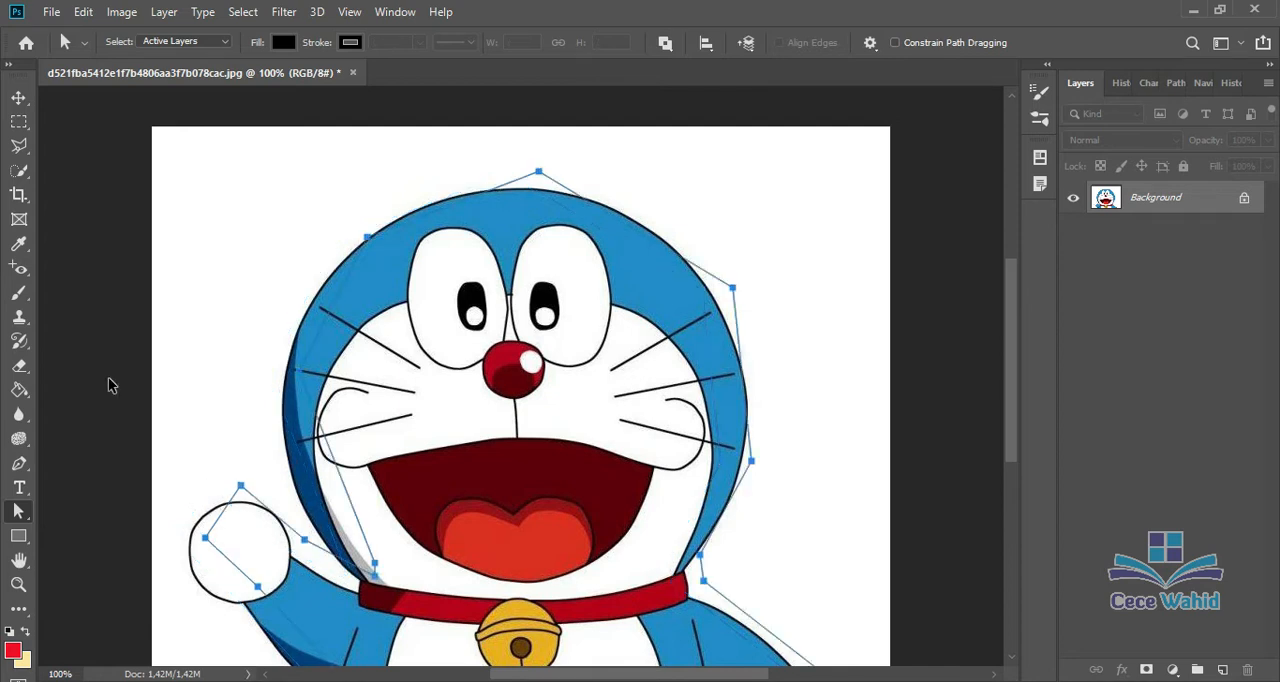
# Step: Nudge the whole path left and down until it roughly lines up with the character's outline
pyautogui.hotkey('shift', 'Left')
pyautogui.hotkey('shift', 'Left')
pyautogui.hotkey('shift', 'Down')
pyautogui.hotkey('shift', 'Down')
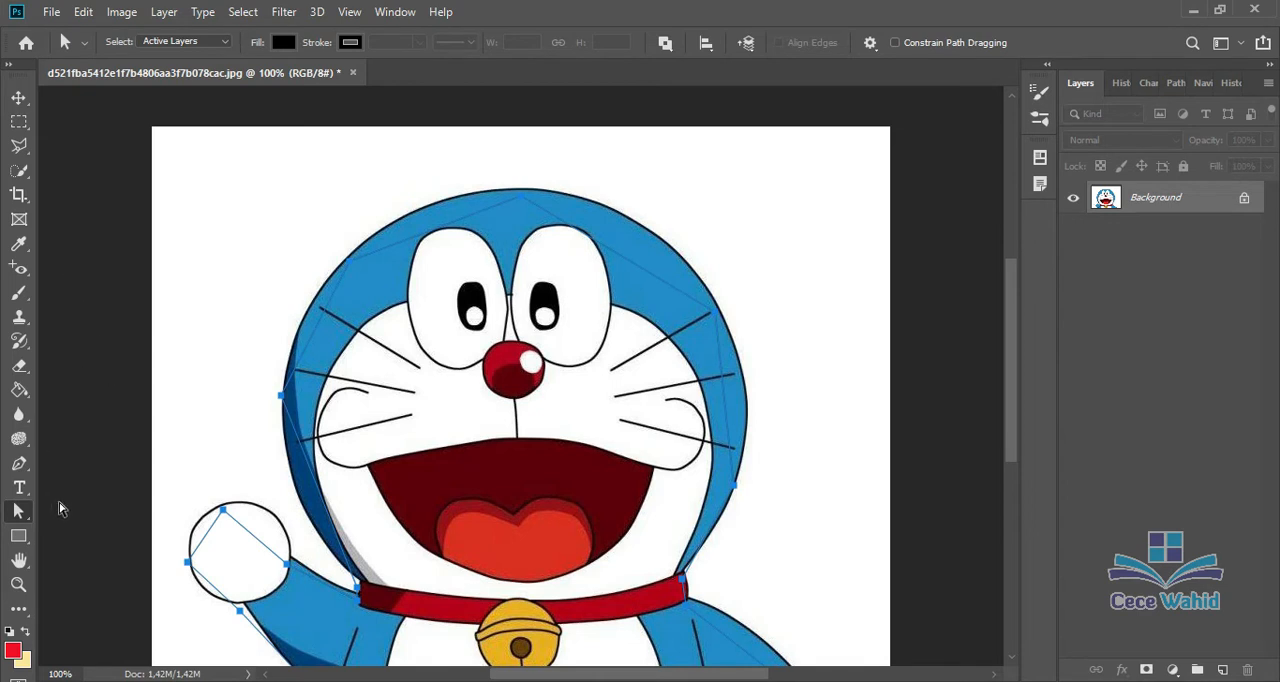
# Step: Use the Curvature Pen tool to add points on the path's left side and upper left, bending it out to the head outline
pyautogui.moveTo(19, 463); pyautogui.dragTo(117, 463)
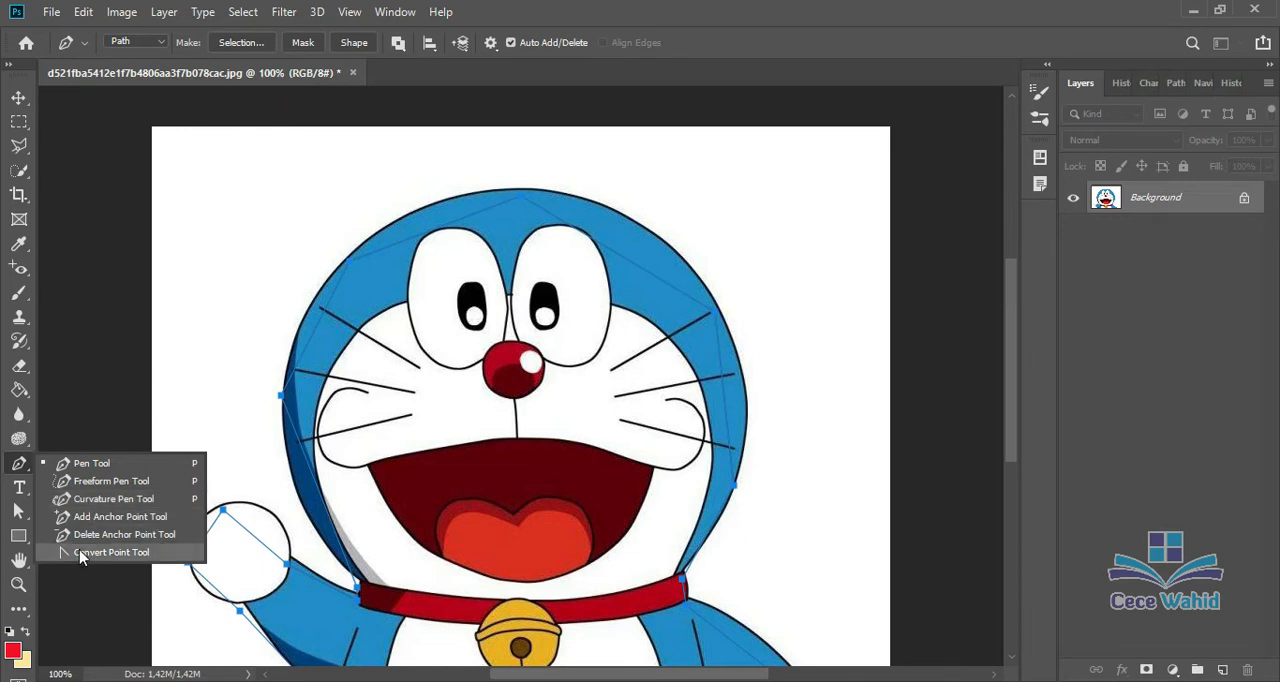
pyautogui.click(97, 499)
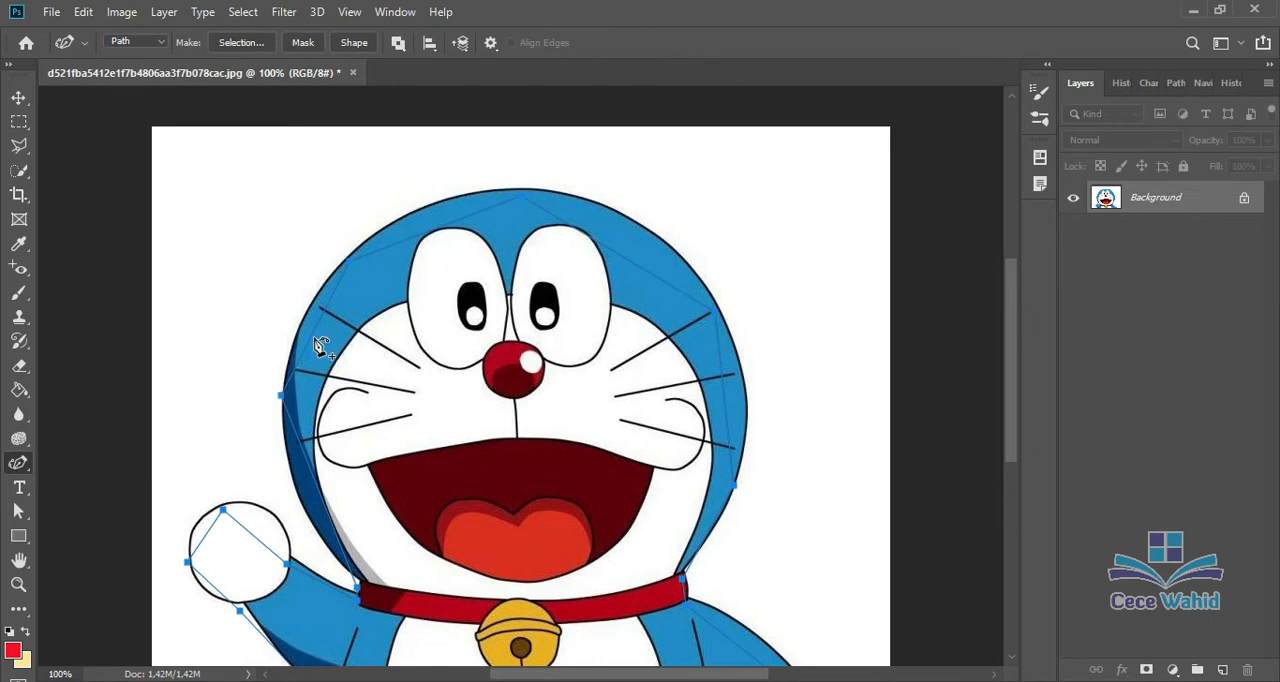
pyautogui.moveTo(312, 334); pyautogui.dragTo(298, 327)
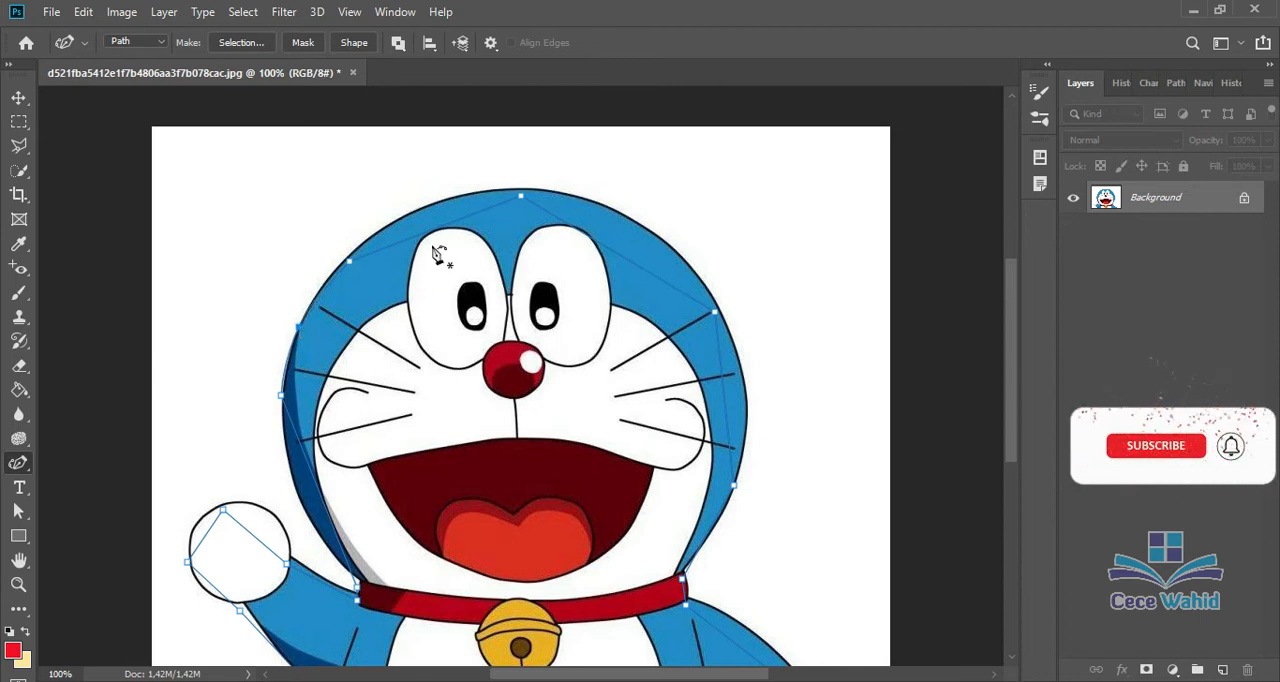
pyautogui.click(430, 228)
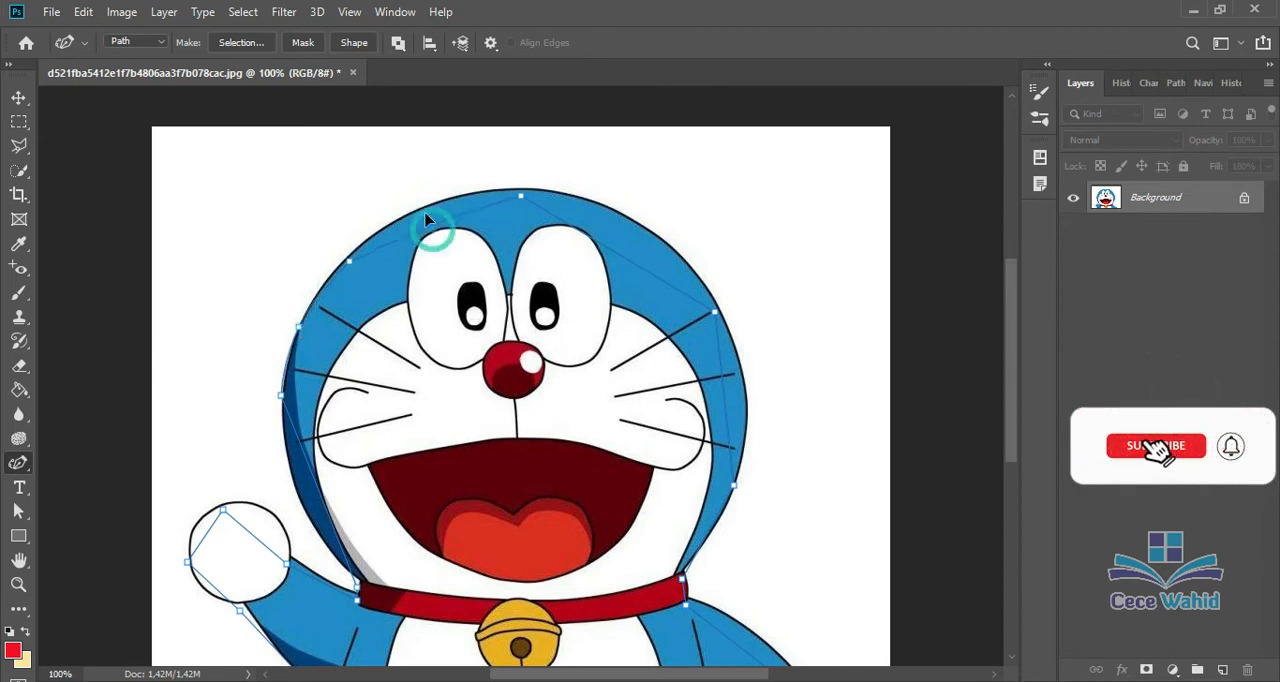
pyautogui.moveTo(426, 216); pyautogui.dragTo(420, 207)
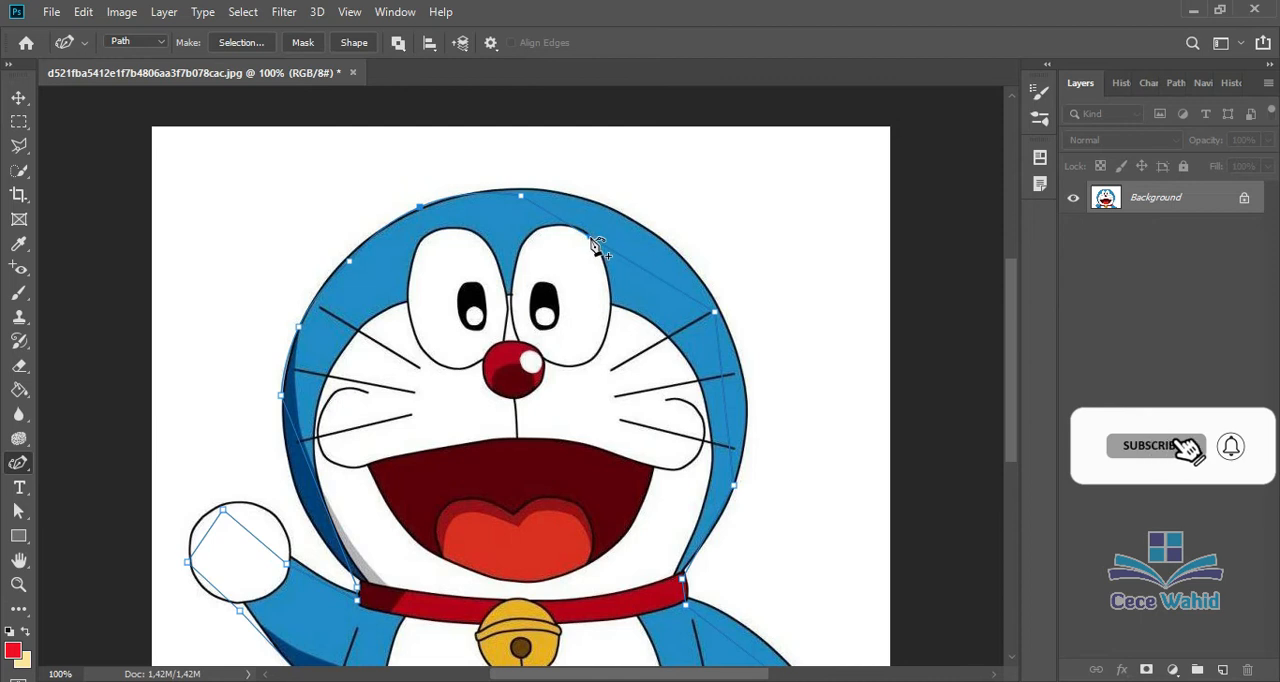
# Step: Curve the path along the top and right side of the head, moving the topmost anchor onto the outline
pyautogui.moveTo(591, 238); pyautogui.dragTo(612, 208)
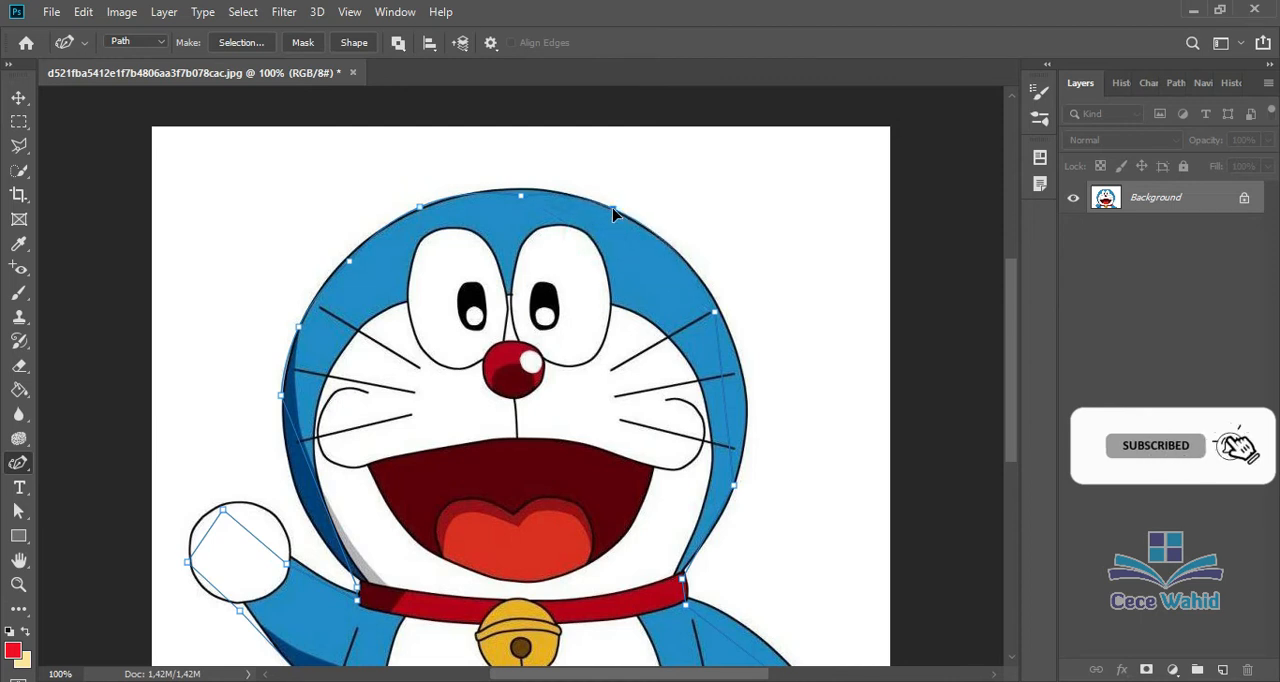
pyautogui.click(520, 194)
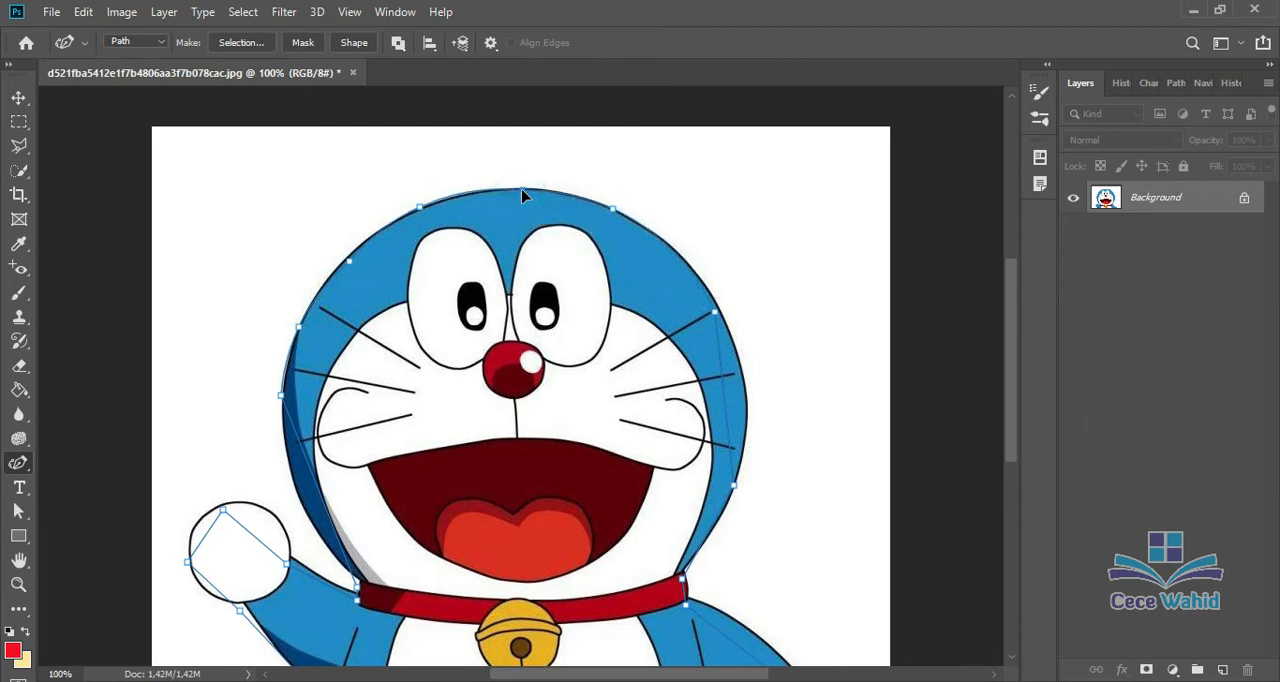
pyautogui.moveTo(522, 190); pyautogui.dragTo(523, 187)
pyautogui.moveTo(729, 385); pyautogui.dragTo(740, 374)
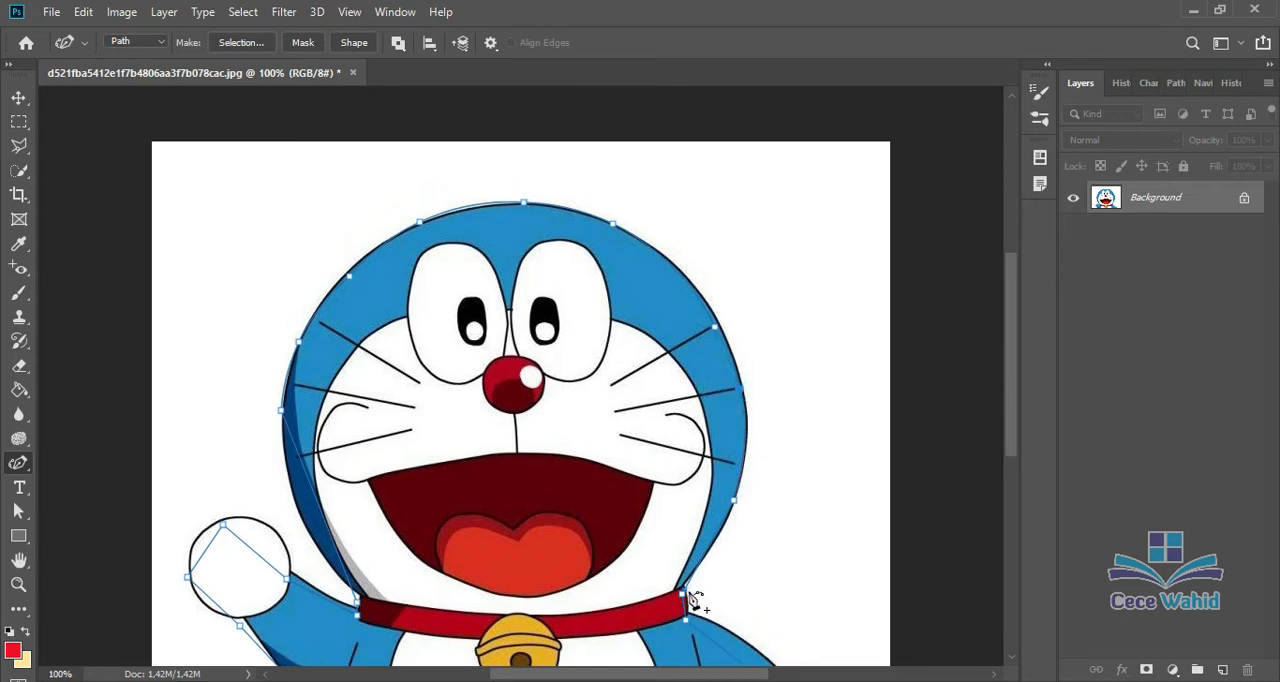
# Step: Move the path's two anchors at the collar's right end onto the collar's corners
pyautogui.hotkey('ctrl', '+')
pyautogui.scroll(-2, 845, 505)
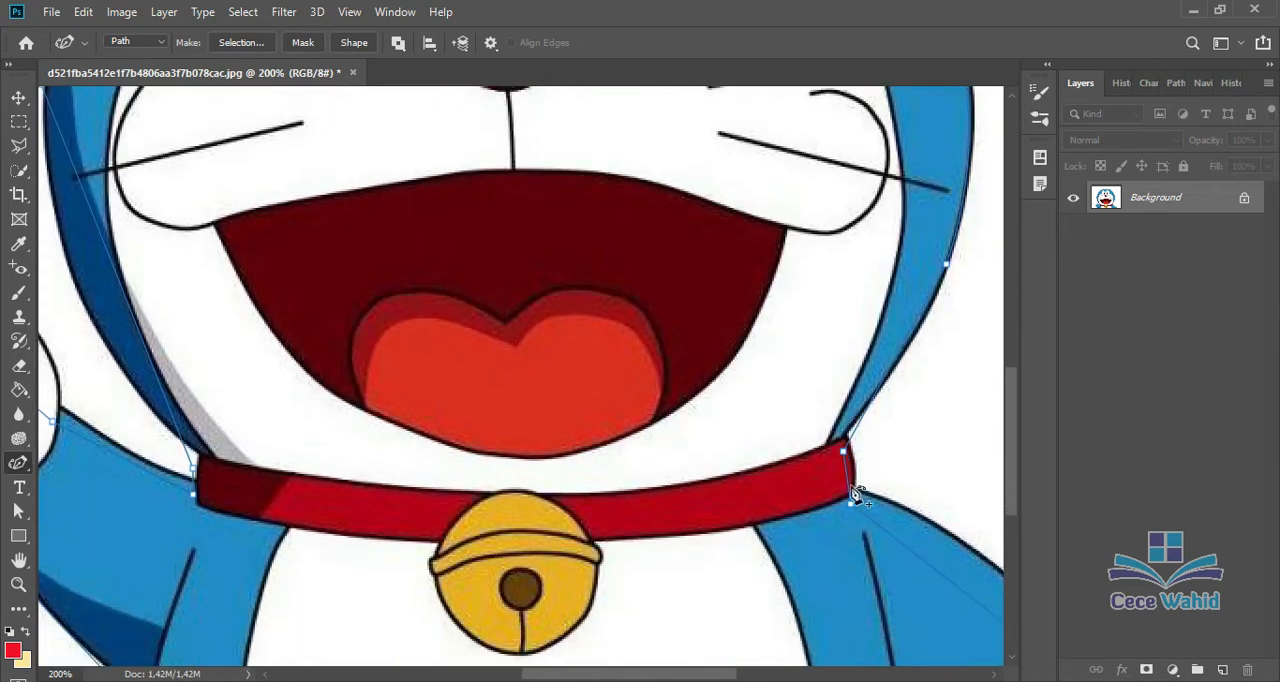
pyautogui.click(851, 489)
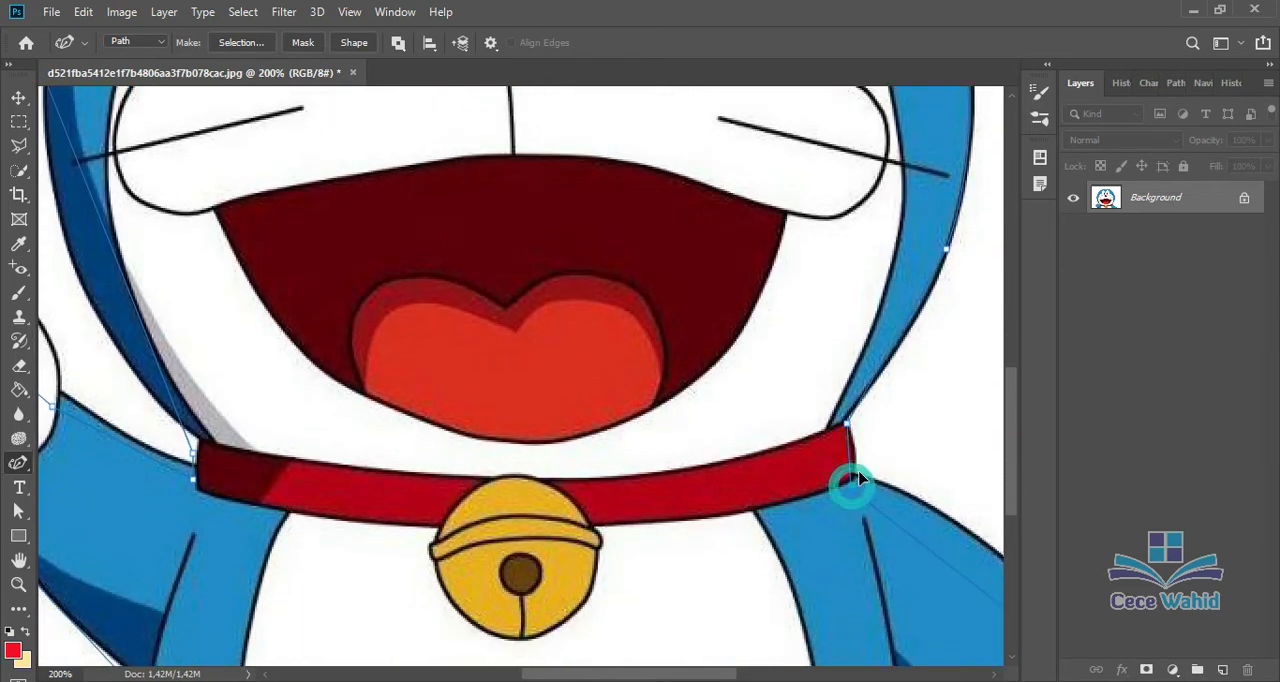
# Step: Bend the path along the right arm's upper edge and fit its anchors around the lowered hand to the image's bottom edge
pyautogui.scroll(-5, 771, 583)
pyautogui.hscroll(5, 540, 472)
pyautogui.moveTo(500, 362); pyautogui.dragTo(518, 341)
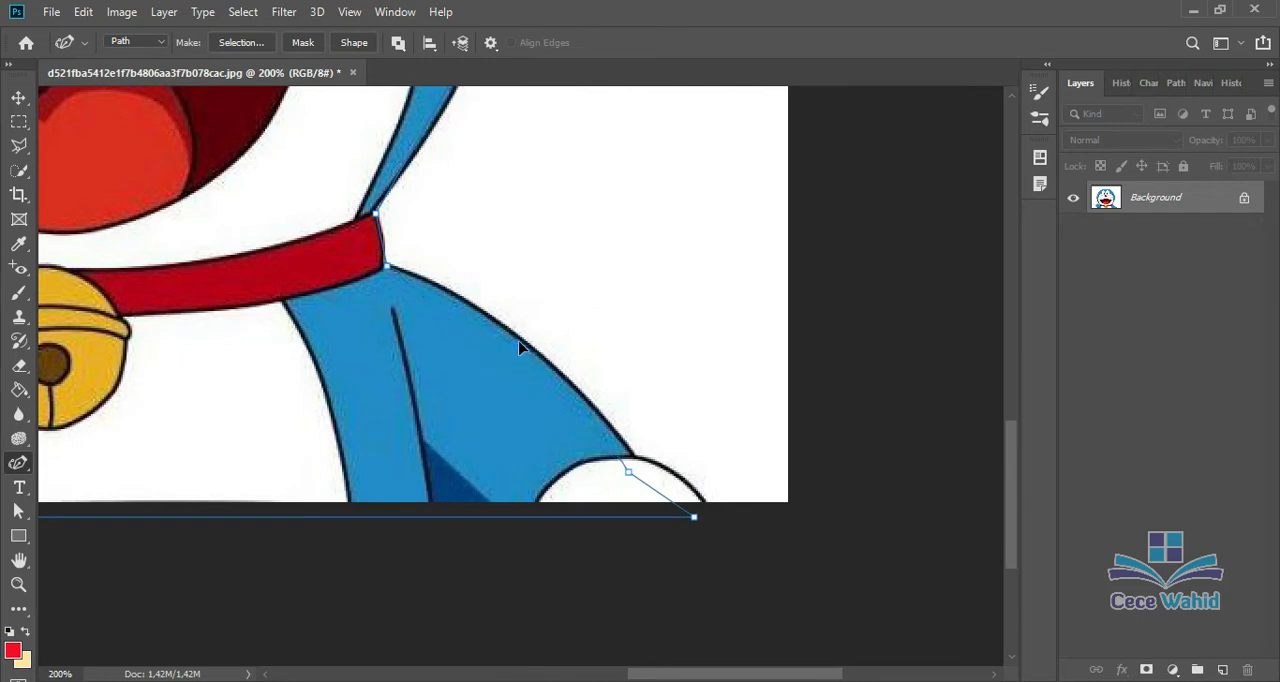
pyautogui.moveTo(628, 471); pyautogui.dragTo(638, 456)
pyautogui.moveTo(694, 517); pyautogui.dragTo(678, 475)
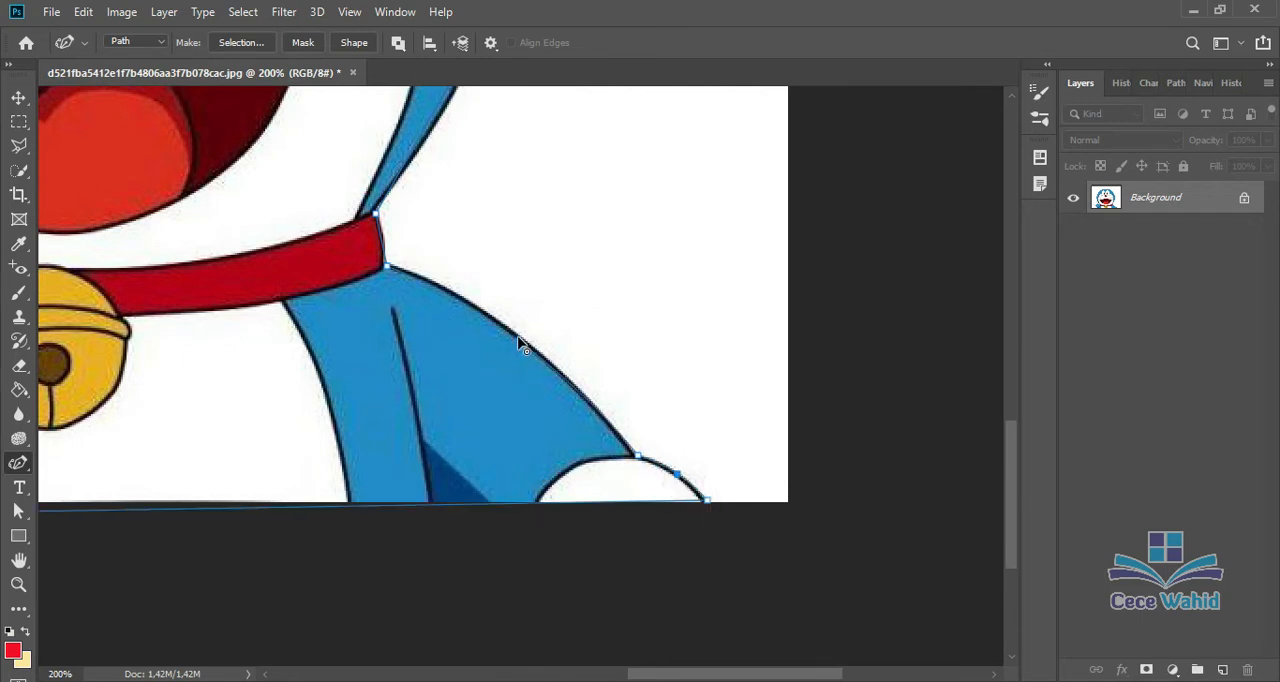
pyautogui.moveTo(518, 341); pyautogui.dragTo(507, 329)
# Step: Fit the path's anchors at the raised arm's underside and curve the segment along the arm's lower edge
pyautogui.scroll(-1, 532, 376)
pyautogui.hscroll(-5, 677, 679)
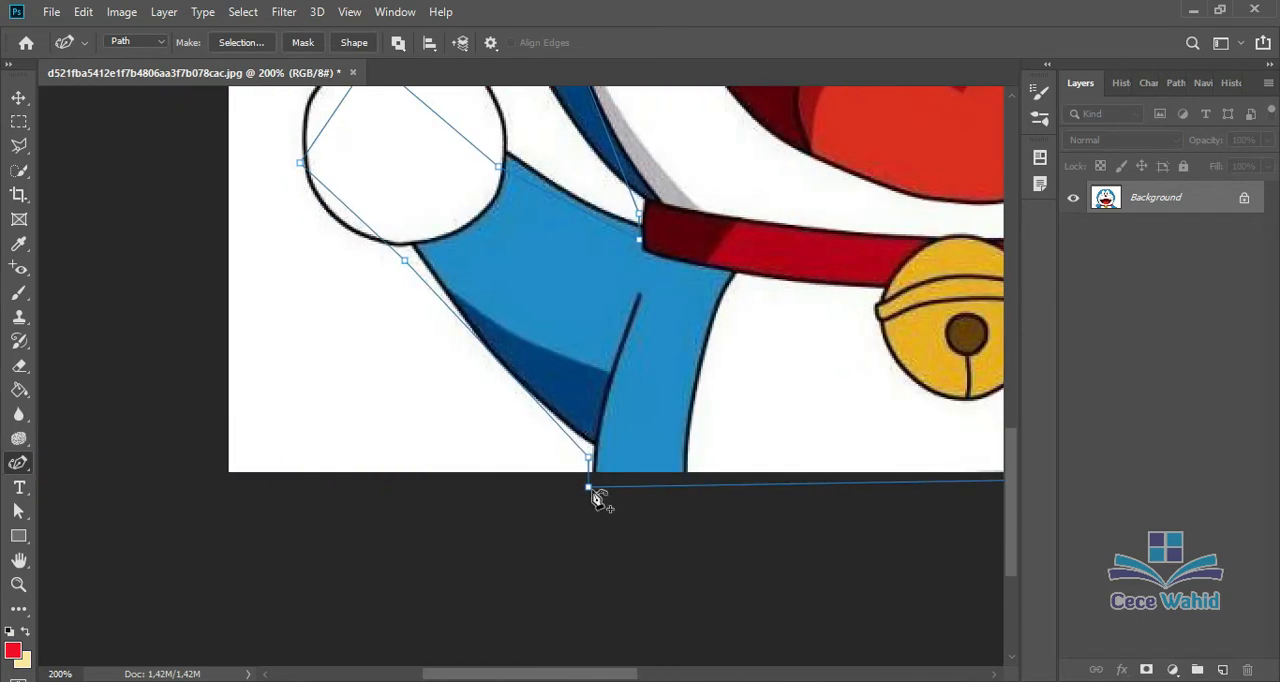
pyautogui.moveTo(404, 261); pyautogui.dragTo(412, 247)
pyautogui.moveTo(500, 347); pyautogui.dragTo(496, 356)
# Step: Move the anchor above the raised hand onto its outline and add curve points so the path follows the round hand
pyautogui.moveTo(1011, 468); pyautogui.dragTo(1011, 426)
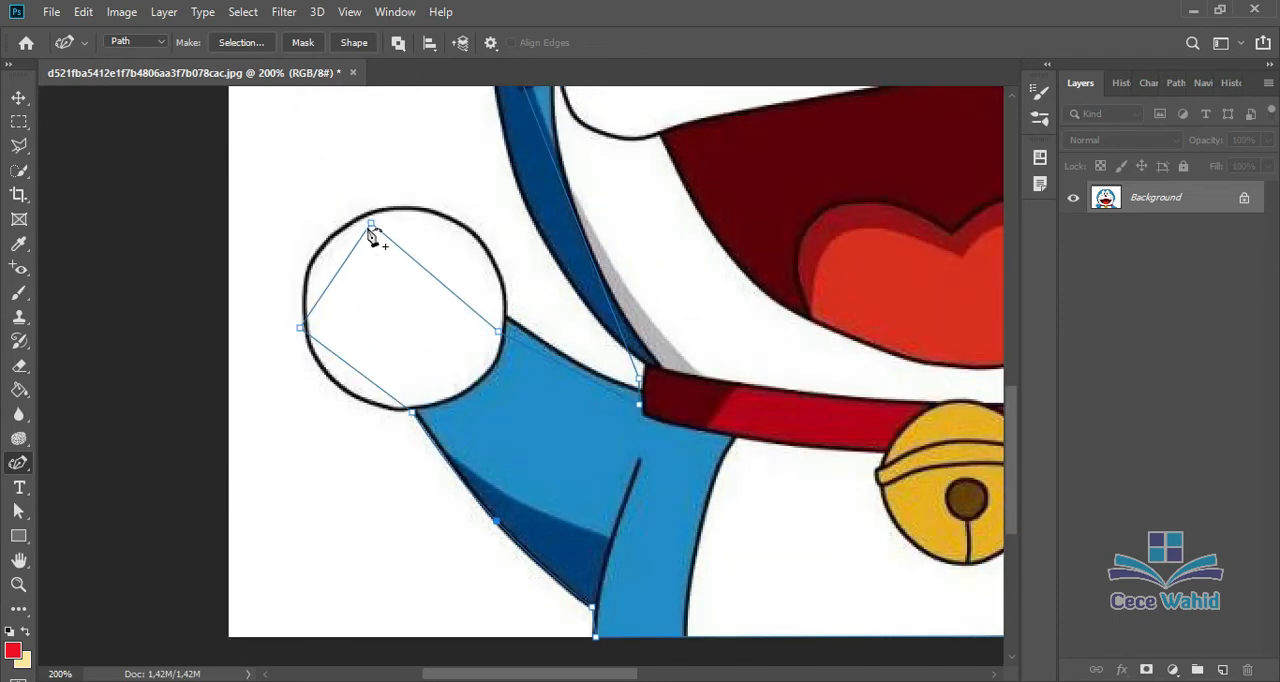
pyautogui.moveTo(371, 225); pyautogui.dragTo(399, 208)
pyautogui.moveTo(349, 268); pyautogui.dragTo(332, 240)
pyautogui.moveTo(354, 367); pyautogui.dragTo(345, 392)
pyautogui.moveTo(465, 289); pyautogui.dragTo(491, 253)
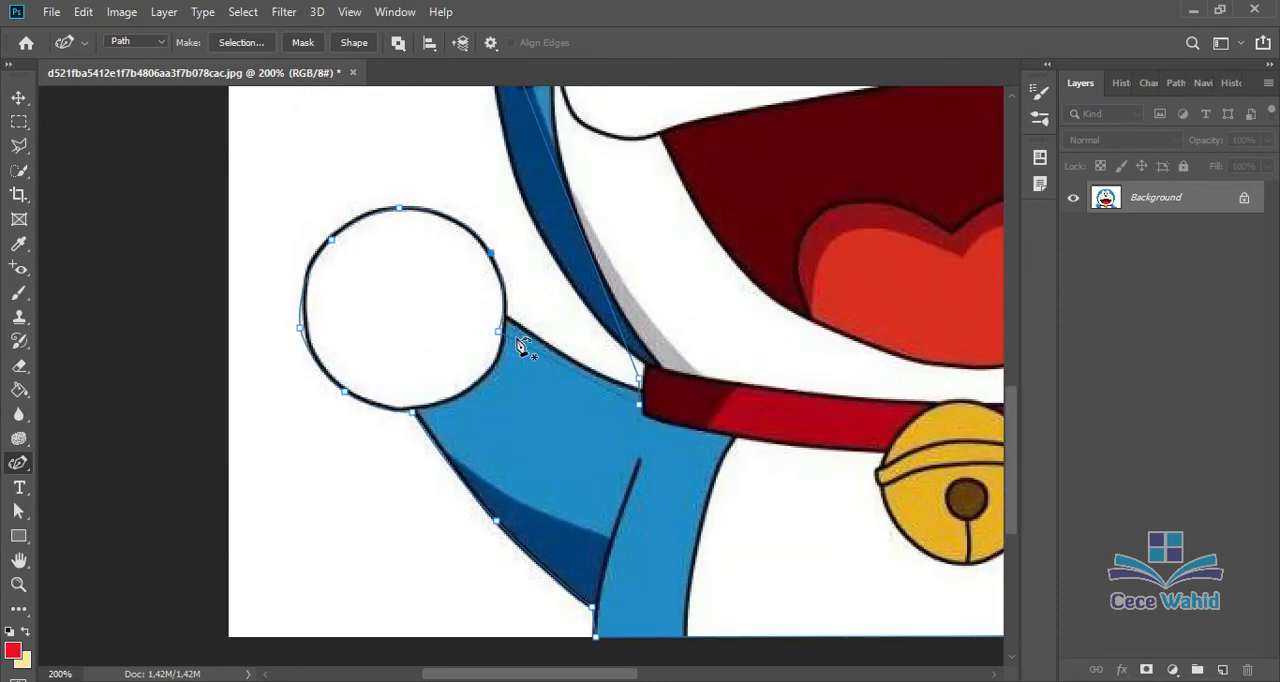
# Step: Align the anchors at the wrist and the collar's left end, and curve the path along the raised arm and lower-left head
pyautogui.moveTo(499, 331); pyautogui.dragTo(510, 319)
pyautogui.moveTo(639, 380); pyautogui.dragTo(645, 362)
pyautogui.moveTo(640, 404); pyautogui.dragTo(646, 391)
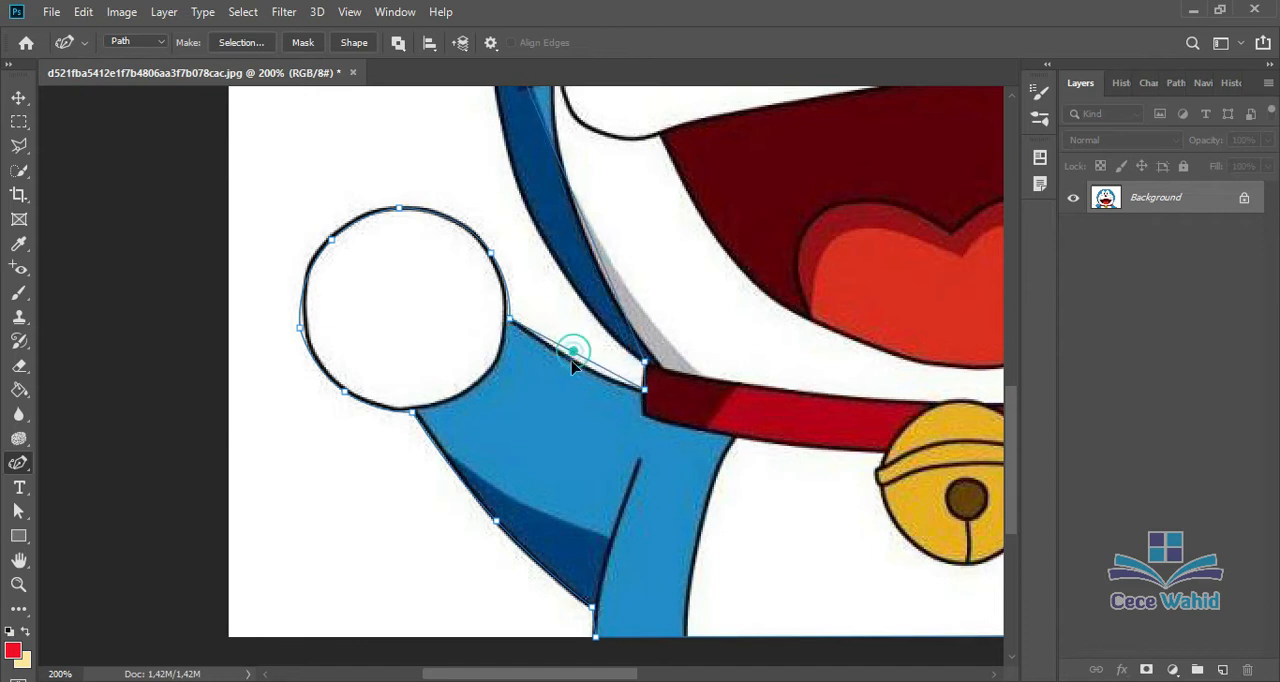
pyautogui.moveTo(571, 350); pyautogui.dragTo(571, 361)
pyautogui.moveTo(580, 191); pyautogui.dragTo(527, 210)
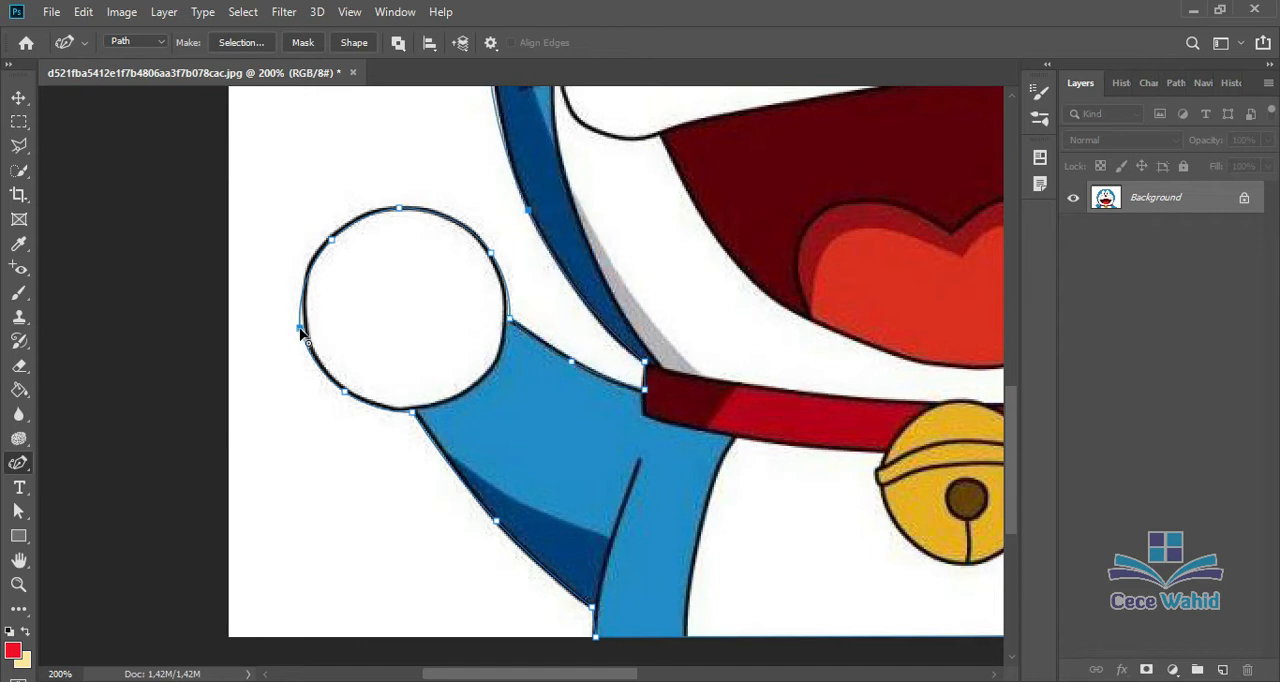
# Step: Fine-tune the two anchors on the raised hand's left side so the path matches its outline
pyautogui.moveTo(300, 328); pyautogui.dragTo(307, 330)
pyautogui.moveTo(332, 240); pyautogui.dragTo(328, 240)
pyautogui.scroll(3, 549, 571)
pyautogui.scroll(2, 556, 560)
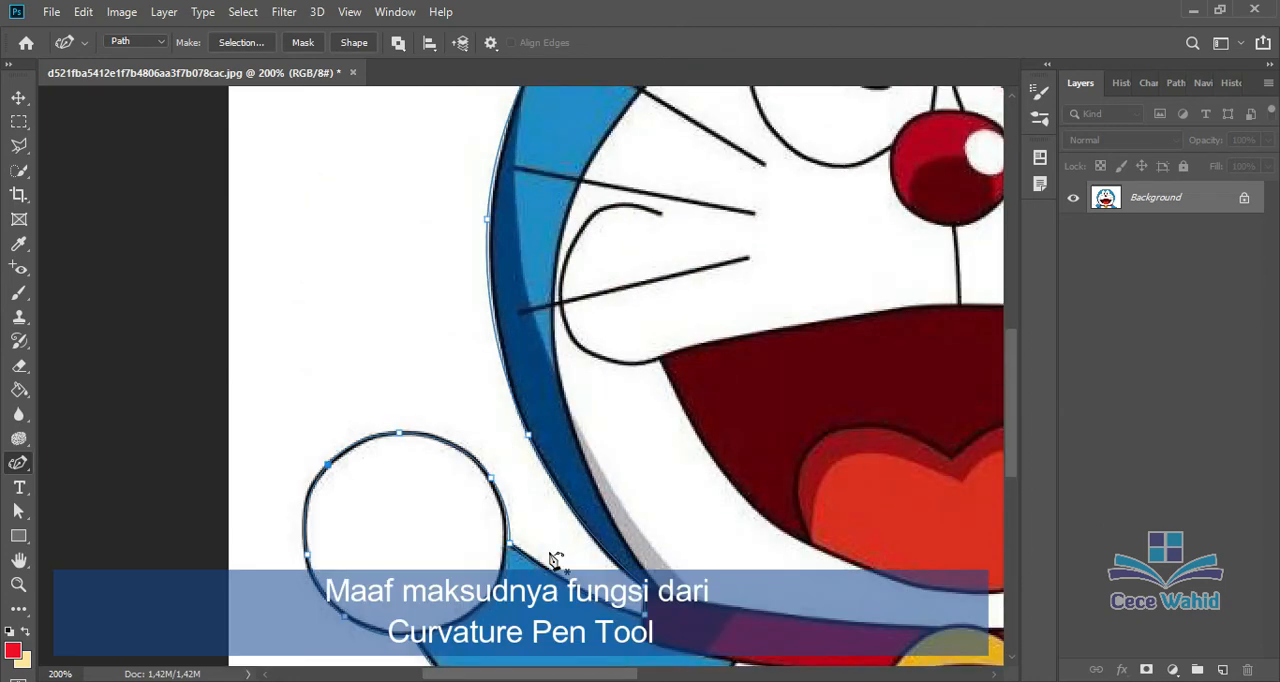
pyautogui.scroll(-3, 550, 557)
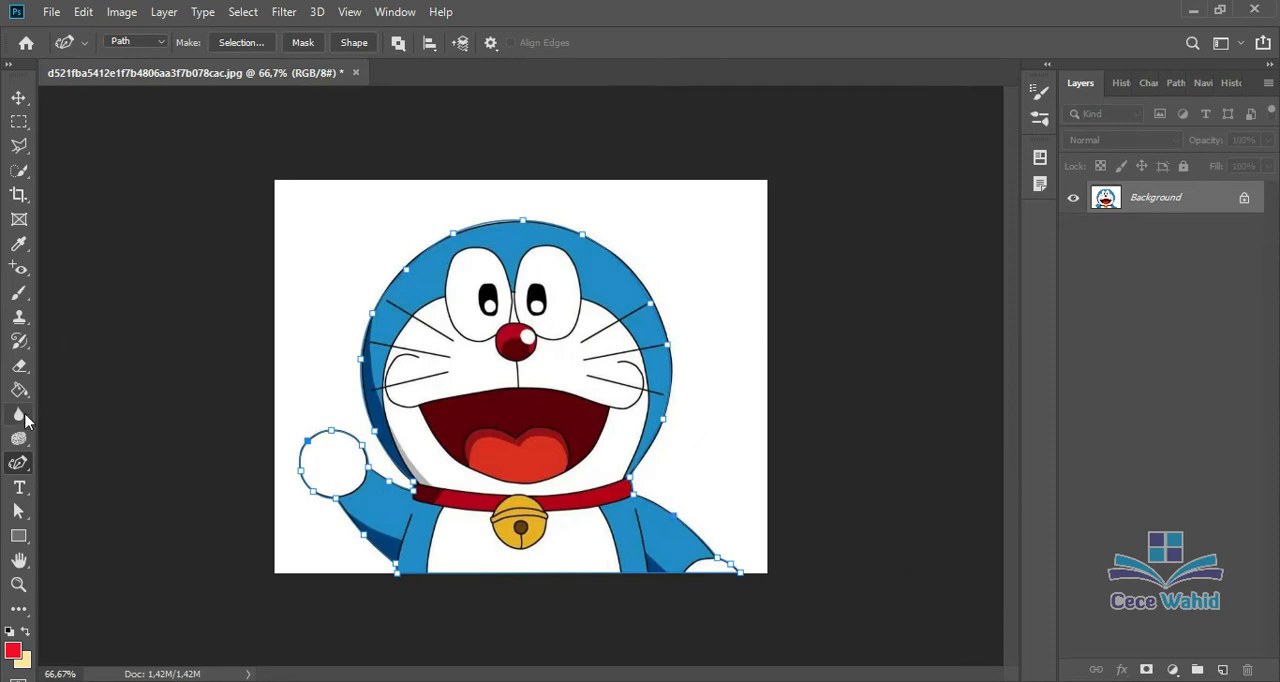
# Step: Add several anchor points along the upper head outline with the Add Anchor Point tool
pyautogui.rightClick(23, 477)
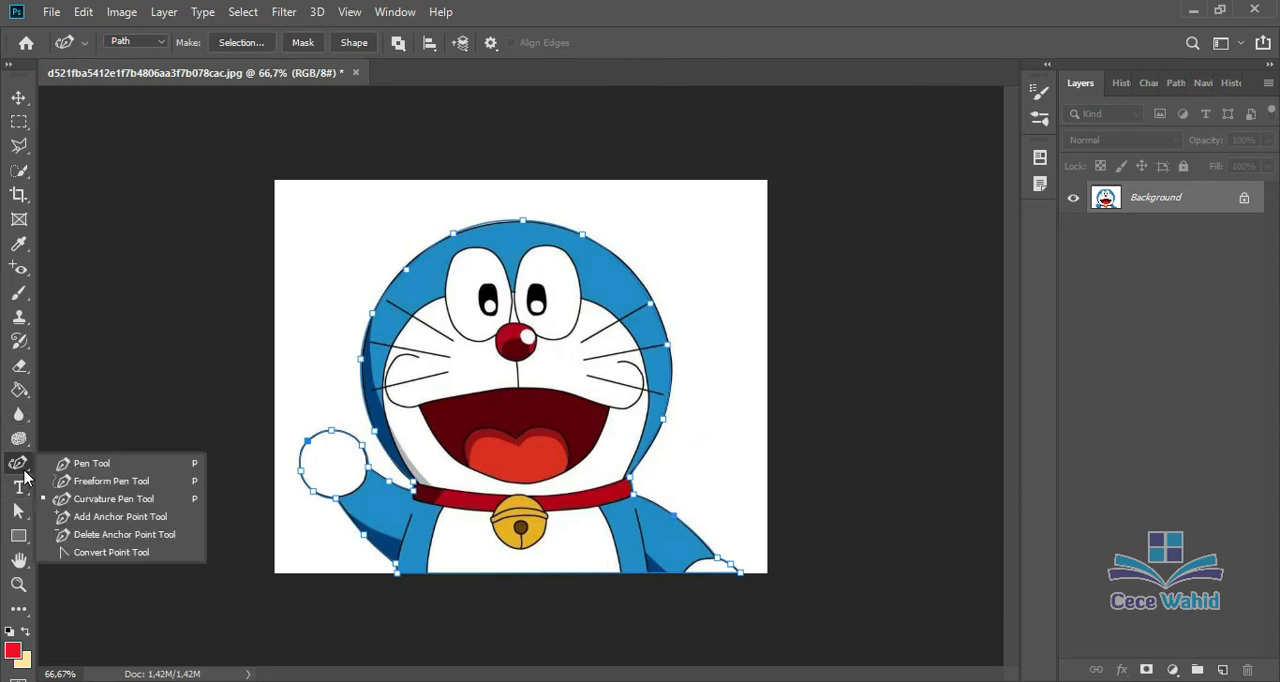
pyautogui.click(90, 517)
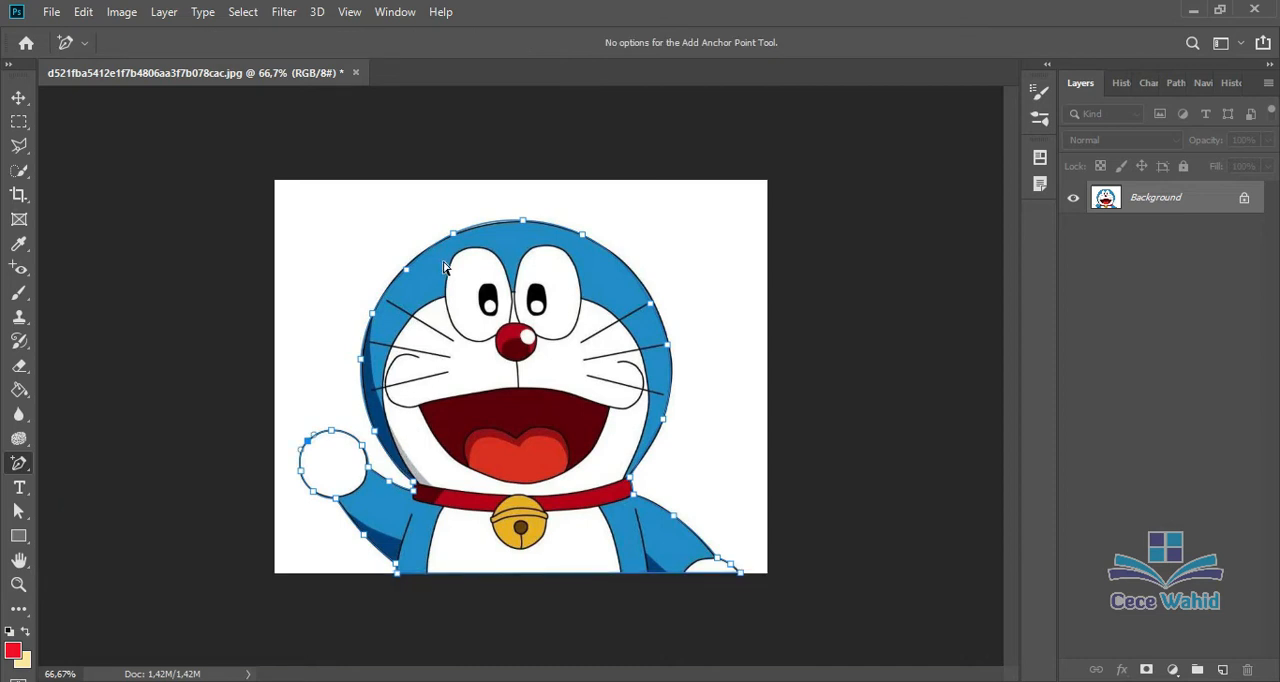
pyautogui.hotkey('ctrl', '+')
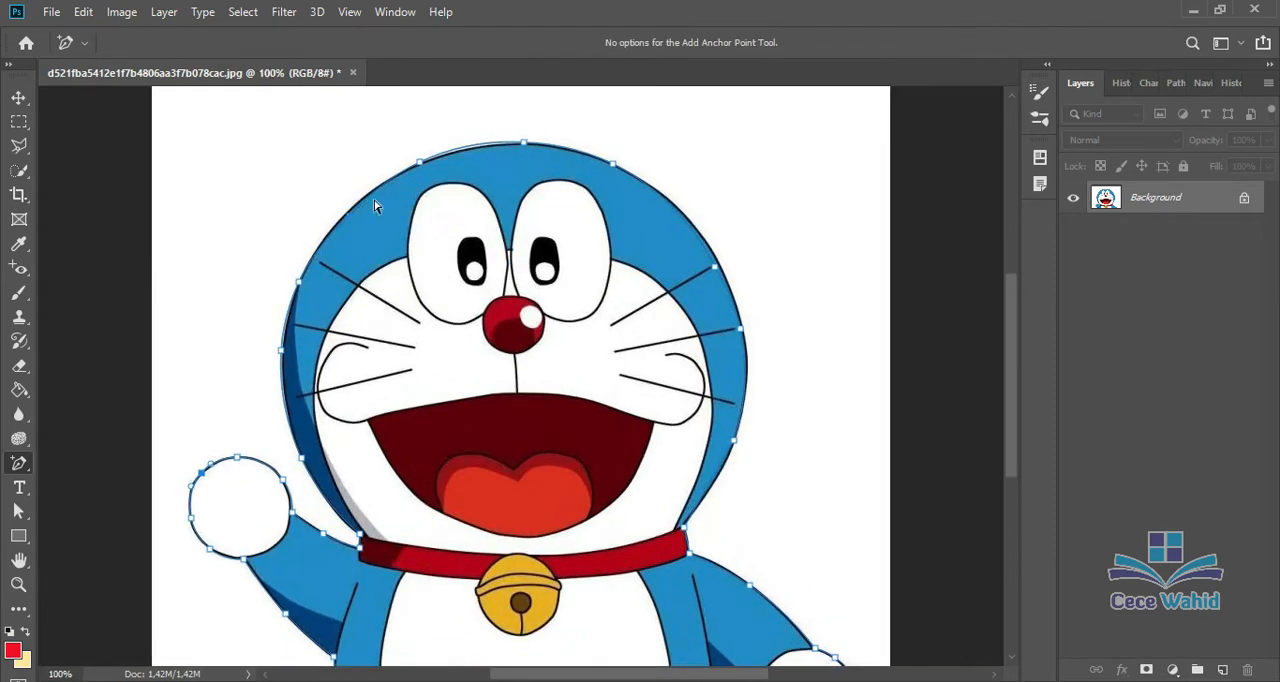
pyautogui.click(378, 189)
pyautogui.moveTo(381, 194)
pyautogui.mouseDown()
pyautogui.moveTo(370, 178)
pyautogui.moveTo(378, 191)
pyautogui.mouseUp()
pyautogui.click(466, 146)
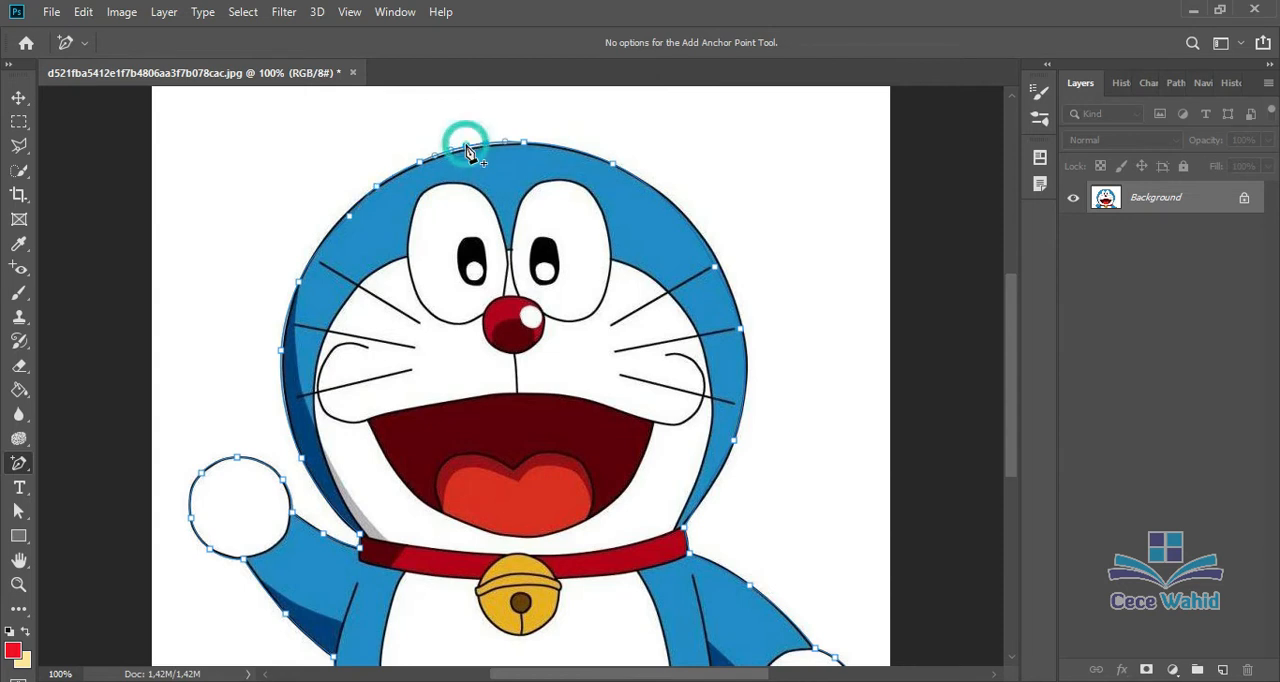
pyautogui.click(548, 147)
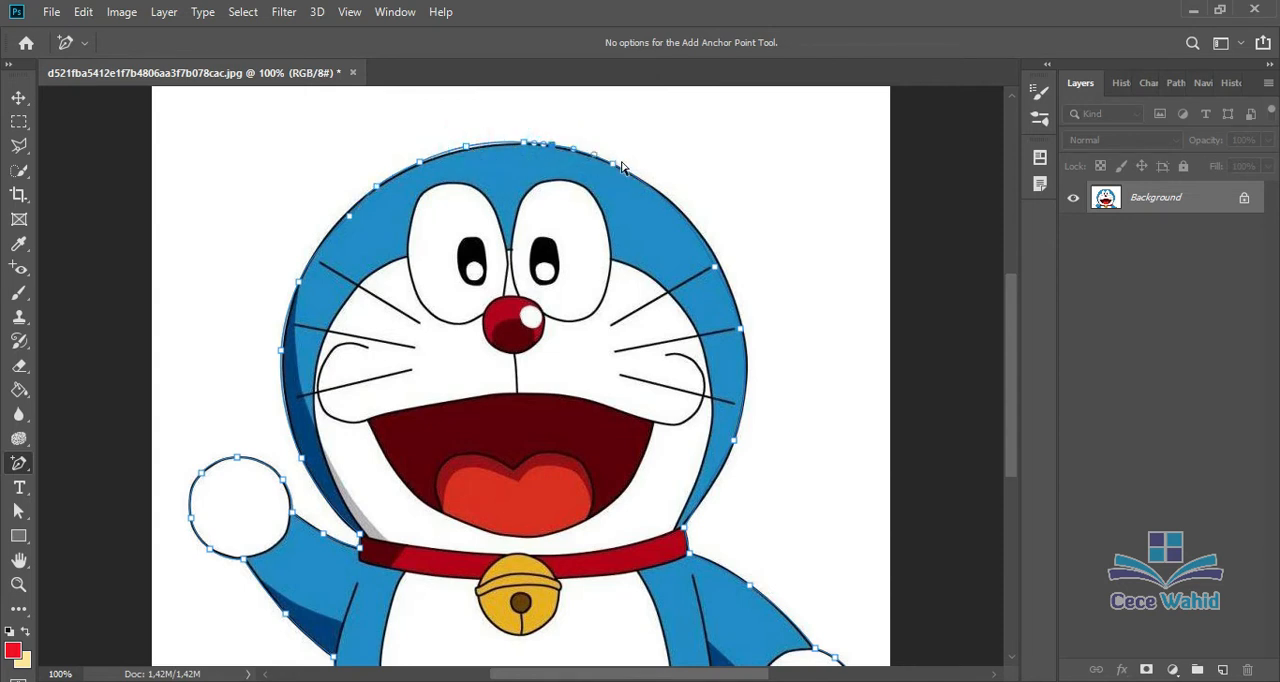
pyautogui.click(666, 199)
# Step: Remove surplus anchor points along the top and upper right of the head with the Delete Anchor Point tool
pyautogui.rightClick(30, 470)
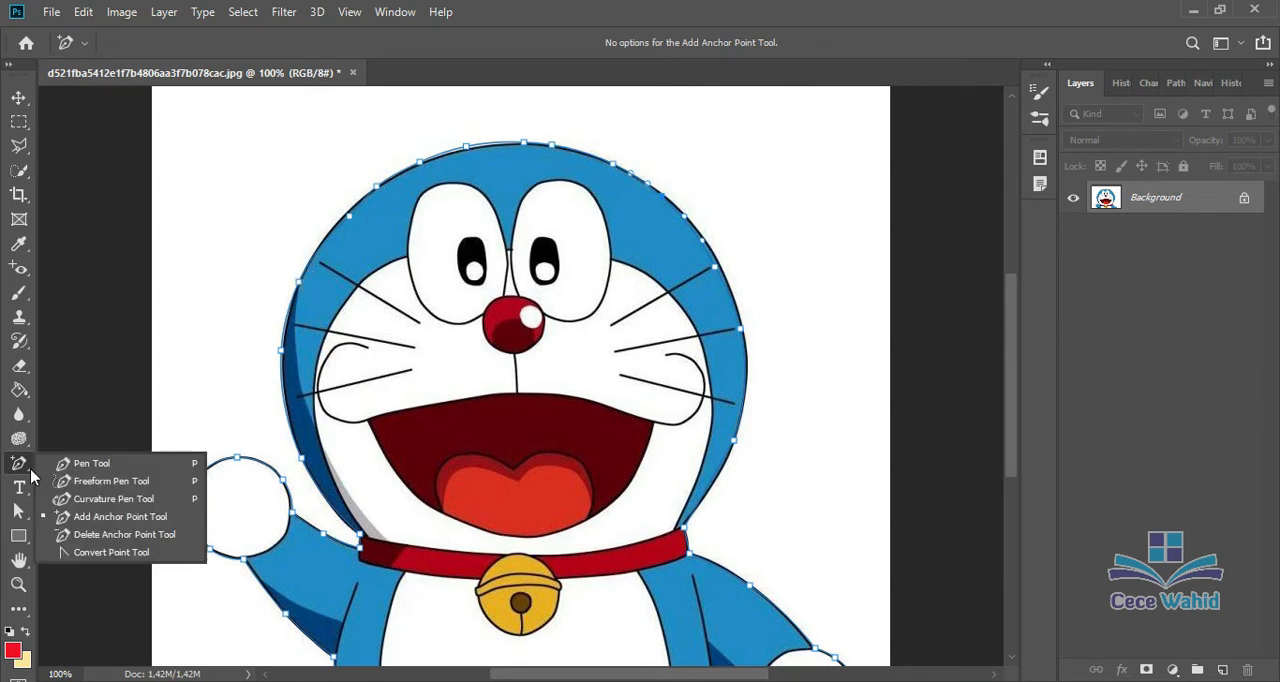
pyautogui.click(101, 535)
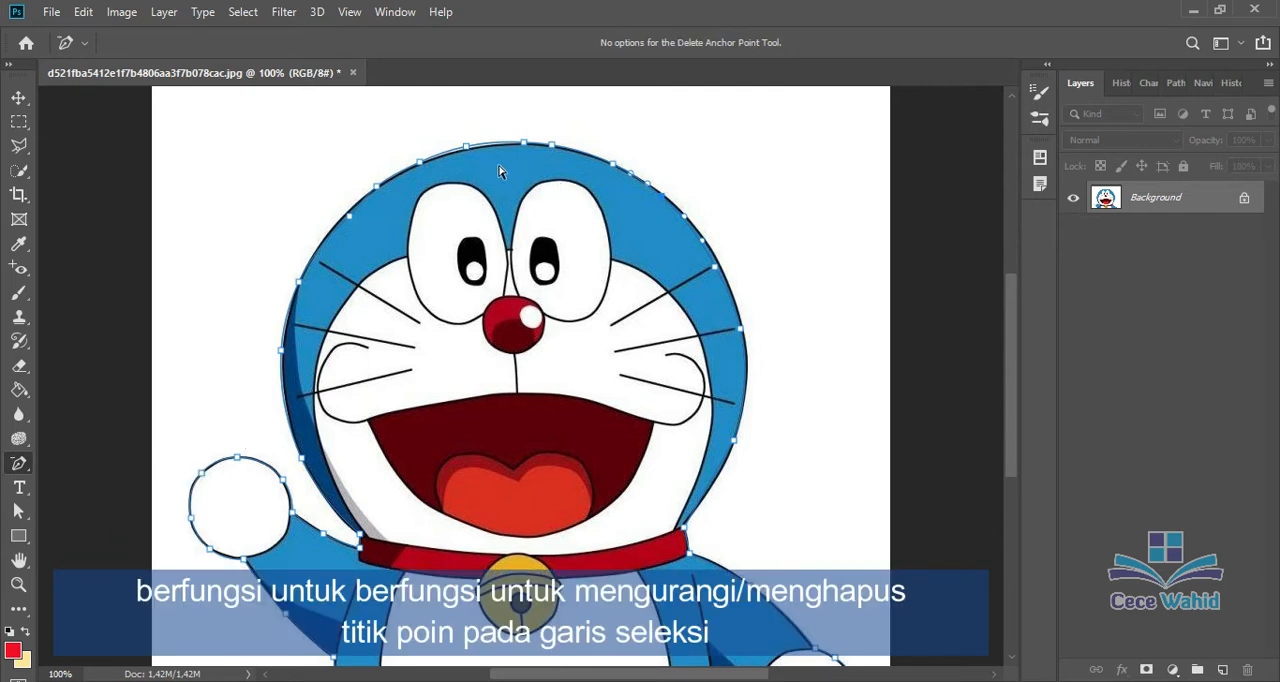
pyautogui.click(466, 147)
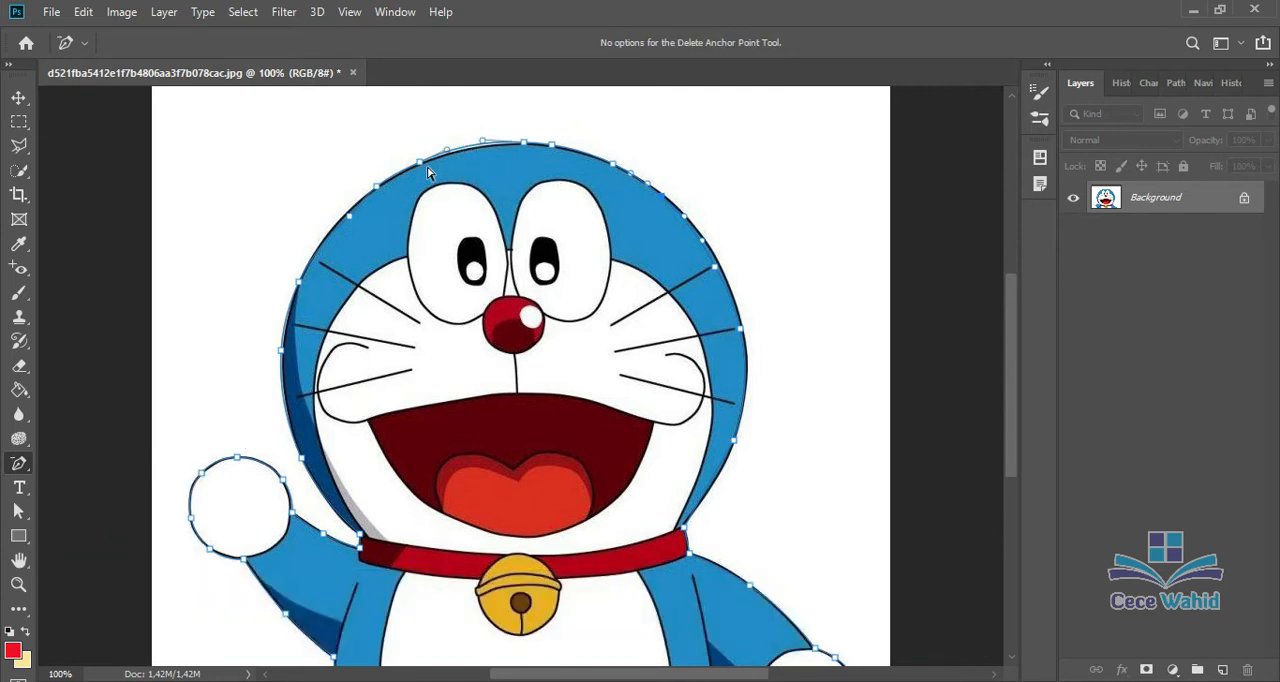
pyautogui.click(419, 161)
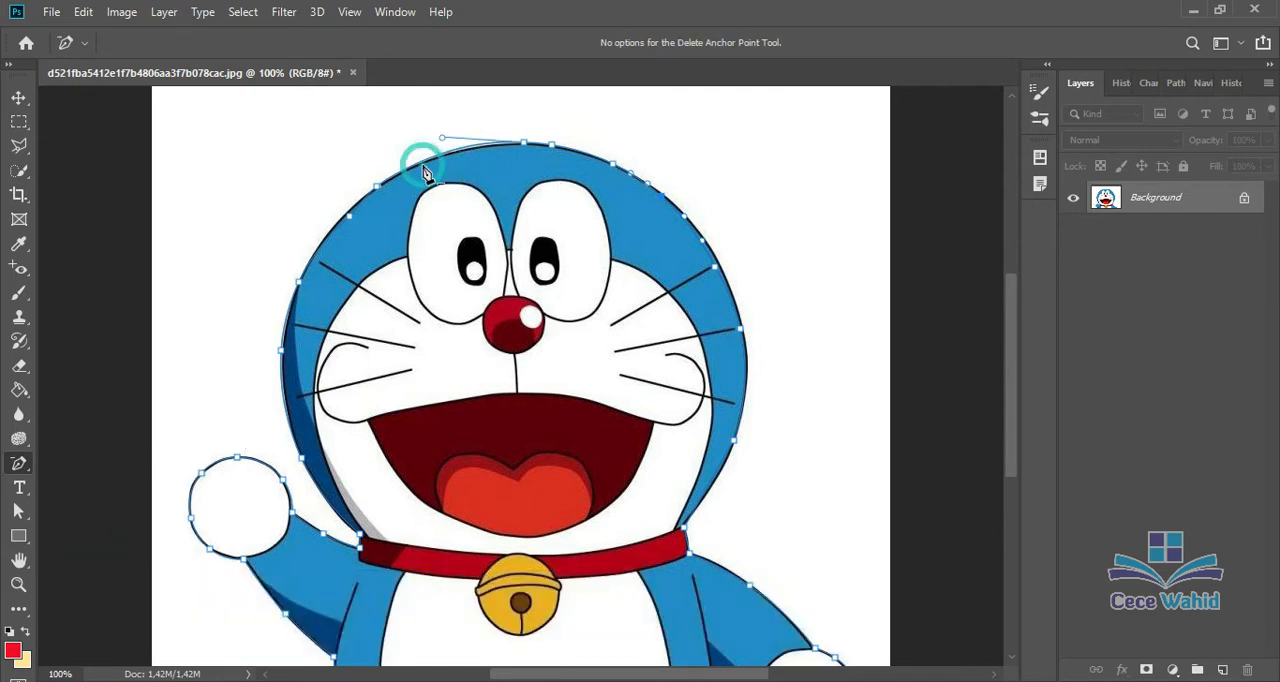
pyautogui.click(552, 147)
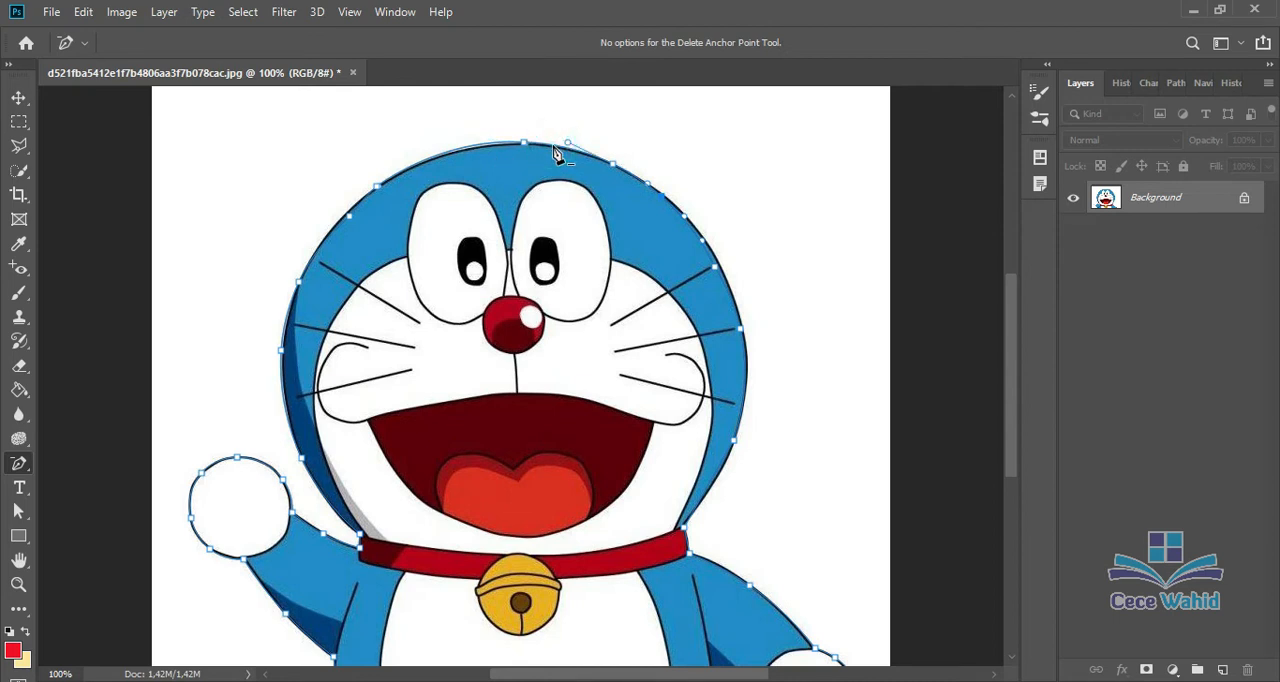
pyautogui.click(651, 188)
# Step: Use the Convert Point tool to adjust the direction handle of the path's topmost anchor to fit the head outline
pyautogui.rightClick(28, 464)
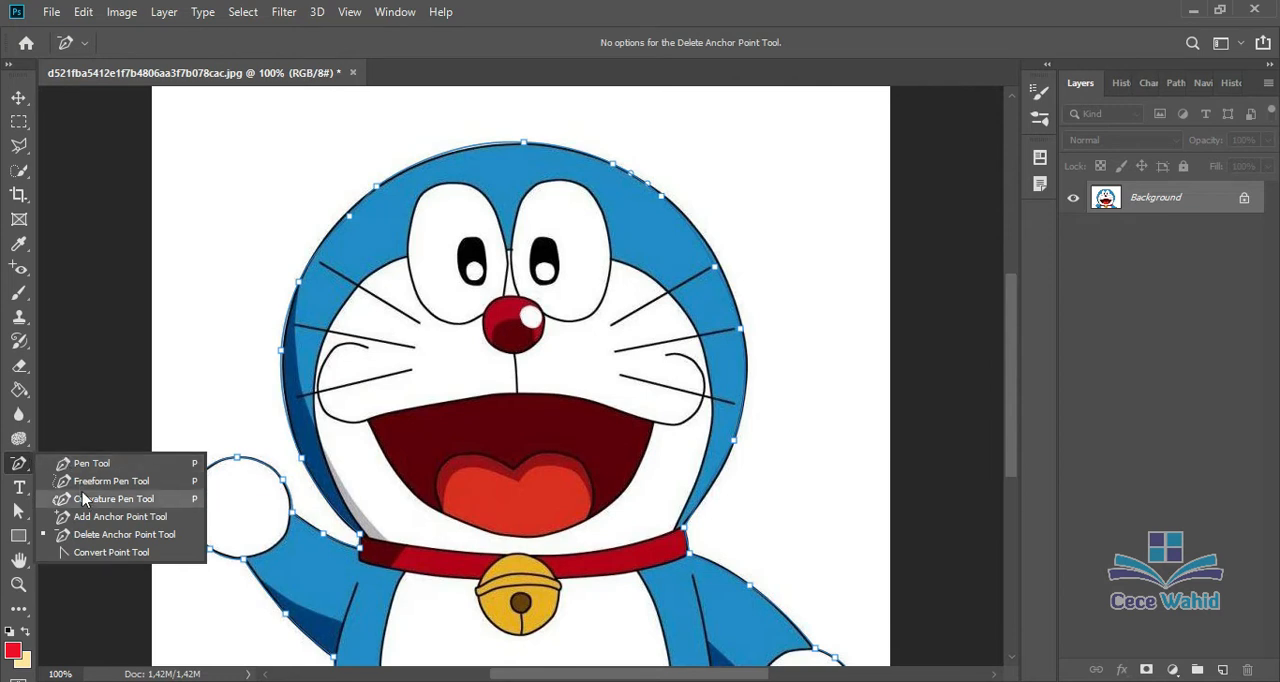
pyautogui.click(102, 553)
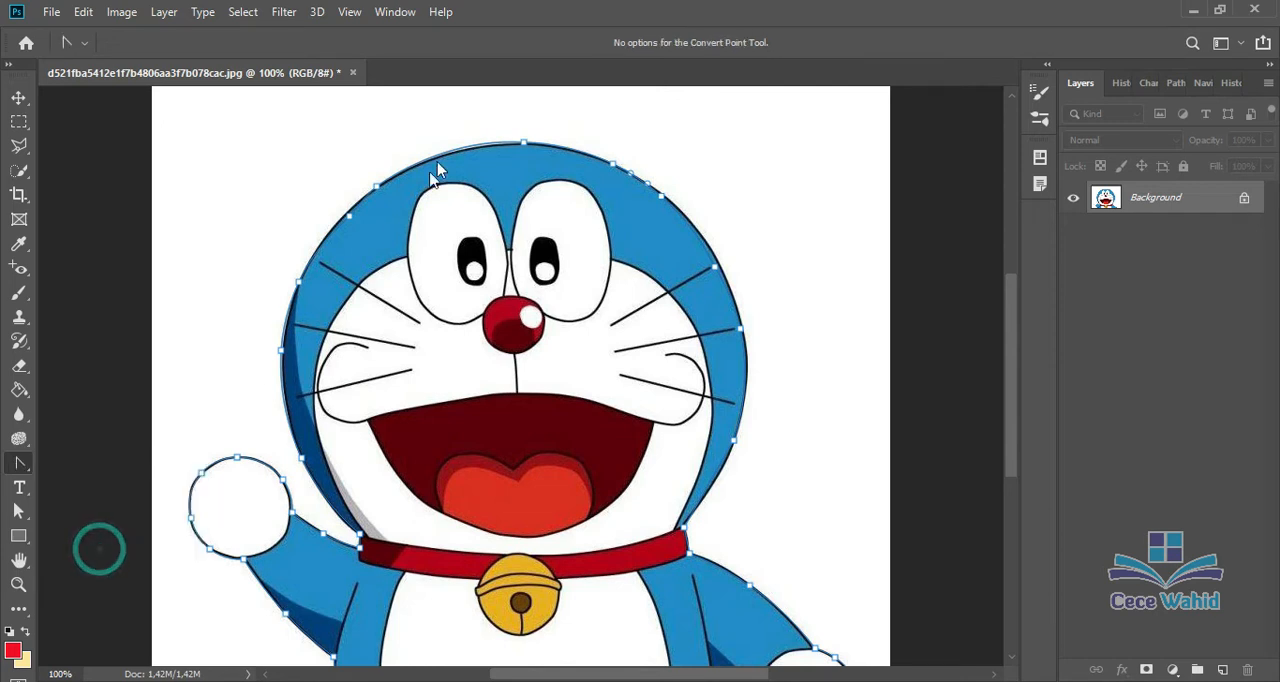
pyautogui.click(430, 162)
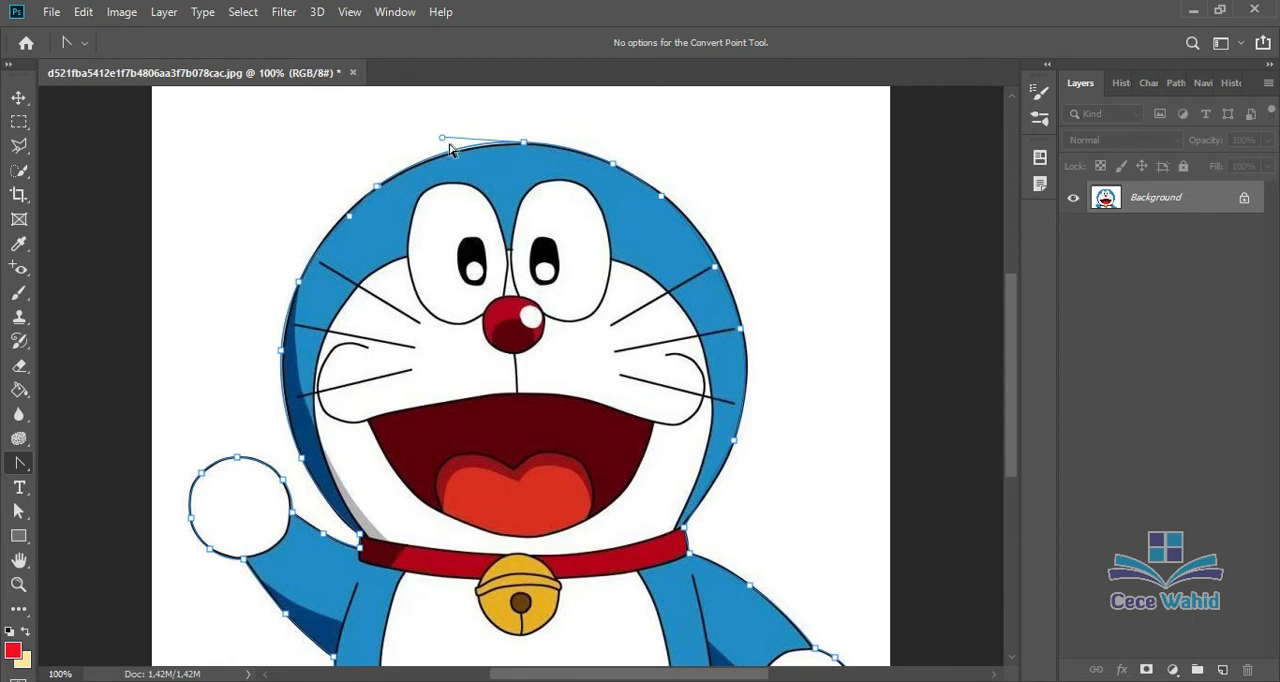
pyautogui.moveTo(442, 139); pyautogui.dragTo(444, 146)
# Step: Convert the anchors at the head's upper right and adjust the direction handles near the right whiskers to fit the outline
pyautogui.click(613, 164)
pyautogui.click(651, 180)
pyautogui.click(665, 195)
pyautogui.hotkey('ctrl', '+')
pyautogui.scroll(4, 684, 212)
pyautogui.moveTo(908, 400); pyautogui.dragTo(943, 457)
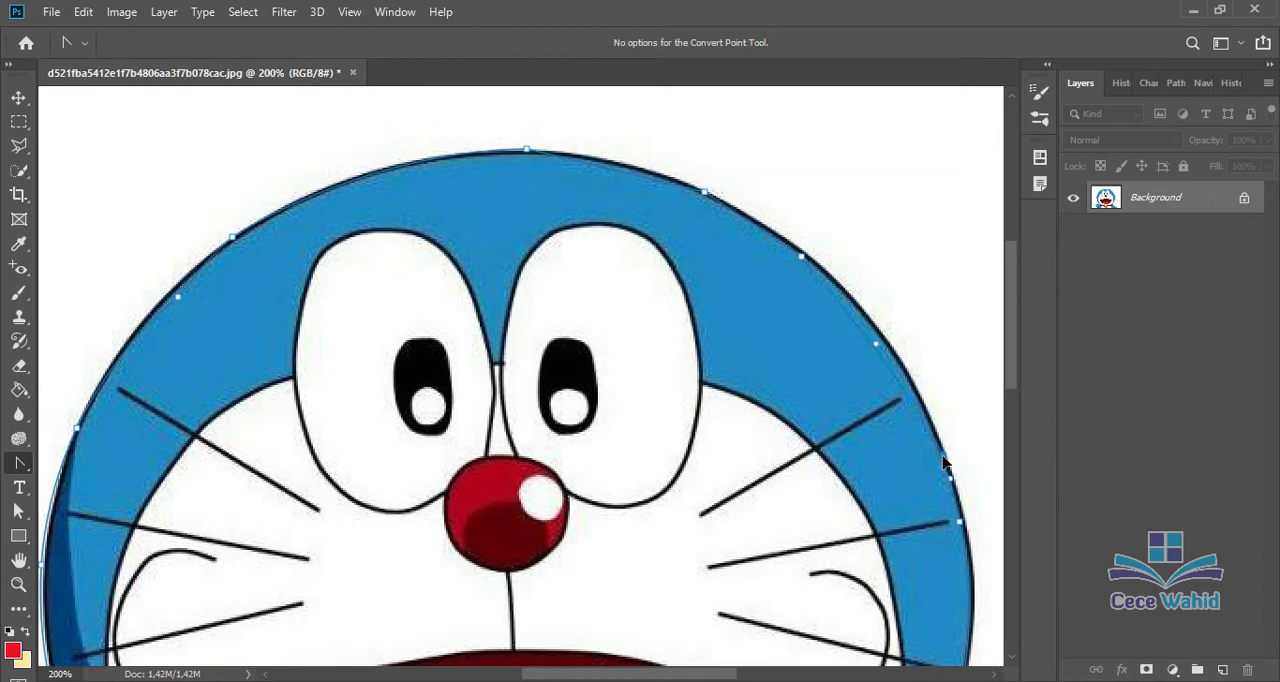
pyautogui.click(911, 401)
pyautogui.moveTo(935, 443)
pyautogui.mouseDown()
pyautogui.moveTo(943, 389)
pyautogui.moveTo(957, 414)
pyautogui.moveTo(939, 445)
pyautogui.moveTo(960, 391)
pyautogui.moveTo(957, 445)
pyautogui.moveTo(937, 460)
pyautogui.mouseUp()
# Step: Reshape the path's upper-right head curve with the Curvature Pen tool, adding a point and repositioning the anchor above the whiskers
pyautogui.rightClick(19, 464)
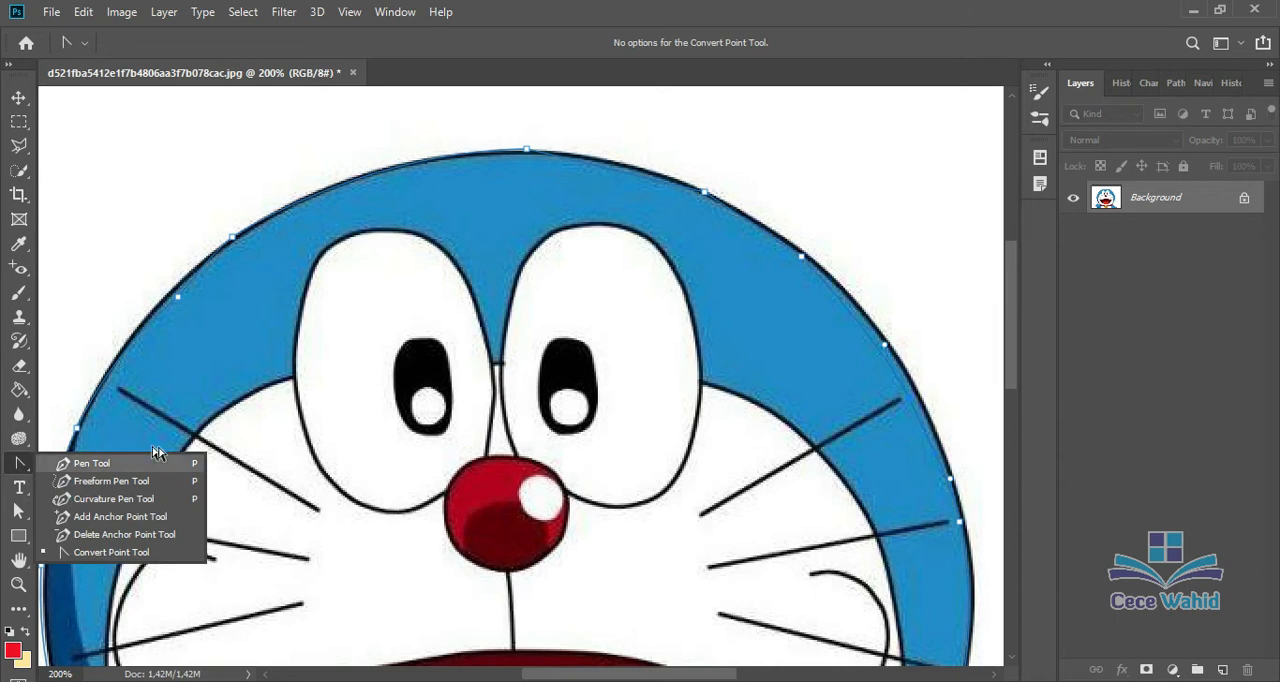
pyautogui.click(125, 499)
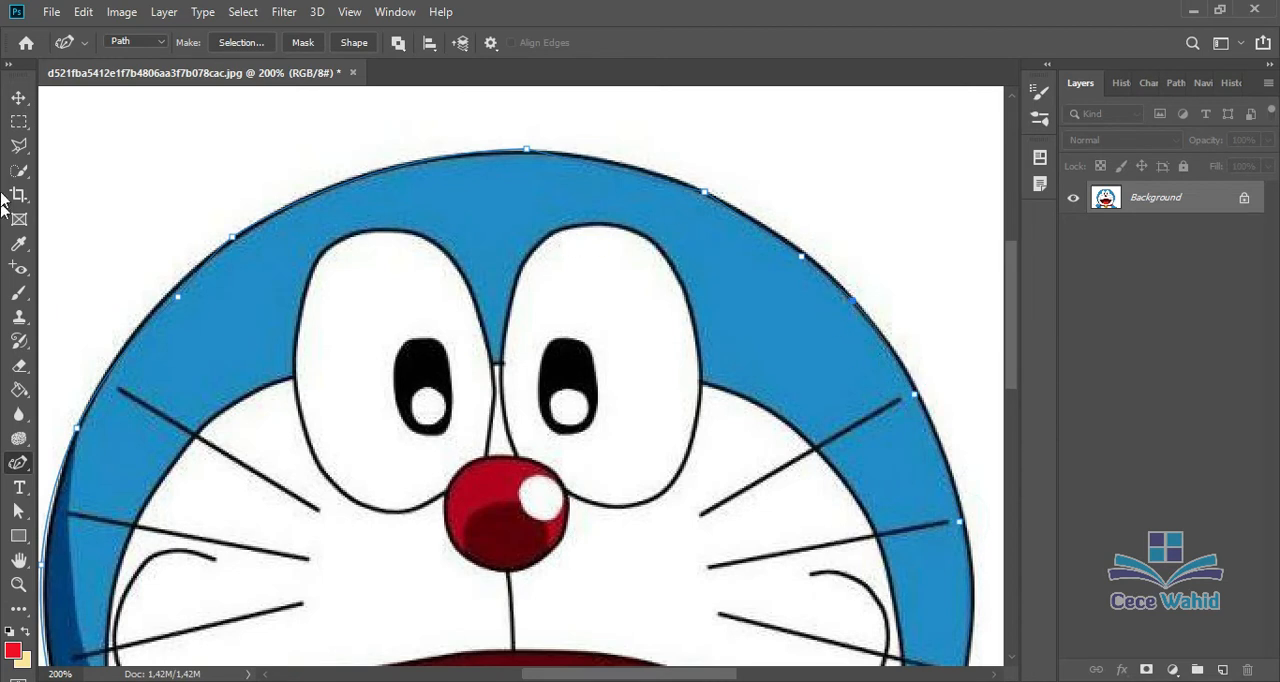
pyautogui.click(19, 97)
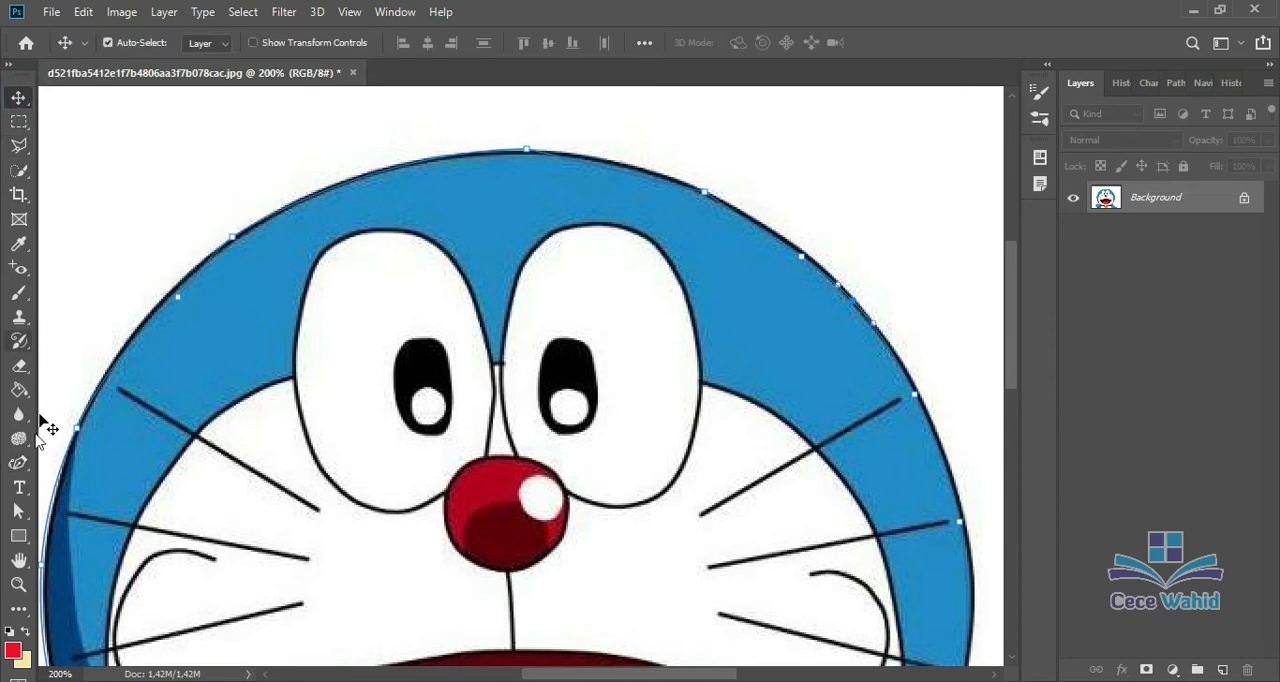
# Step: Turn the closed path around the character into a new anti-aliased selection with a feather radius of 1 pixel
pyautogui.click(18, 463)
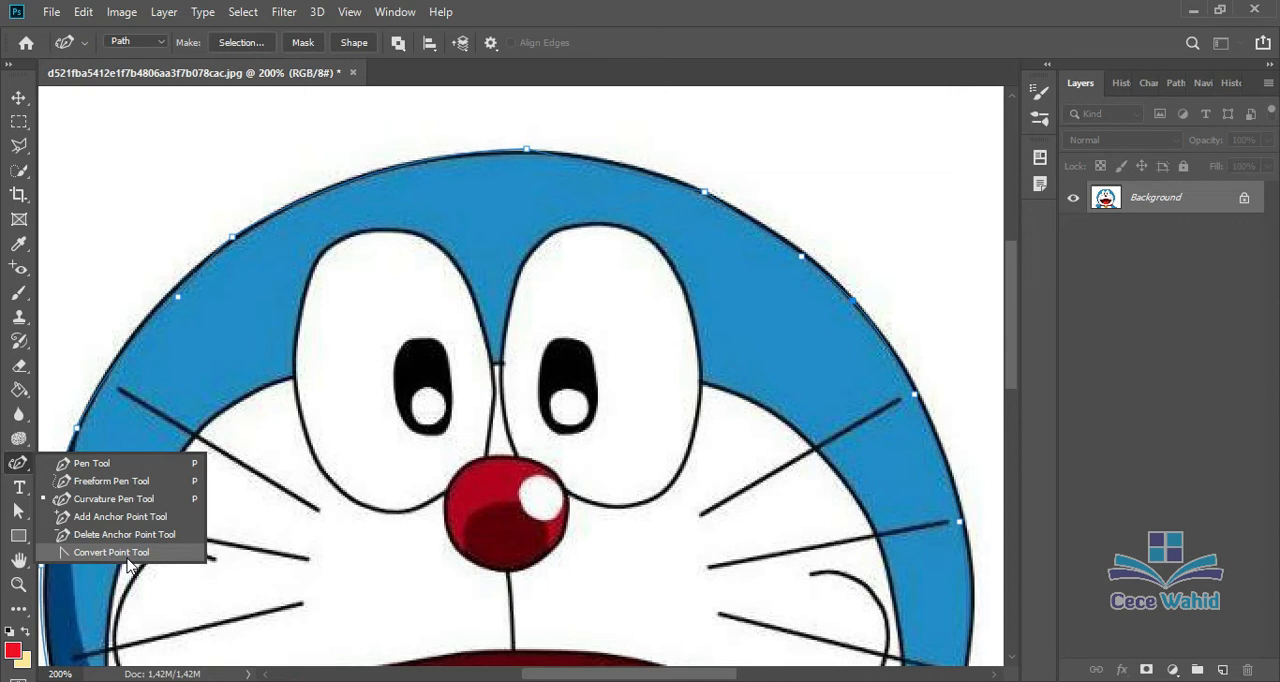
pyautogui.click(91, 463)
pyautogui.hotkey('ctrl', '-')
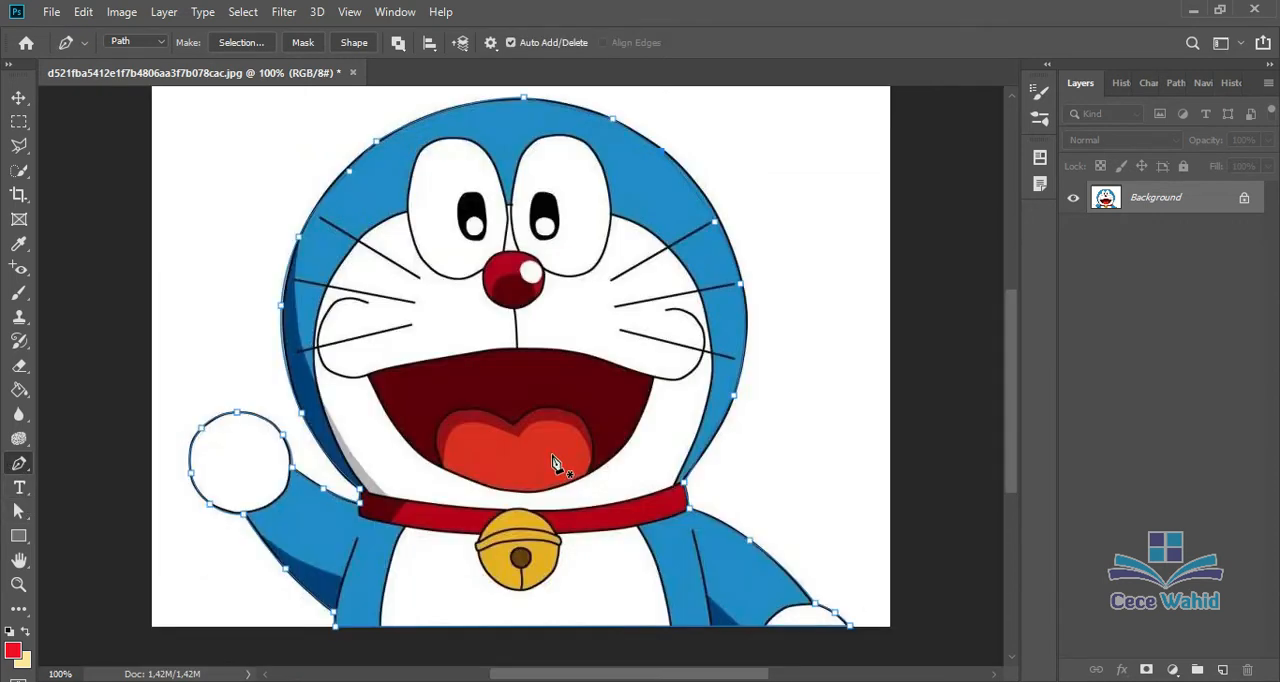
pyautogui.rightClick(555, 463)
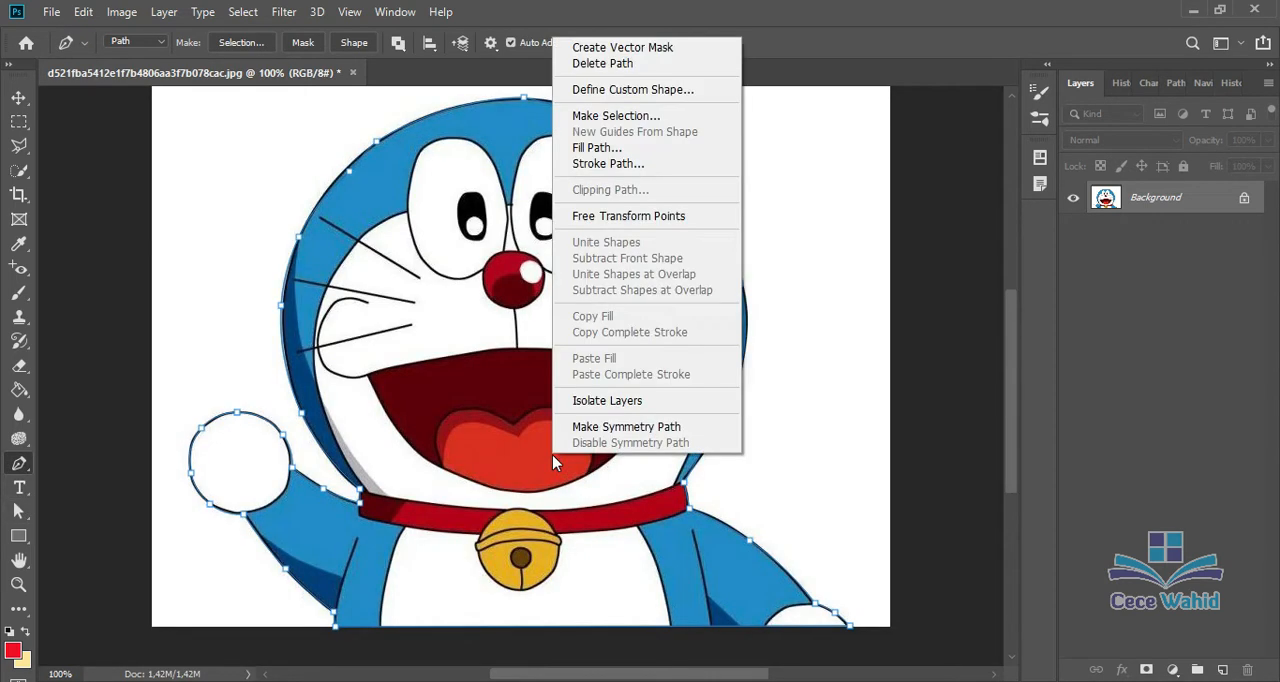
pyautogui.click(619, 117)
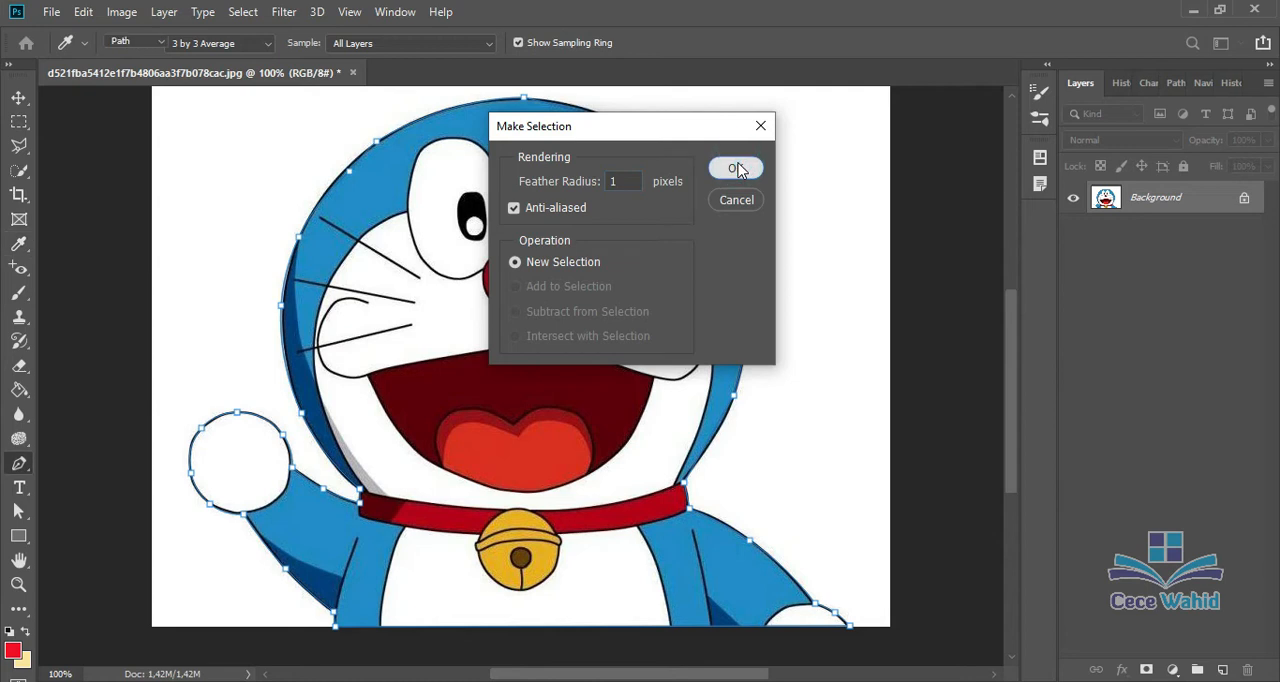
pyautogui.click(736, 169)
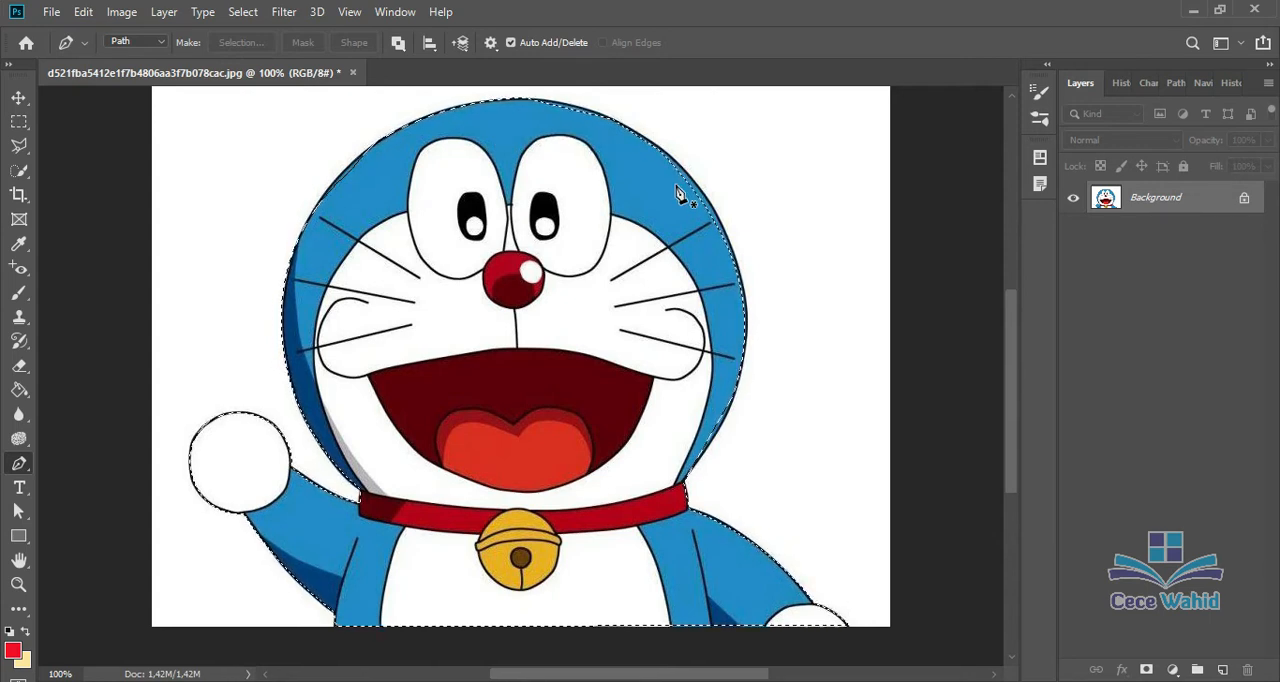
# Step: Copy the selected character to a new layer, check the cutout with the Background hidden, and hide the new layer
pyautogui.hotkey('ctrl', 'j')
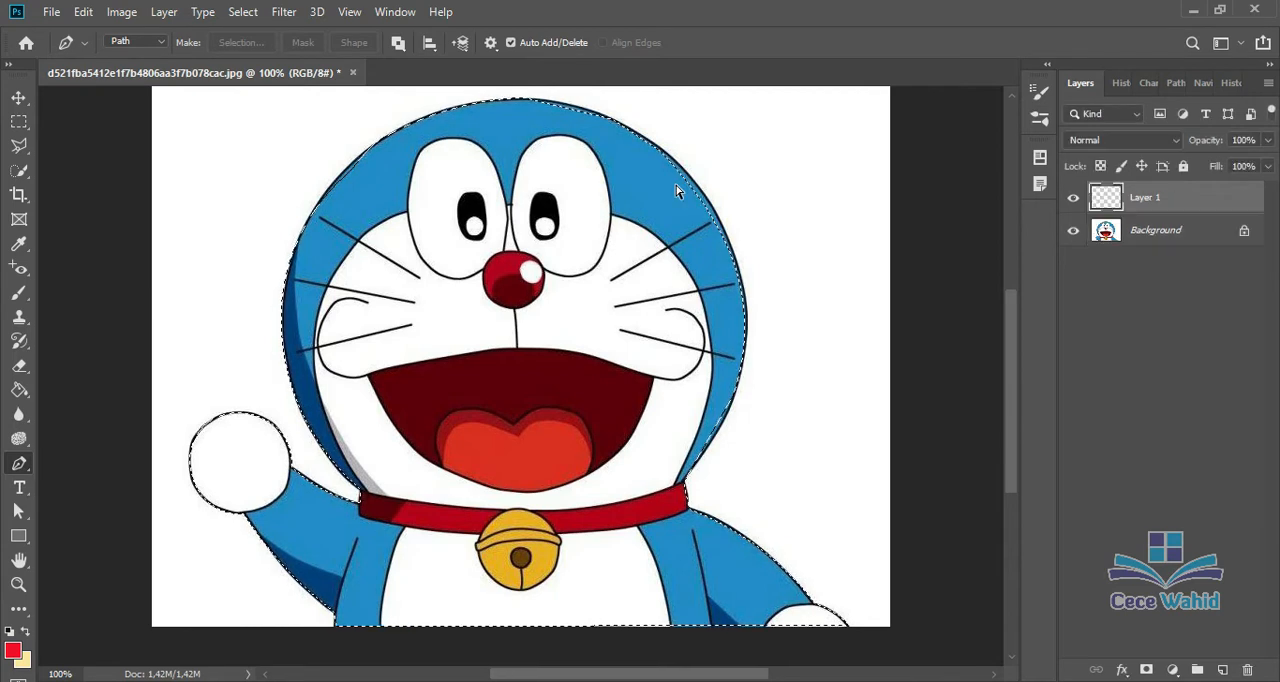
pyautogui.click(1073, 230)
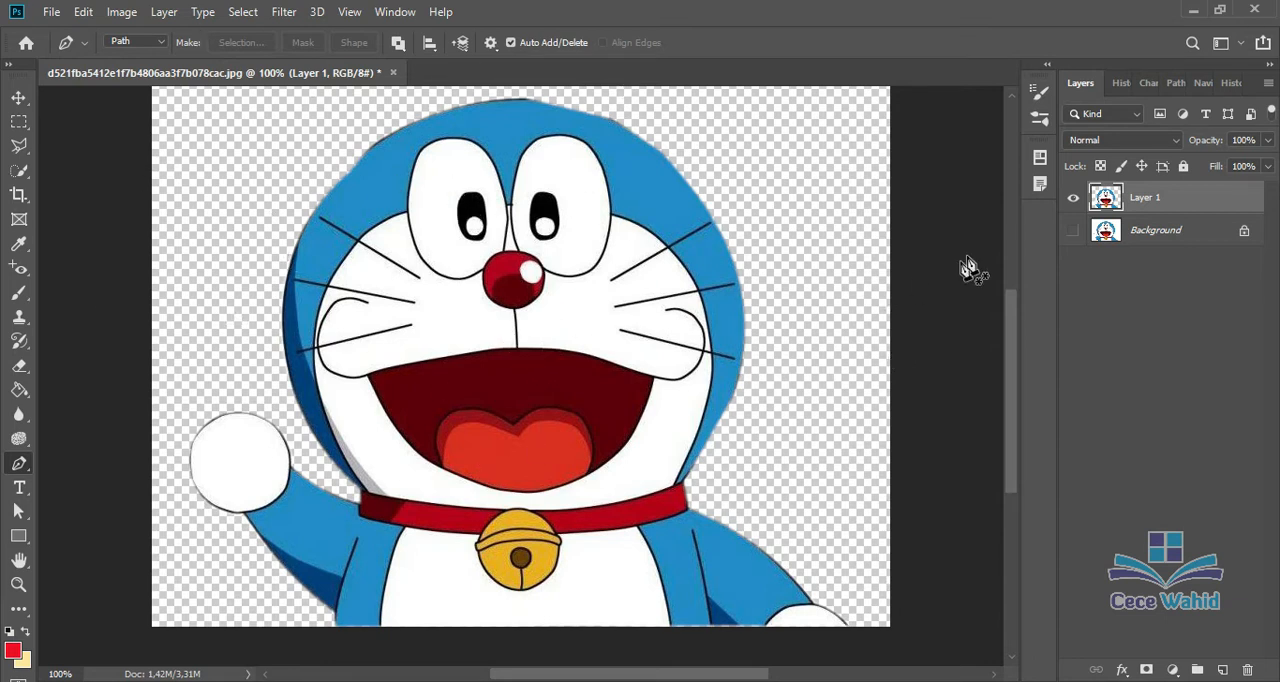
pyautogui.click(1071, 236)
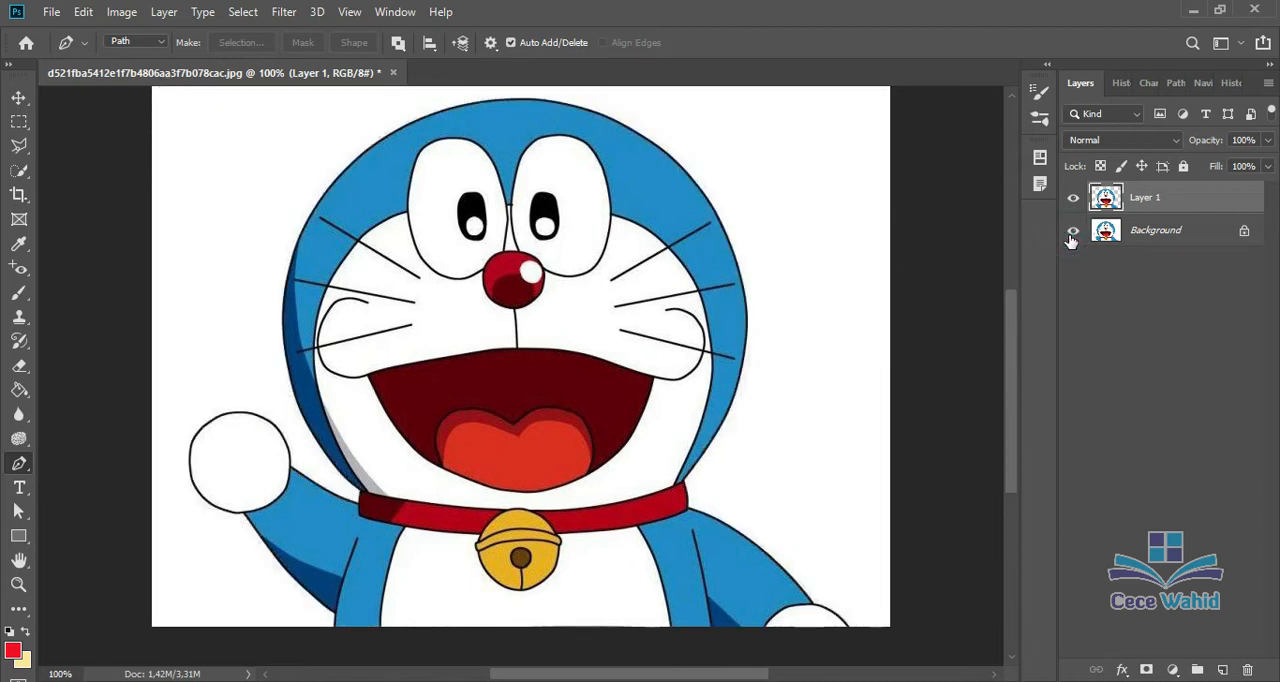
pyautogui.click(1071, 197)
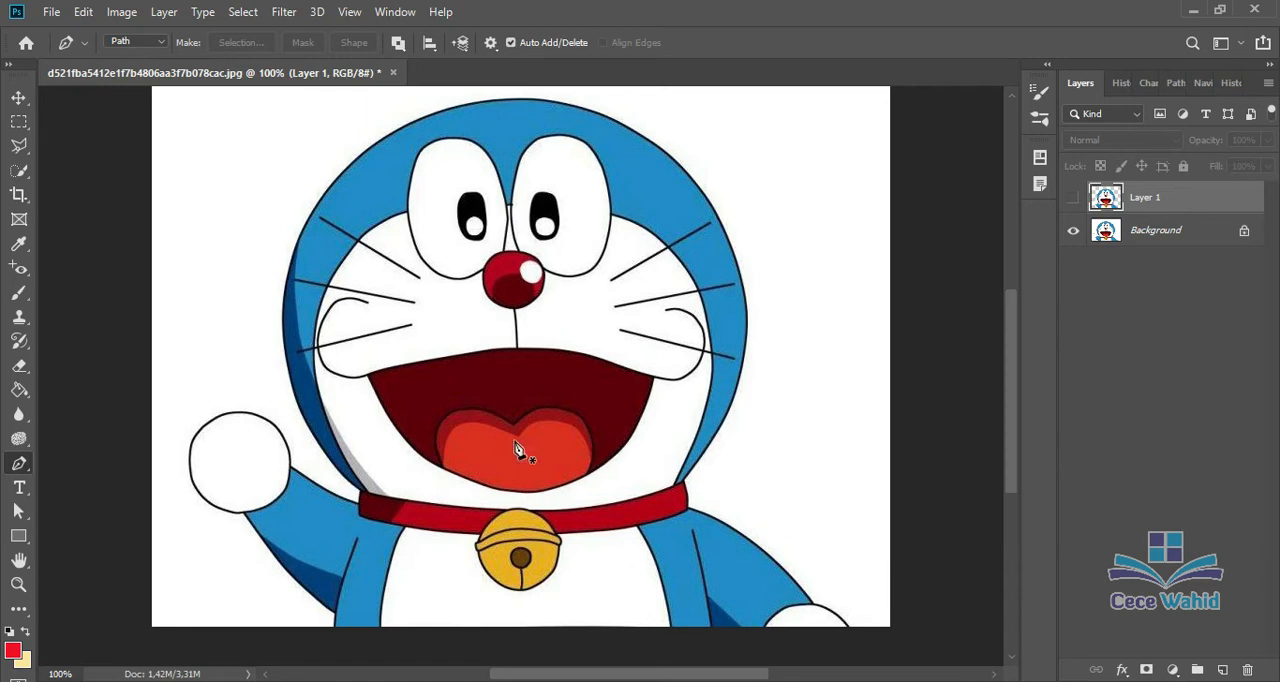
pyautogui.rightClick(24, 469)
pyautogui.click(47, 471)
pyautogui.click(157, 46)
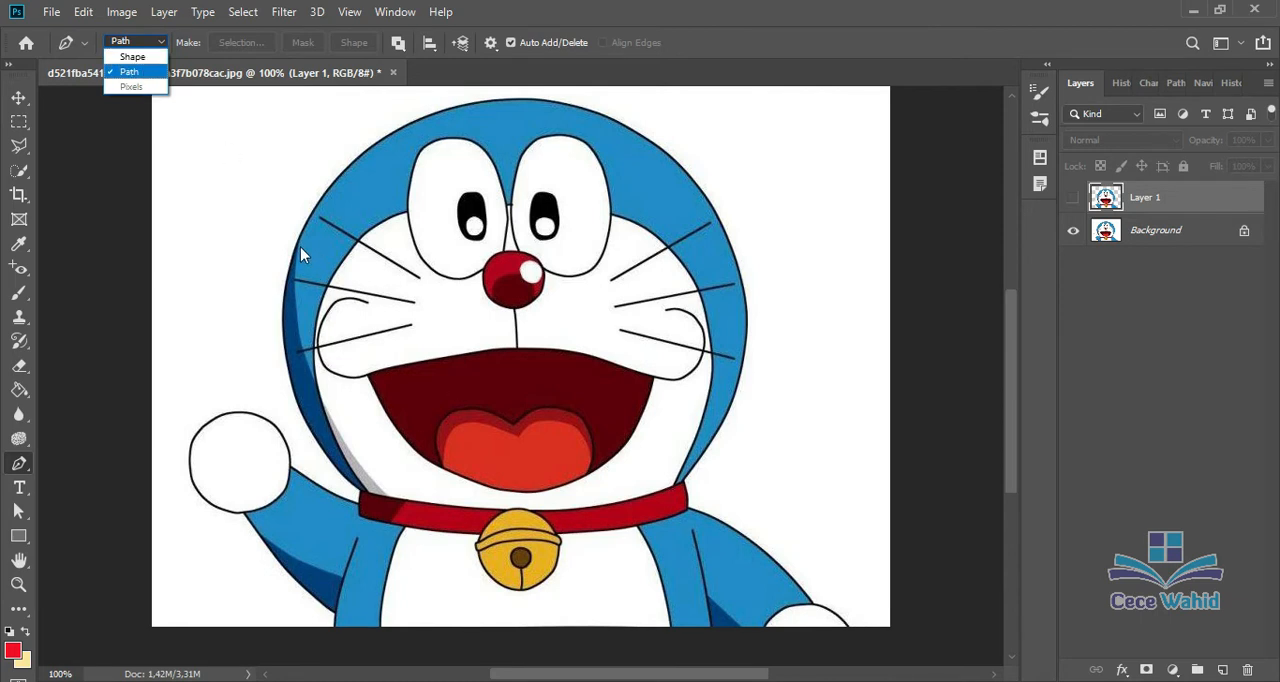
pyautogui.click(288, 268)
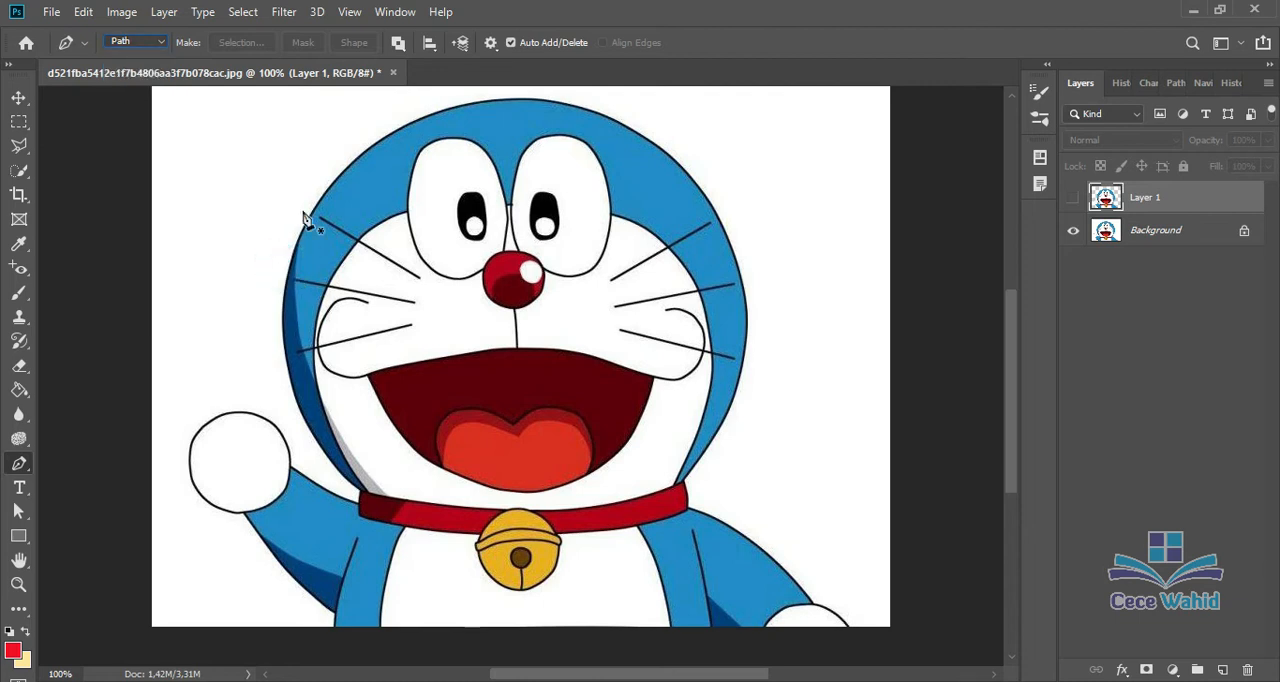
pyautogui.click(284, 299)
pyautogui.click(350, 172)
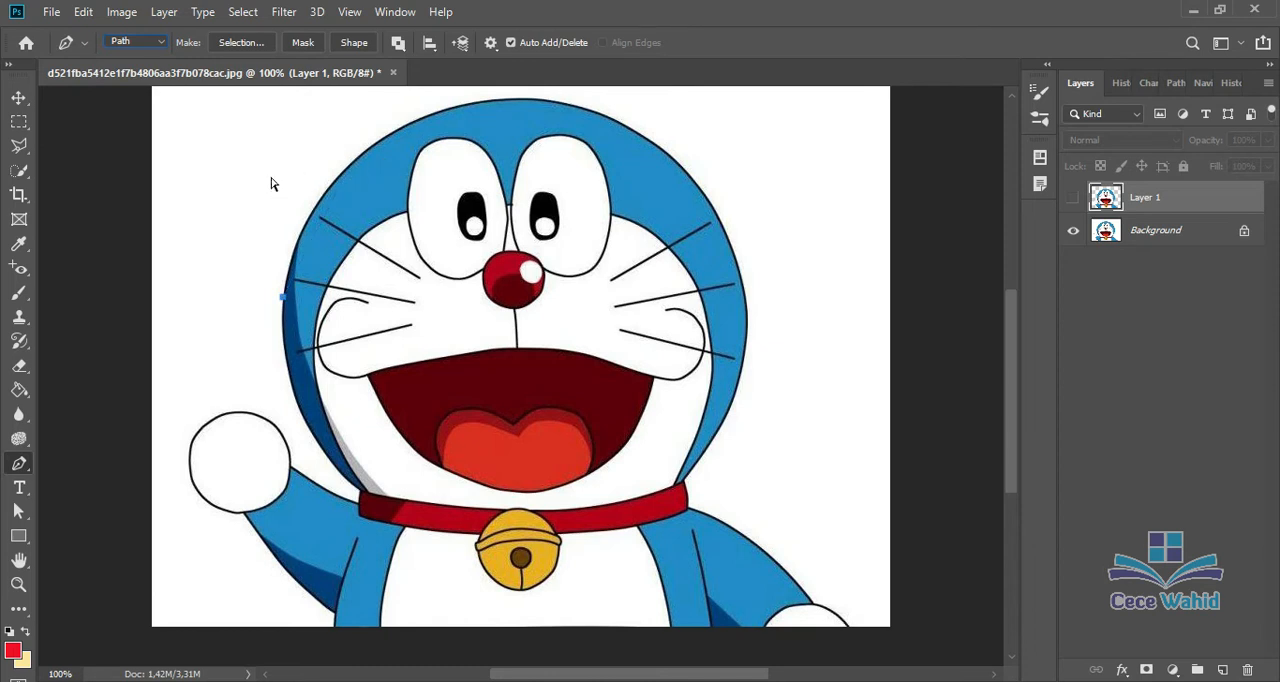
# Step: Draw a red-filled straight-sided Pen tool shape around the head down to the collar, about 492 by 423 px, in Shape mode
pyautogui.click(159, 42)
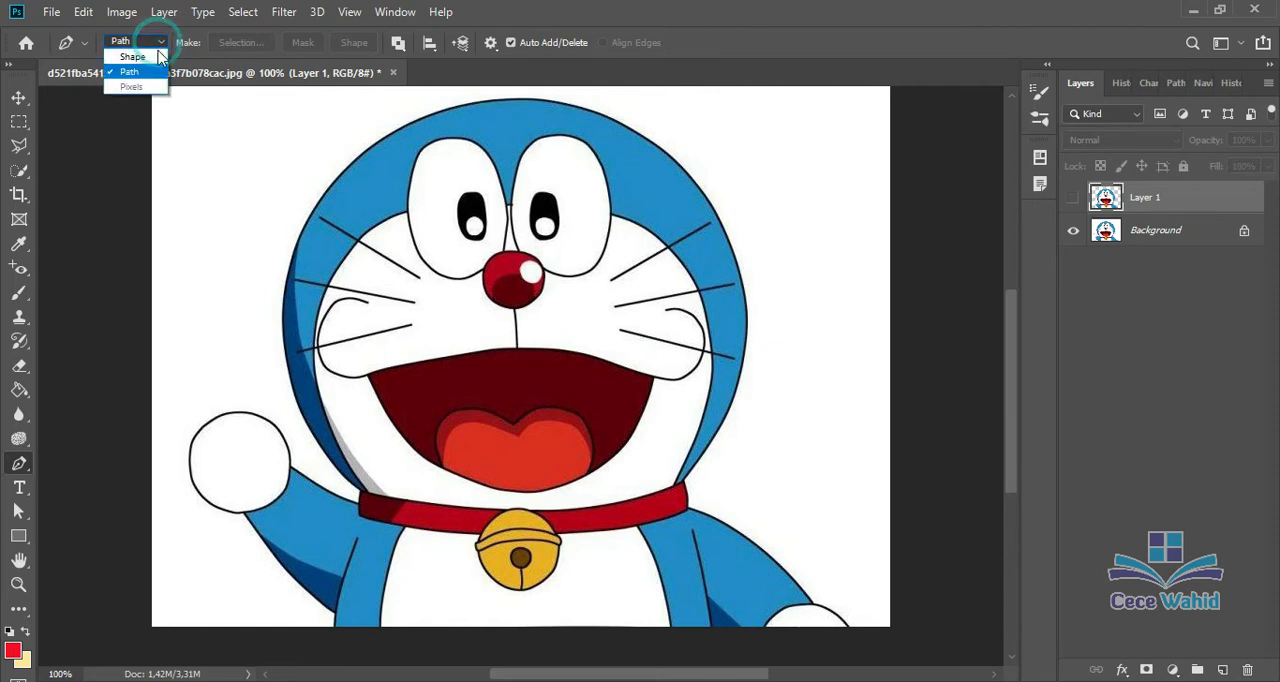
pyautogui.click(135, 57)
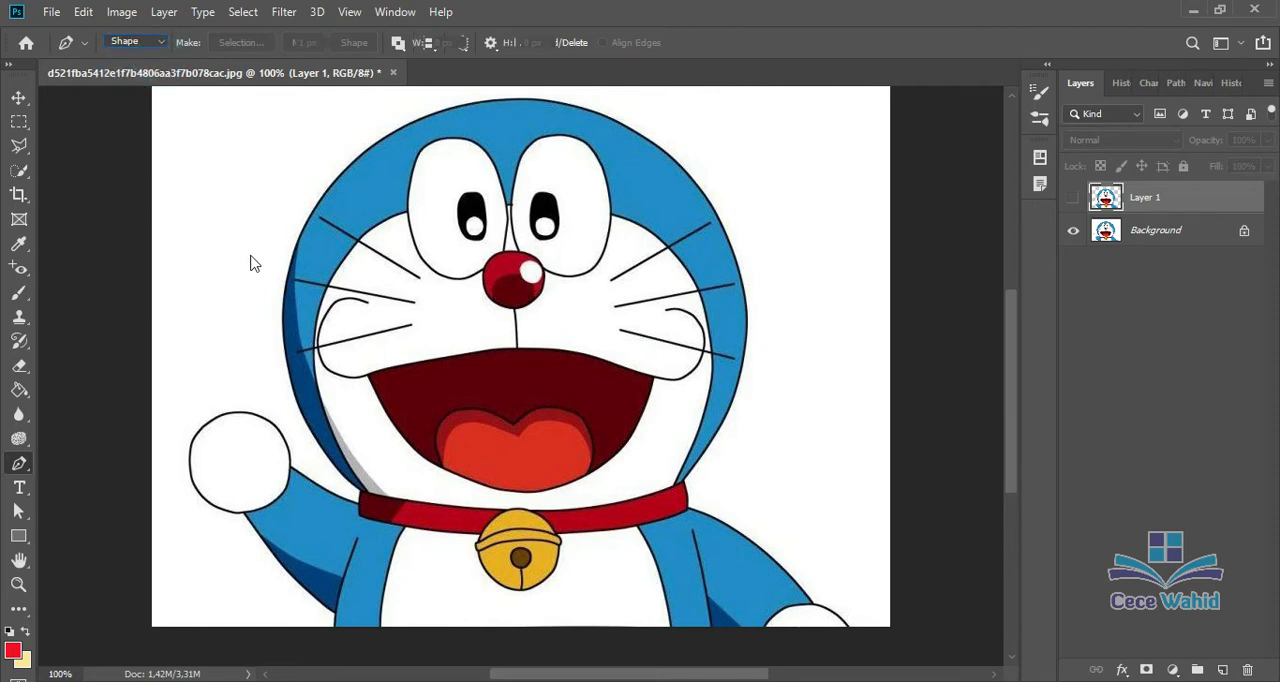
pyautogui.click(282, 341)
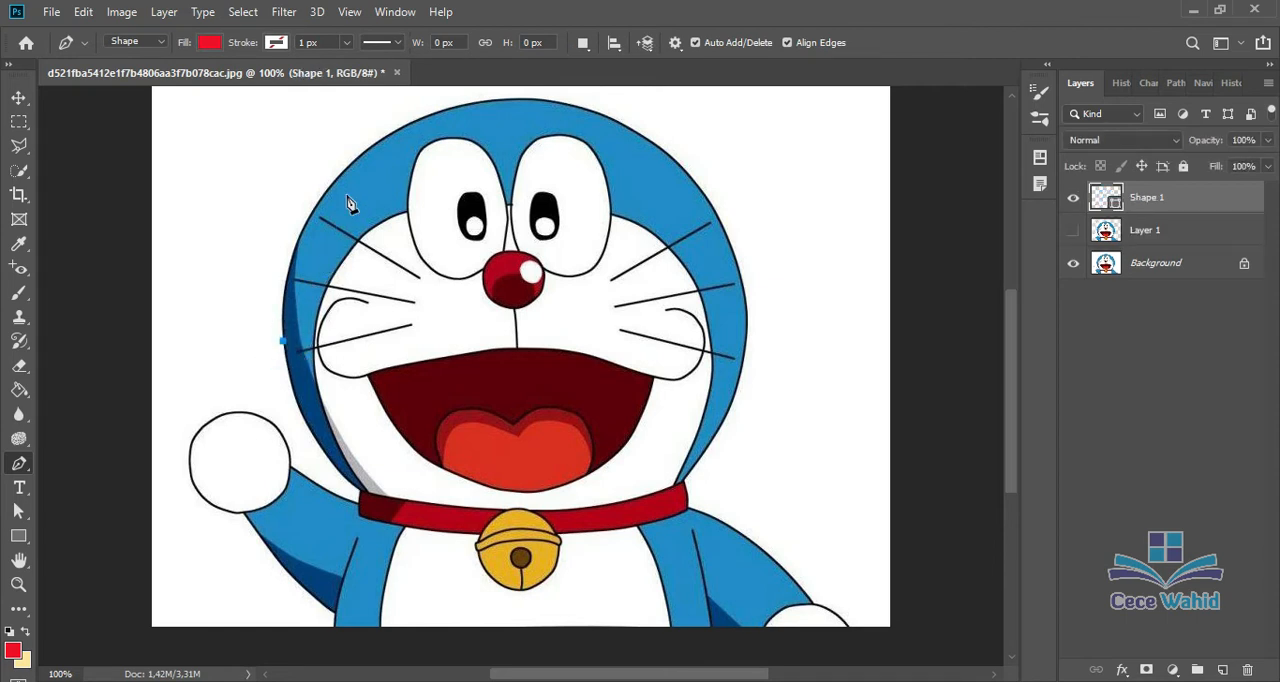
pyautogui.click(354, 159)
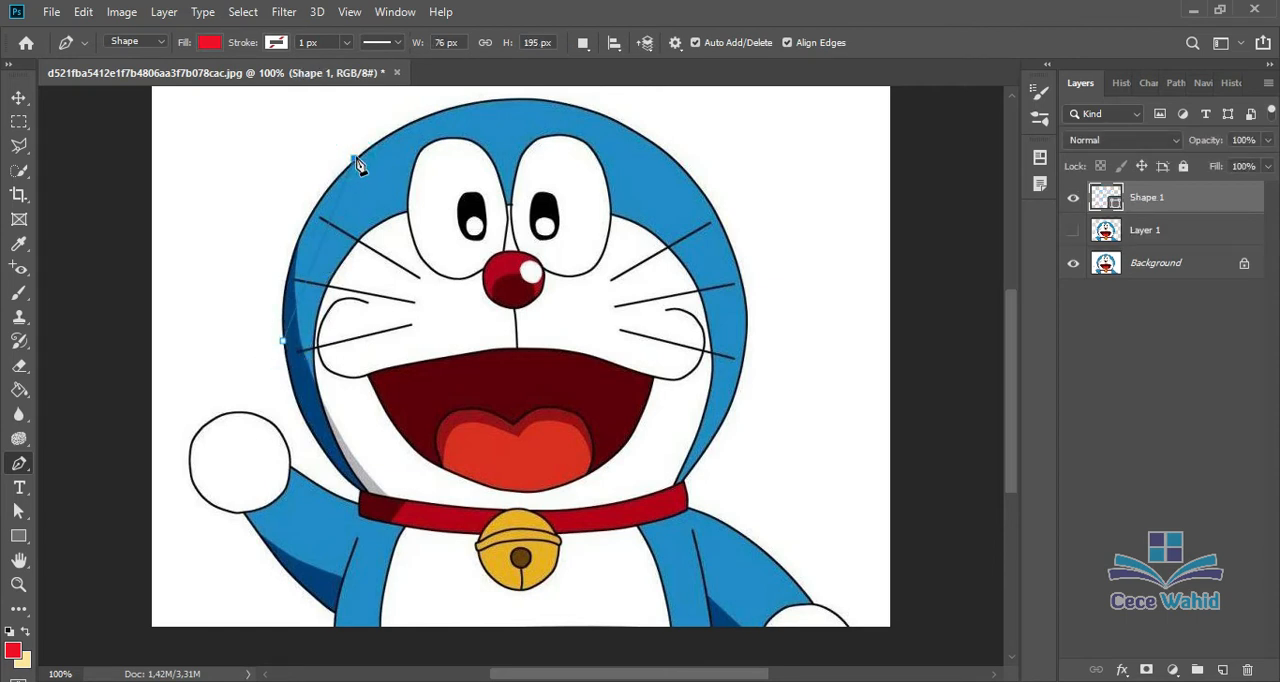
pyautogui.click(521, 95)
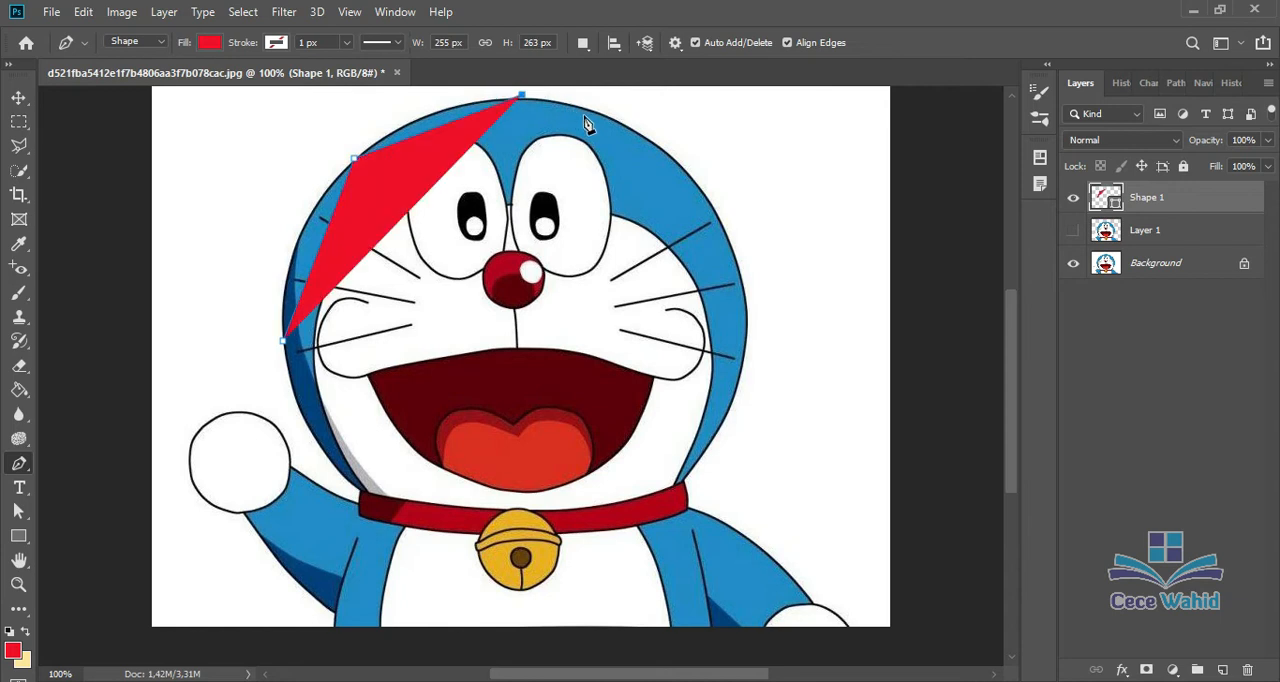
pyautogui.click(648, 141)
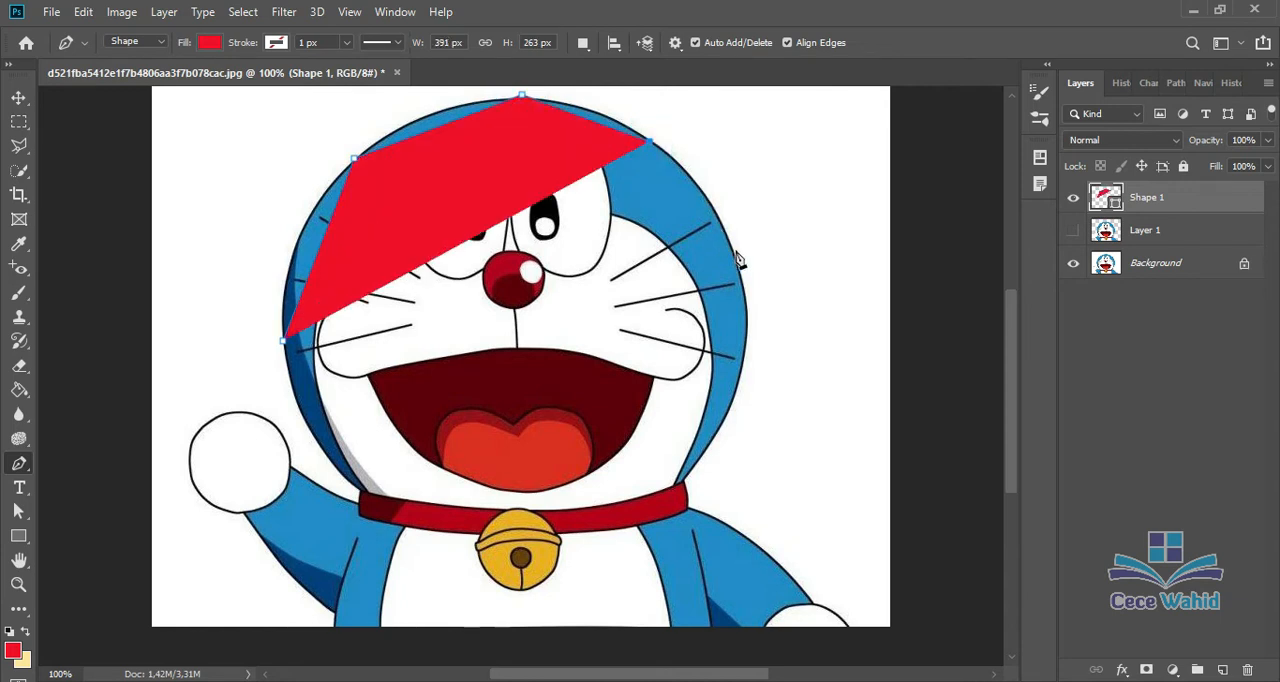
pyautogui.click(731, 247)
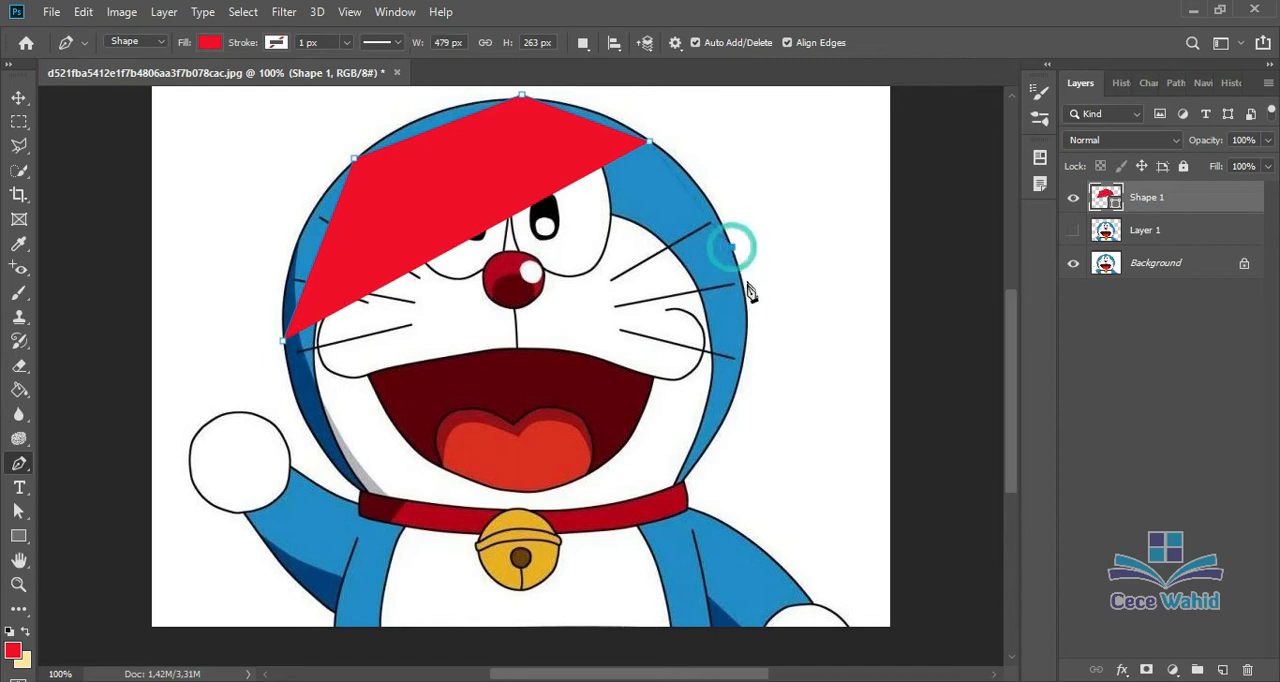
pyautogui.click(741, 357)
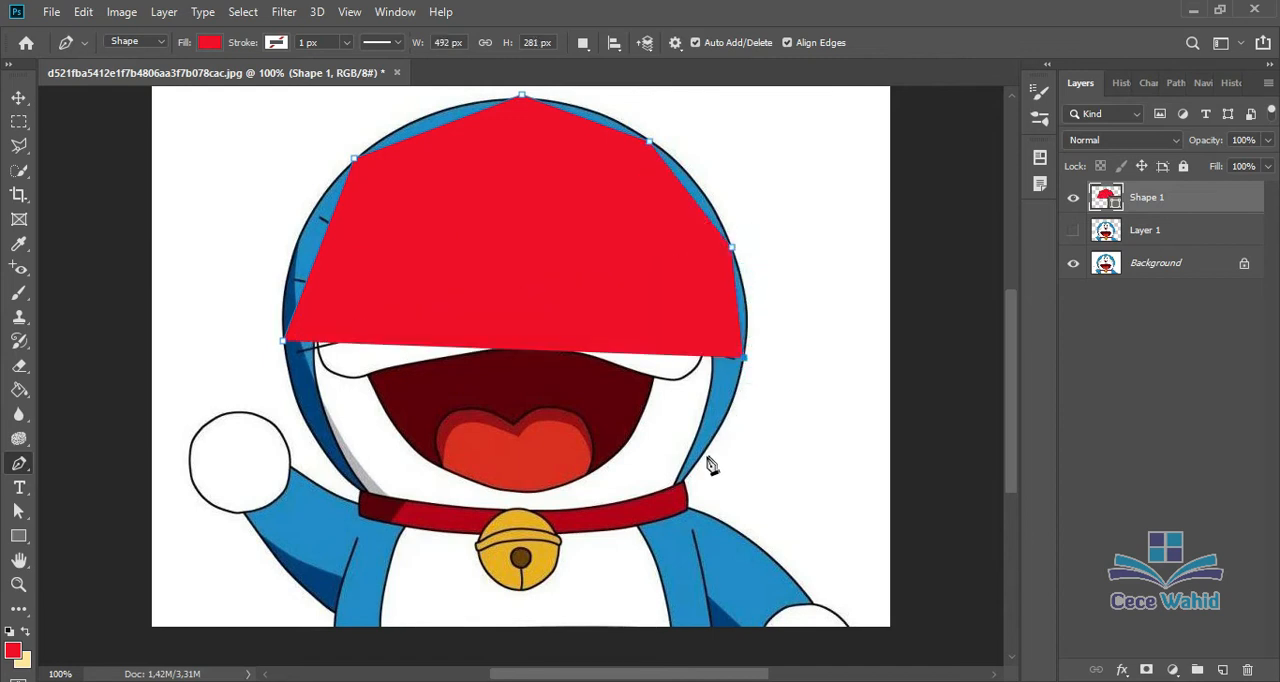
pyautogui.click(700, 456)
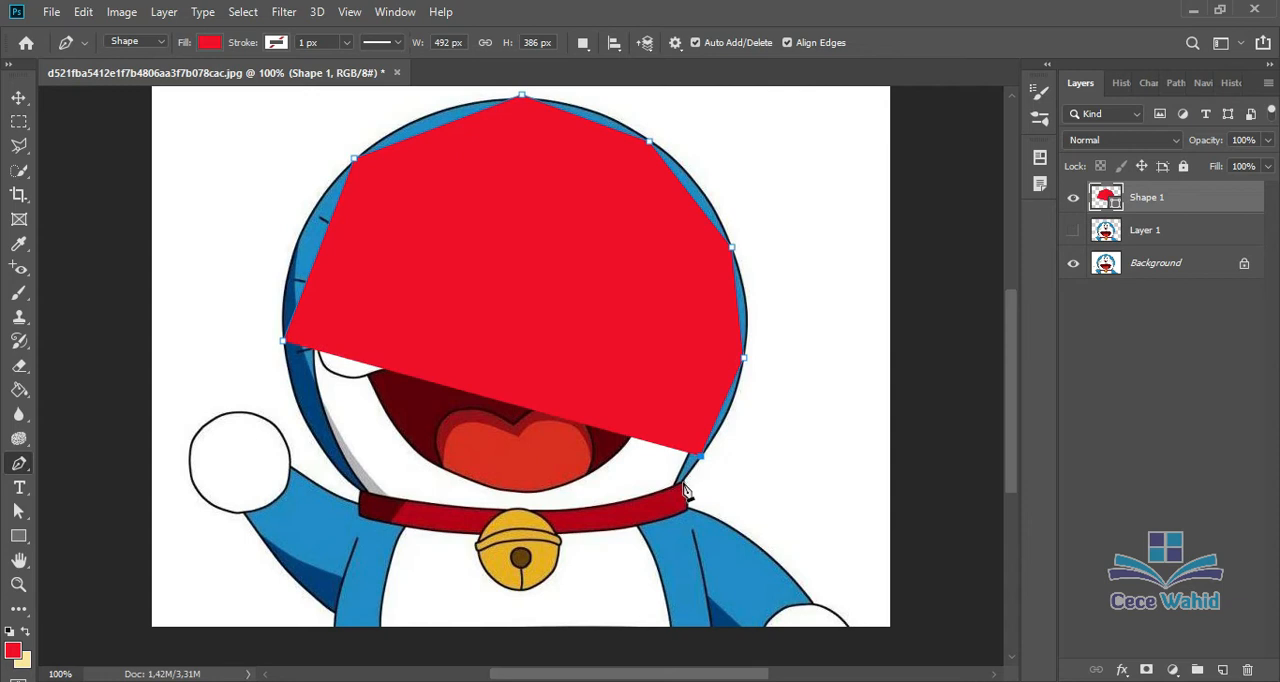
pyautogui.click(681, 484)
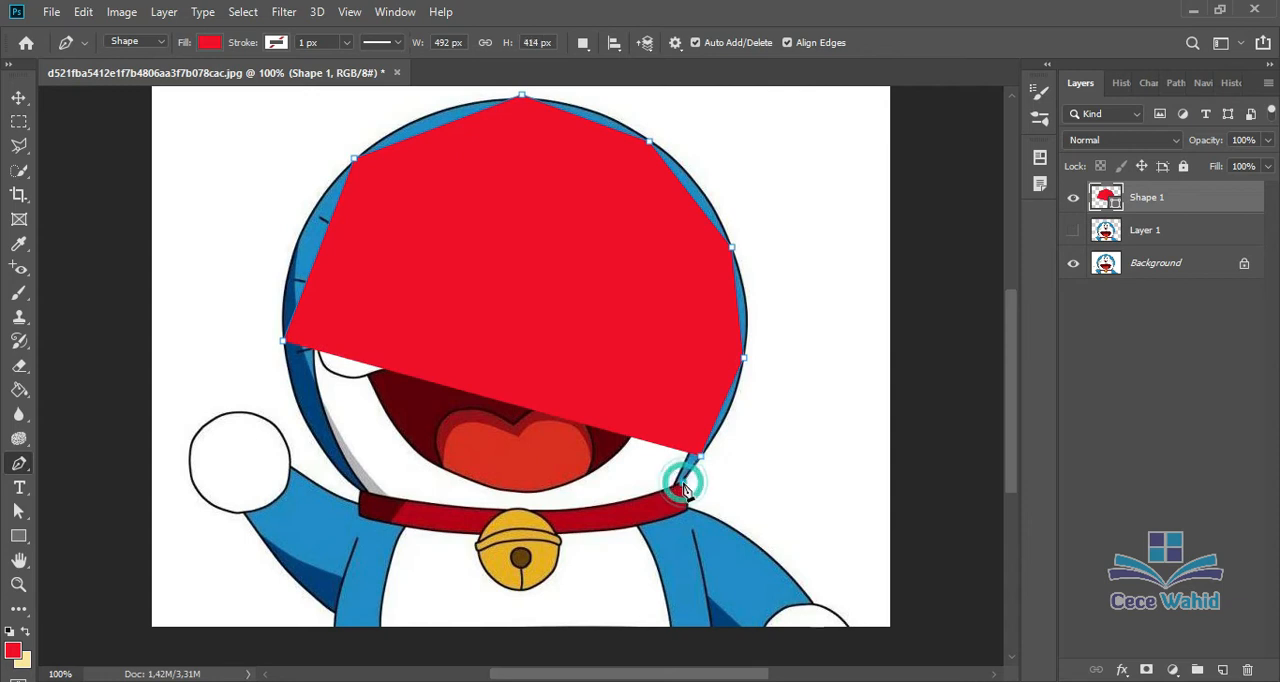
pyautogui.click(361, 491)
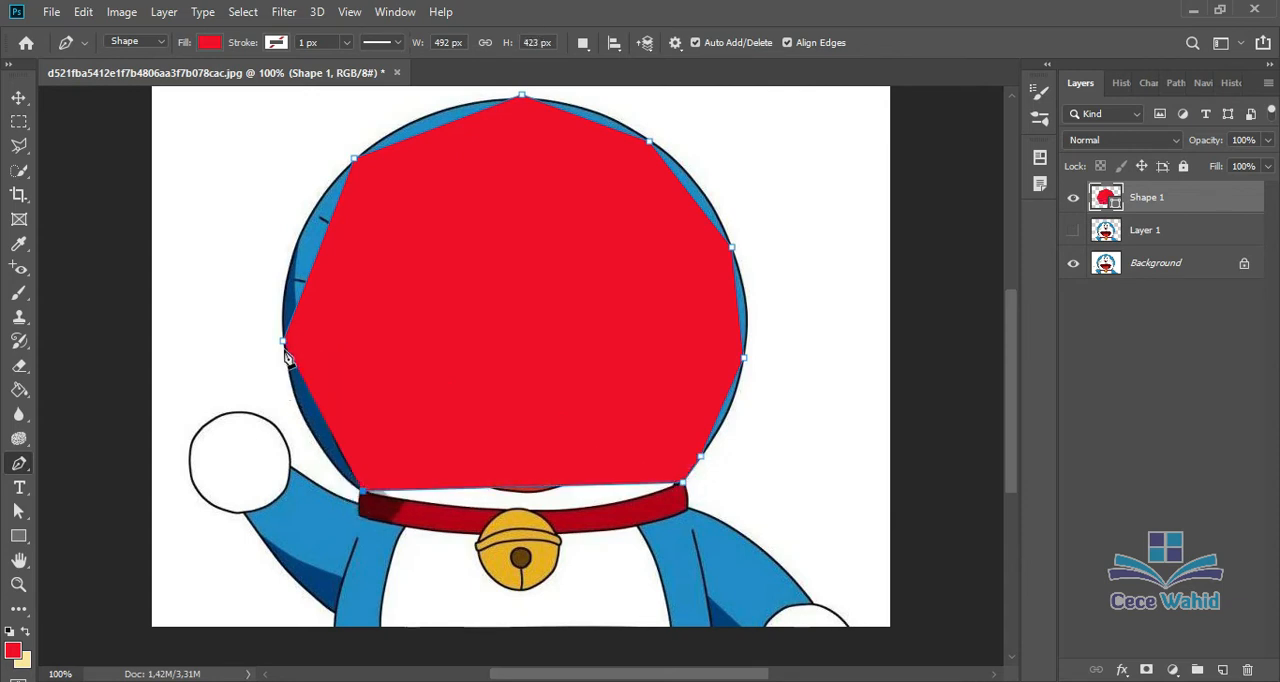
# Step: Change the head shape's fill to cyan
pyautogui.click(209, 42)
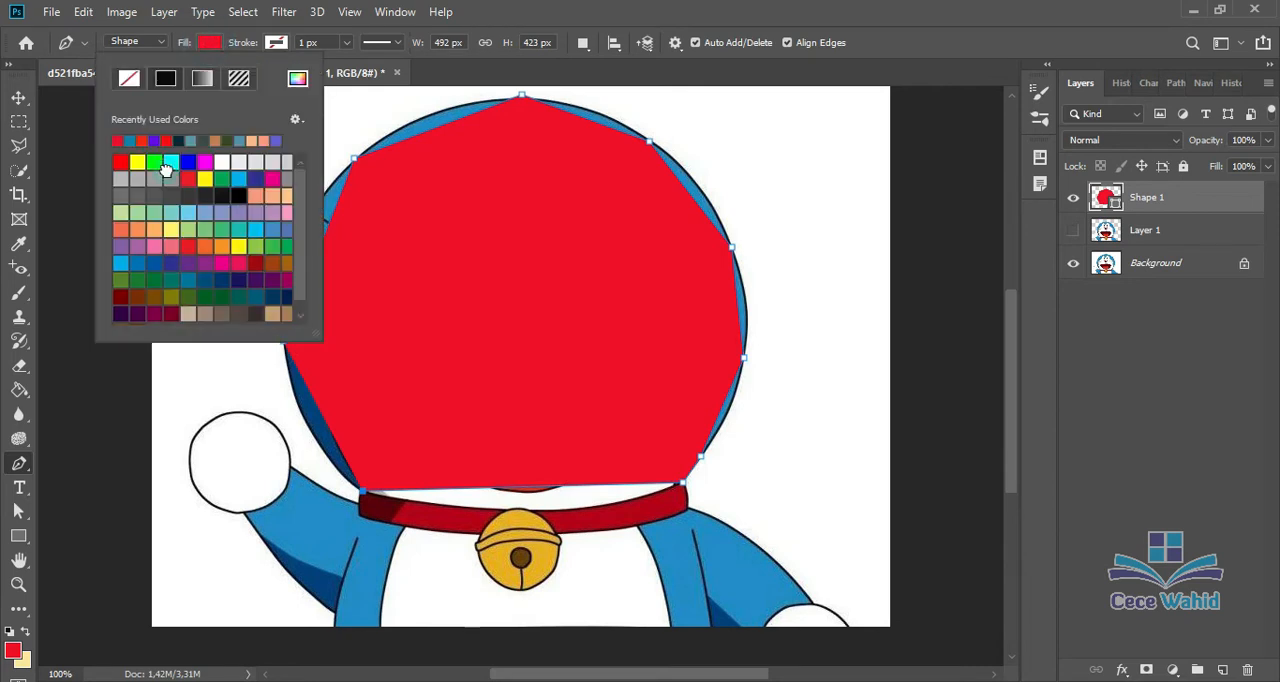
pyautogui.click(155, 178)
pyautogui.click(173, 162)
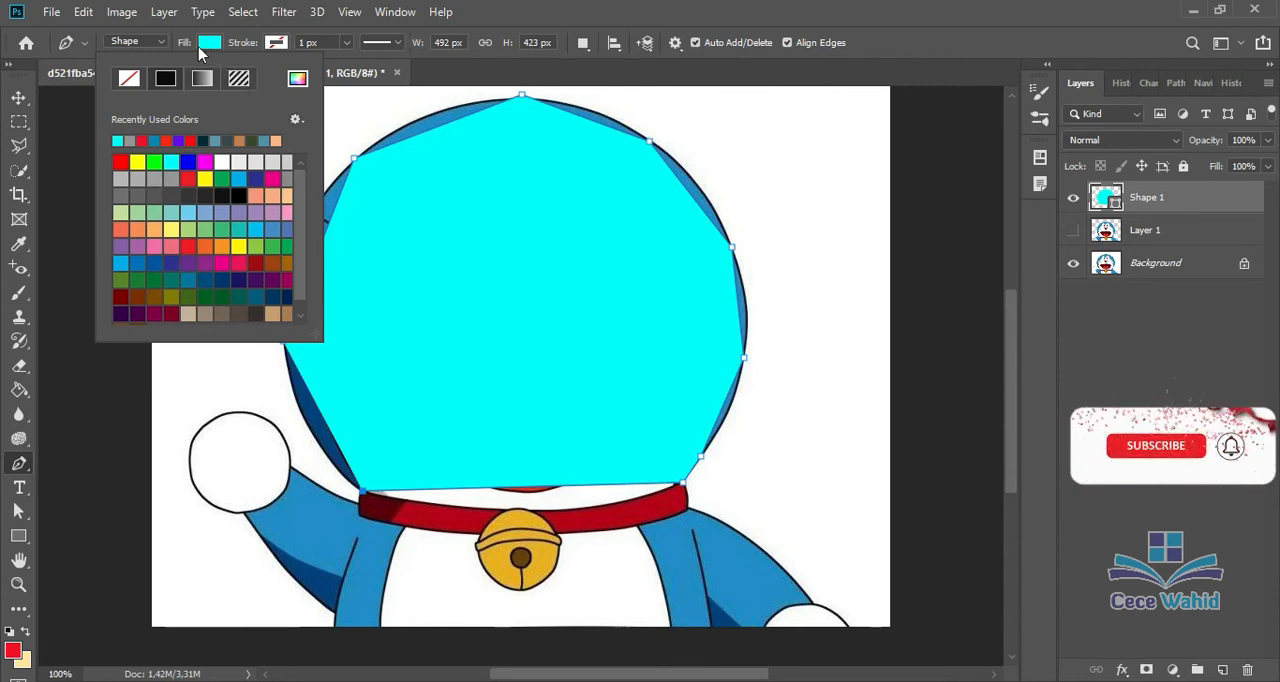
pyautogui.click(240, 46)
# Step: Switch the Pen tool's mode to Path and back to Shape
pyautogui.click(158, 42)
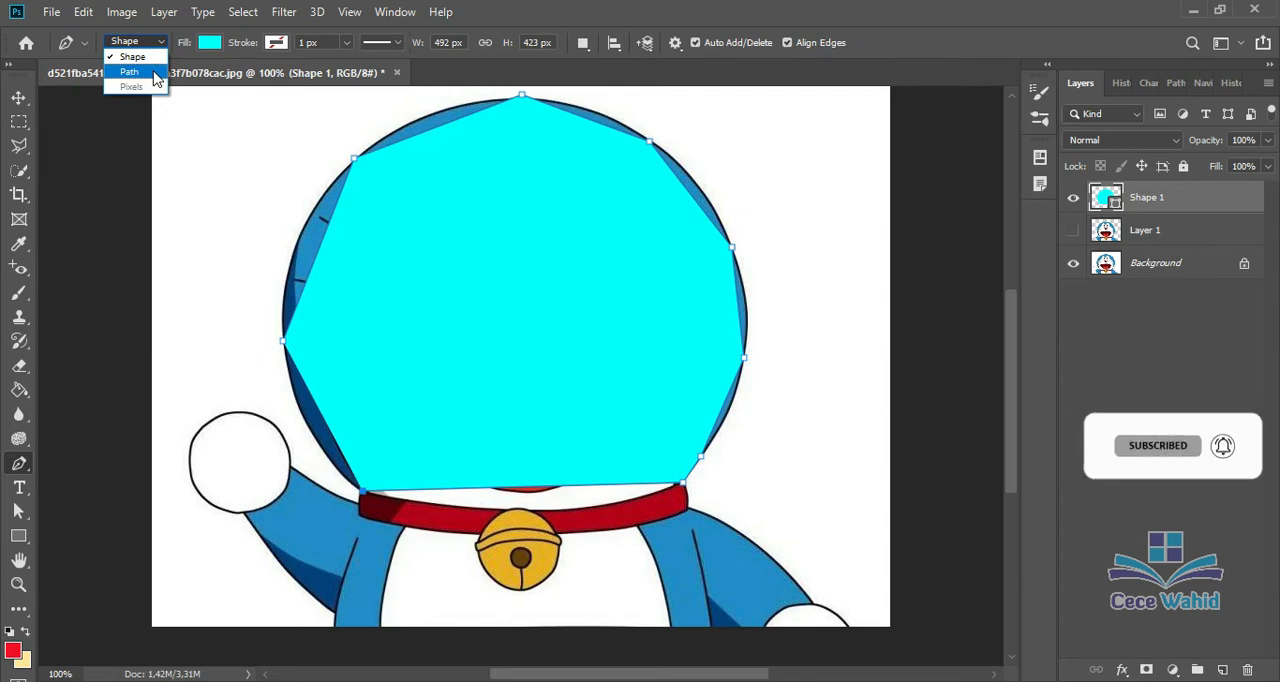
pyautogui.click(155, 72)
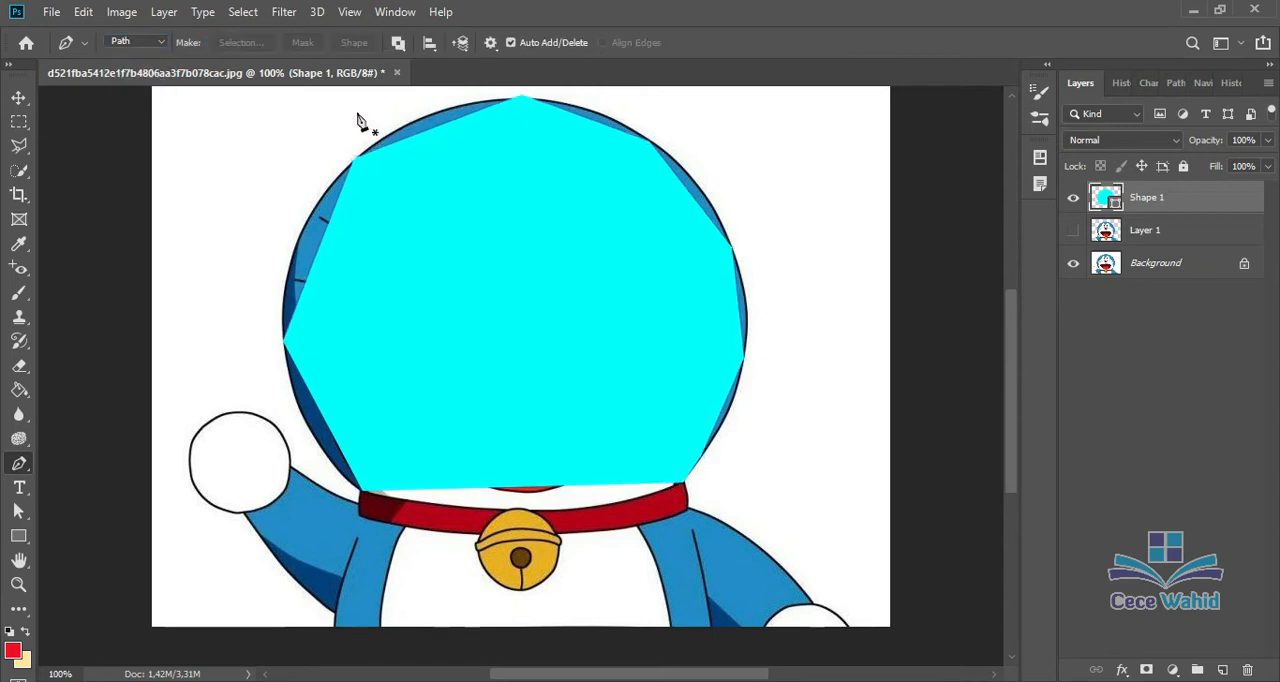
pyautogui.click(135, 42)
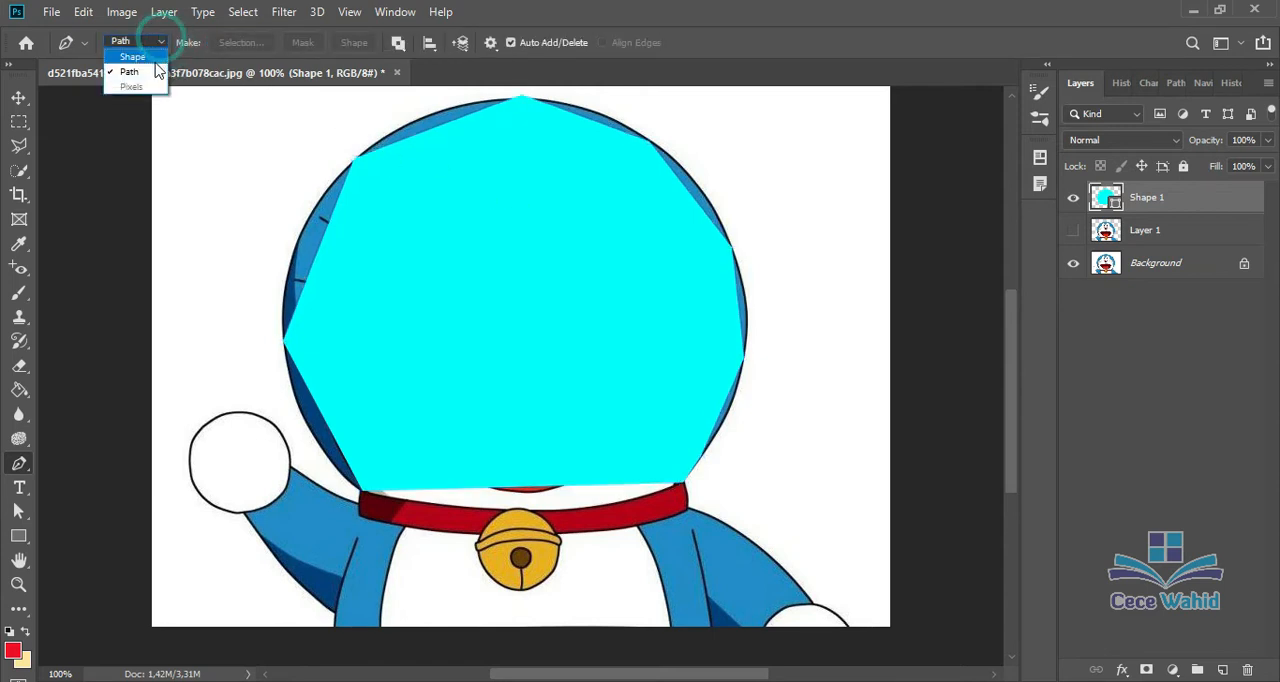
pyautogui.click(140, 55)
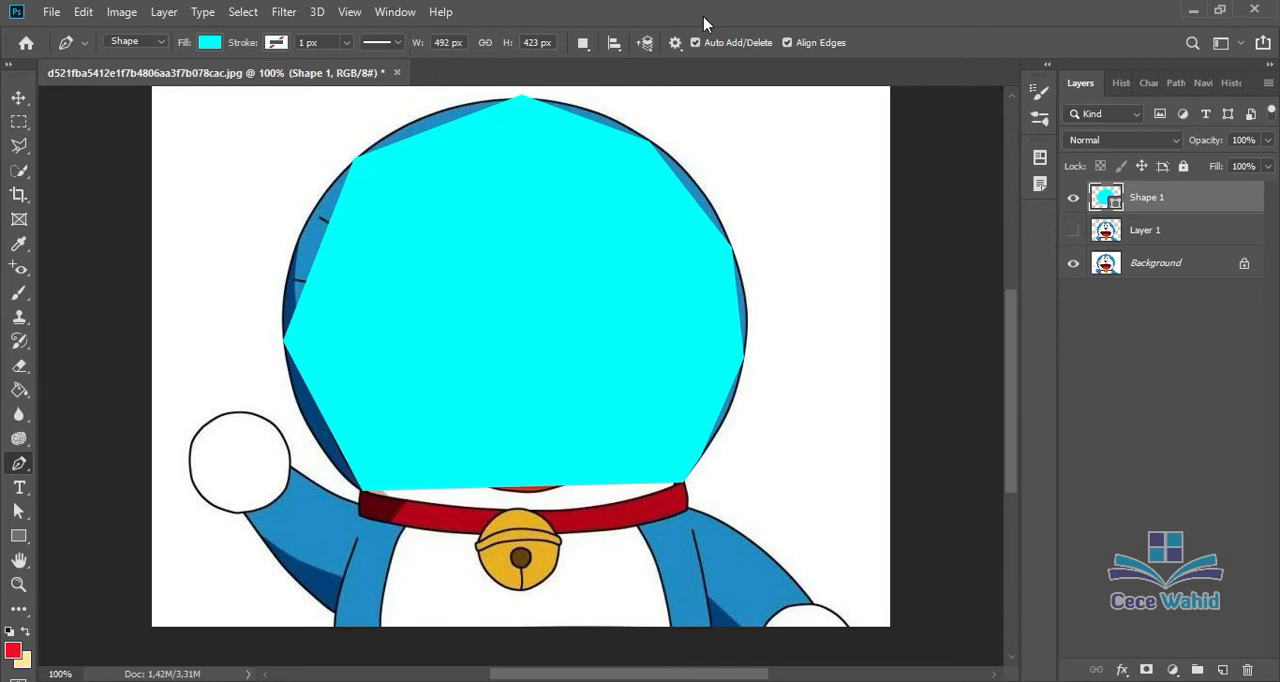
# Step: Hide the Shape 1 and Background layers and show Layer 1 so only the cutout character is displayed
pyautogui.click(19, 97)
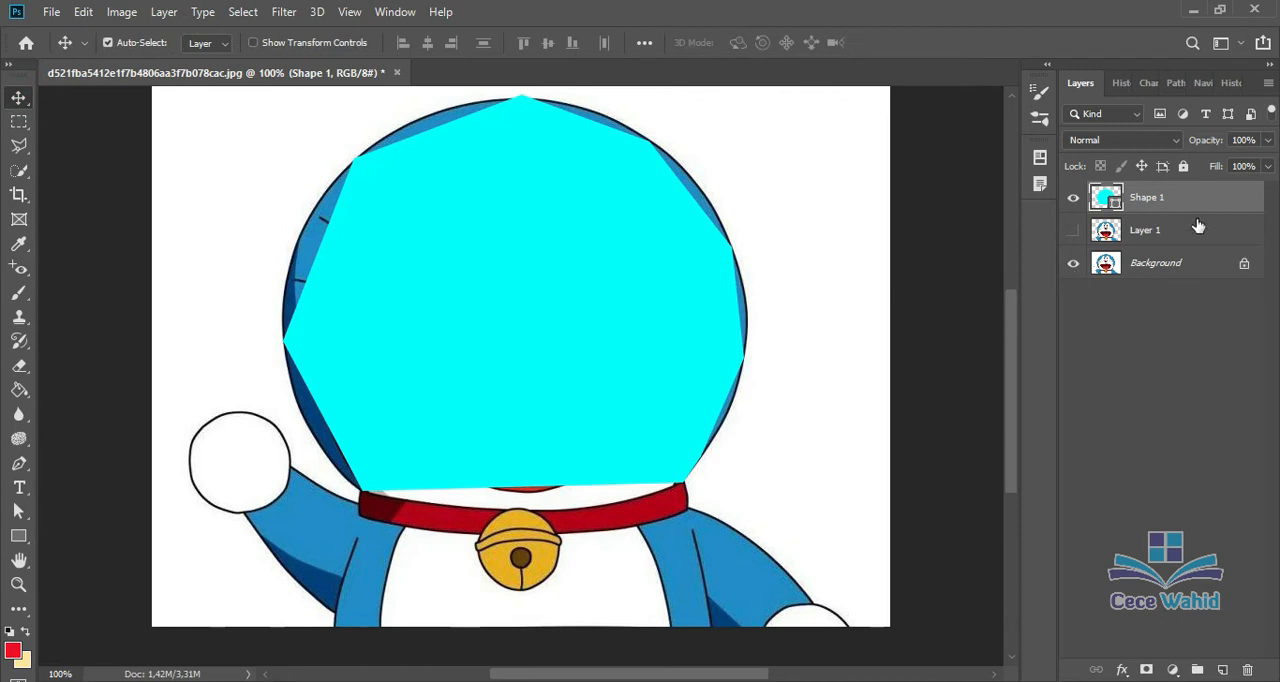
pyautogui.click(1073, 197)
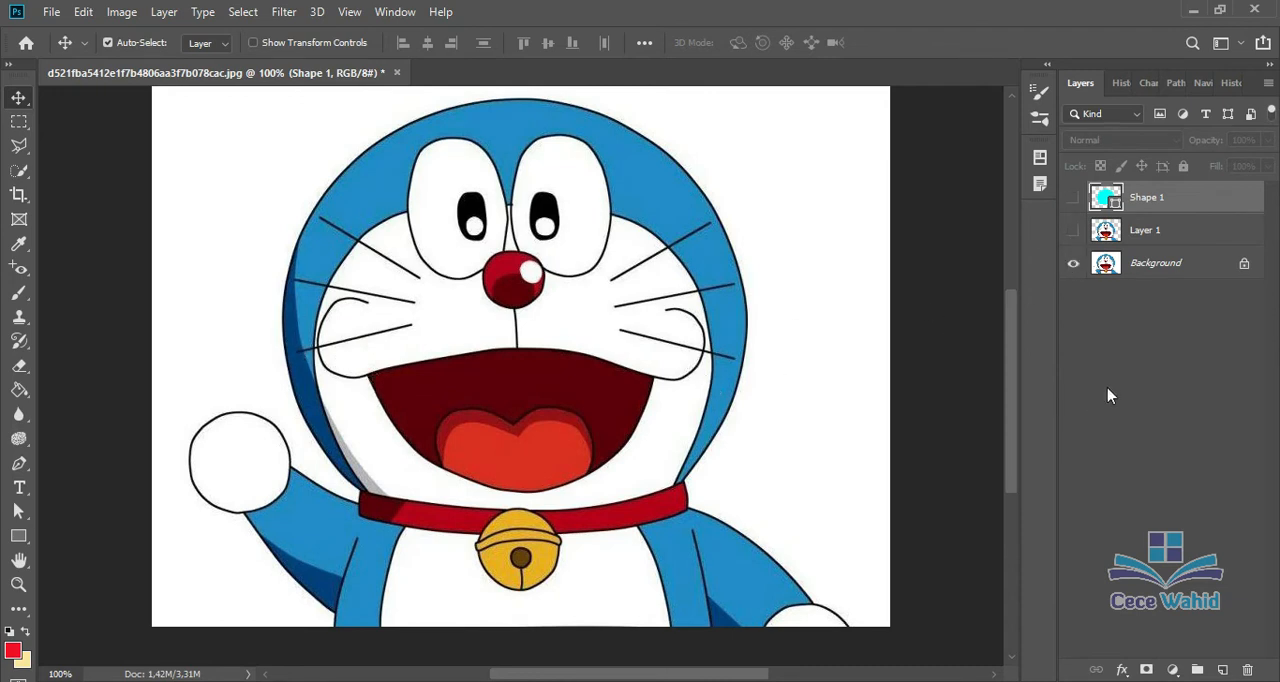
pyautogui.click(1115, 230)
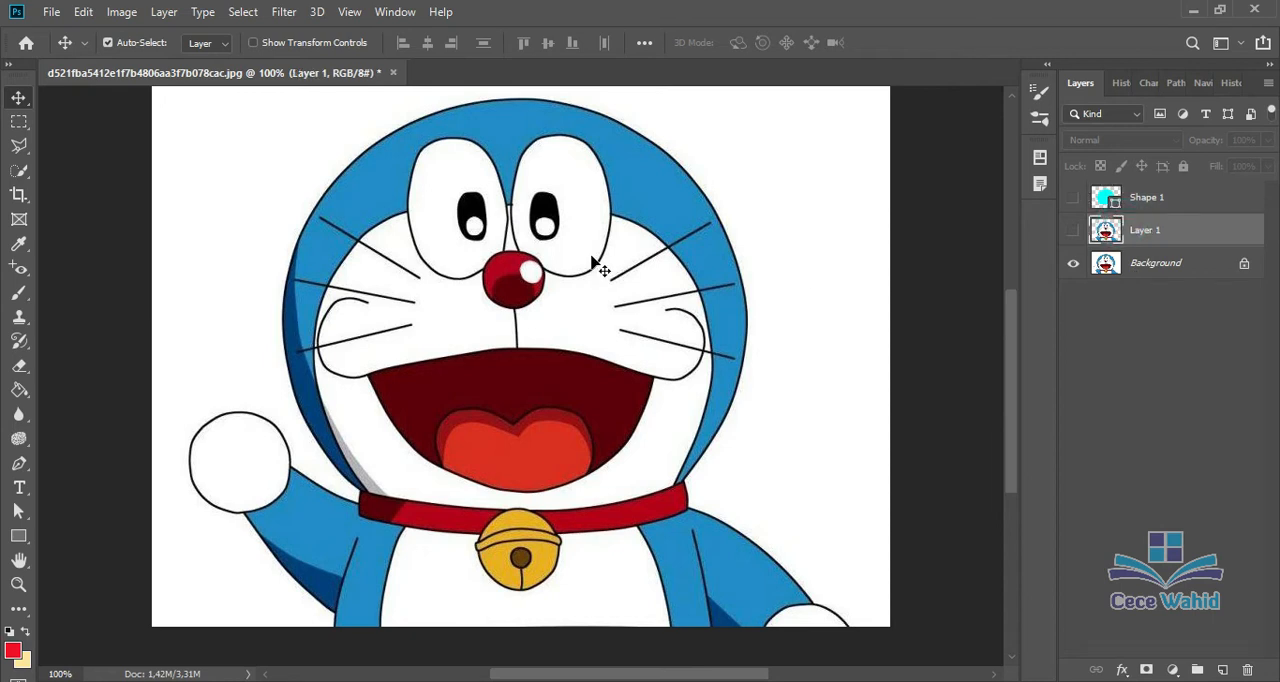
pyautogui.click(1073, 230)
pyautogui.click(1077, 264)
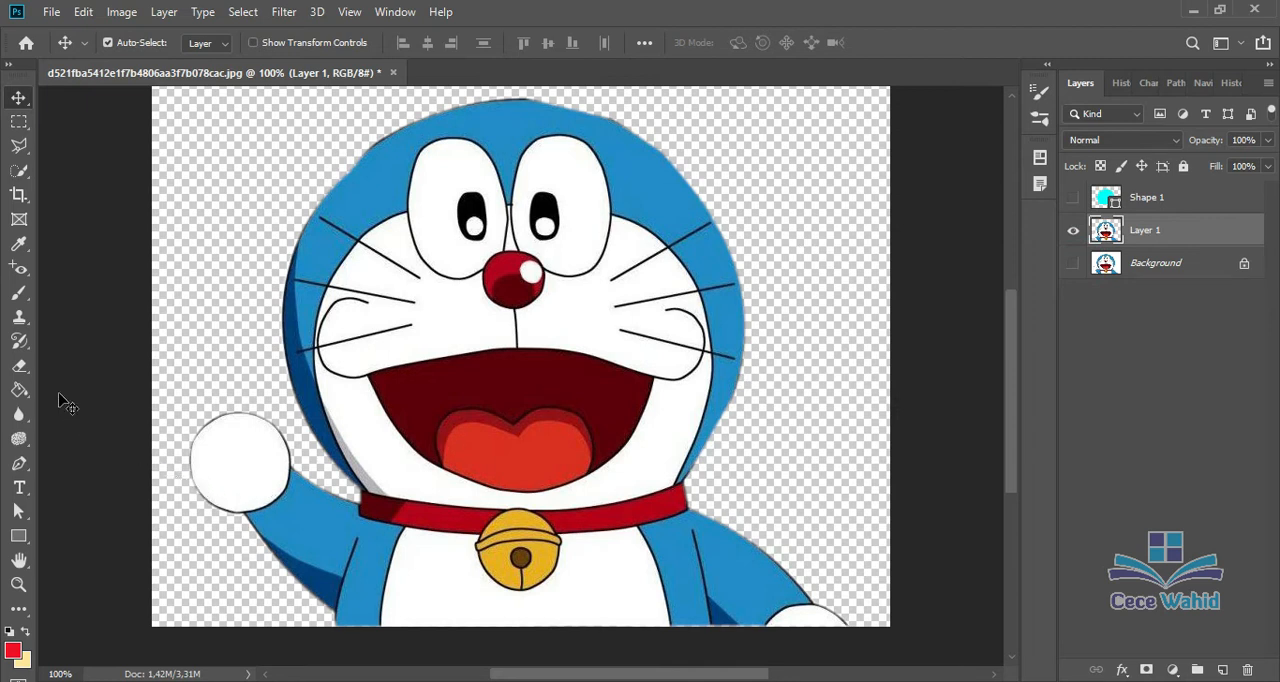
# Step: Activate the Pen tool, show the Background layer and hide Layer 1
pyautogui.click(19, 464)
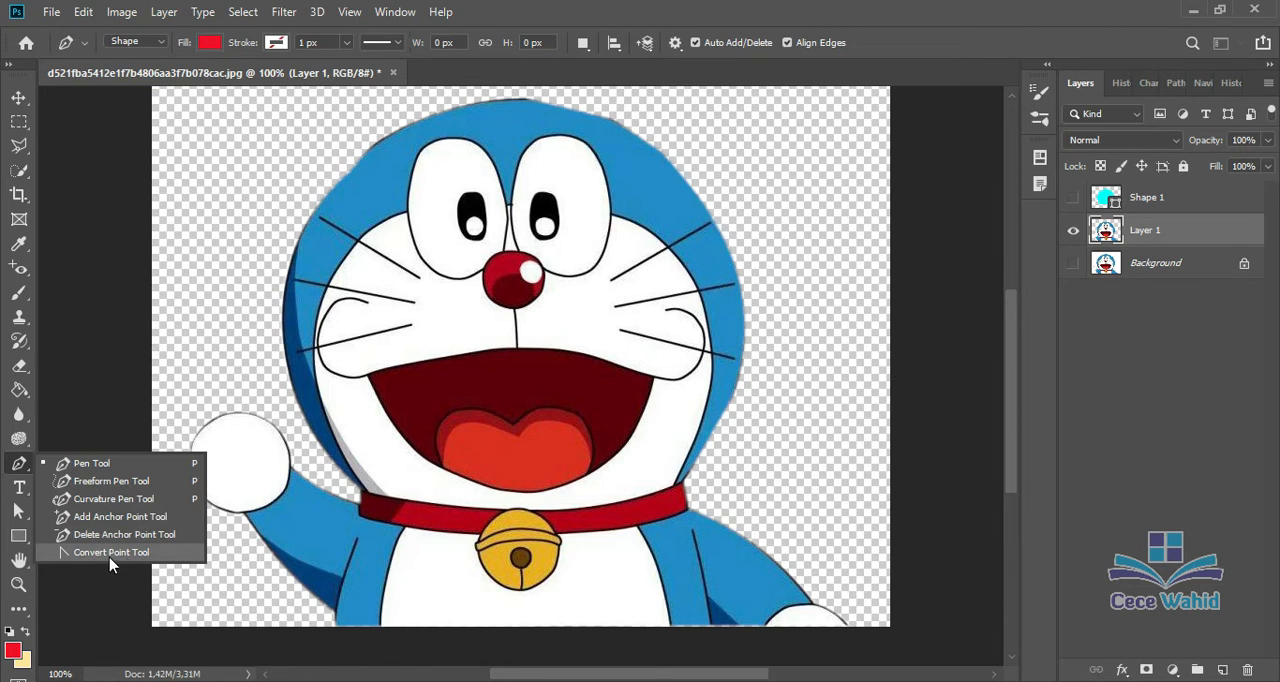
pyautogui.click(28, 461)
pyautogui.click(1071, 259)
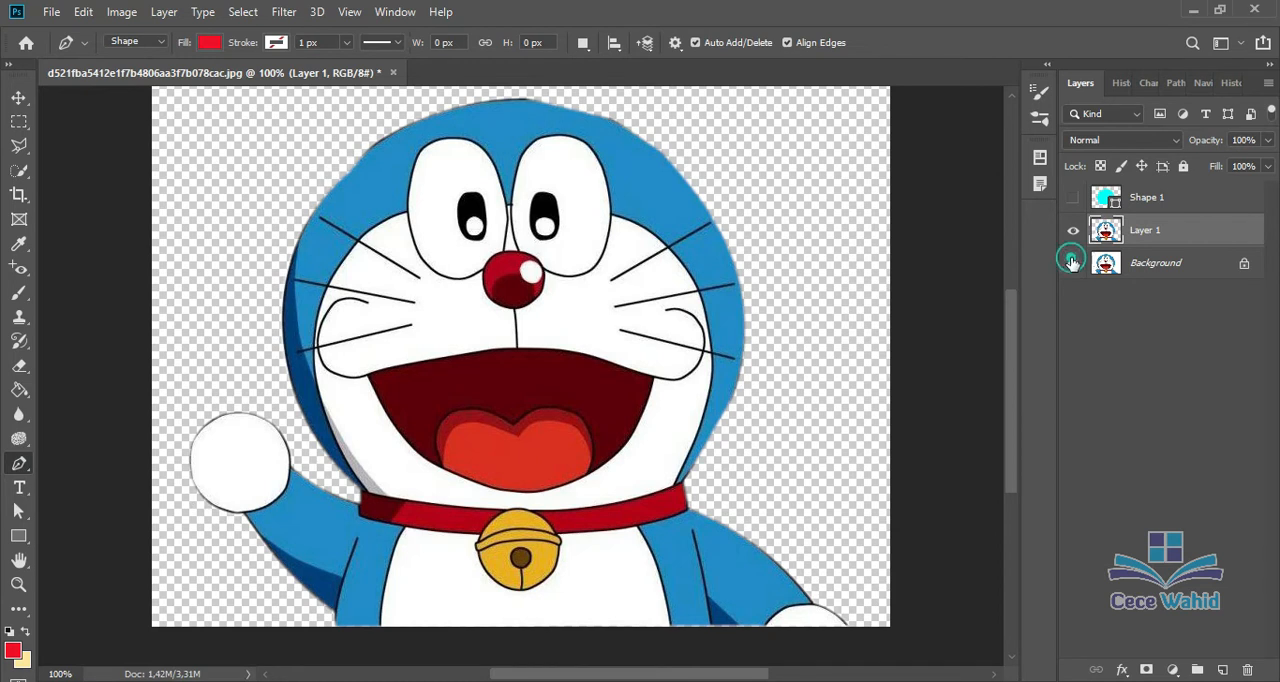
pyautogui.click(1073, 230)
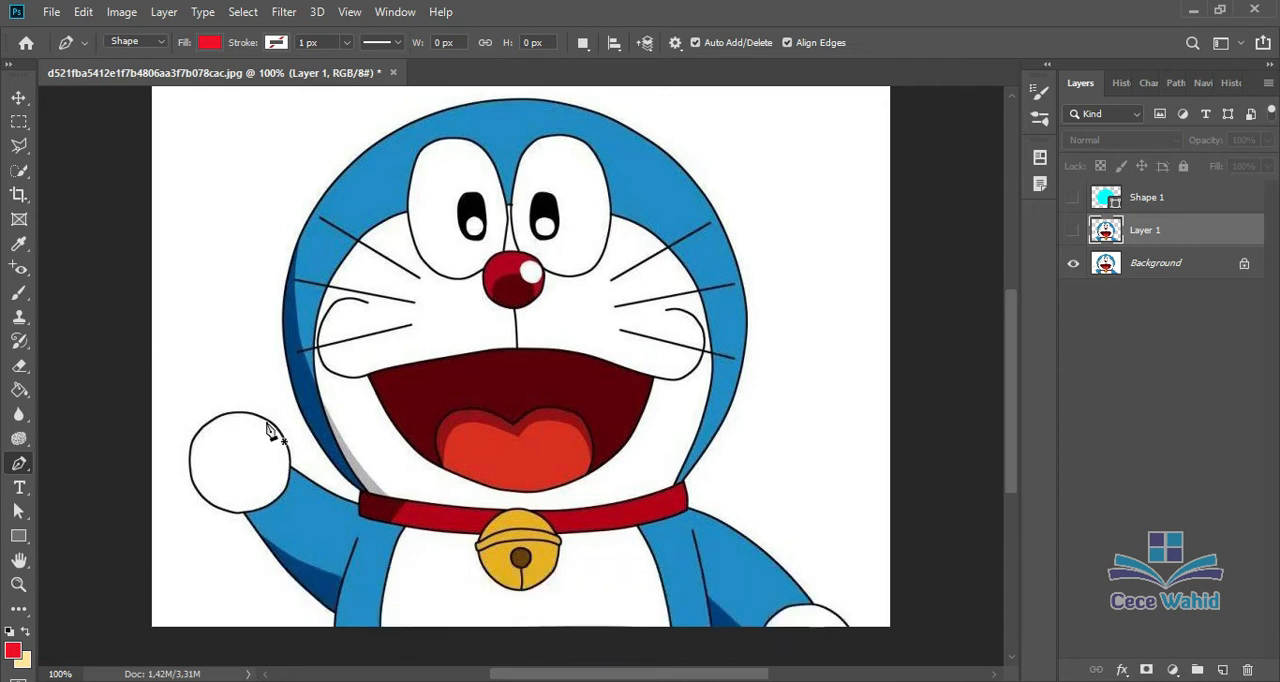
pyautogui.click(22, 148)
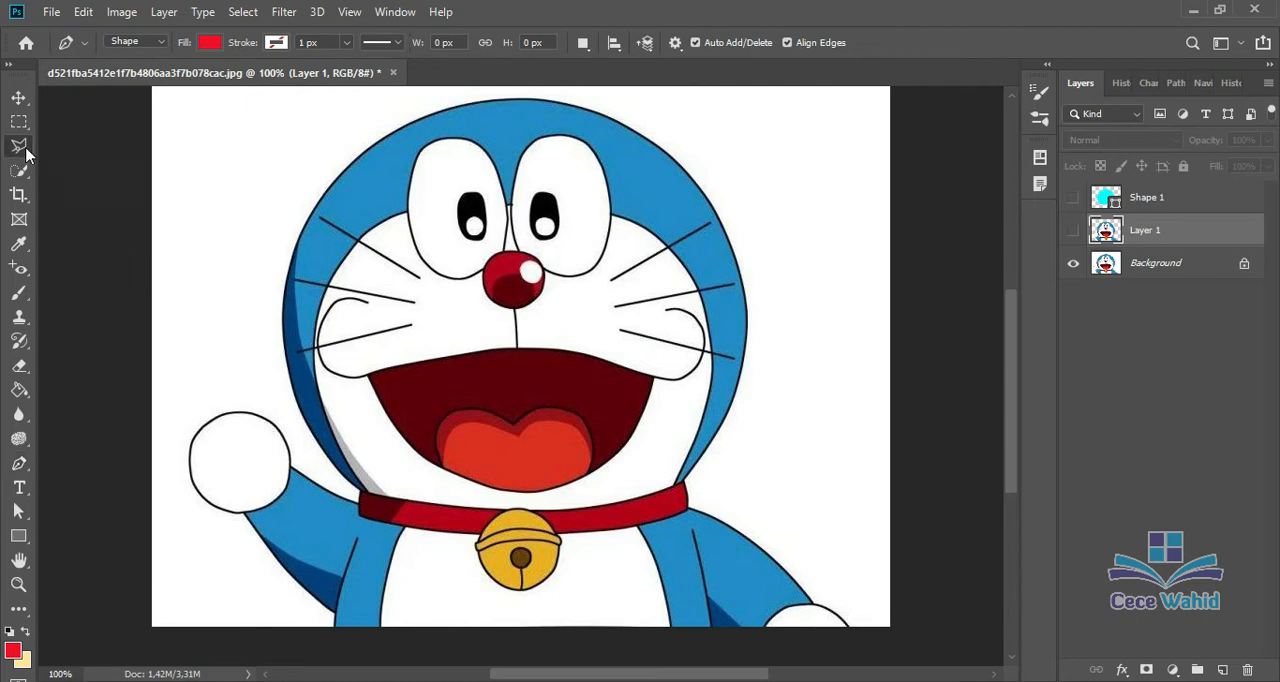
pyautogui.click(22, 149)
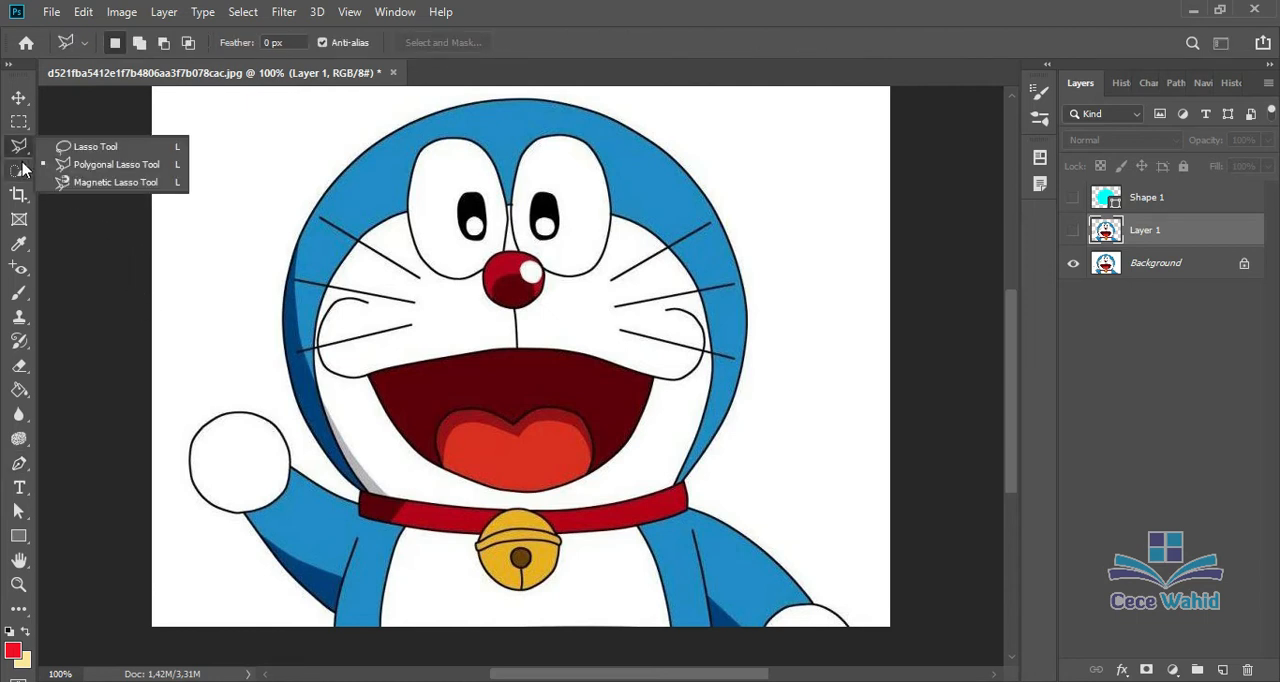
pyautogui.click(22, 170)
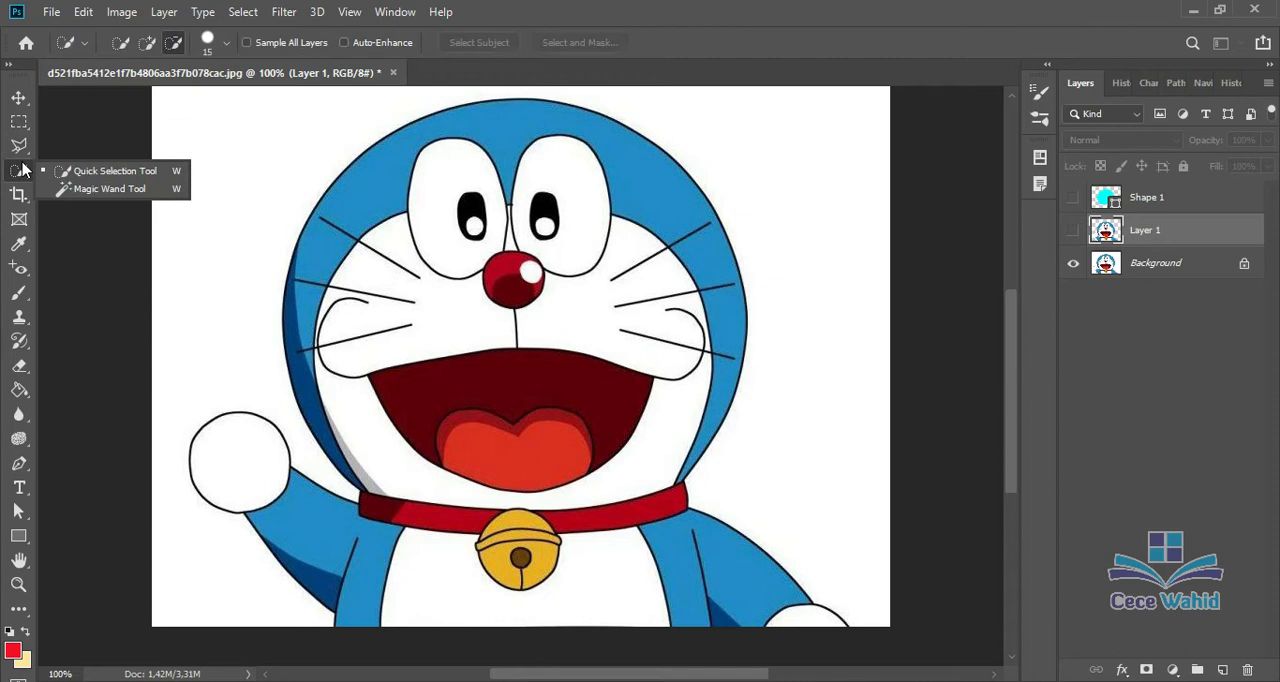
pyautogui.click(19, 149)
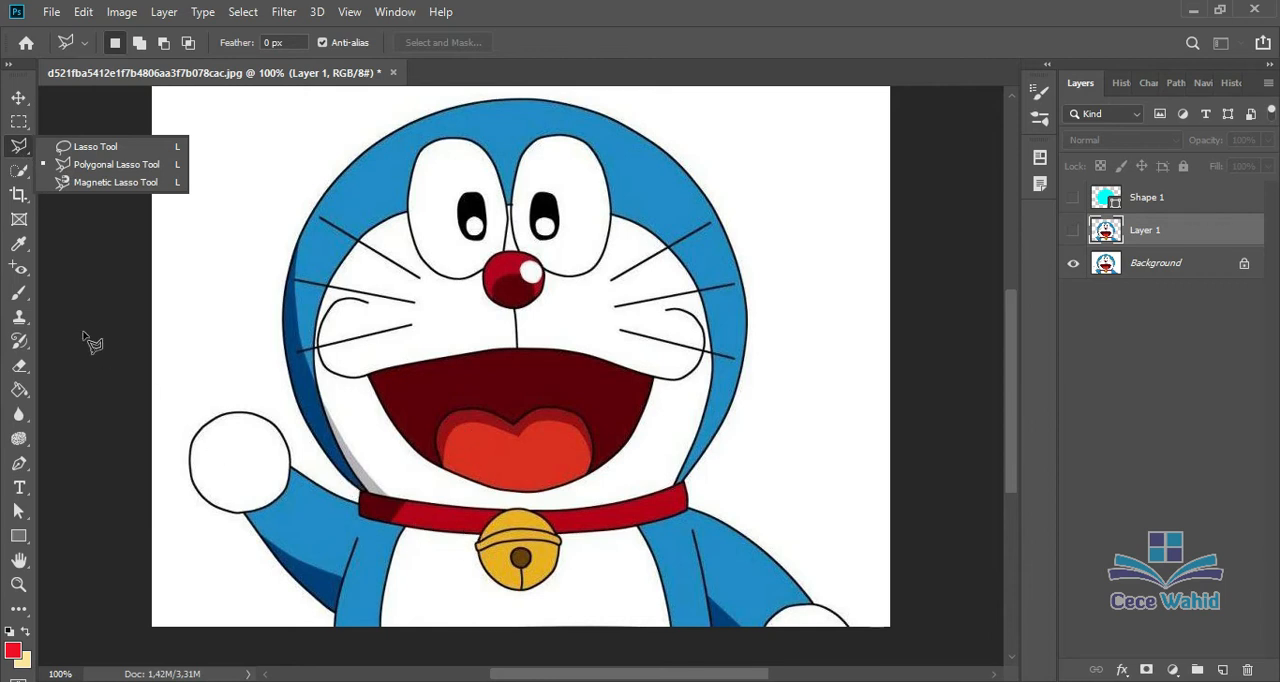
# Step: Activate the Freeform Pen tool
pyautogui.click(24, 467)
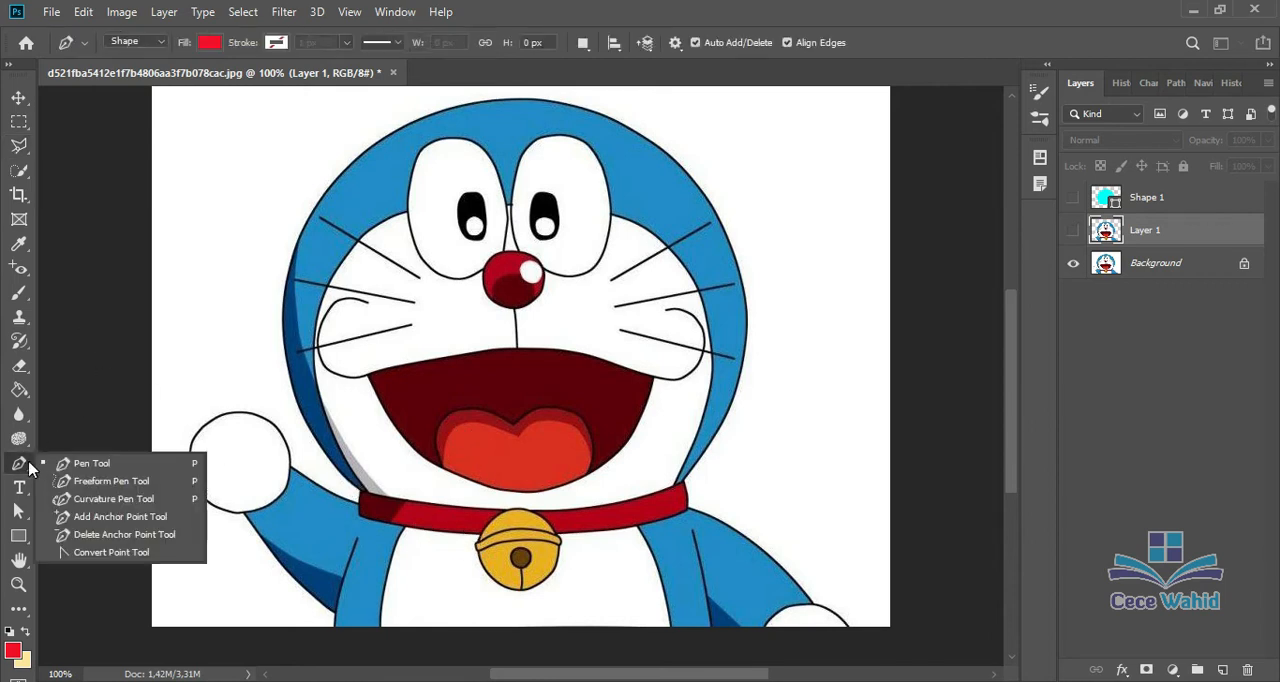
pyautogui.click(105, 488)
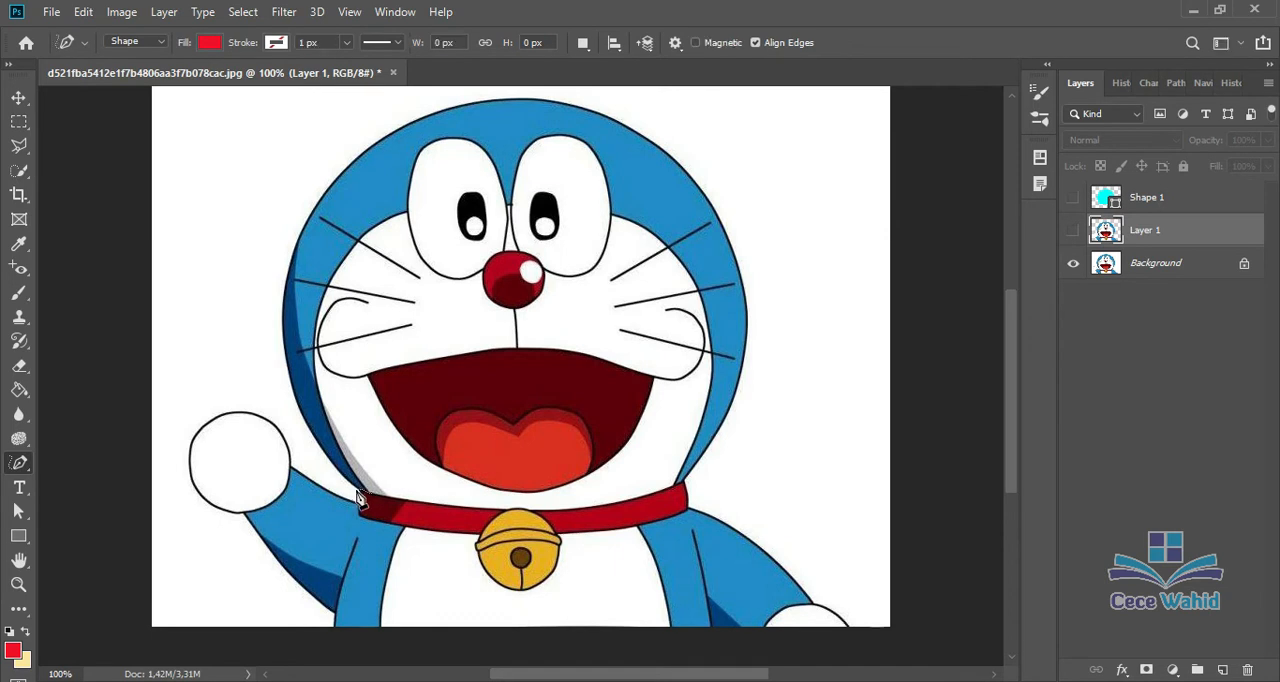
pyautogui.hotkey('ctrl', '+')
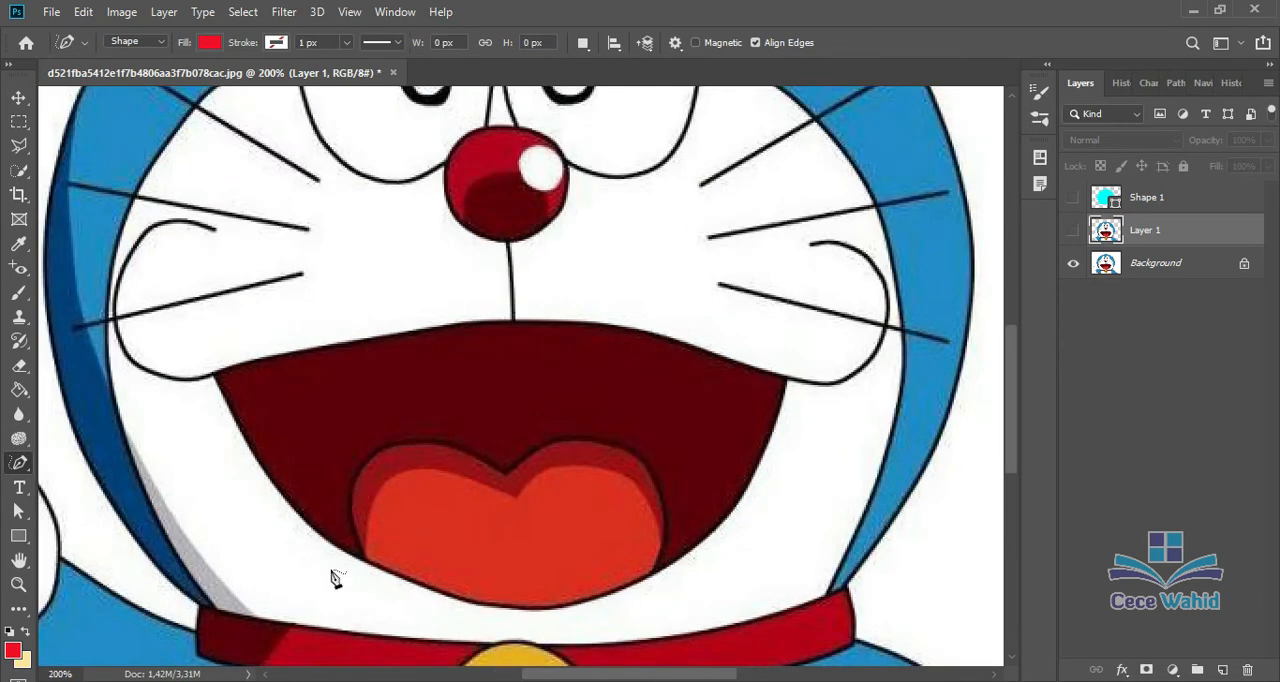
pyautogui.scroll(-2, 357, 628)
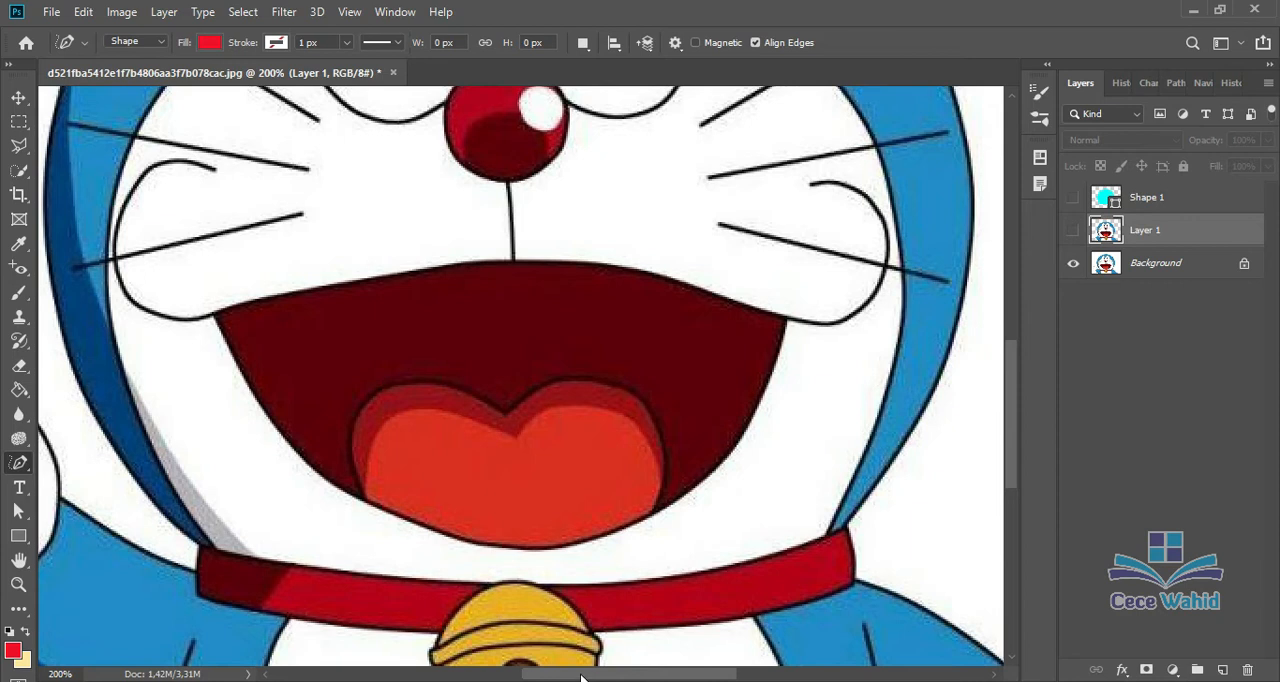
pyautogui.moveTo(581, 678); pyautogui.dragTo(538, 678)
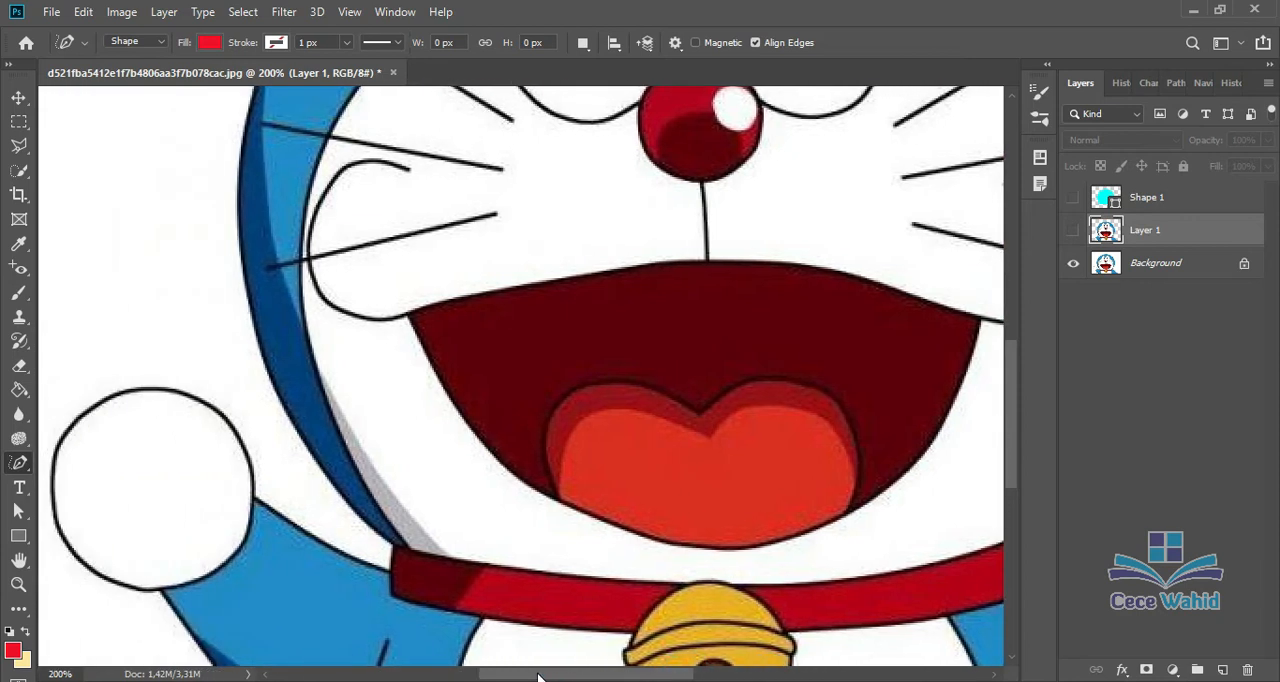
# Step: Try to trace the left edge of the head freehand in Shape mode, and undo the stroke
pyautogui.click(389, 543)
pyautogui.moveTo(287, 387)
pyautogui.mouseDown()
pyautogui.moveTo(234, 234)
pyautogui.moveTo(231, 192)
pyautogui.moveTo(244, 183)
pyautogui.mouseUp()
pyautogui.click(250, 108)
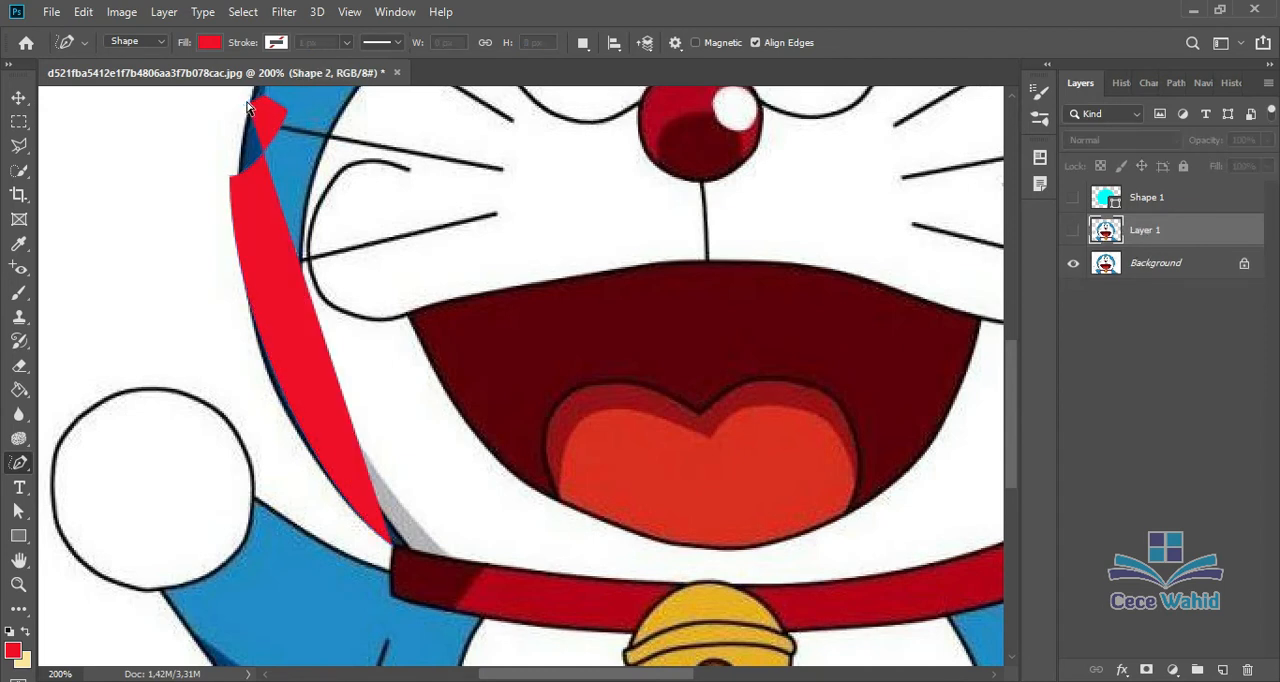
pyautogui.hotkey('ctrl', 'z')
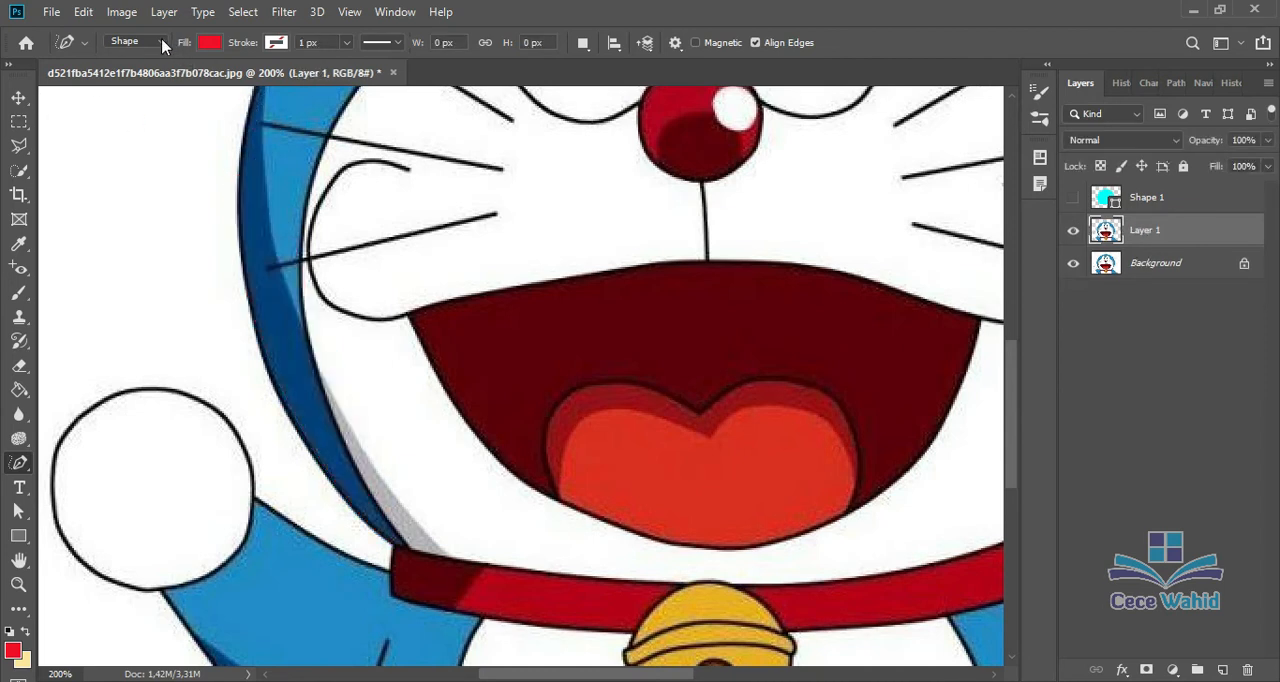
# Step: Set the Freeform Pen's mode to Path and trace a closed path around the character's head, shoulders, arm and raised hand
pyautogui.click(160, 43)
pyautogui.click(150, 72)
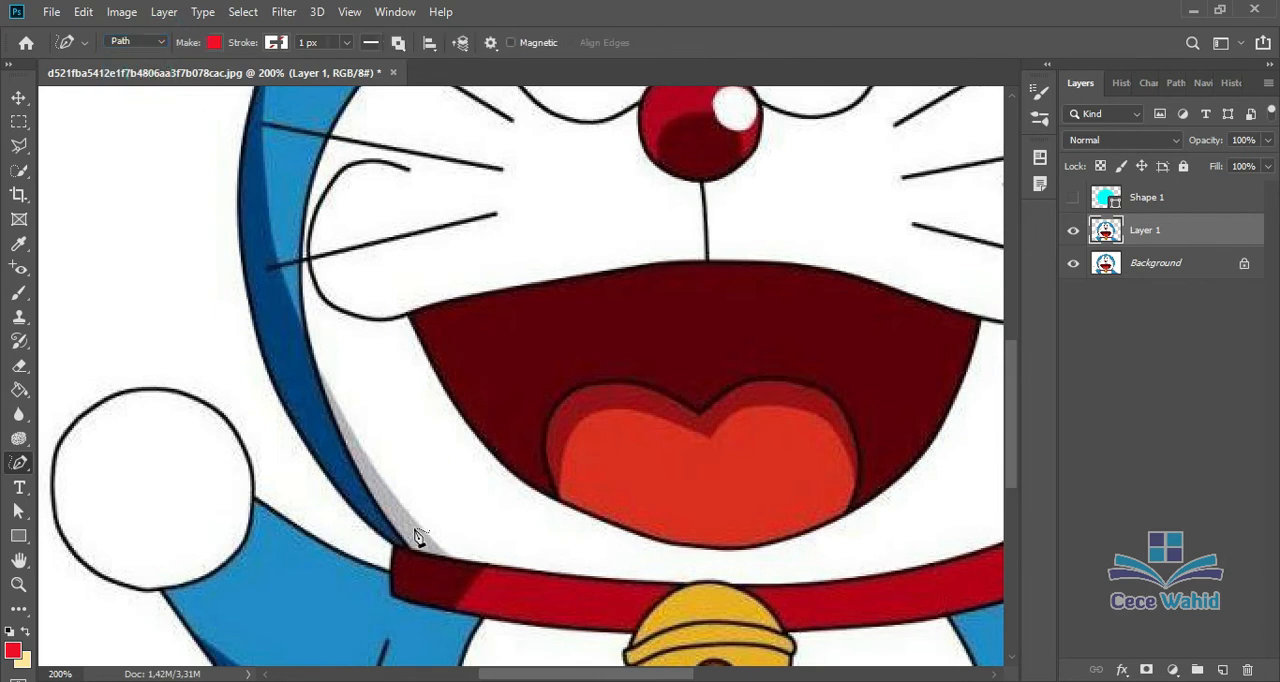
pyautogui.hotkey('ctrl', '-')
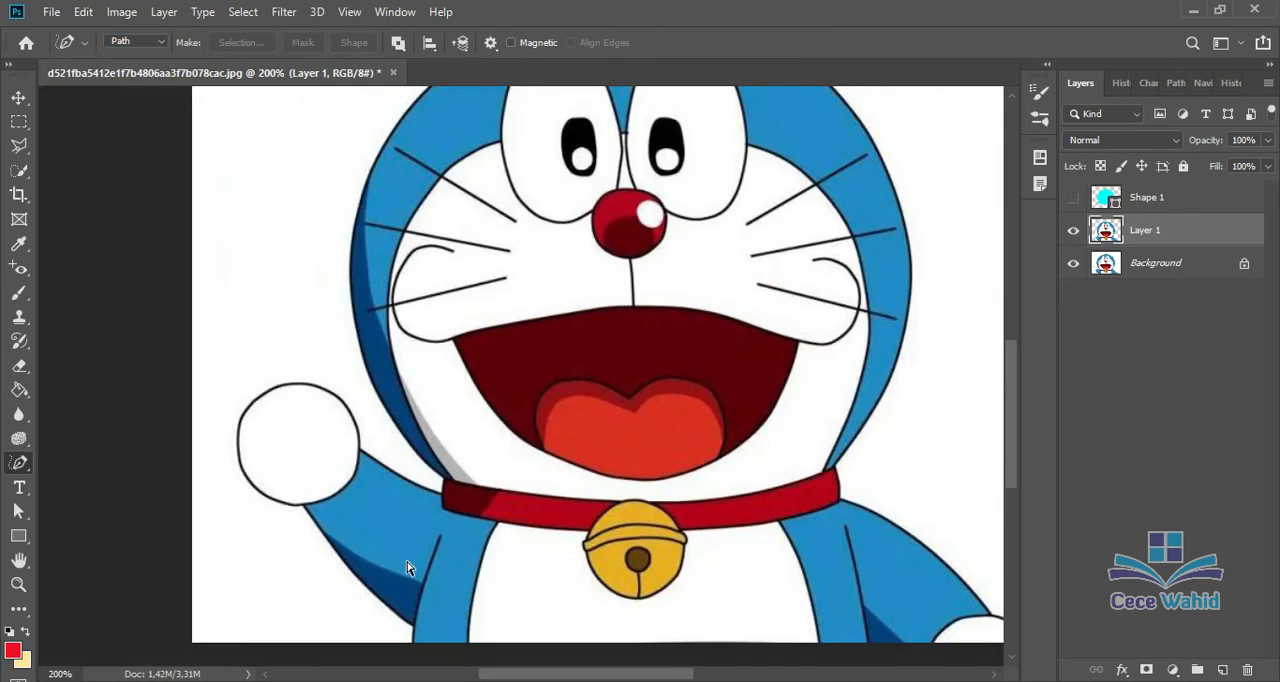
pyautogui.scroll(1, 430, 571)
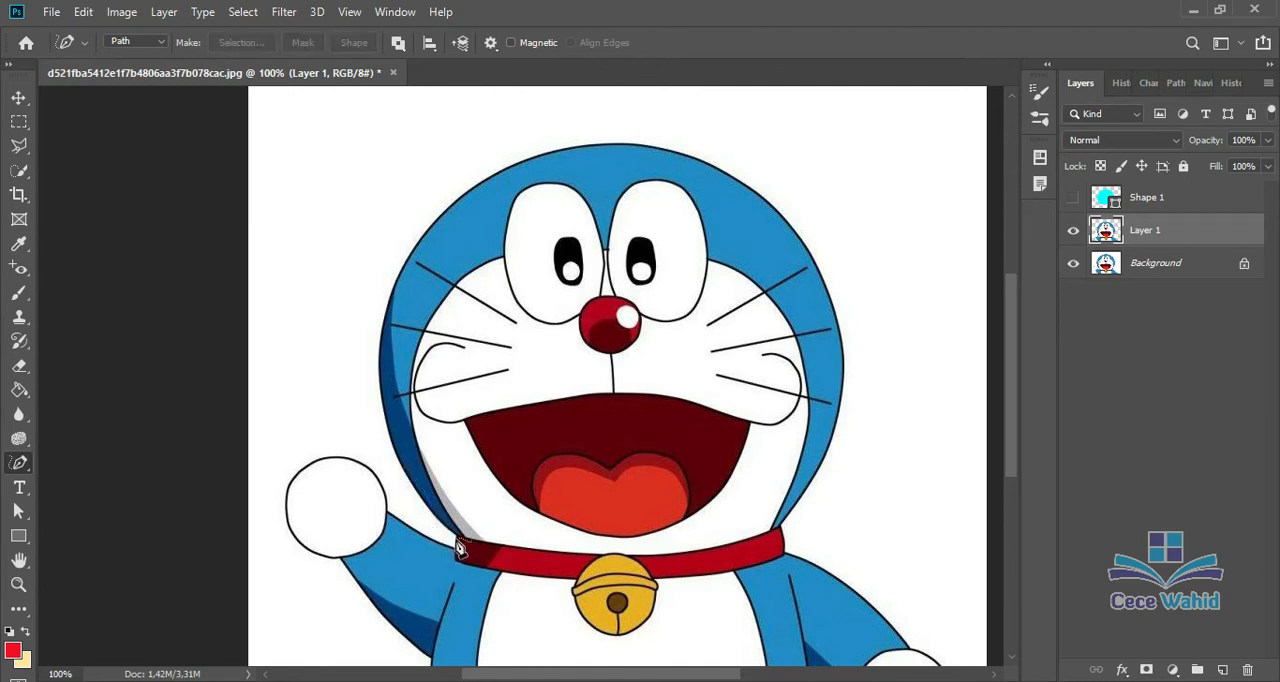
pyautogui.moveTo(460, 545)
pyautogui.mouseDown()
pyautogui.moveTo(427, 516)
pyautogui.moveTo(383, 408)
pyautogui.moveTo(377, 325)
pyautogui.moveTo(395, 267)
pyautogui.moveTo(447, 198)
pyautogui.moveTo(523, 159)
pyautogui.moveTo(596, 138)
pyautogui.moveTo(706, 152)
pyautogui.moveTo(818, 249)
pyautogui.moveTo(848, 347)
pyautogui.moveTo(837, 452)
pyautogui.moveTo(787, 546)
pyautogui.moveTo(940, 670)
pyautogui.mouseUp()
pyautogui.scroll(-3, 940, 665)
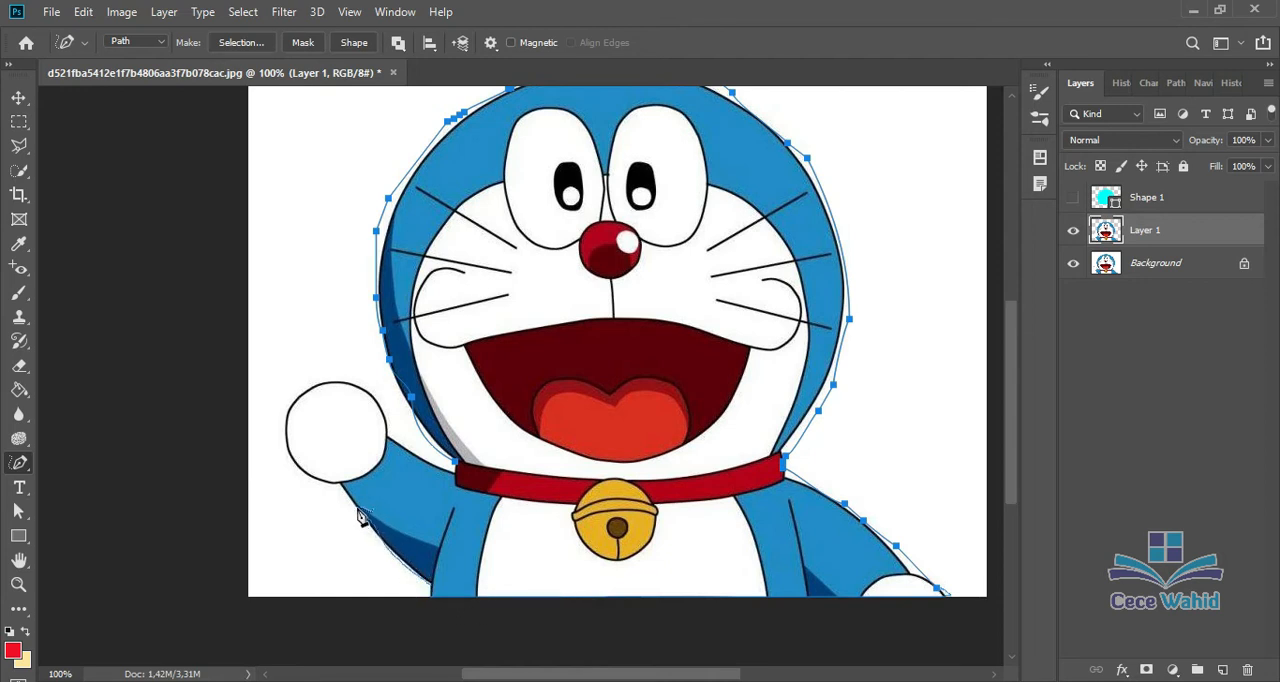
pyautogui.moveTo(343, 495)
pyautogui.mouseDown()
pyautogui.moveTo(289, 457)
pyautogui.moveTo(300, 400)
pyautogui.moveTo(334, 384)
pyautogui.moveTo(379, 400)
pyautogui.moveTo(432, 466)
pyautogui.moveTo(455, 475)
pyautogui.moveTo(455, 464)
pyautogui.mouseUp()
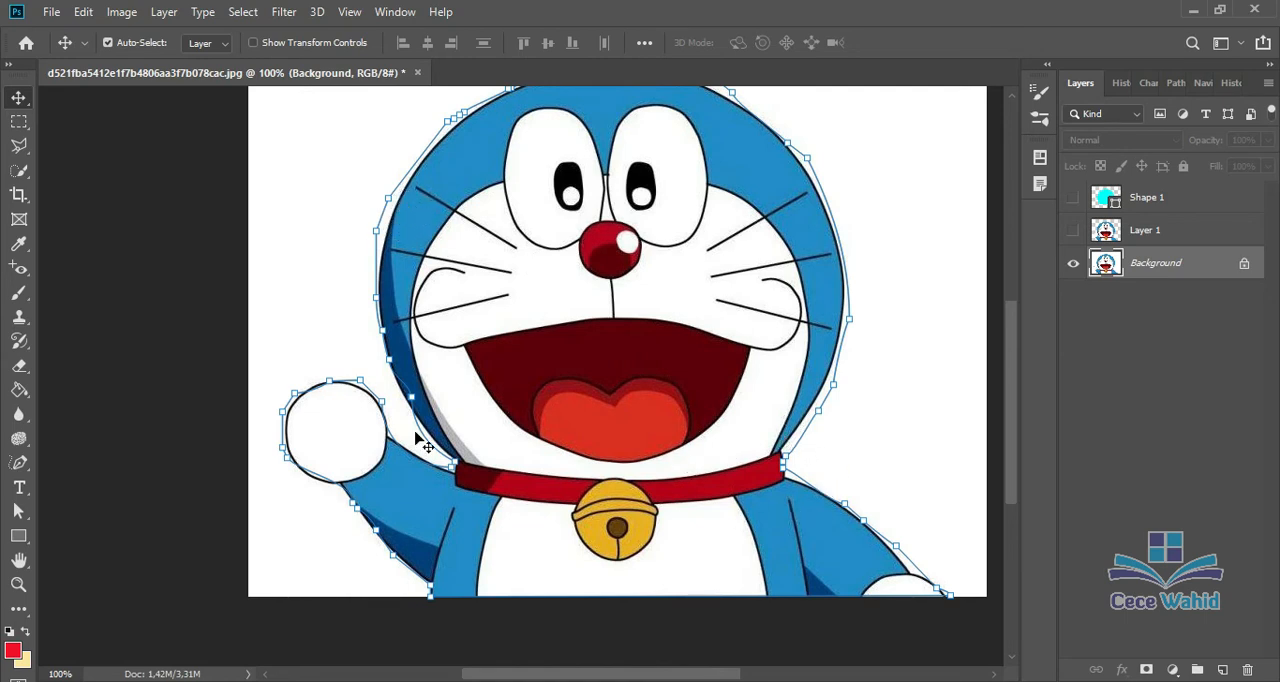
# Step: Shift the path's anchor point along the upper edge of the raised hand with the Curvature Pen tool, and return to the Pen tool
pyautogui.click(22, 462)
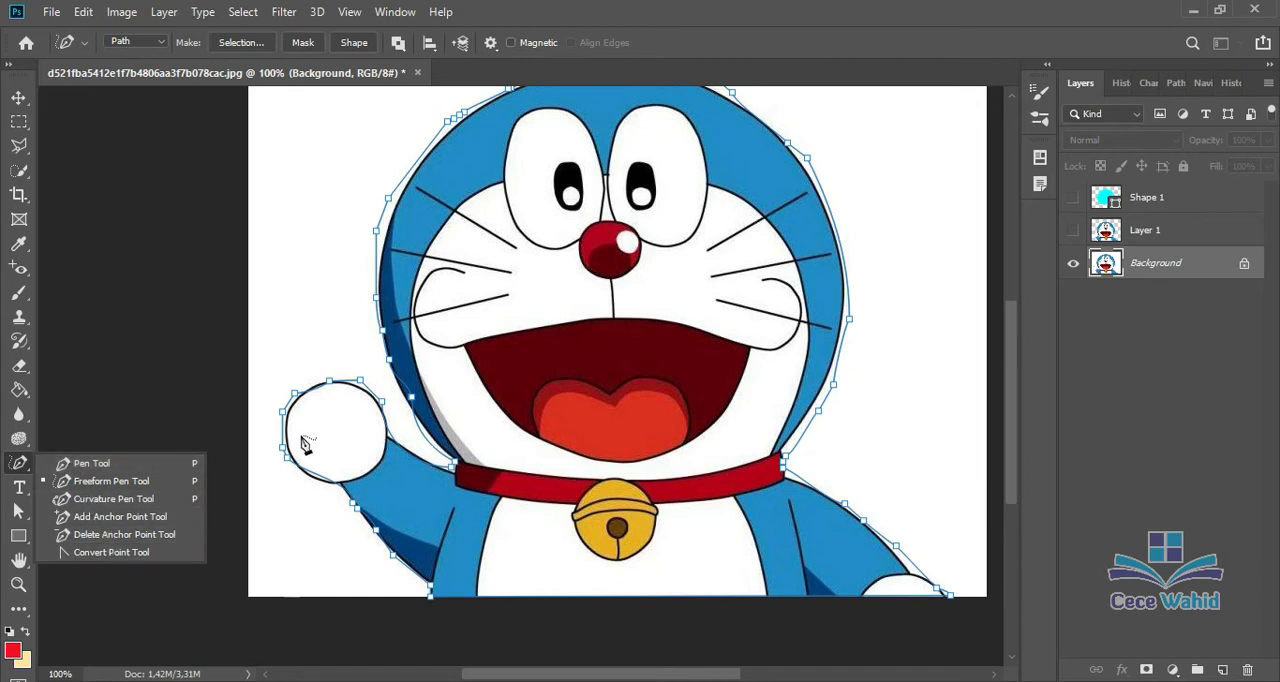
pyautogui.click(105, 498)
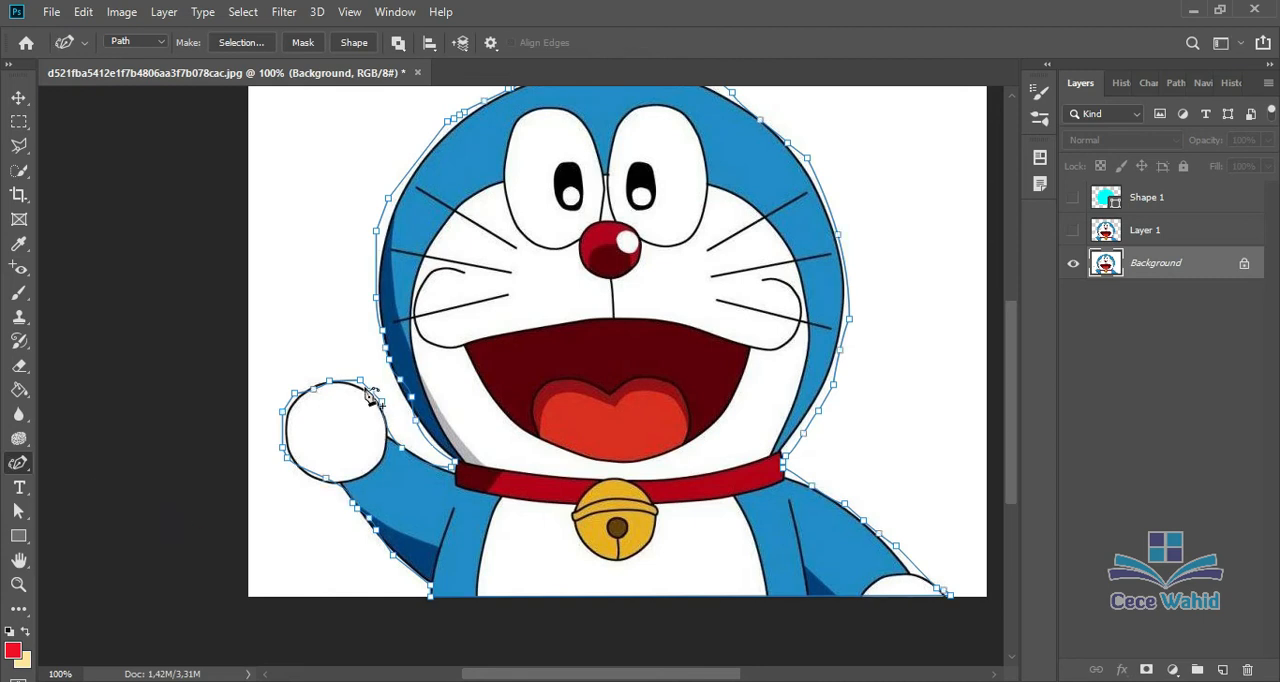
pyautogui.moveTo(362, 382); pyautogui.dragTo(355, 384)
pyautogui.rightClick(13, 466)
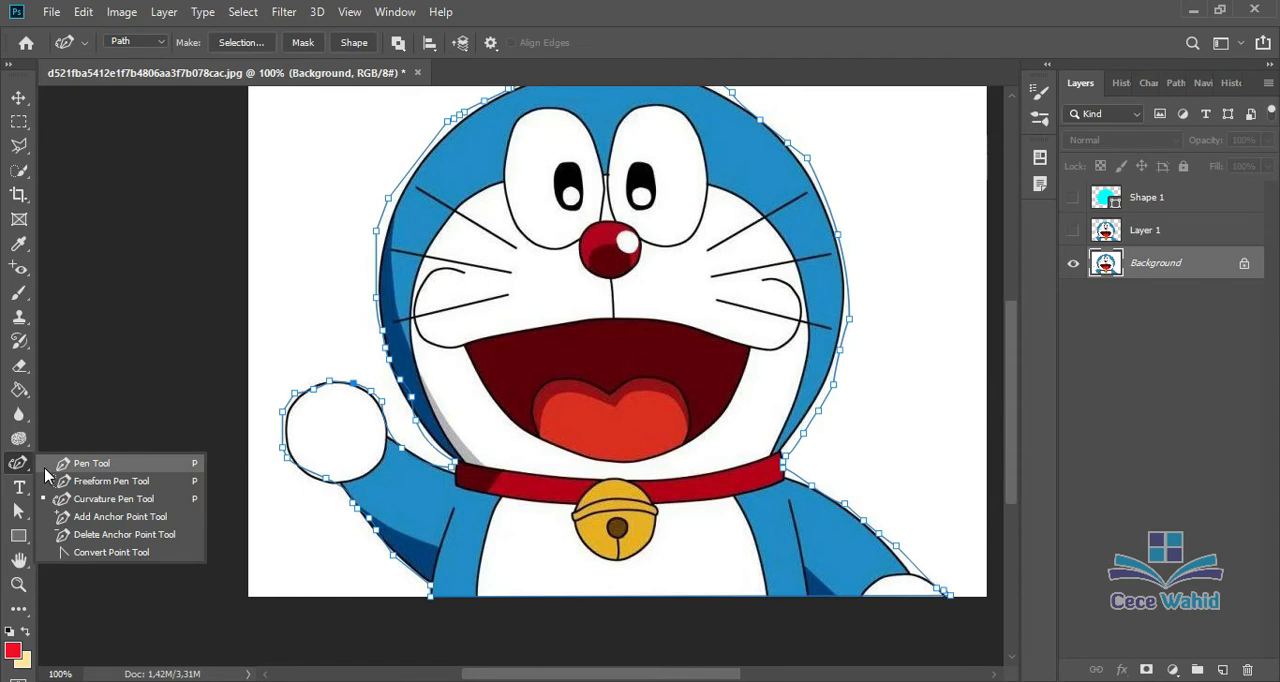
pyautogui.click(45, 466)
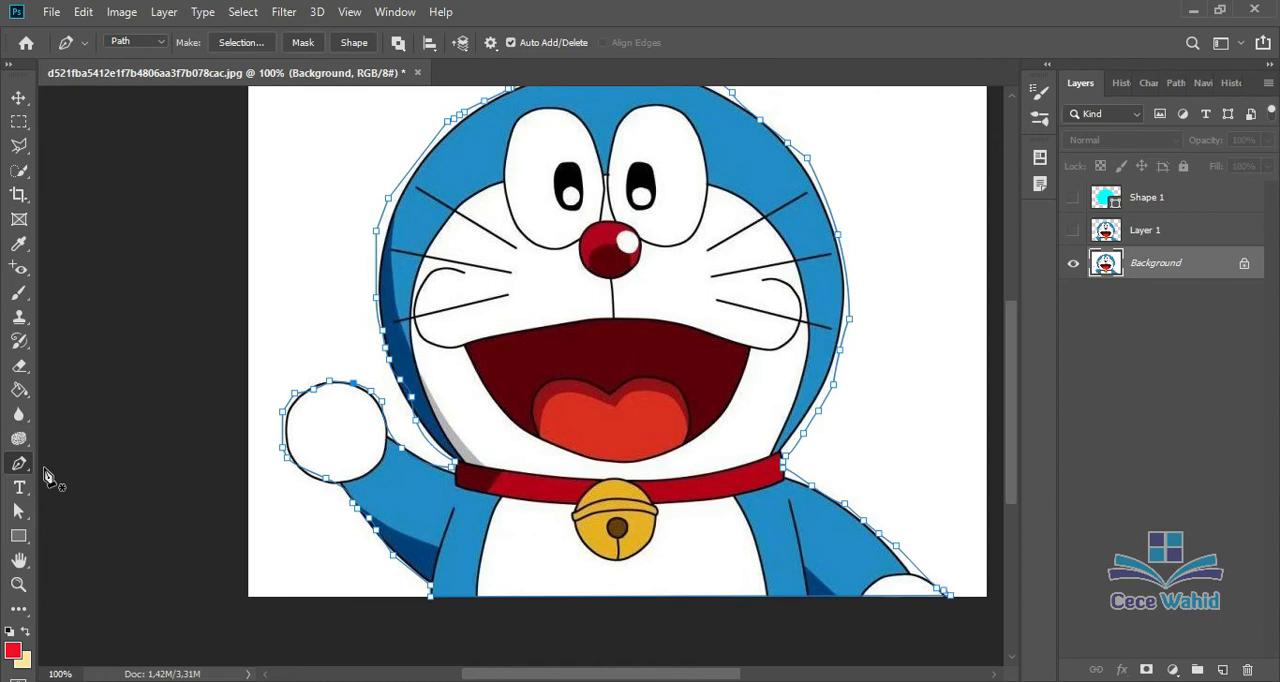
# Step: Activate the Move tool and create a new 20 × 20 cm document at 300 pixels/inch in RGB Color with a white background
pyautogui.click(19, 487)
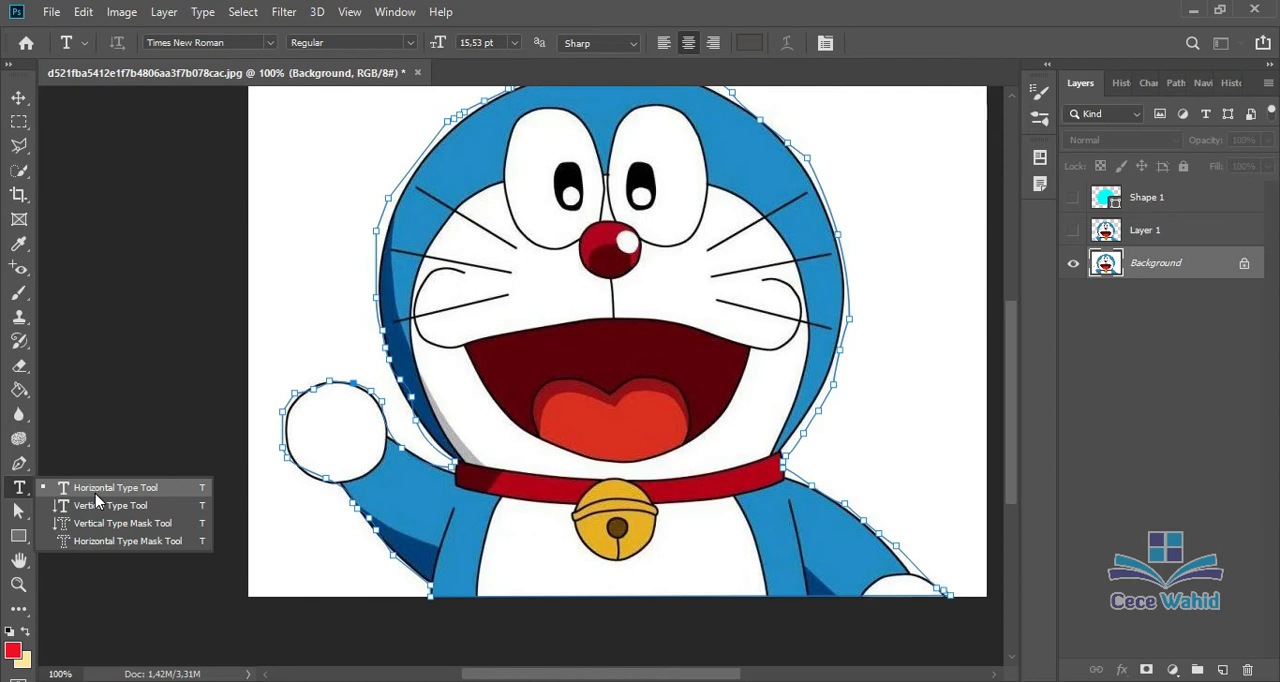
pyautogui.click(24, 97)
pyautogui.click(51, 12)
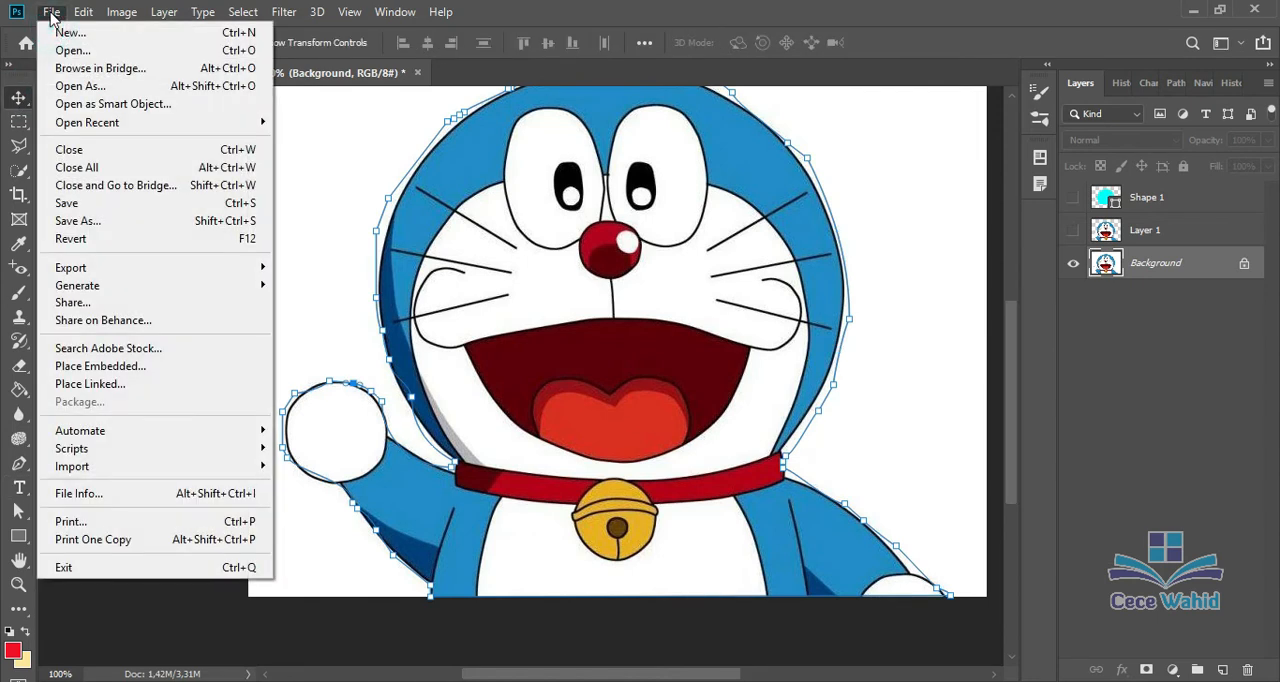
pyautogui.press('Escape')
pyautogui.hotkey('ctrl', 'n')
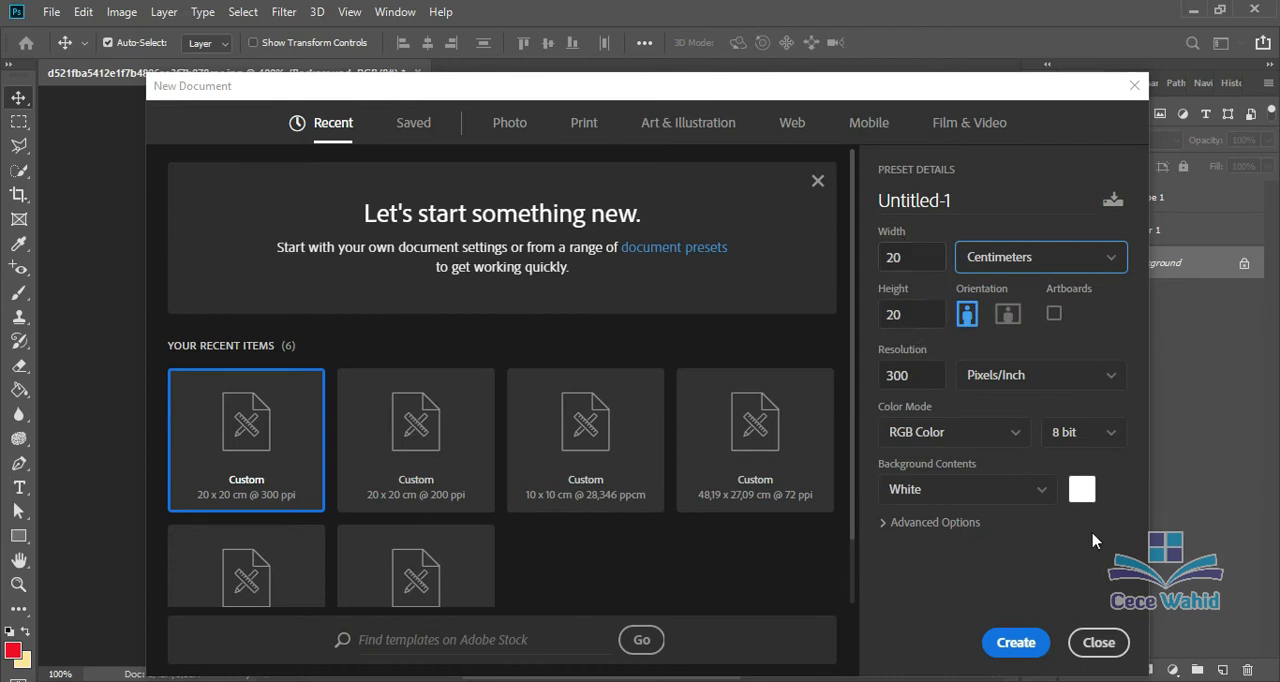
pyautogui.click(1016, 643)
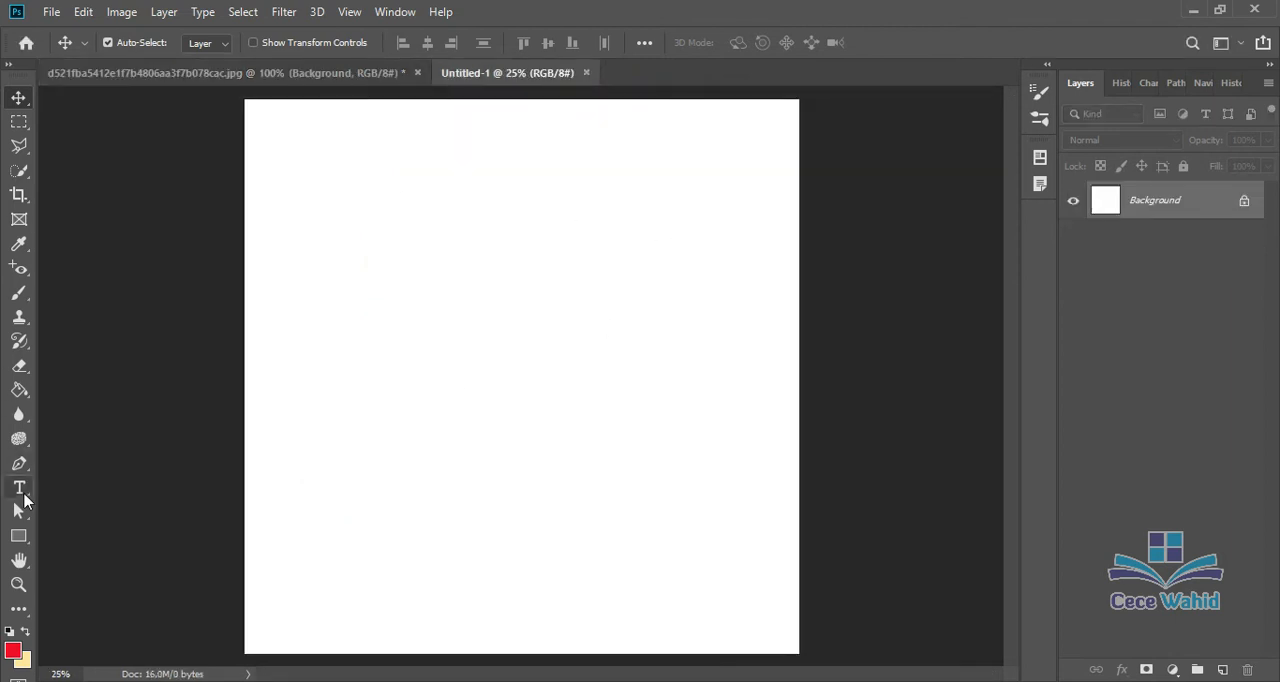
# Step: Set the type size to 48 pt and place a horizontal text object in the left half of the canvas
pyautogui.click(22, 492)
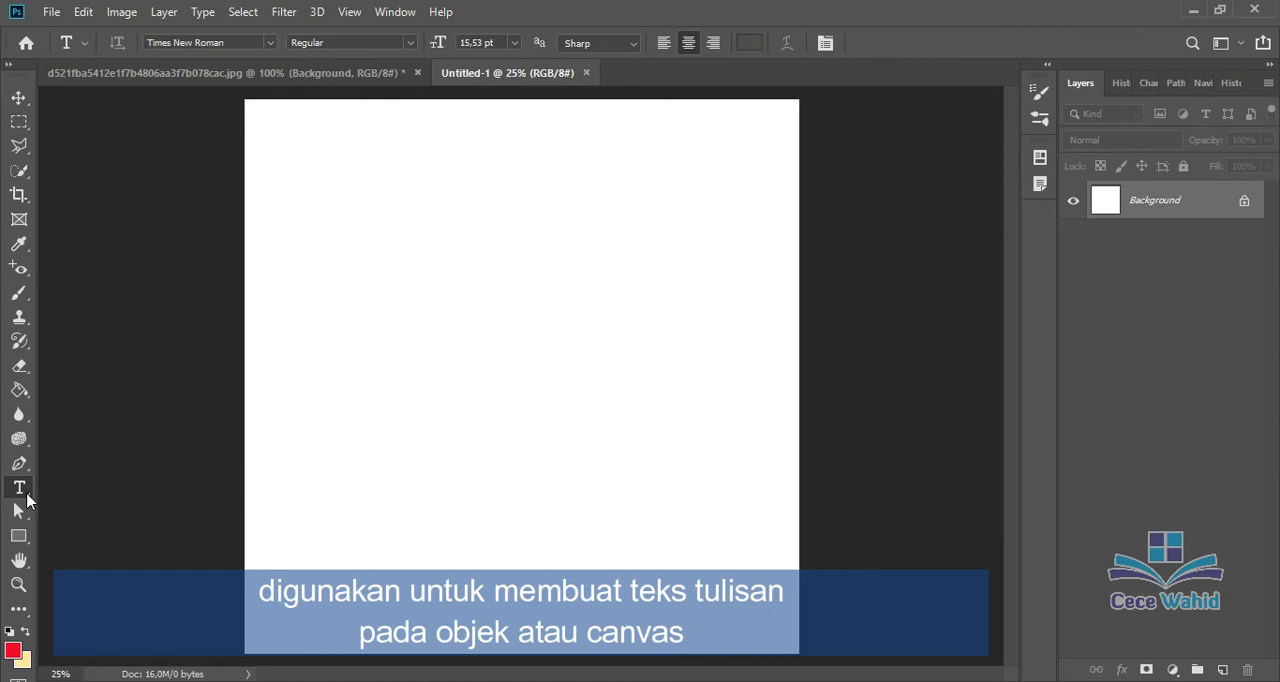
pyautogui.click(517, 45)
pyautogui.click(493, 250)
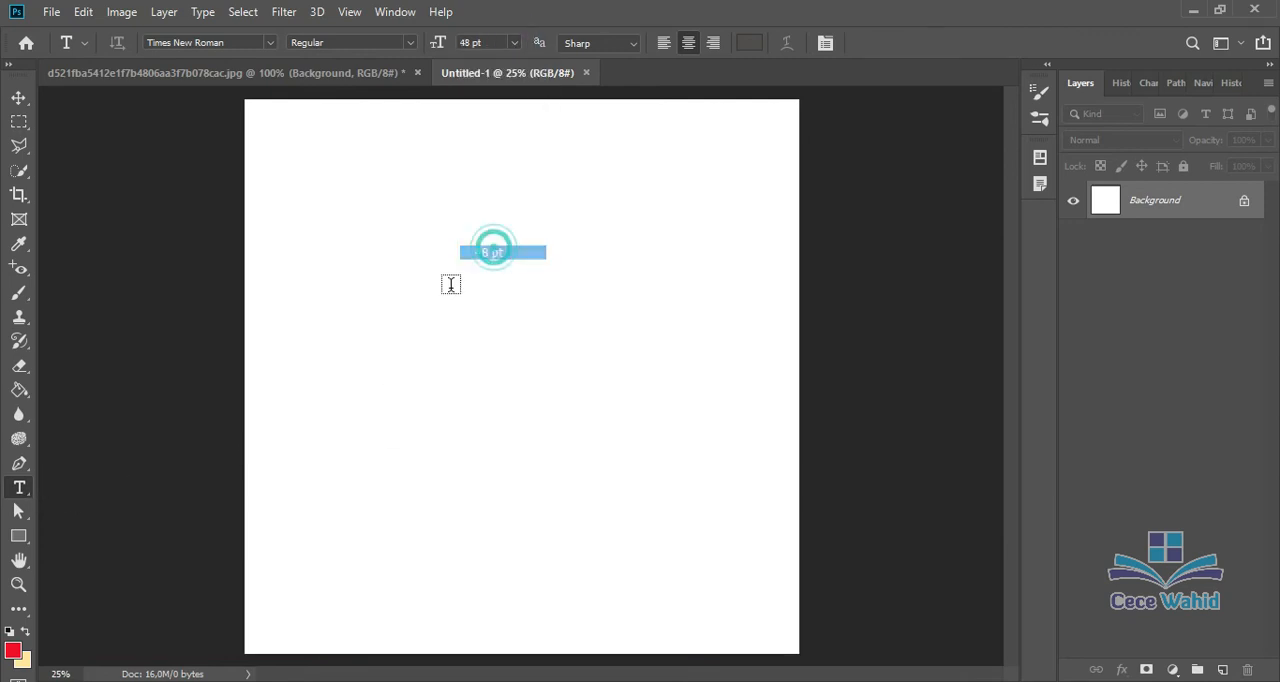
pyautogui.click(363, 315)
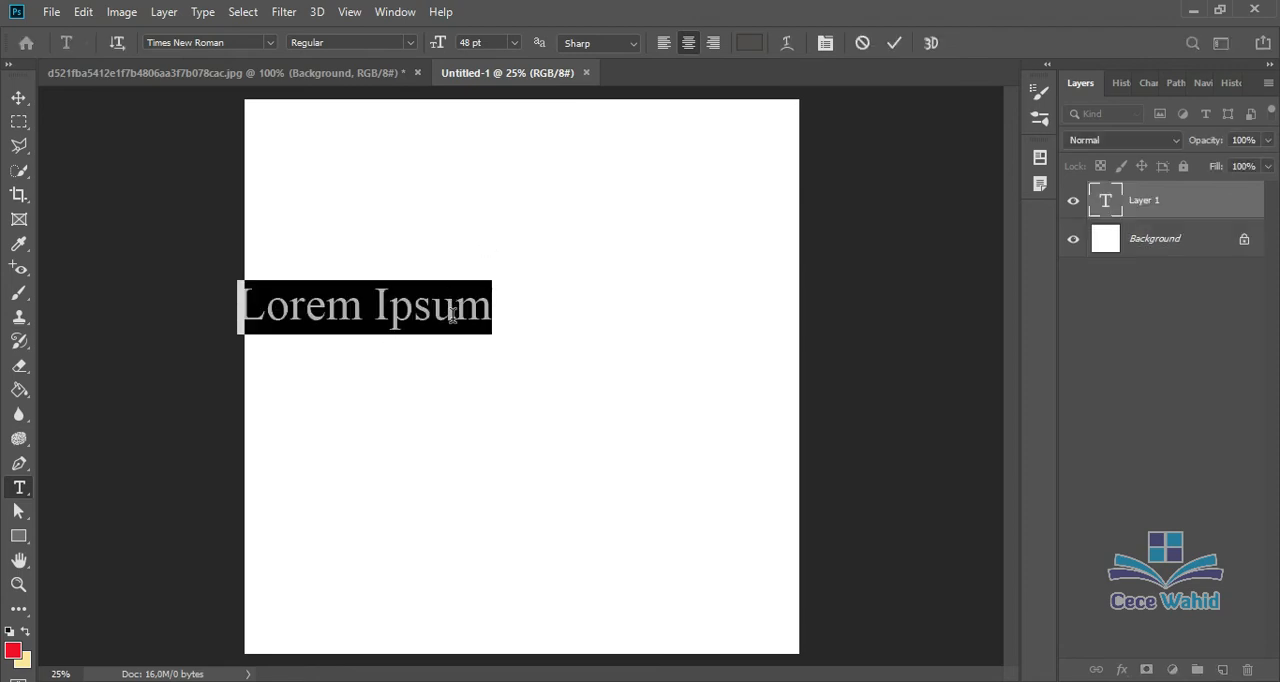
# Step: Replace the placeholder text with ADOBE PHOTOSHOP and move the finished text to the horizontal centre of the canvas
pyautogui.click(450, 310)
pyautogui.hotkey('ctrl', 'a')
pyautogui.write('A')
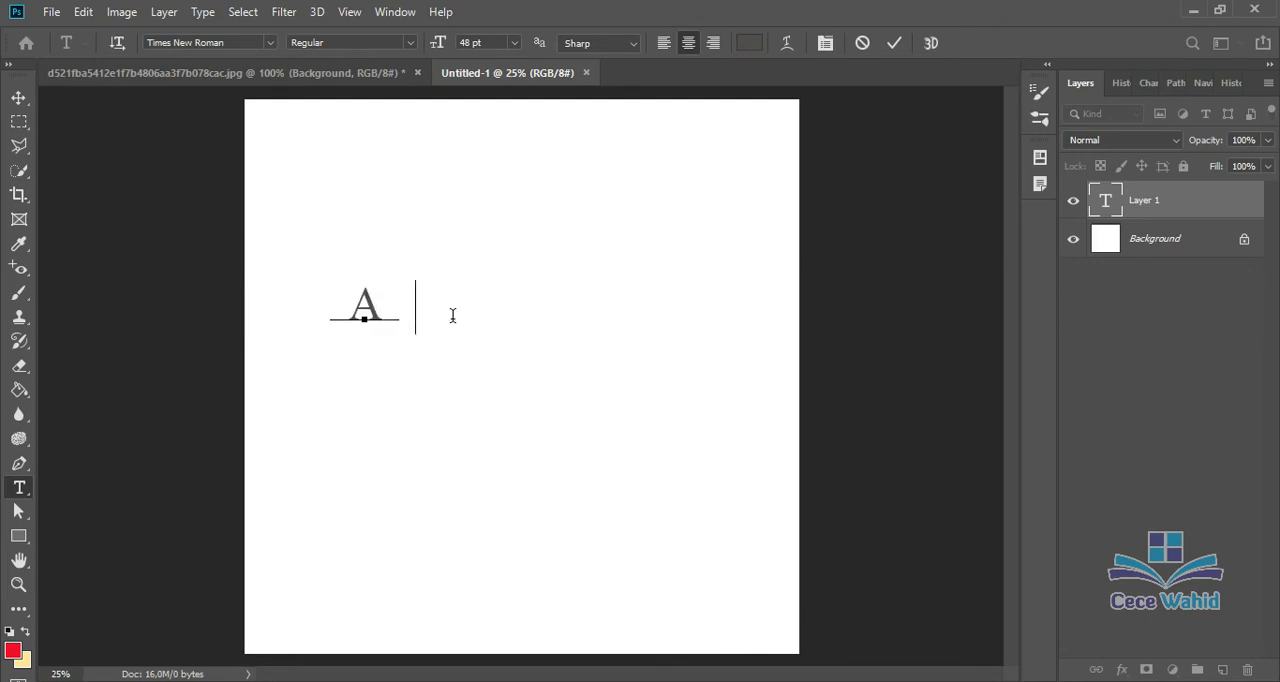
pyautogui.write('DOBE')
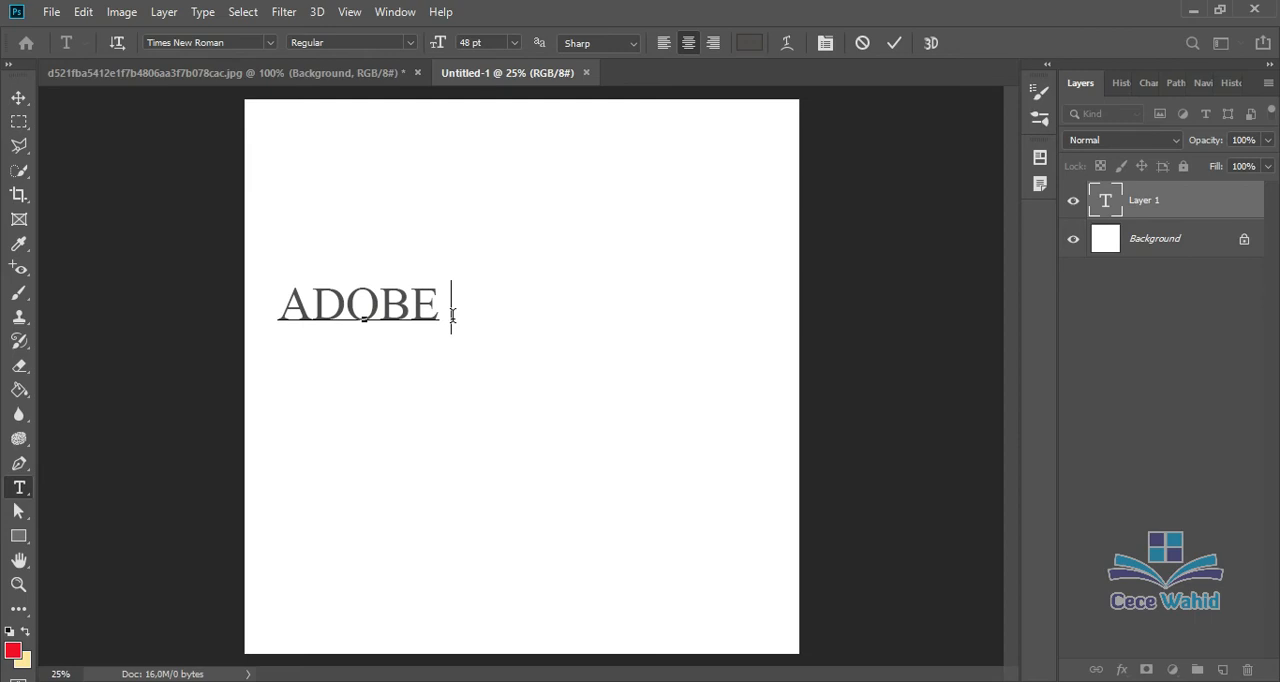
pyautogui.write(' PH')
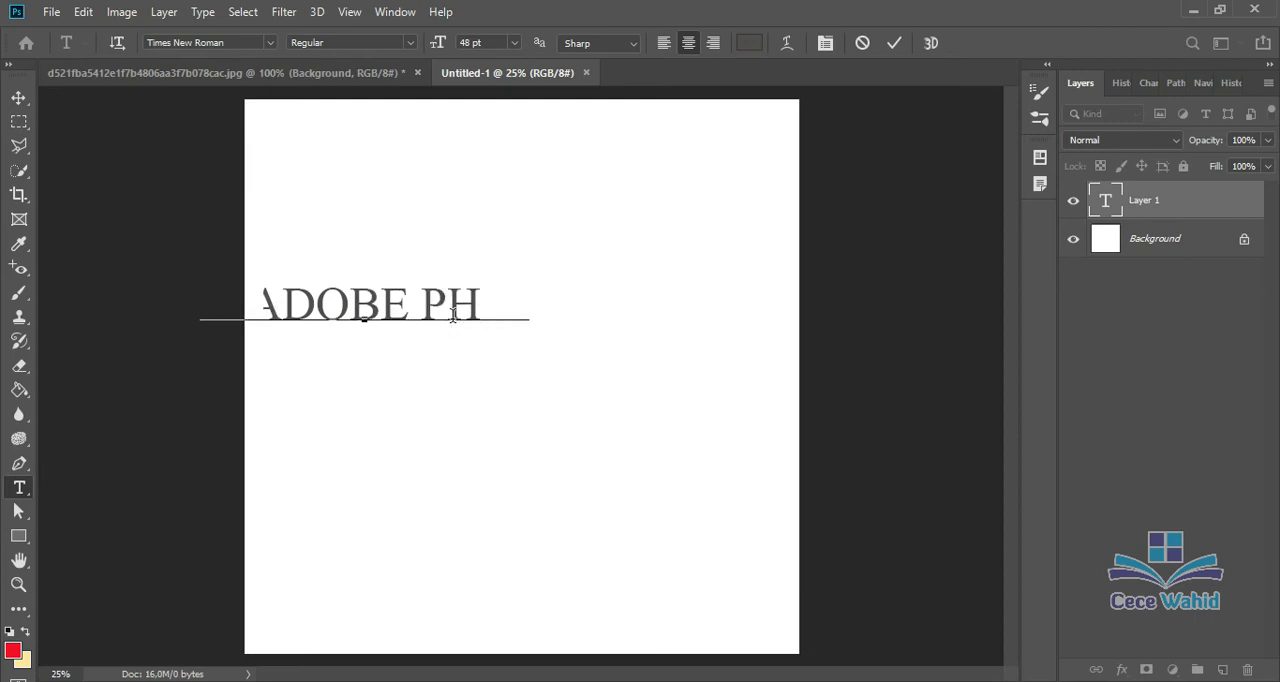
pyautogui.write('OTOS')
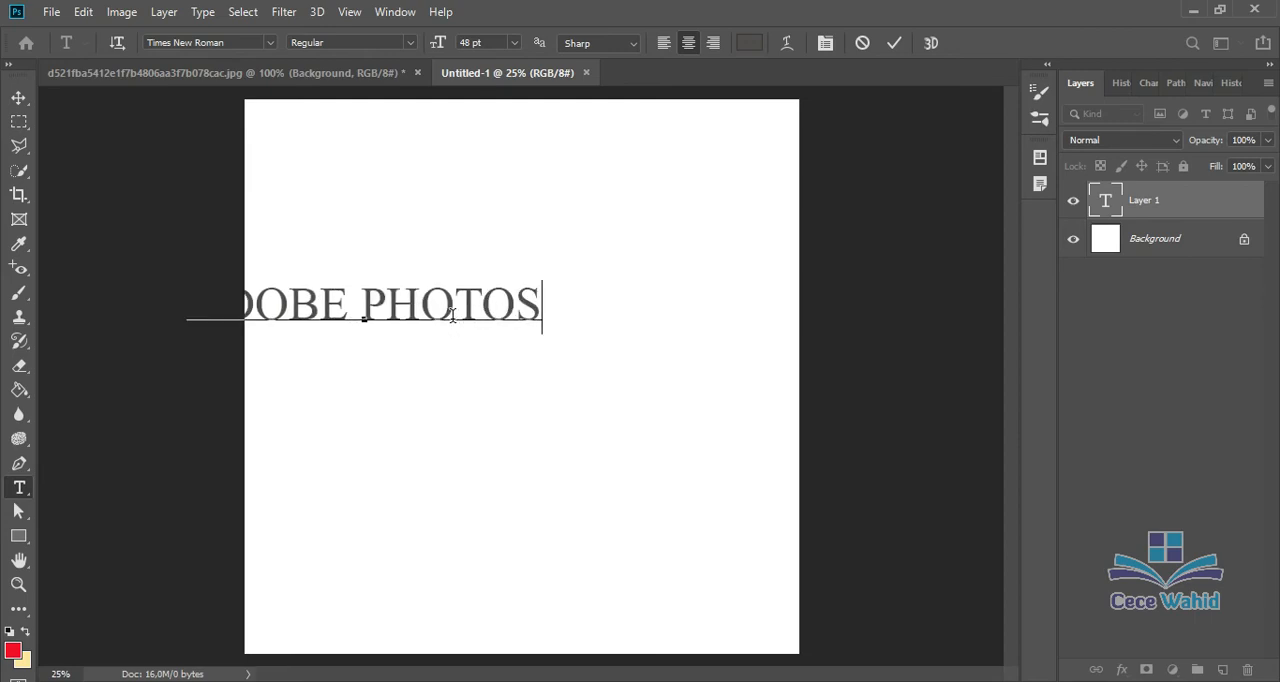
pyautogui.write('HOP')
pyautogui.click(18, 97)
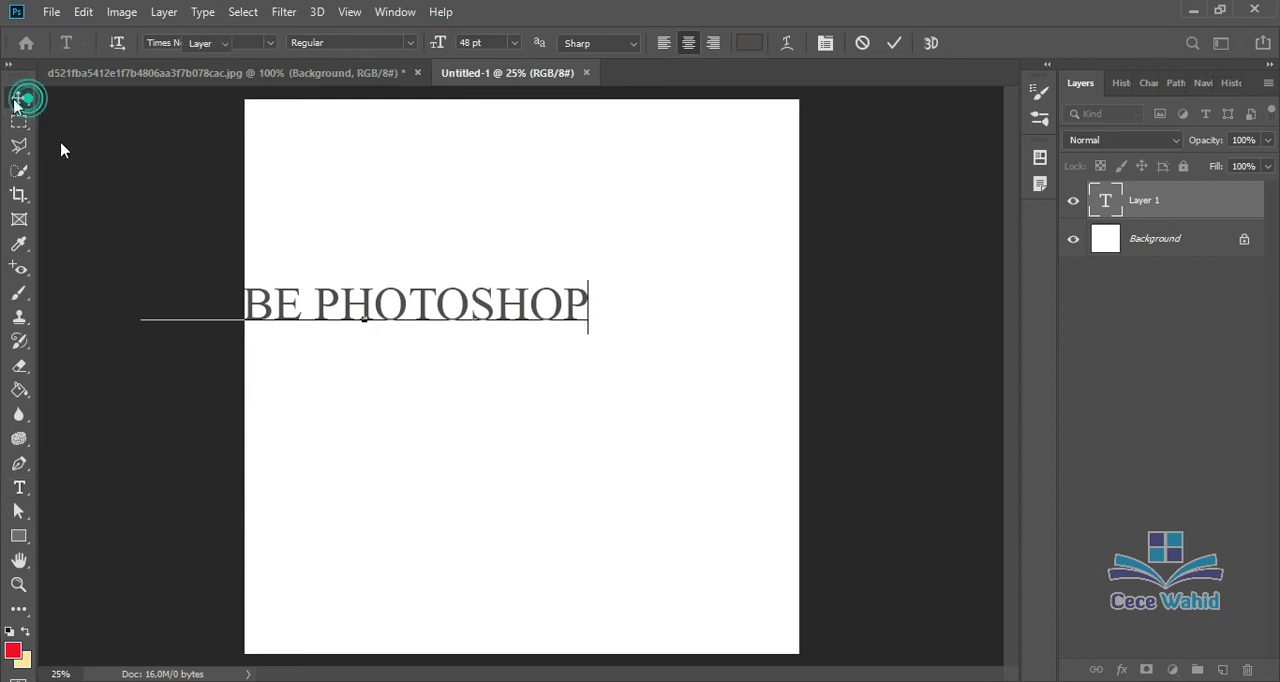
pyautogui.moveTo(405, 330); pyautogui.dragTo(557, 349)
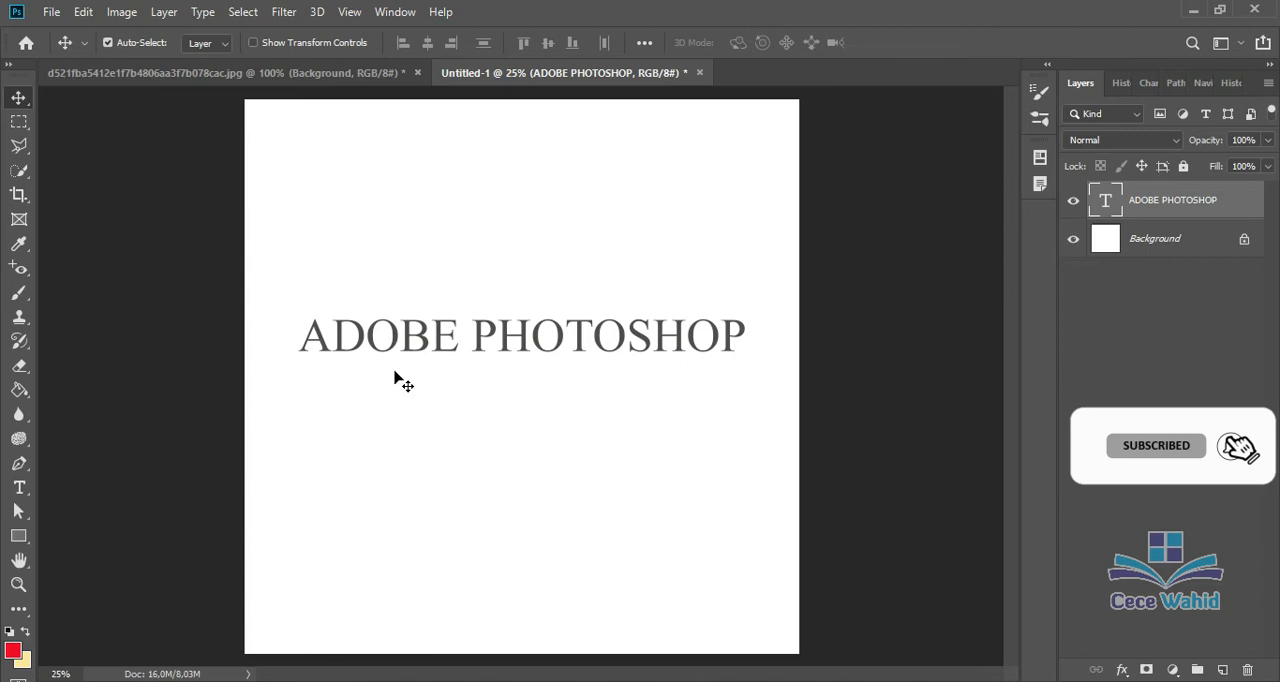
# Step: Change the font of the ADOBE PHOTOSHOP text to Souses and commit the edit
pyautogui.doubleClick(440, 350)
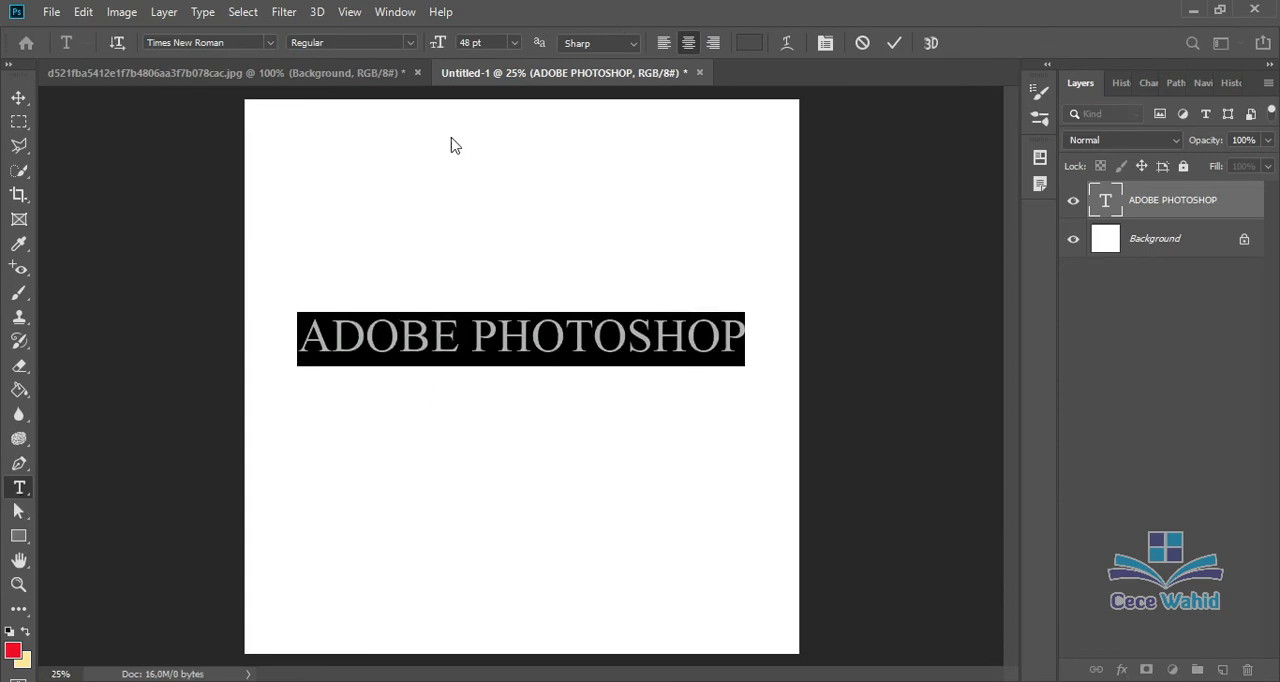
pyautogui.click(267, 44)
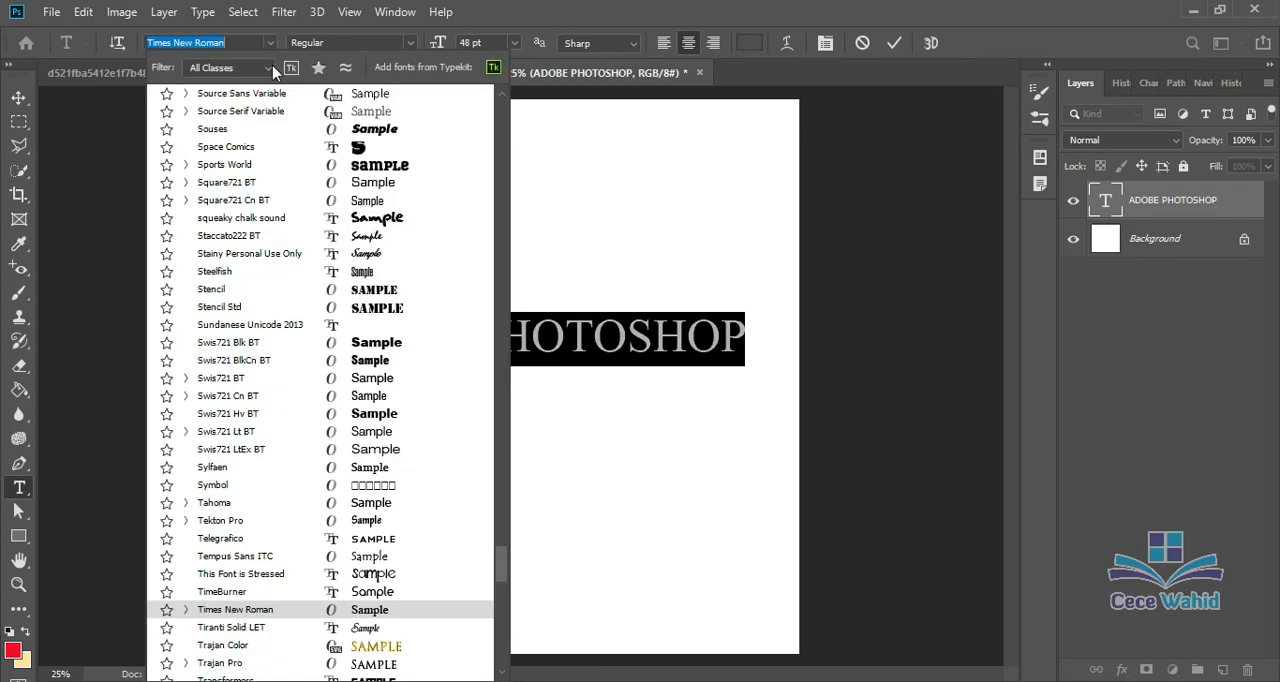
pyautogui.click(272, 130)
pyautogui.click(276, 137)
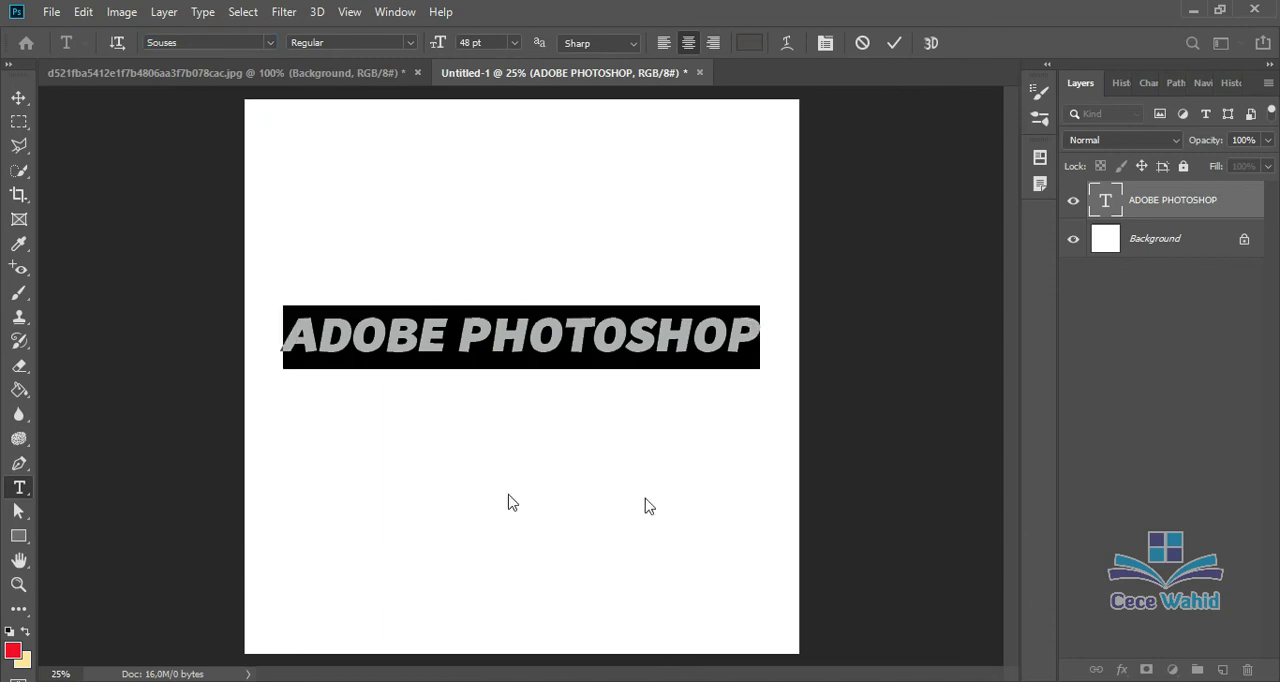
pyautogui.click(18, 100)
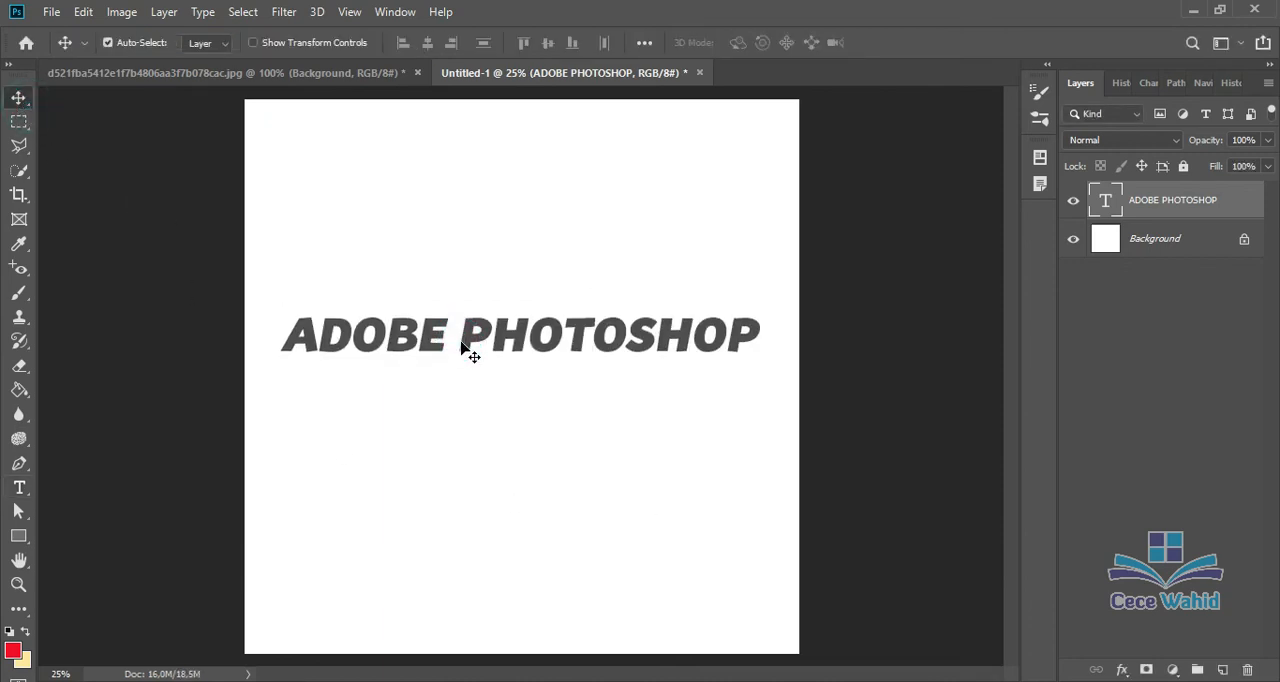
# Step: Recolour the whole ADOBE PHOTOSHOP text to bright red, hex fd0404, and commit the edit
pyautogui.click(19, 487)
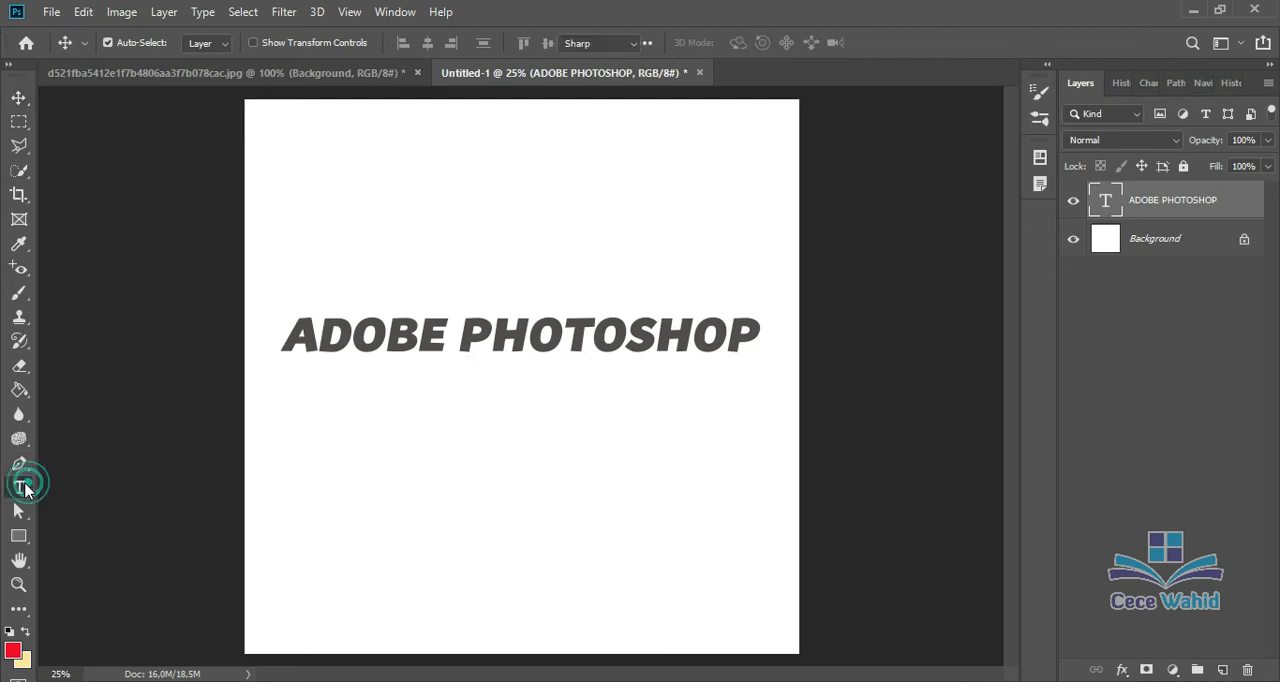
pyautogui.click(445, 340)
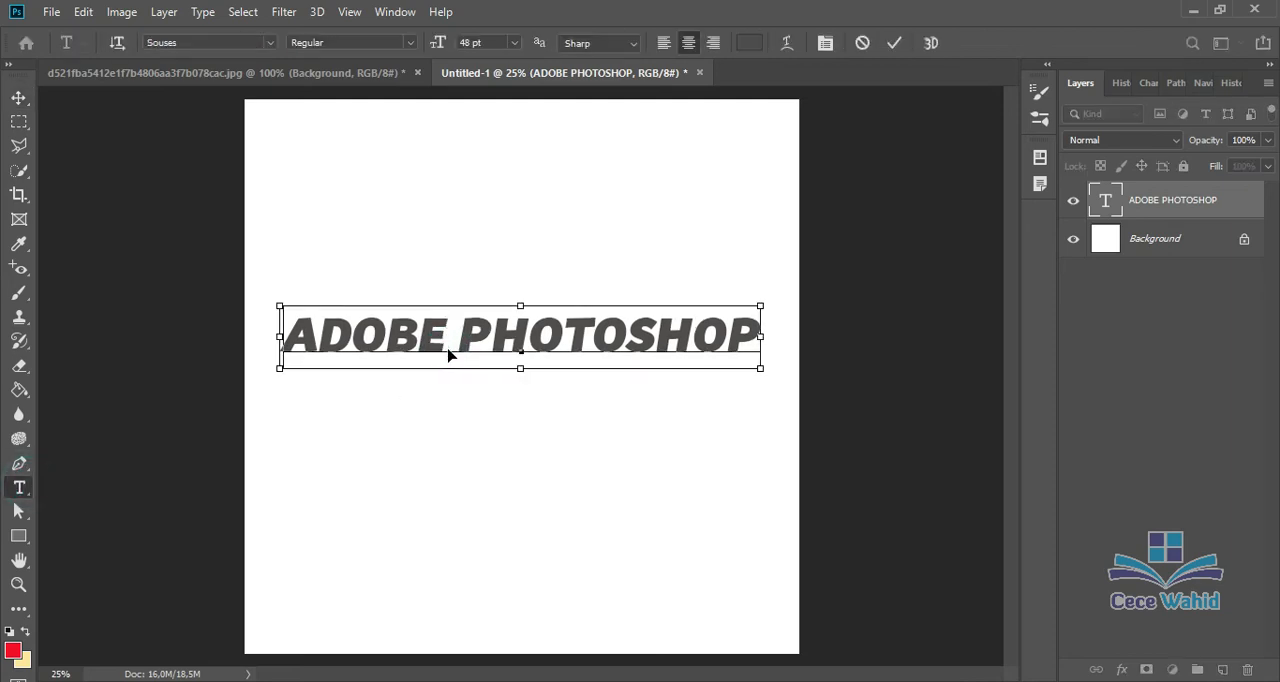
pyautogui.hotkey('ctrl', 'a')
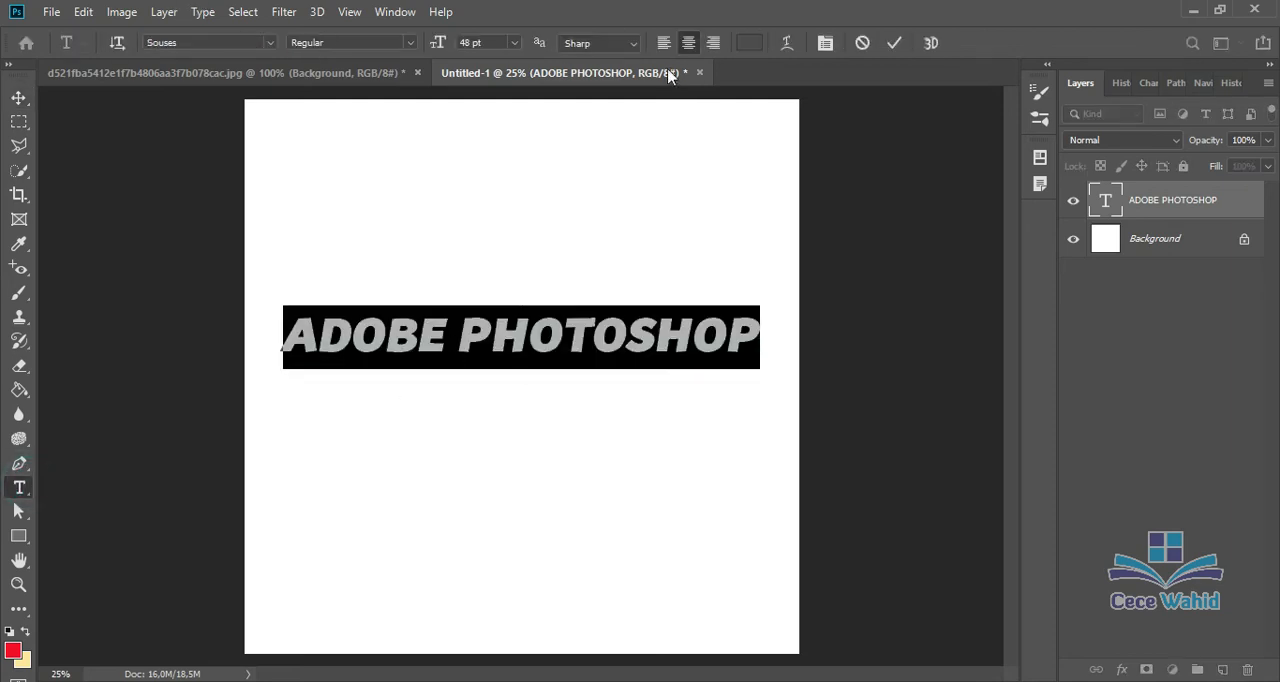
pyautogui.click(750, 44)
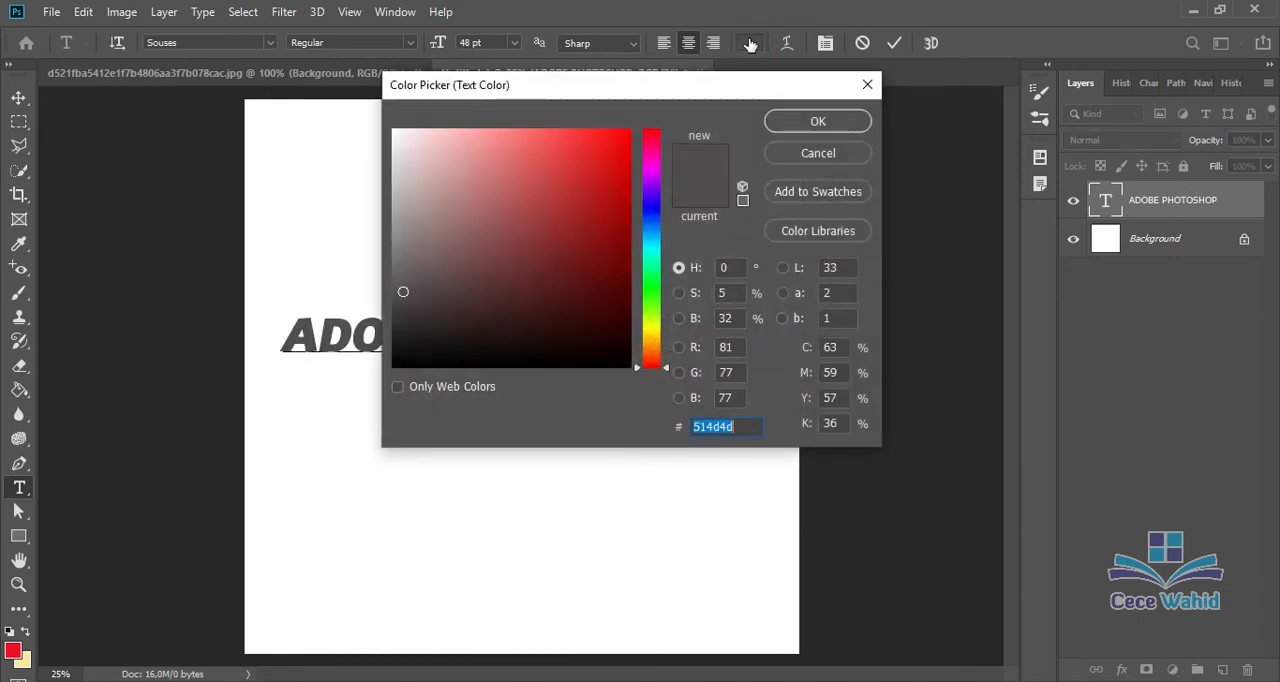
pyautogui.click(627, 132)
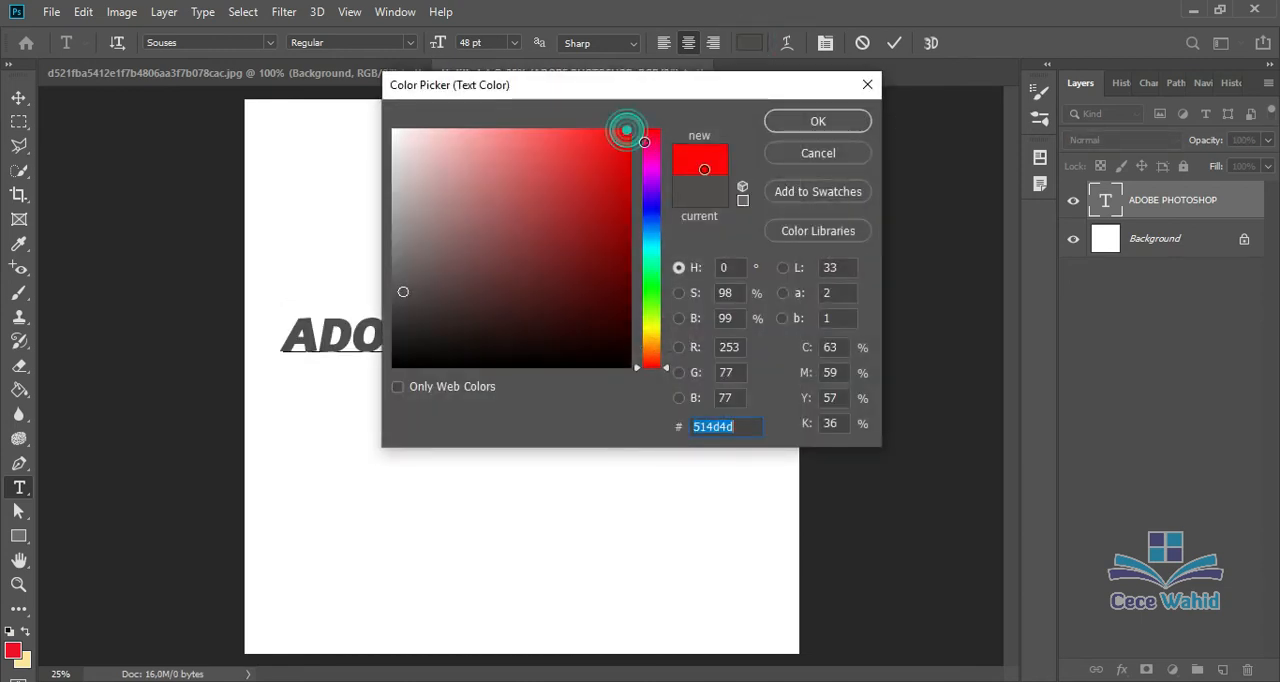
pyautogui.click(818, 122)
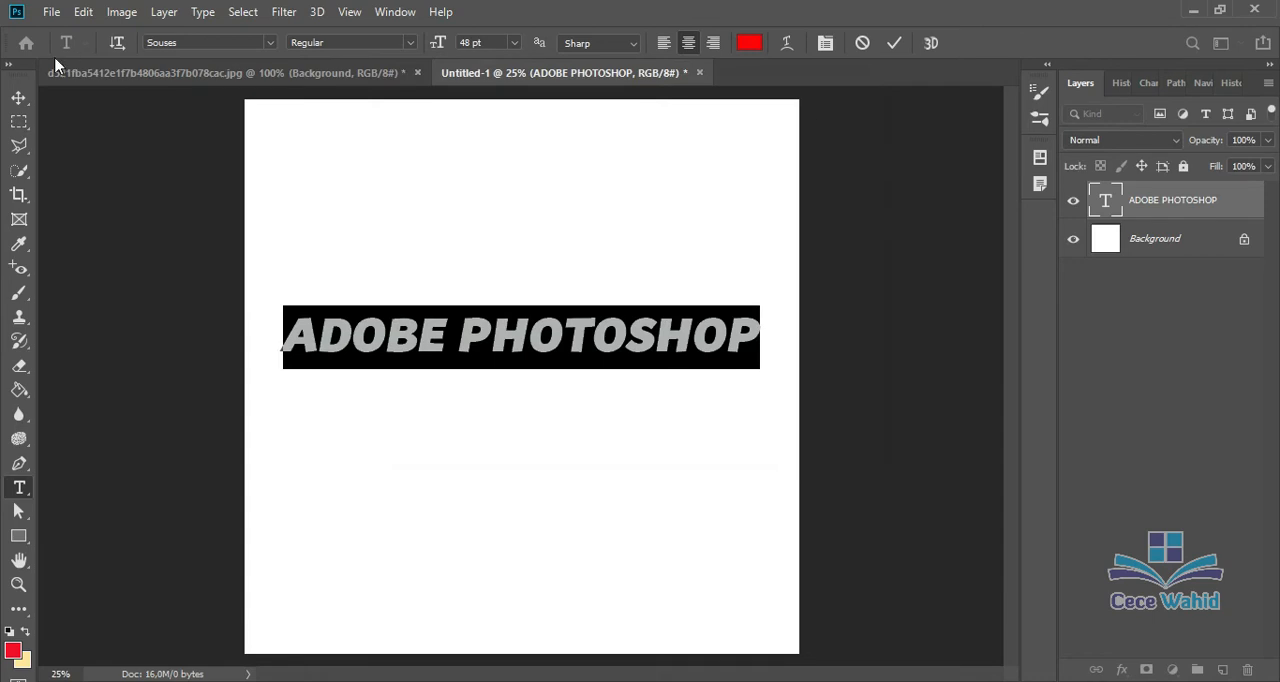
pyautogui.click(17, 97)
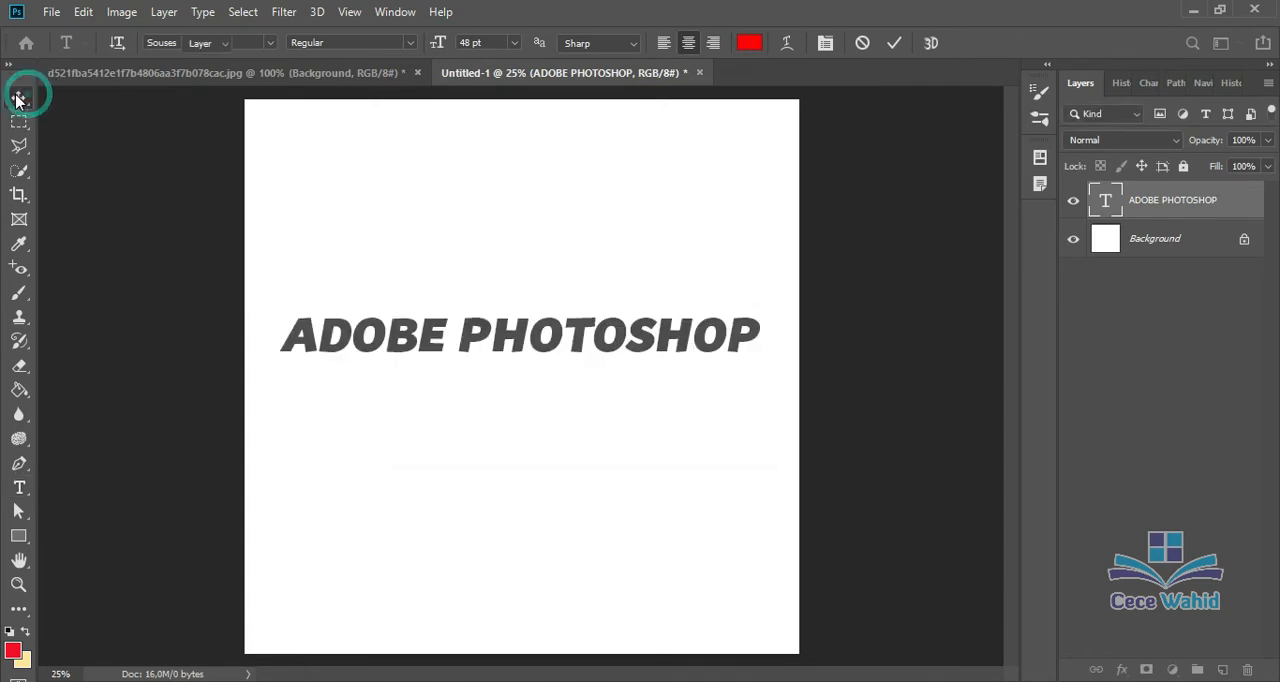
pyautogui.click(345, 333)
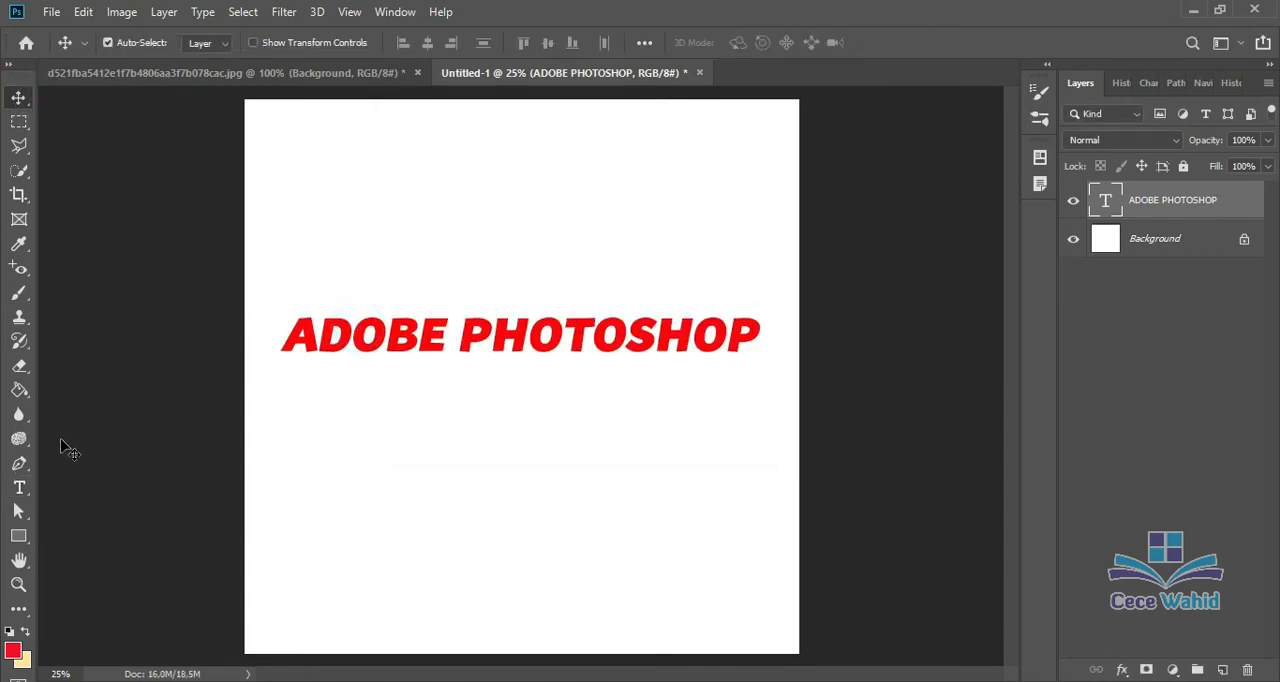
pyautogui.click(19, 487)
pyautogui.click(437, 333)
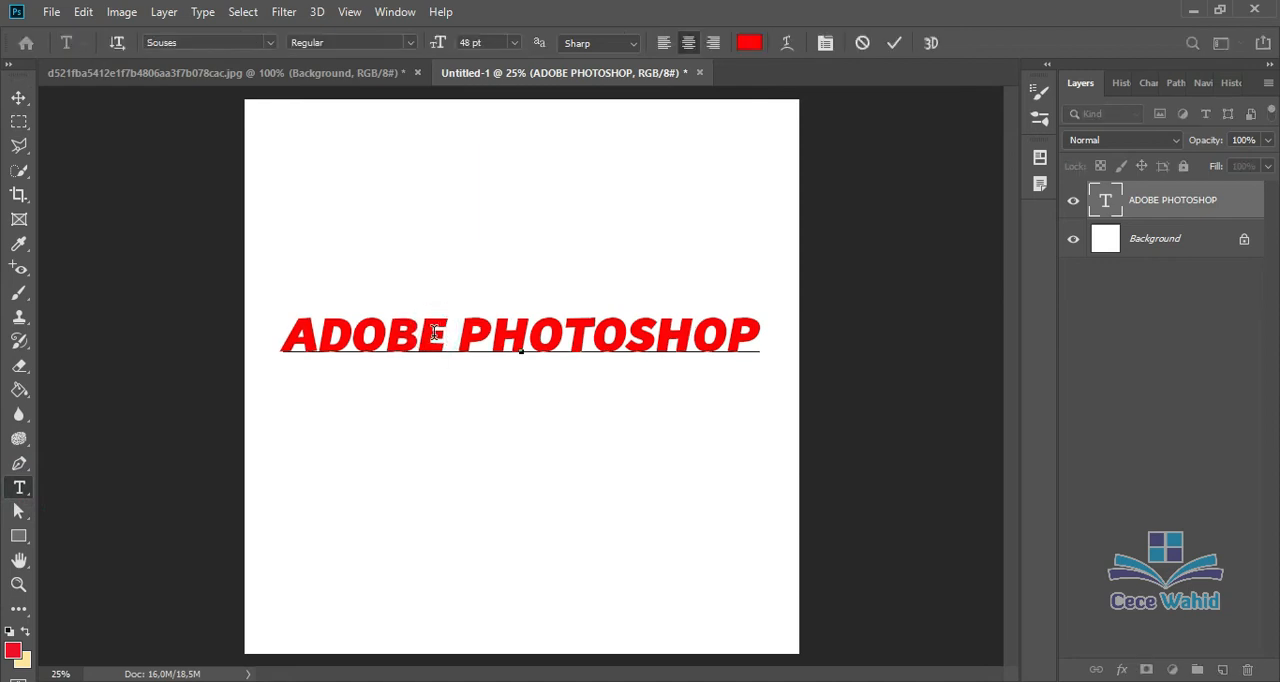
pyautogui.click(20, 97)
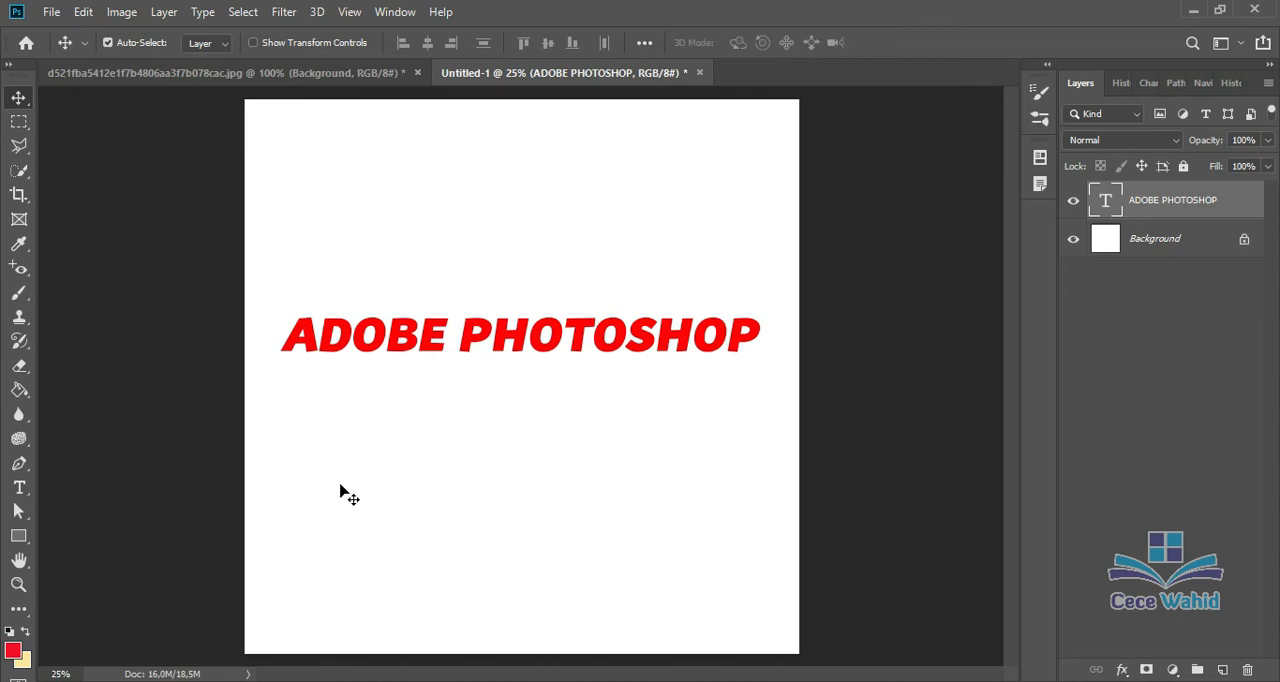
# Step: Create the vertical text ADOBE with the Vertical Type tool and move it directly below the first letter of the horizontal text
pyautogui.click(28, 493)
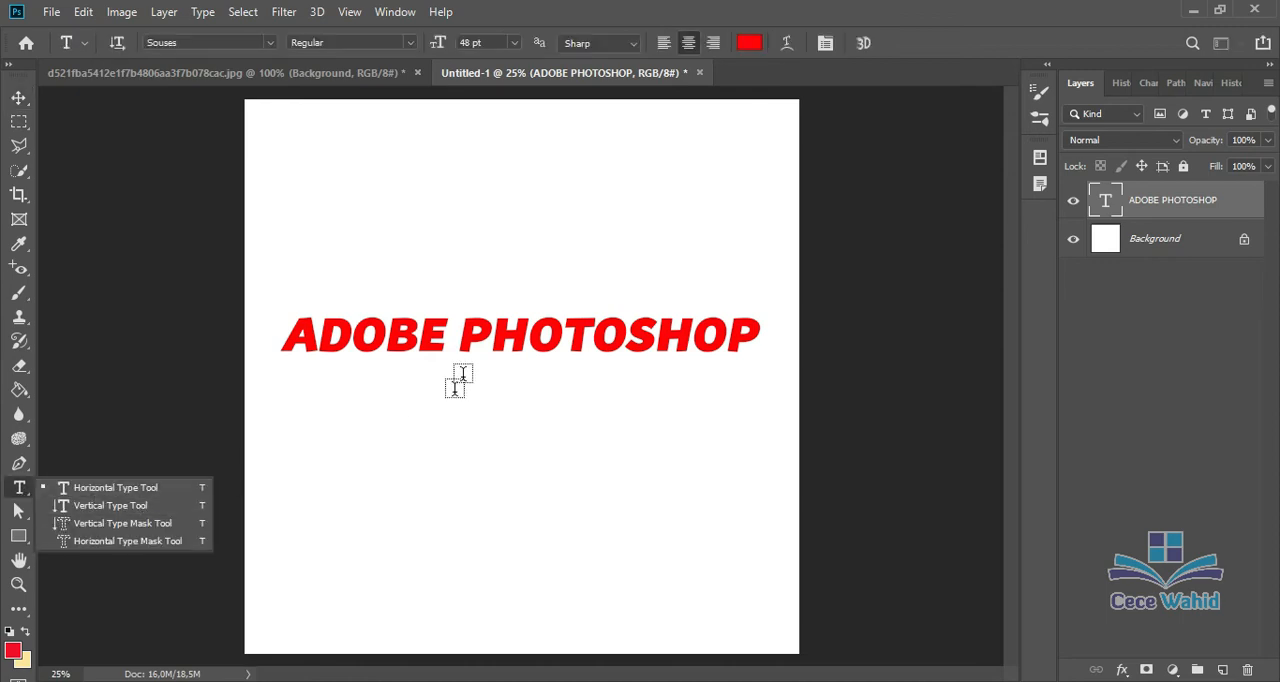
pyautogui.click(106, 509)
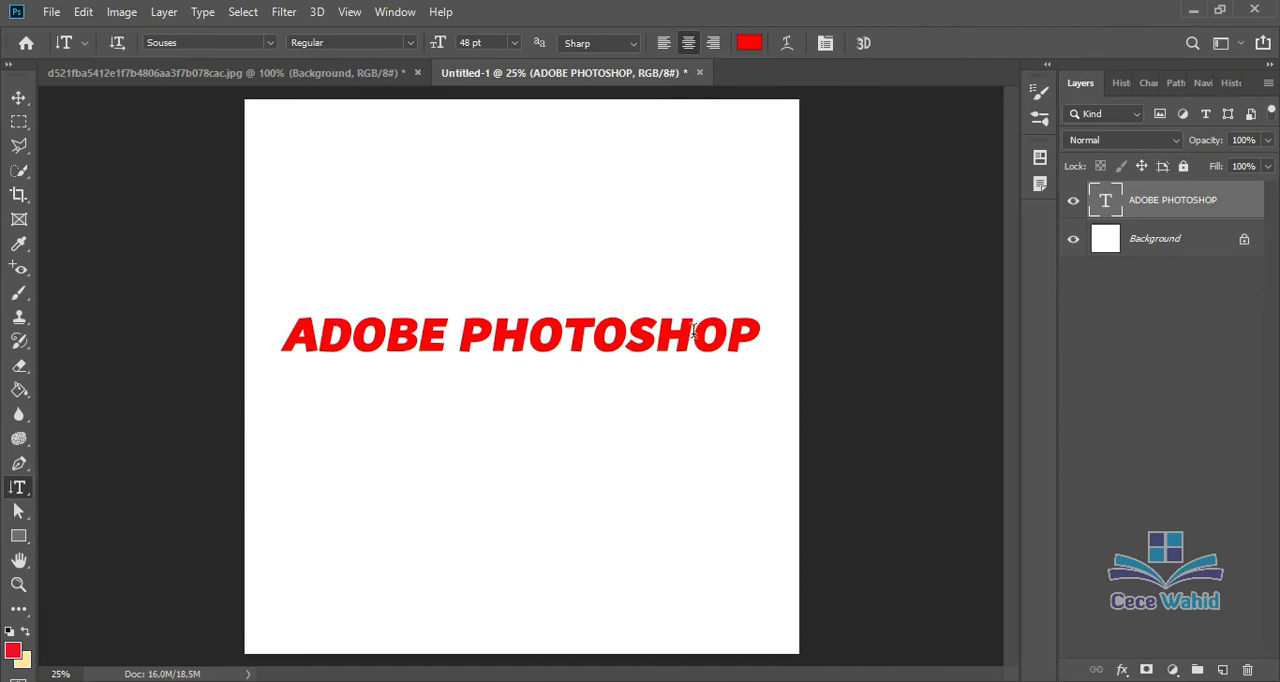
pyautogui.click(316, 180)
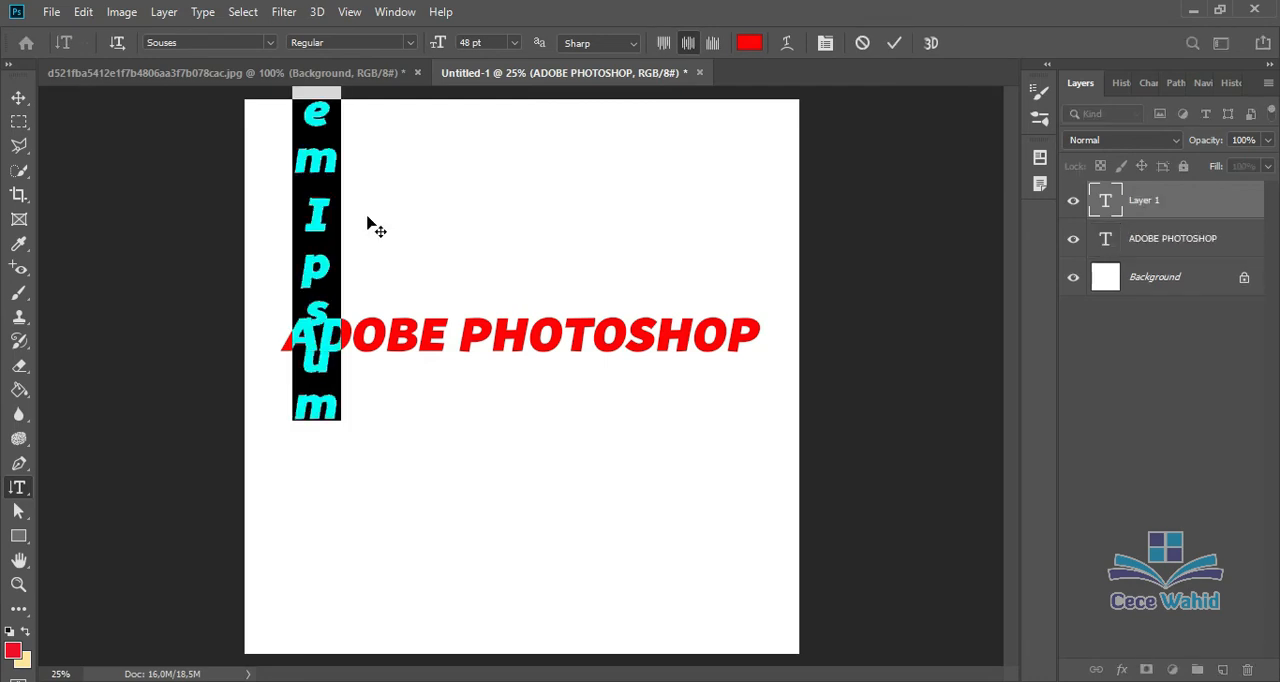
pyautogui.click(316, 174)
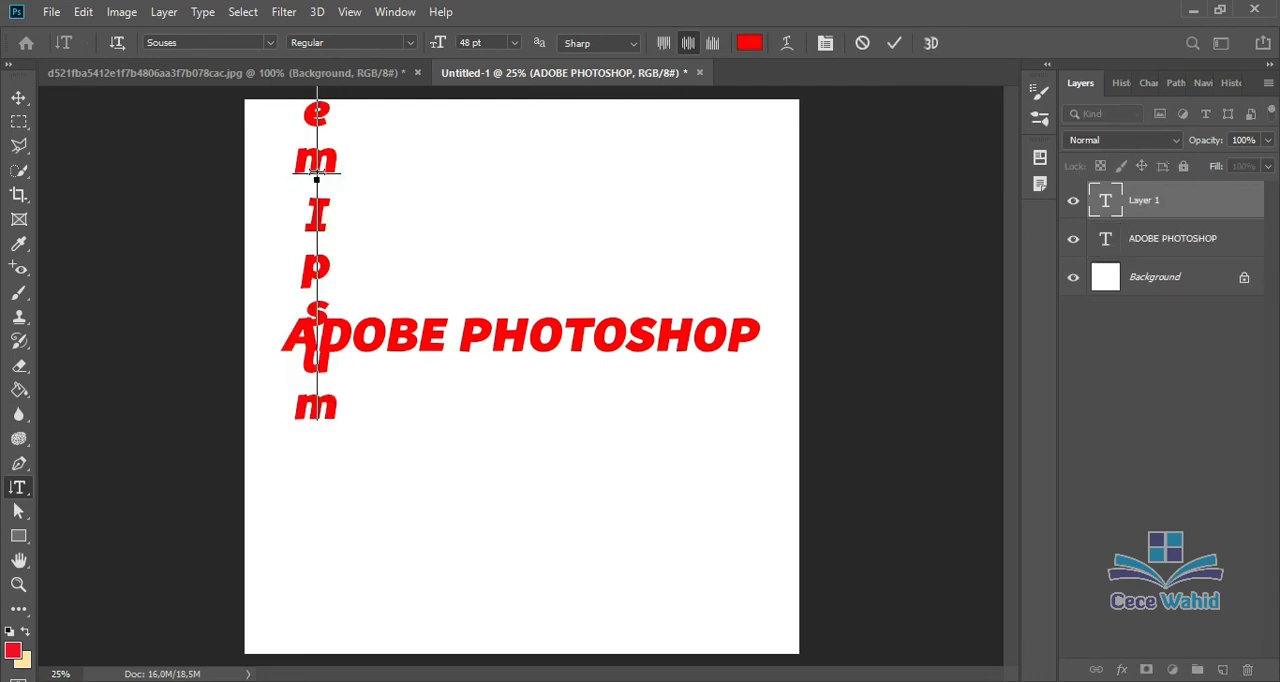
pyautogui.hotkey('ctrl', 'a')
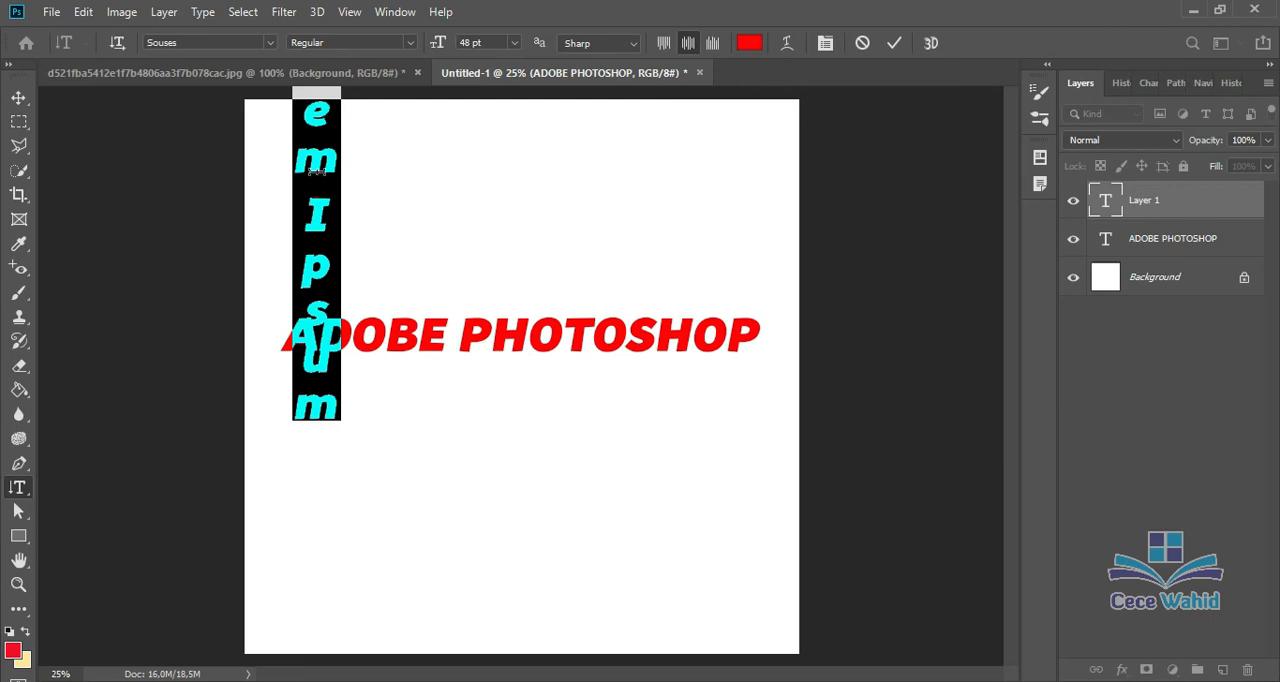
pyautogui.click(316, 175)
pyautogui.write('ADOBE')
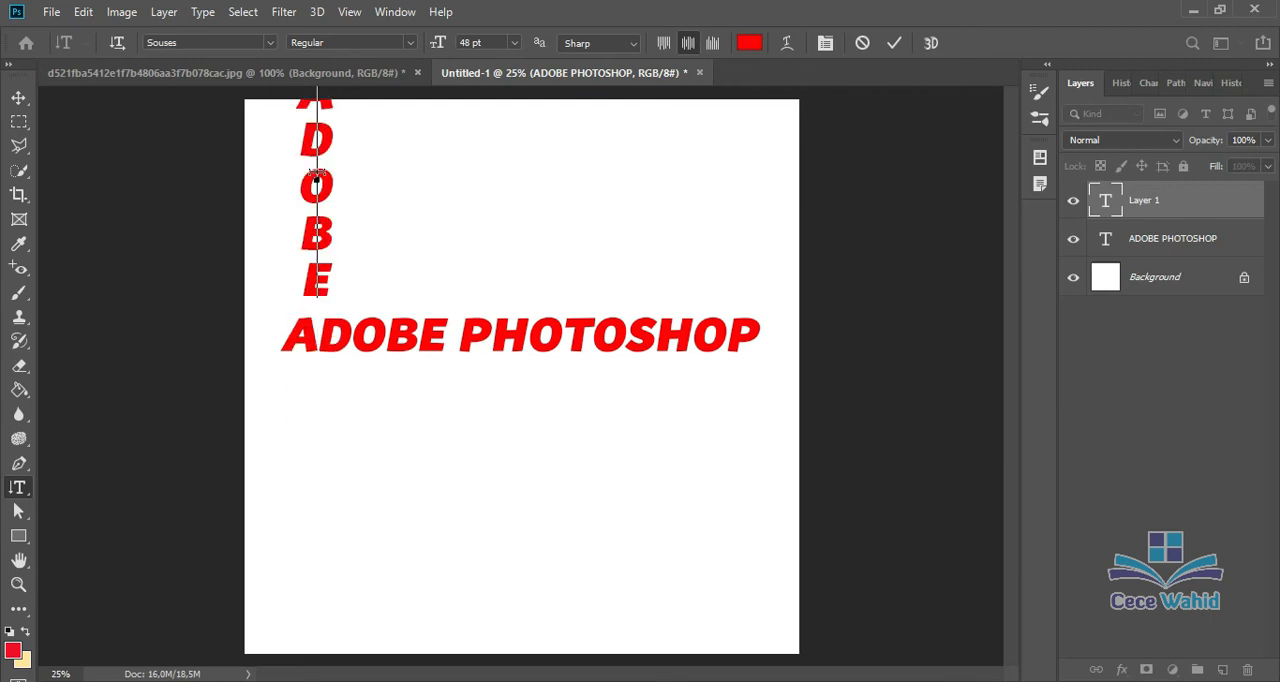
pyautogui.click(18, 97)
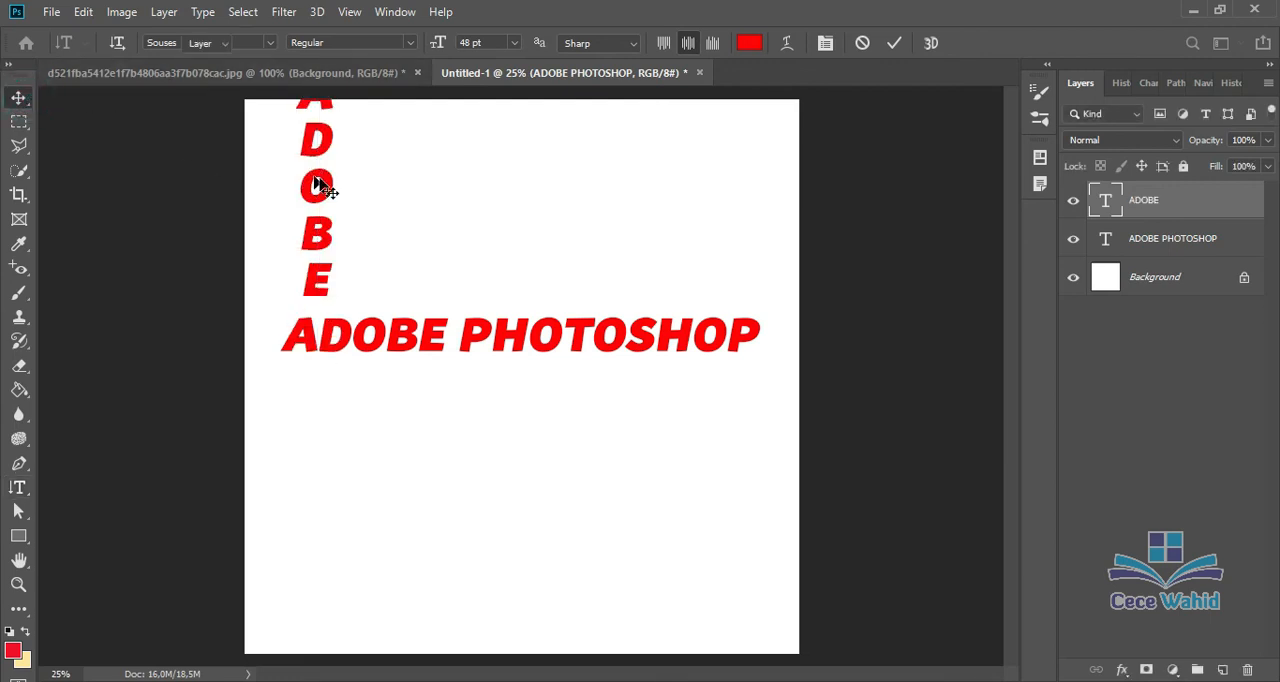
pyautogui.moveTo(322, 188); pyautogui.dragTo(300, 477)
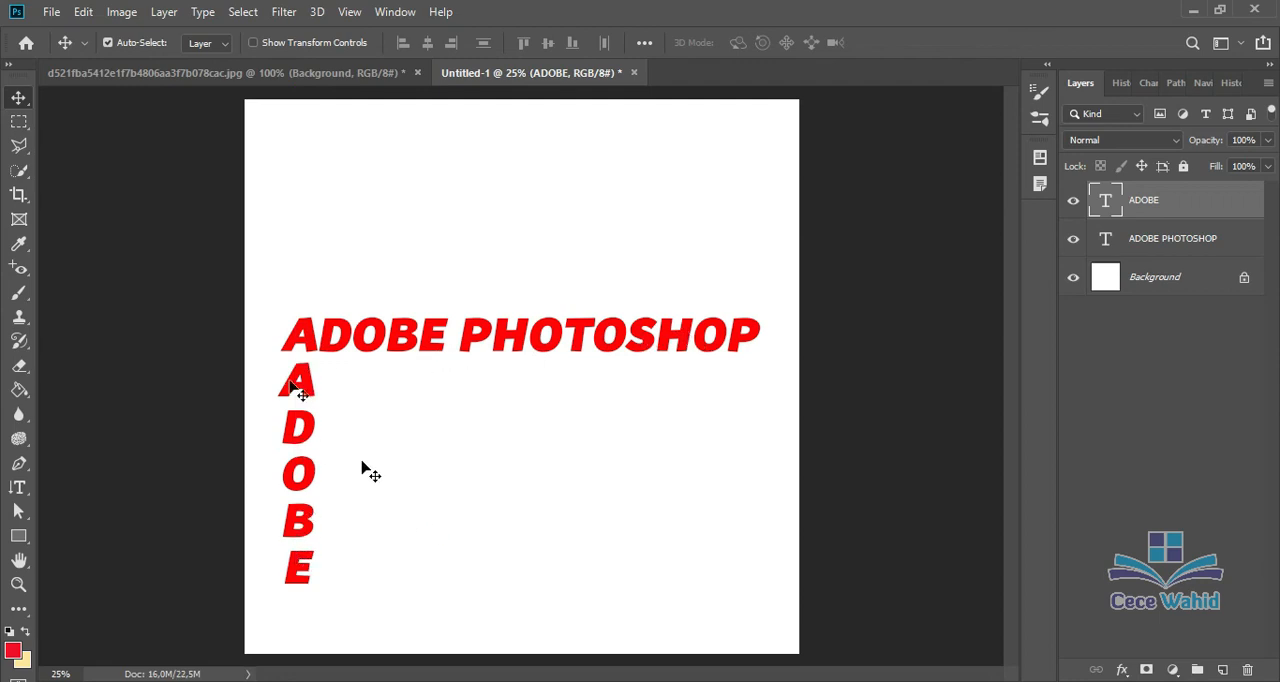
# Step: Delete the vertical ADOBE text layer and the ADOBE PHOTOSHOP text layer, leaving only the Background layer
pyautogui.click(306, 425)
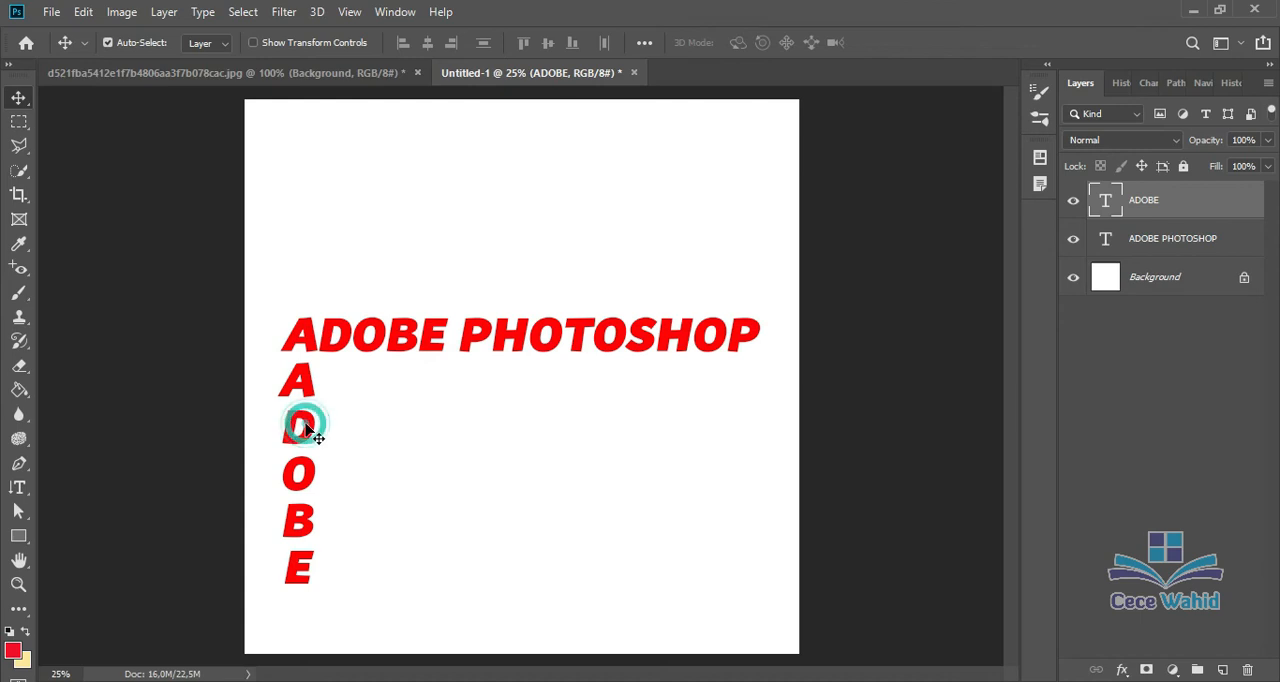
pyautogui.press('Delete')
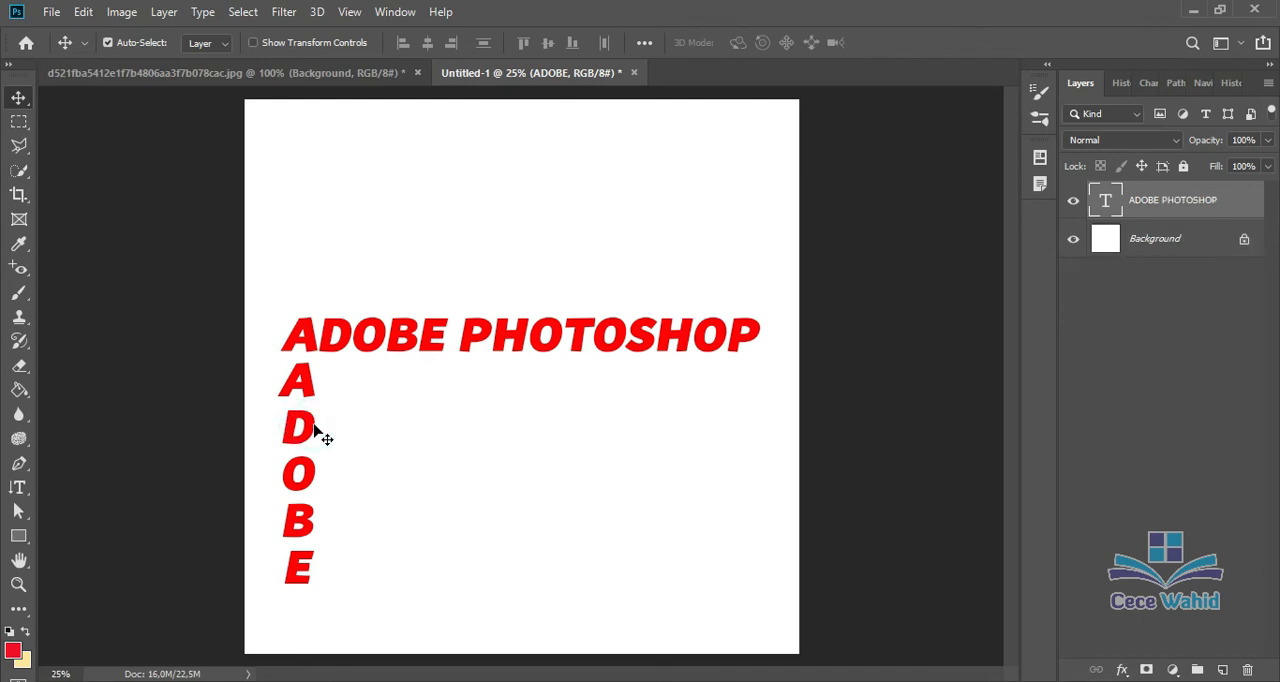
pyautogui.click(387, 352)
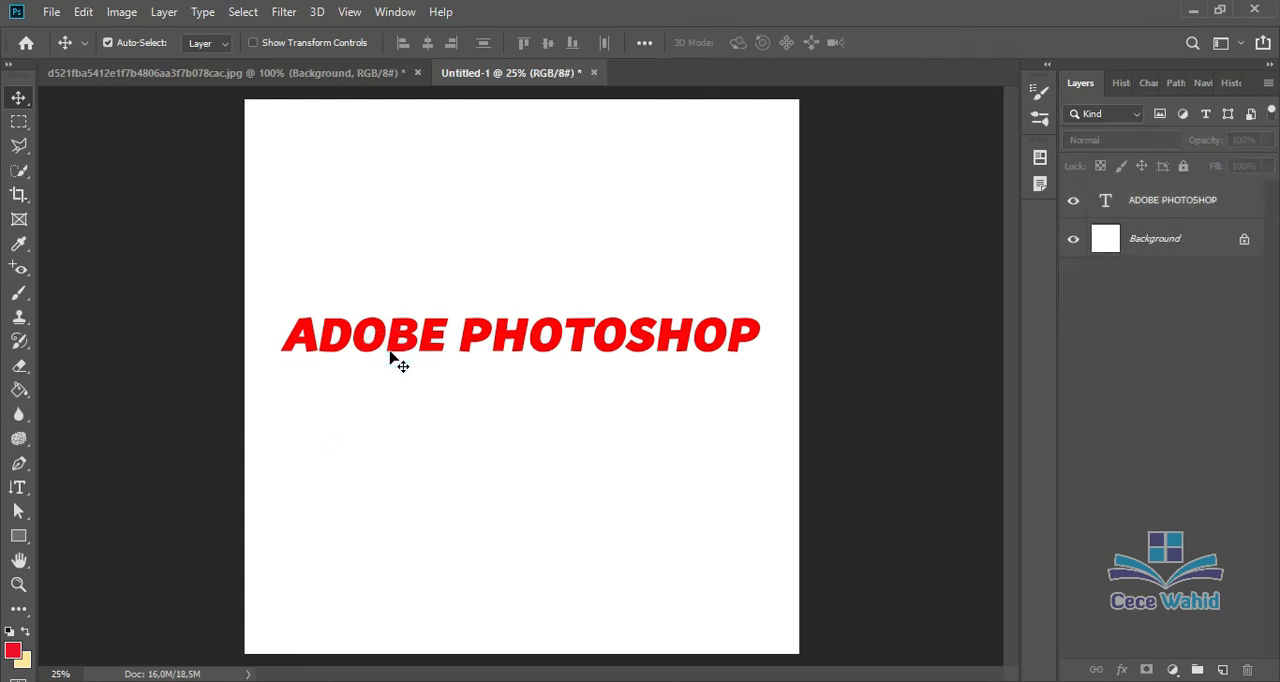
pyautogui.click(404, 340)
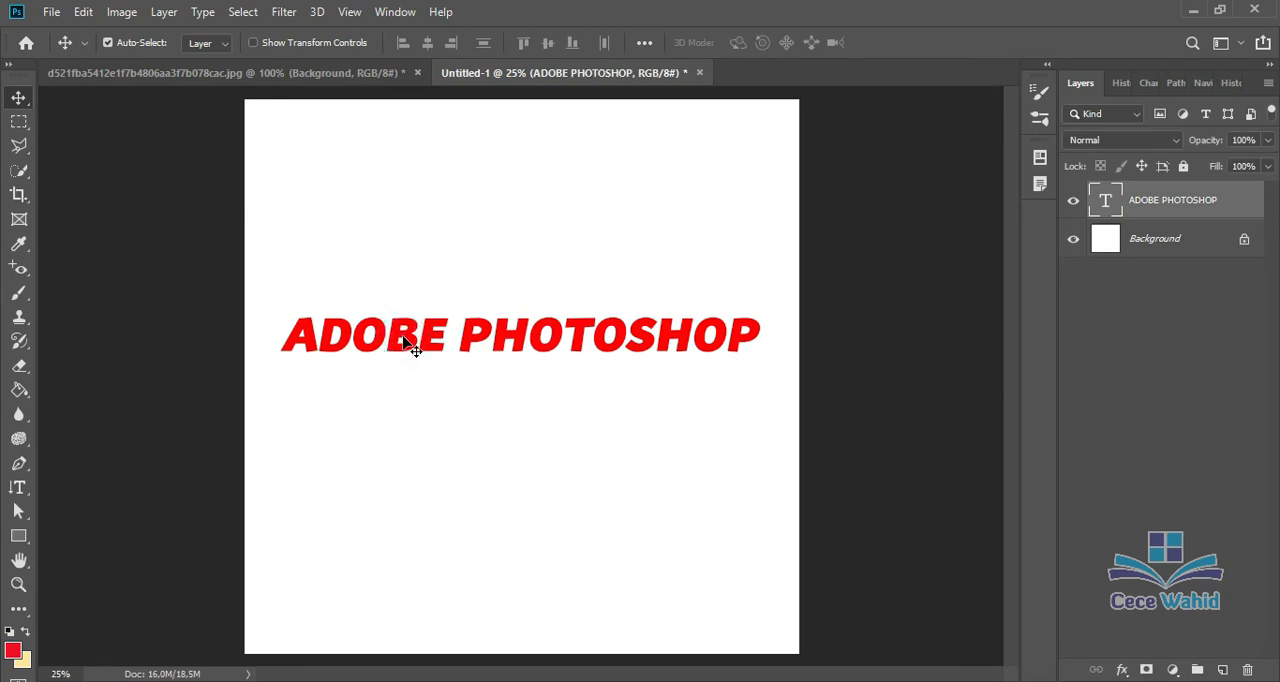
pyautogui.rightClick(1148, 210)
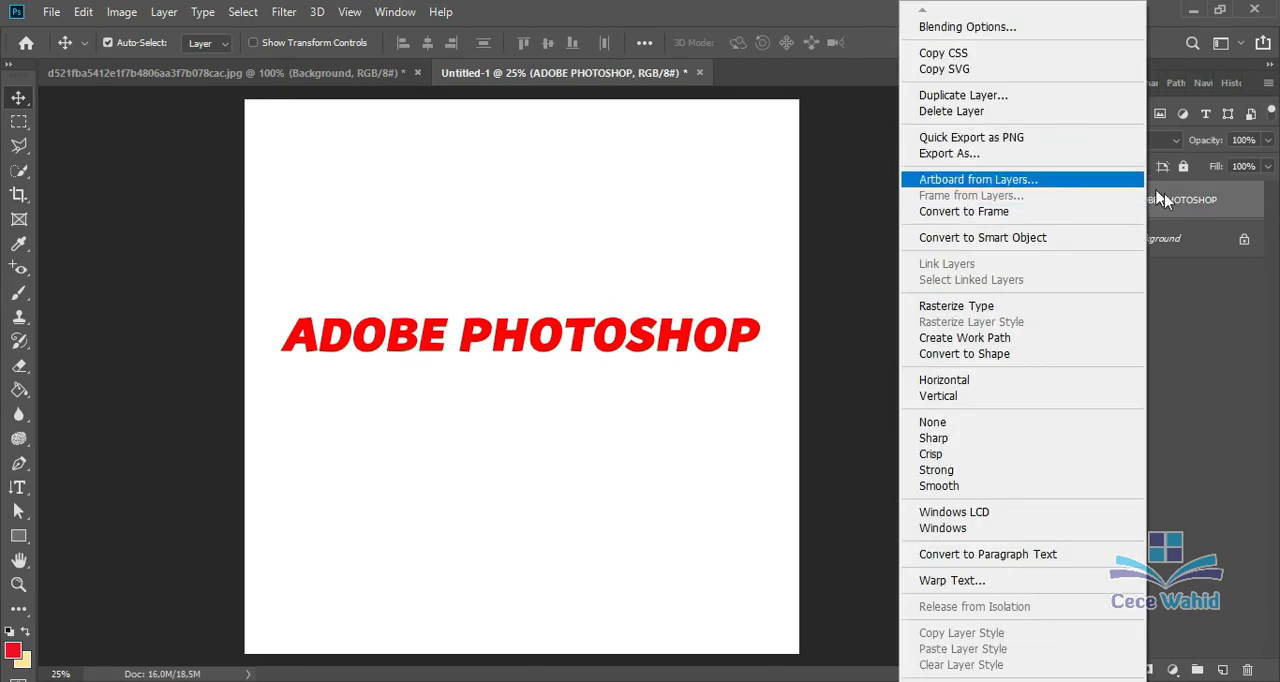
pyautogui.click(1010, 111)
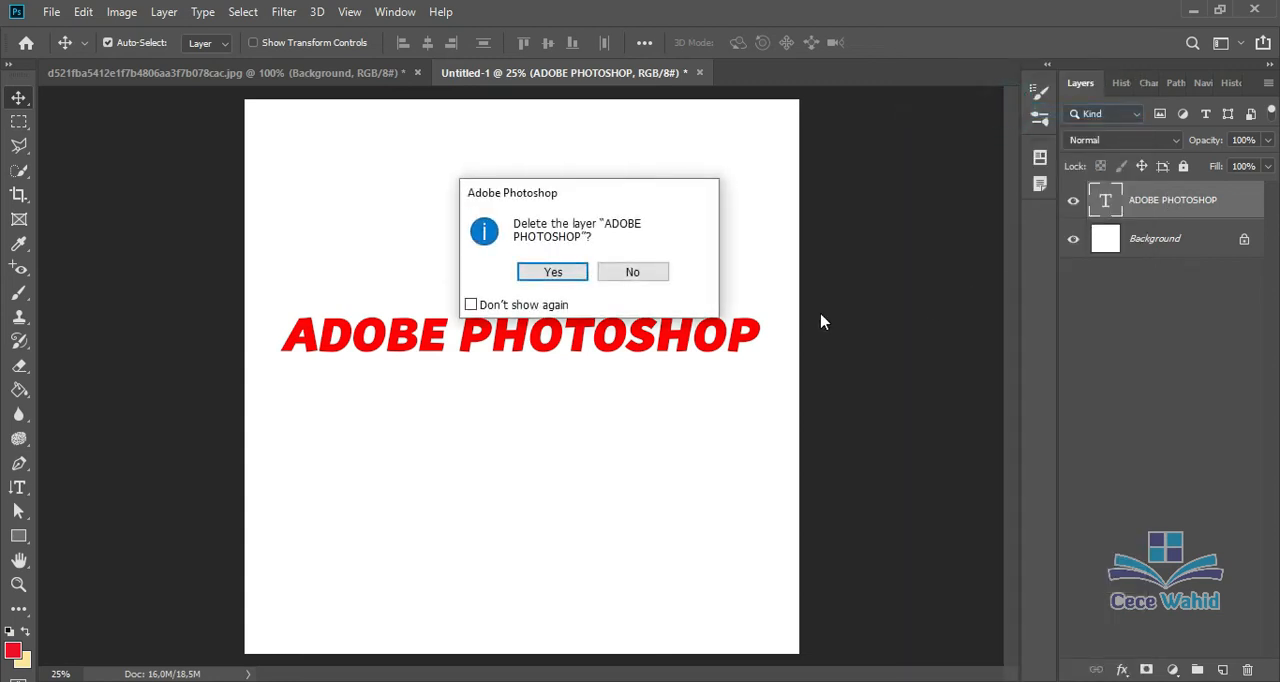
pyautogui.click(577, 269)
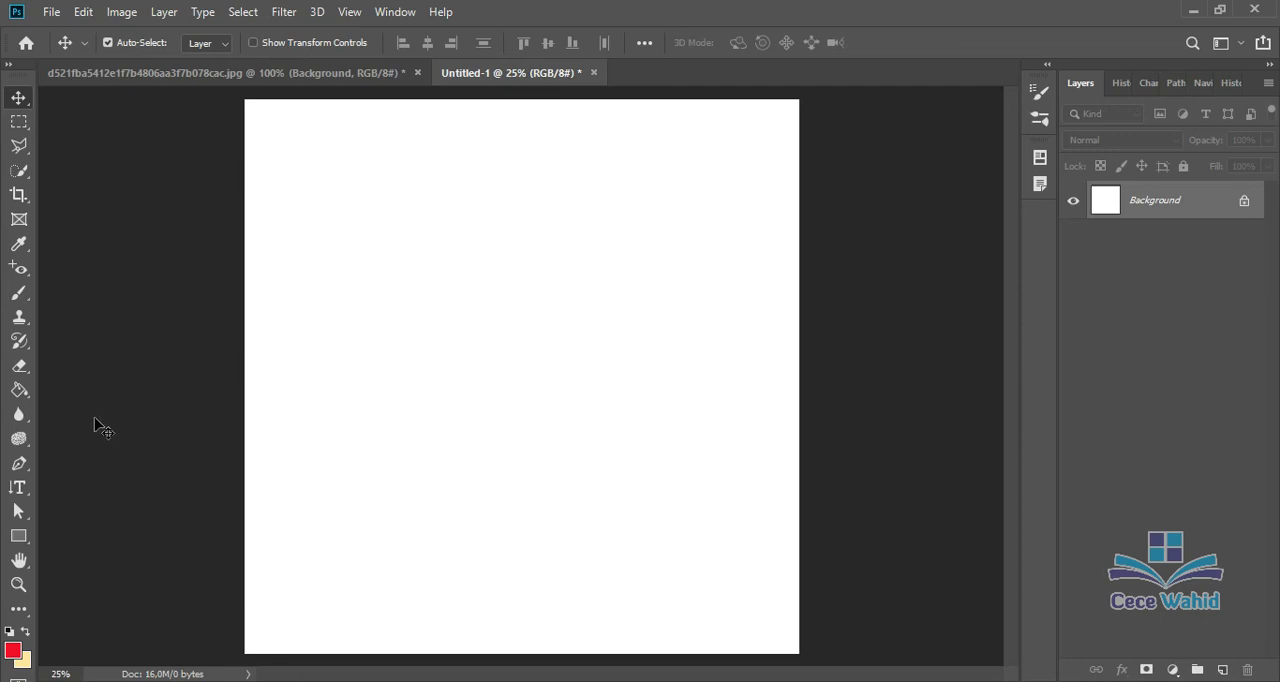
# Step: Create a selection shaped like the word ADOBE in the left half of the canvas with the Horizontal Type Mask tool
pyautogui.click(22, 487)
pyautogui.rightClick(26, 489)
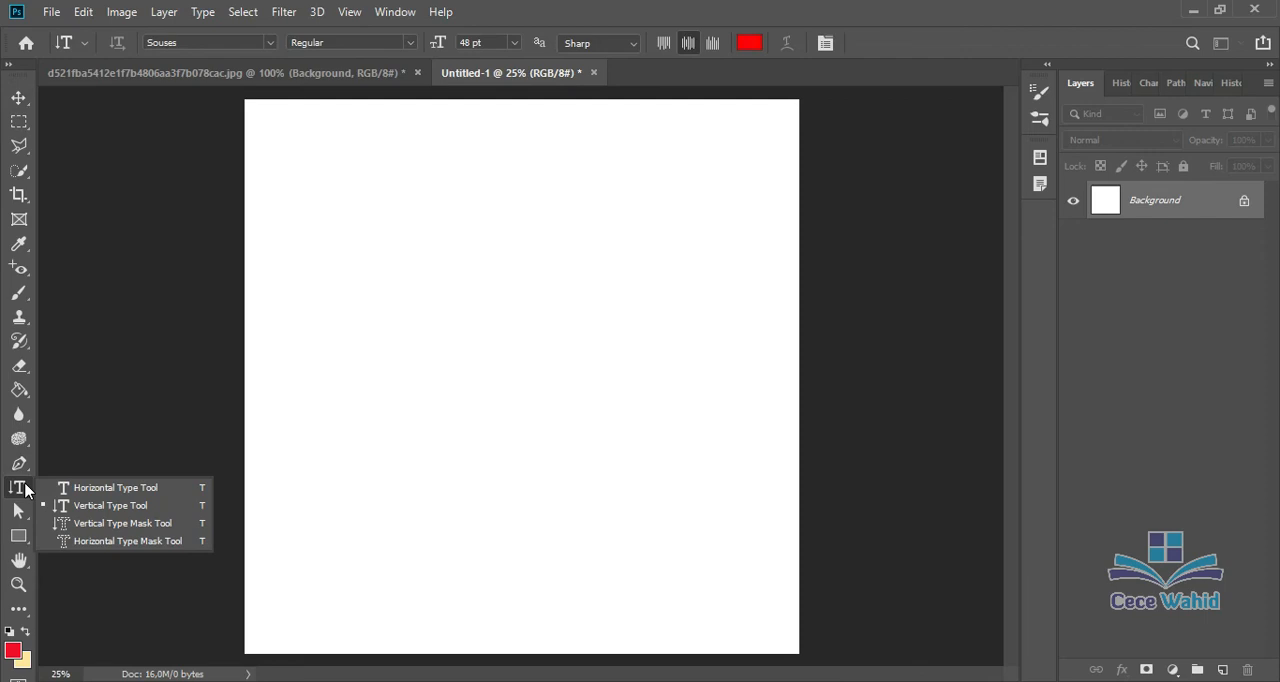
pyautogui.click(84, 544)
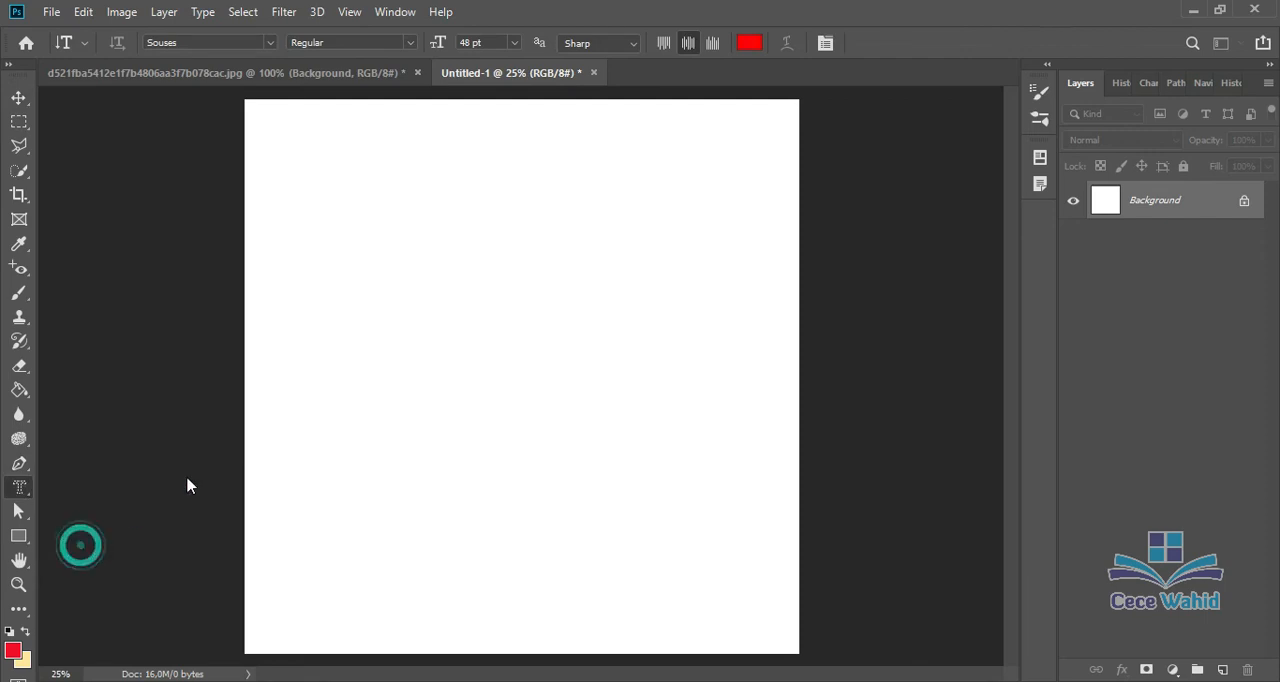
pyautogui.click(316, 294)
pyautogui.press('v')
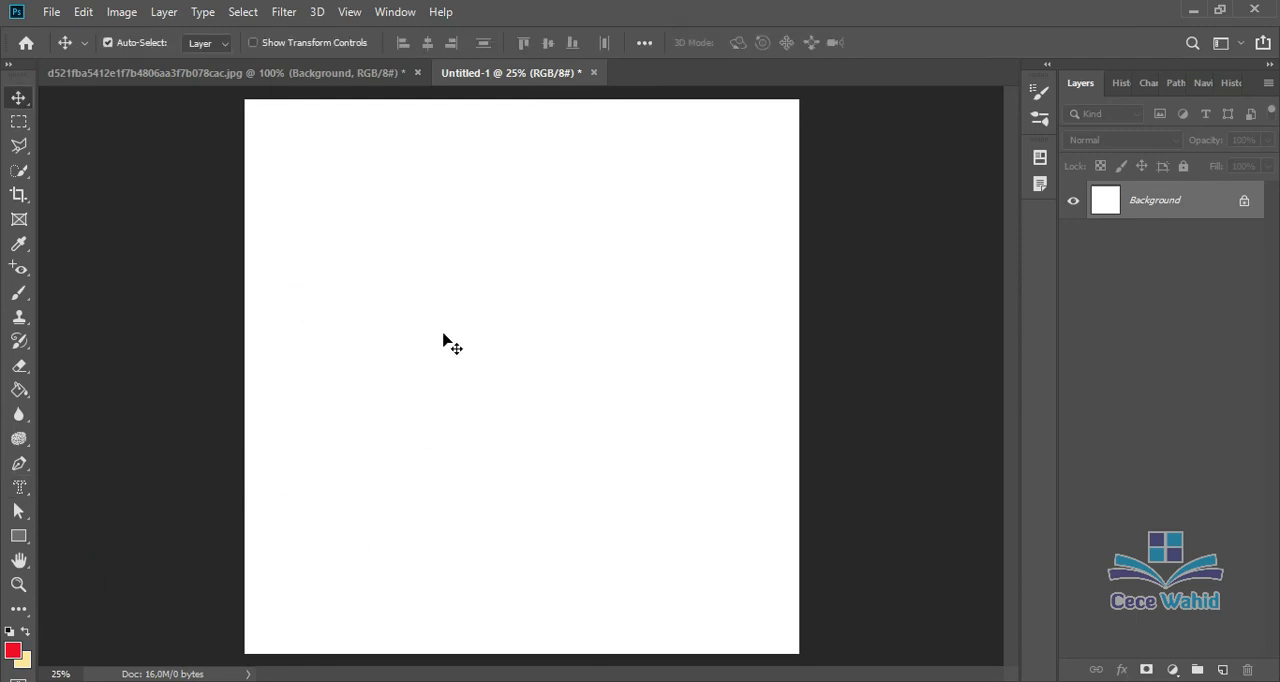
pyautogui.click(19, 487)
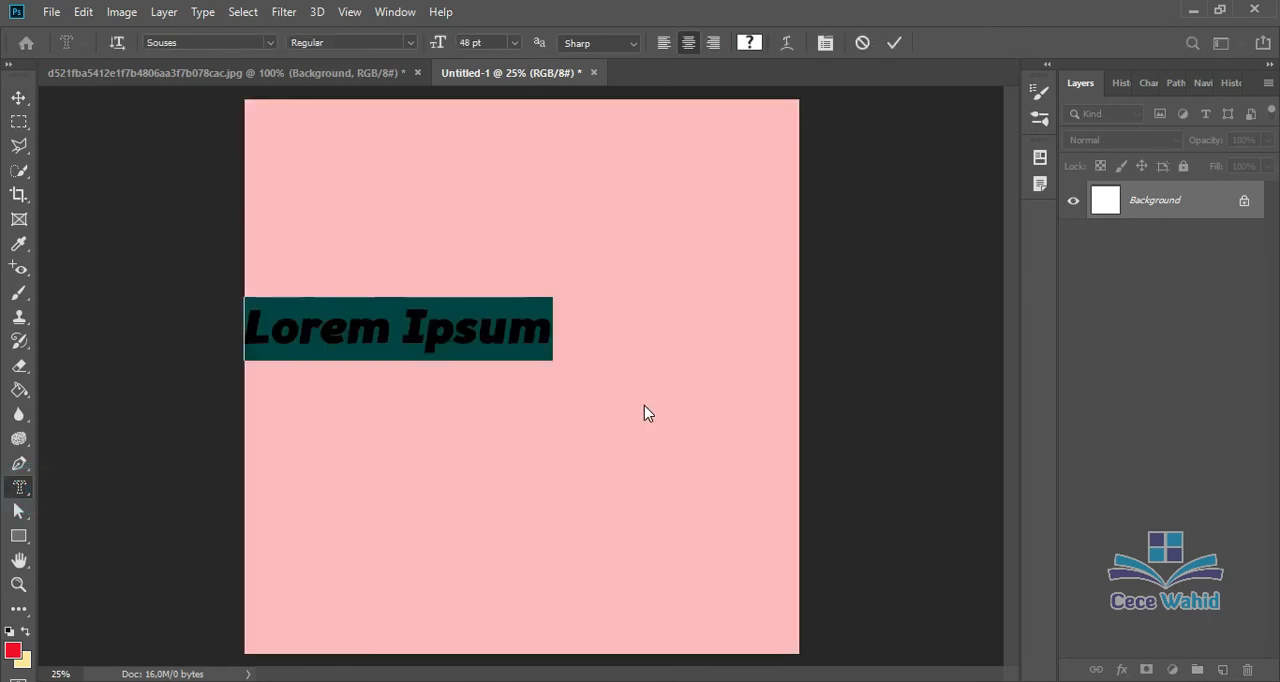
pyautogui.write('ADOBE')
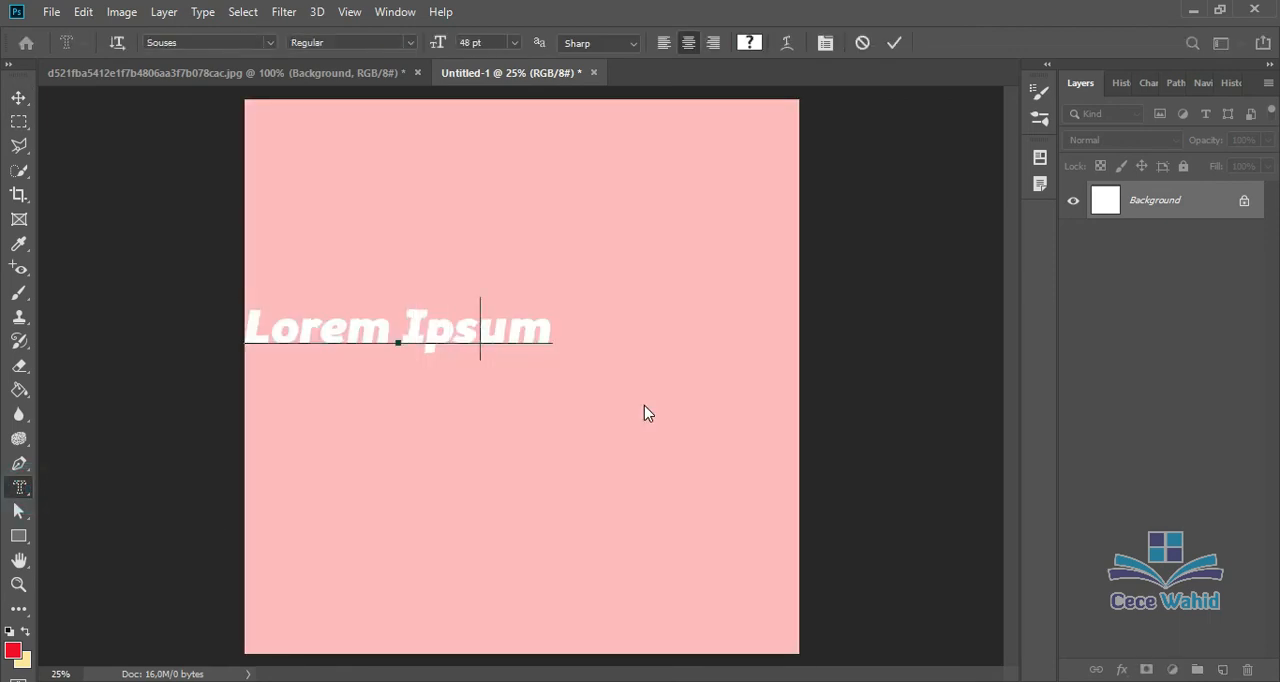
pyautogui.click(20, 98)
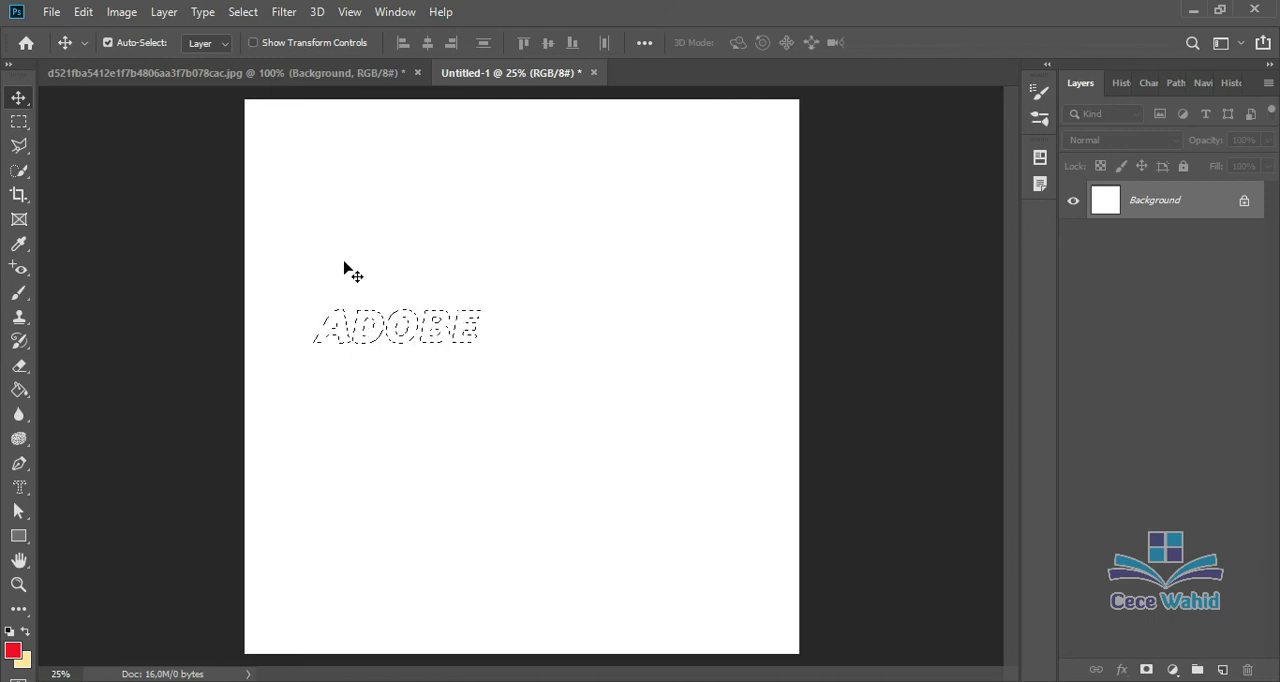
# Step: Replace the current selection with a 60 pt selection shaped like the word ADOBE, using the Horizontal Type Mask tool
pyautogui.press('ctrl')
pyautogui.hotkey('ctrl', 'd')
pyautogui.click(21, 488)
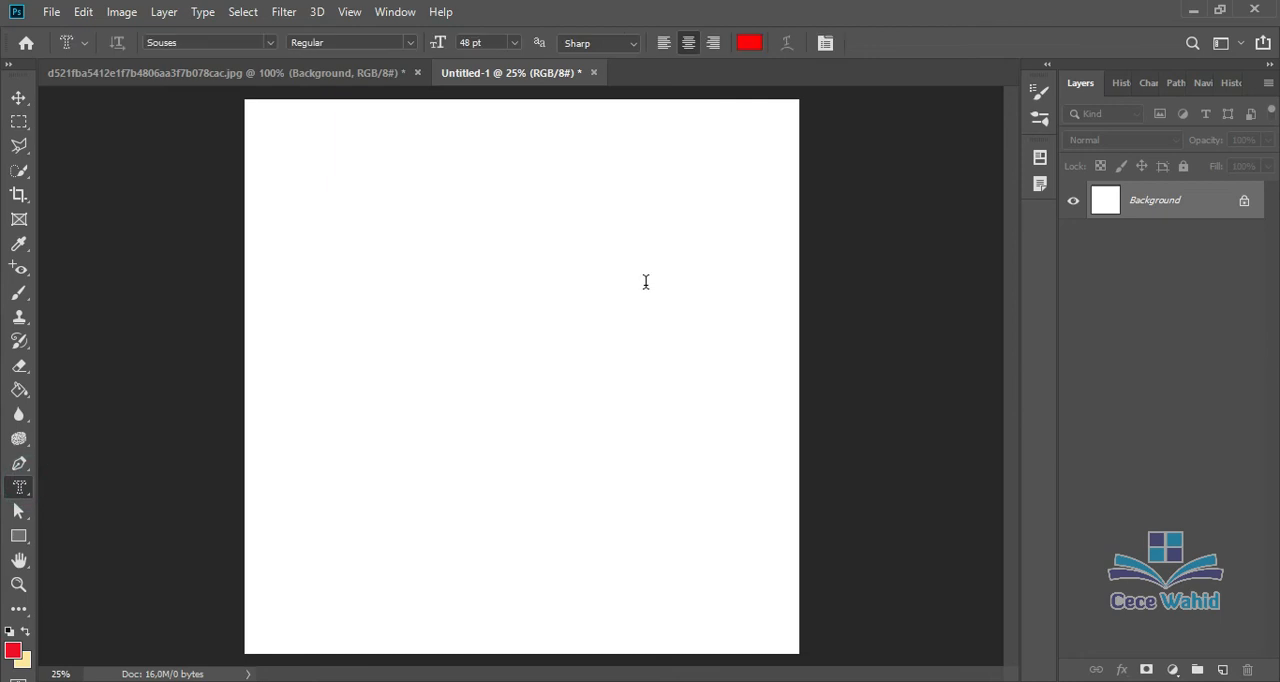
pyautogui.click(514, 42)
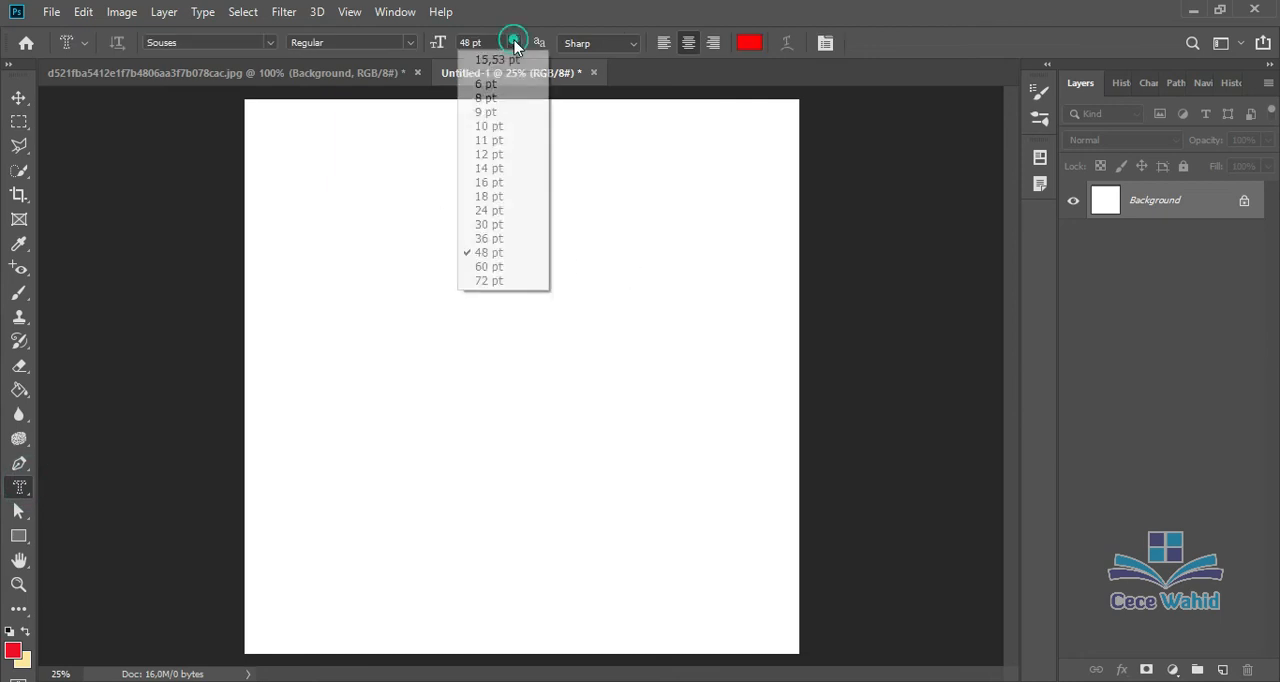
pyautogui.click(516, 267)
pyautogui.click(418, 313)
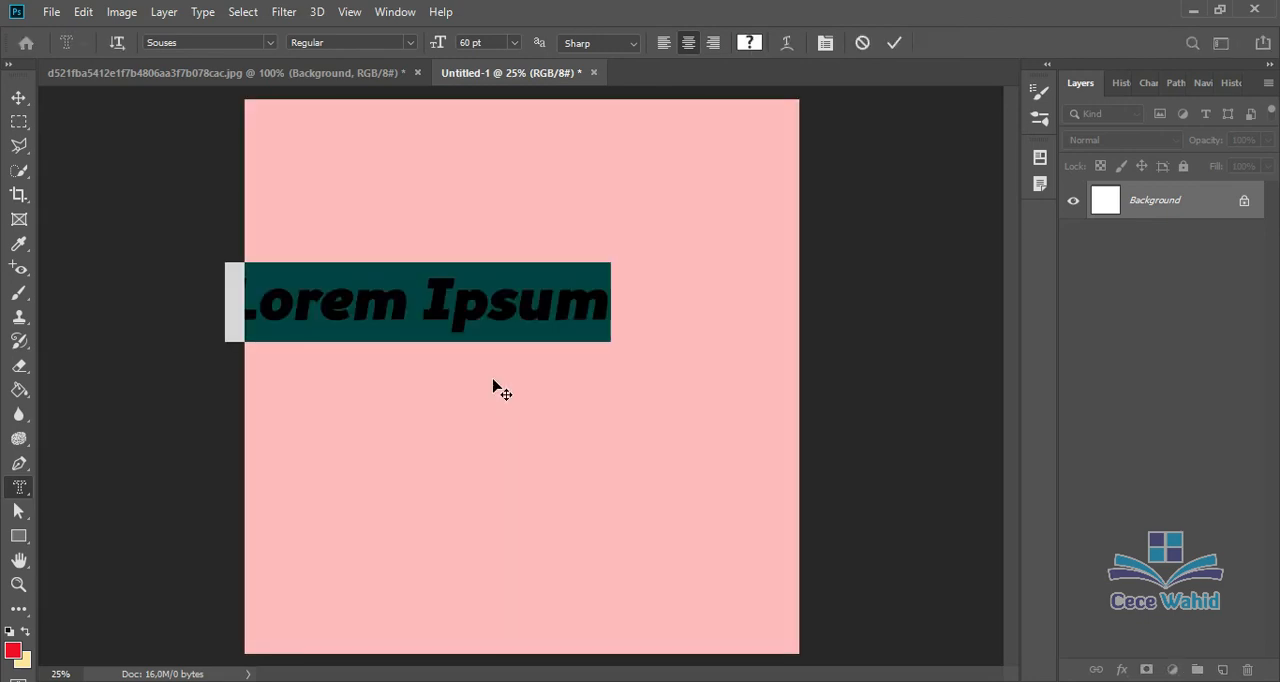
pyautogui.write('ADOBE')
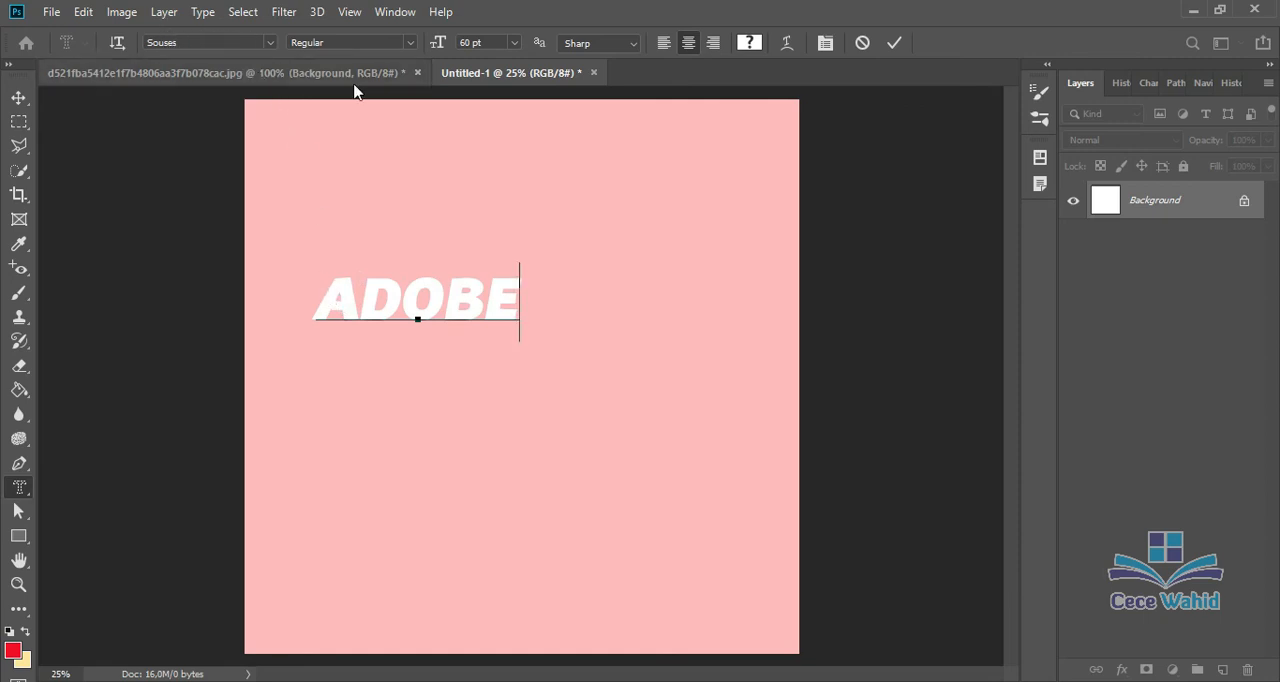
pyautogui.click(631, 48)
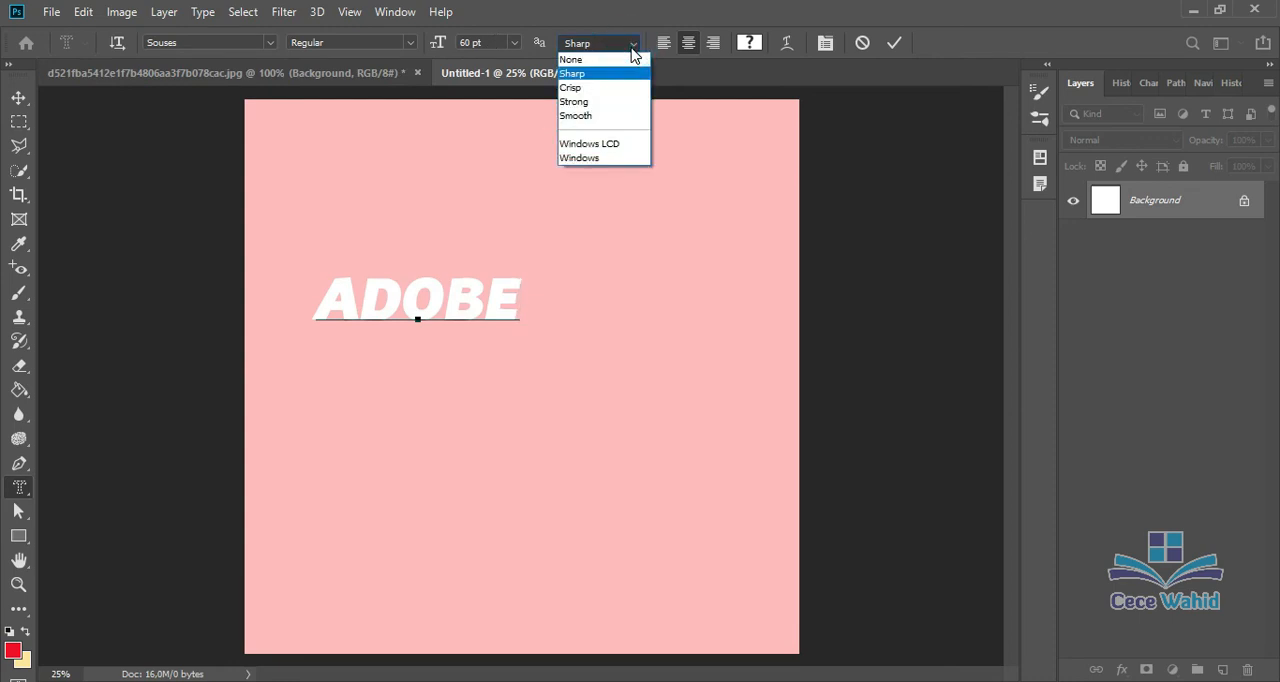
pyautogui.click(633, 46)
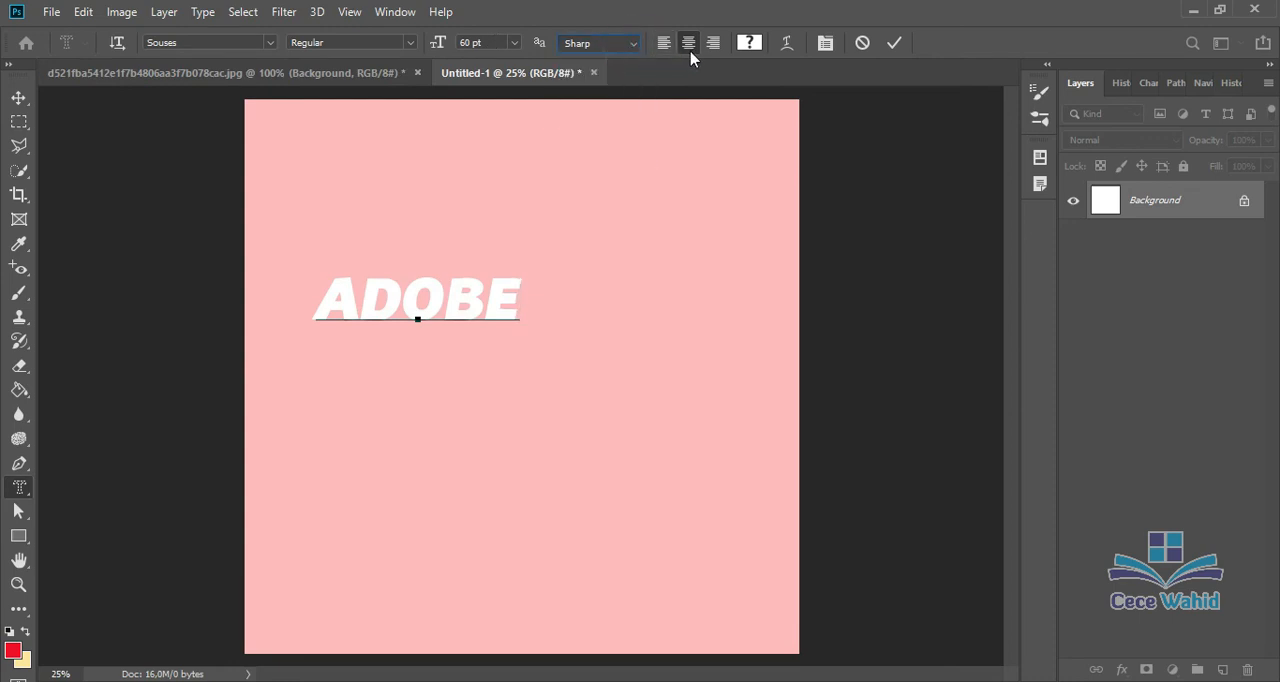
pyautogui.click(890, 46)
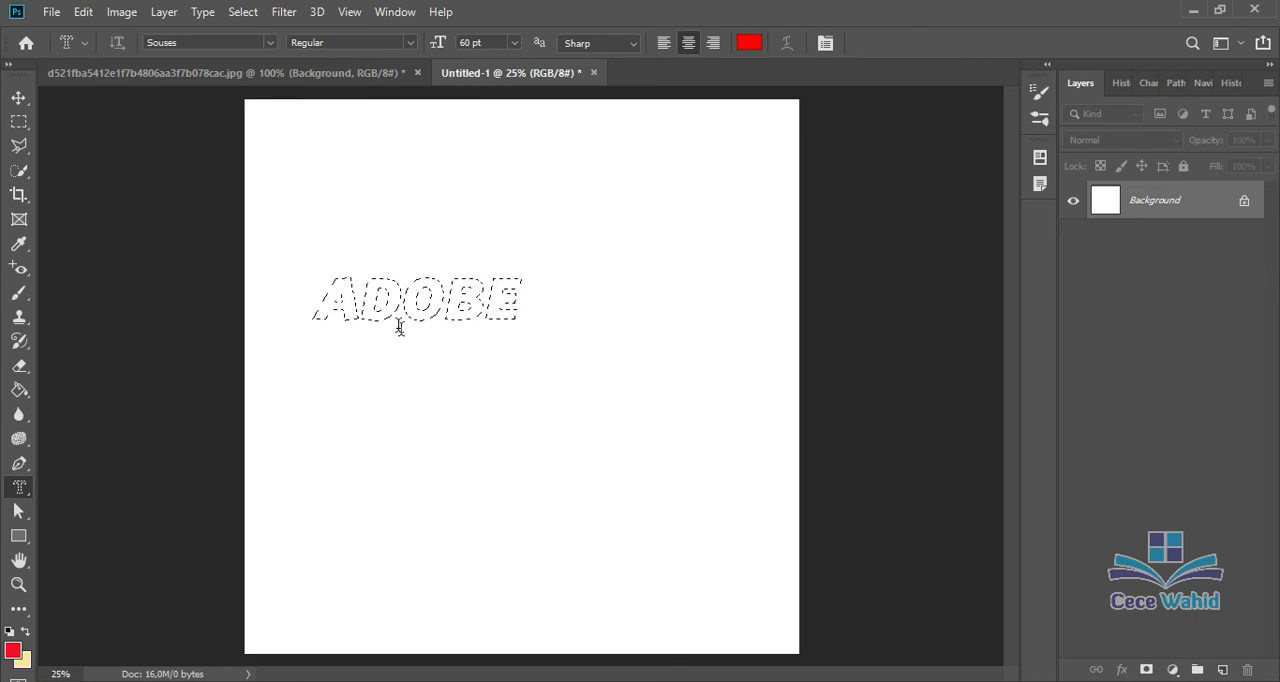
# Step: Fill the ADOBE selection with the background color, and unlock the Background layer to cut the letters out of it
pyautogui.hotkey('shift', 'F5')
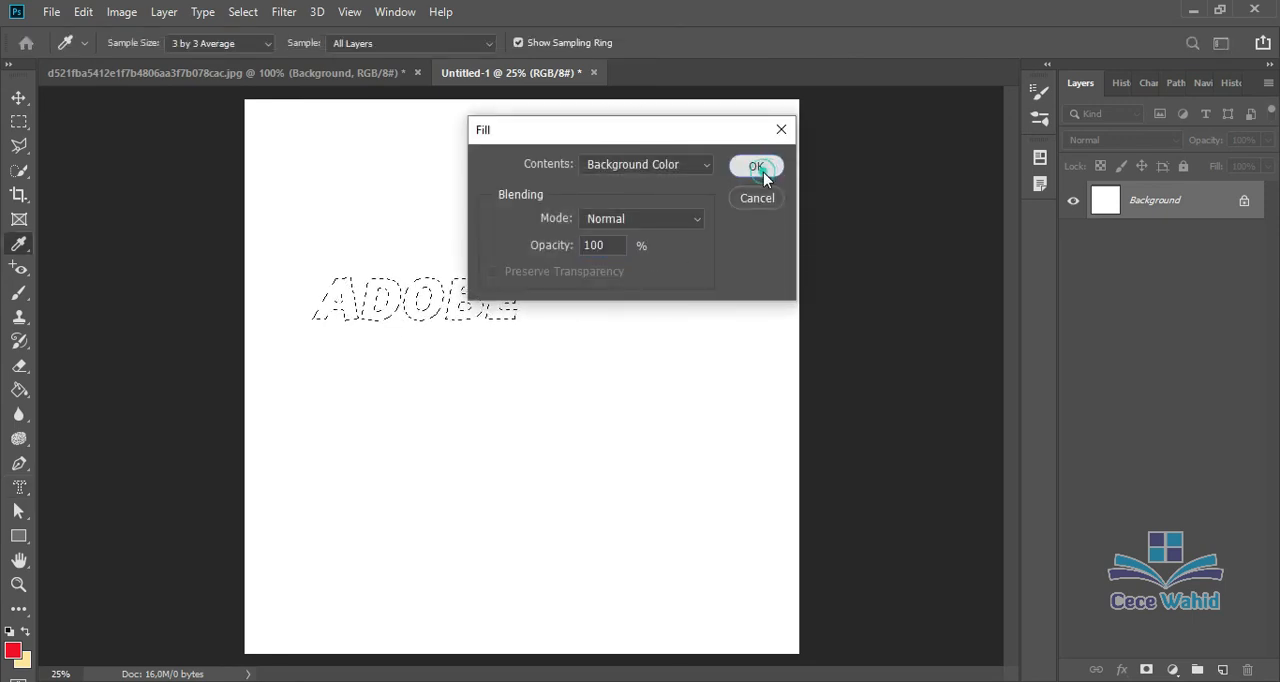
pyautogui.click(757, 167)
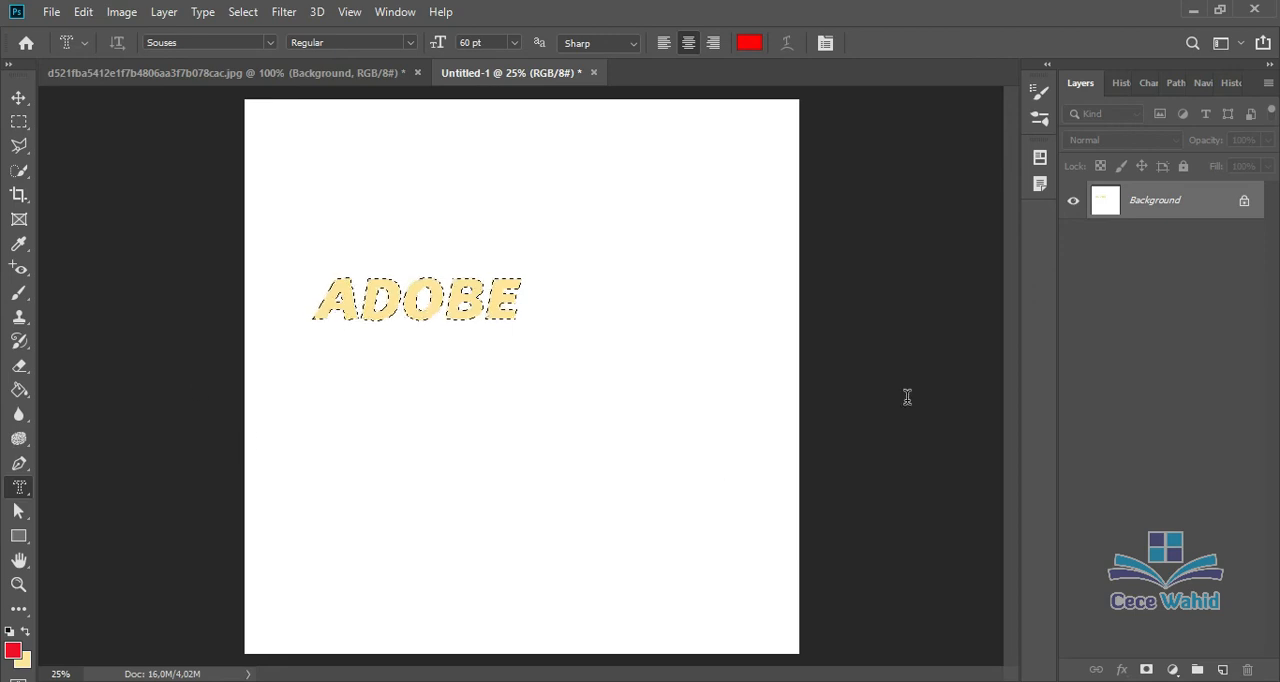
pyautogui.click(1245, 203)
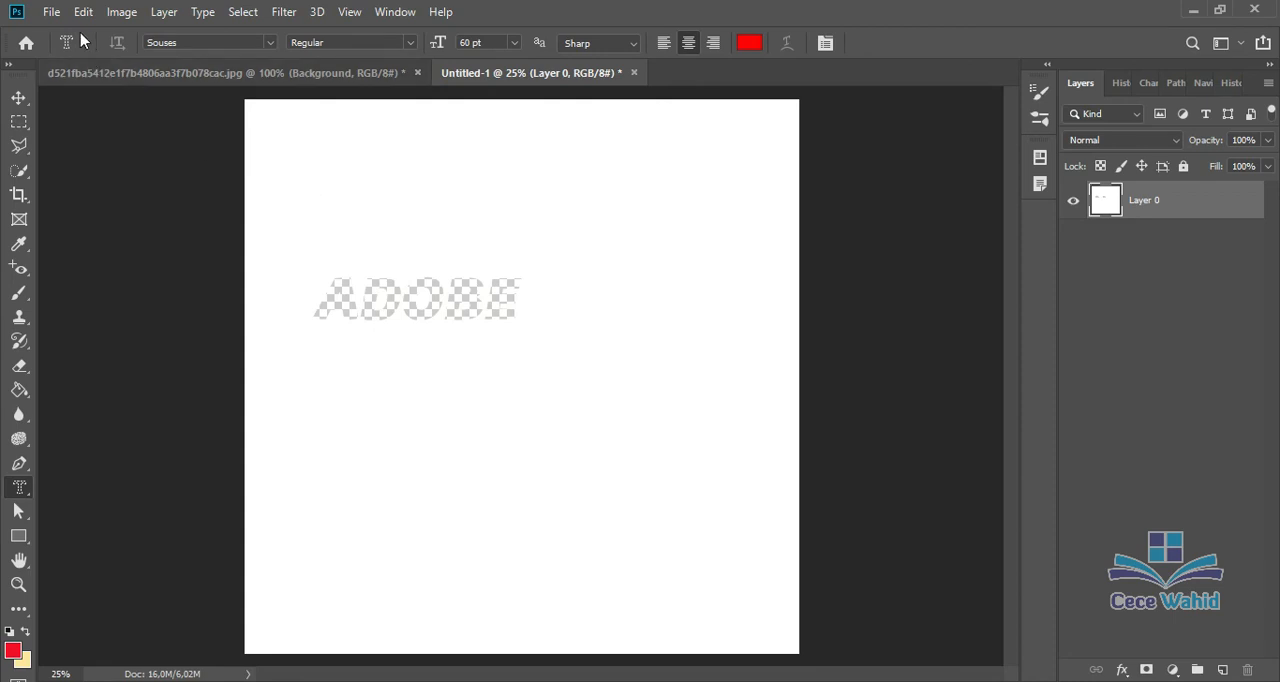
# Step: Place the rice image as an embedded object and move its layer below Layer 0
pyautogui.click(52, 13)
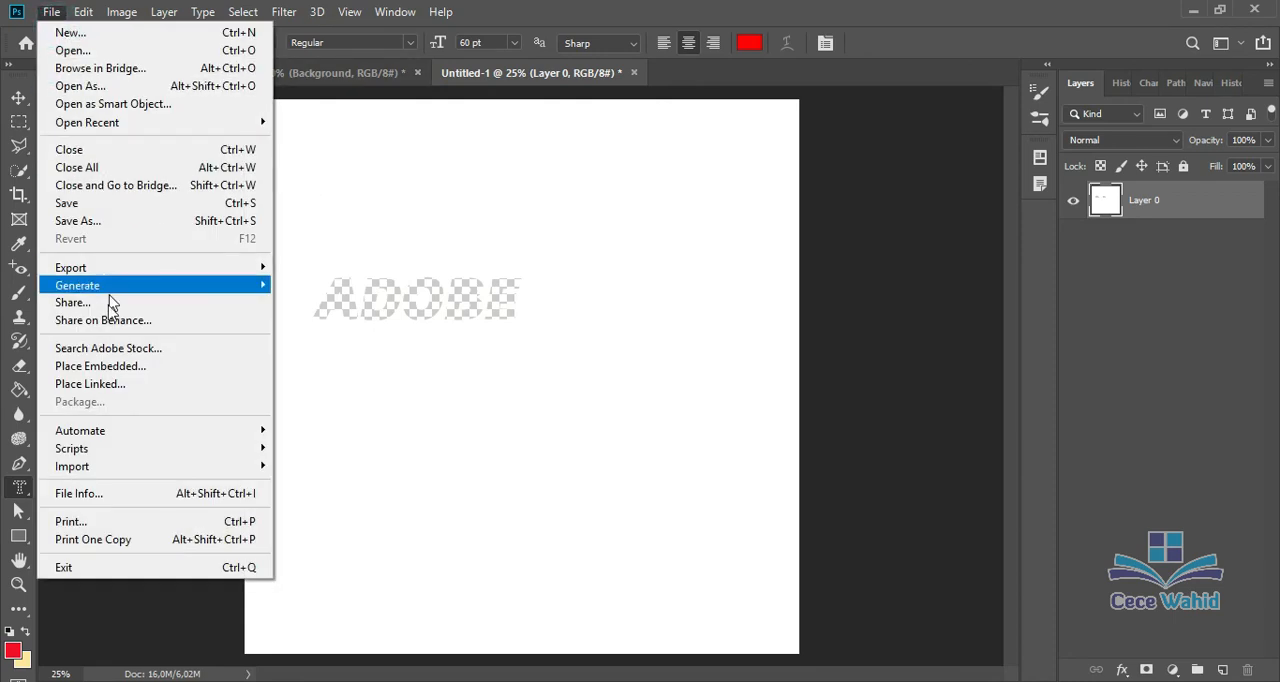
pyautogui.click(119, 373)
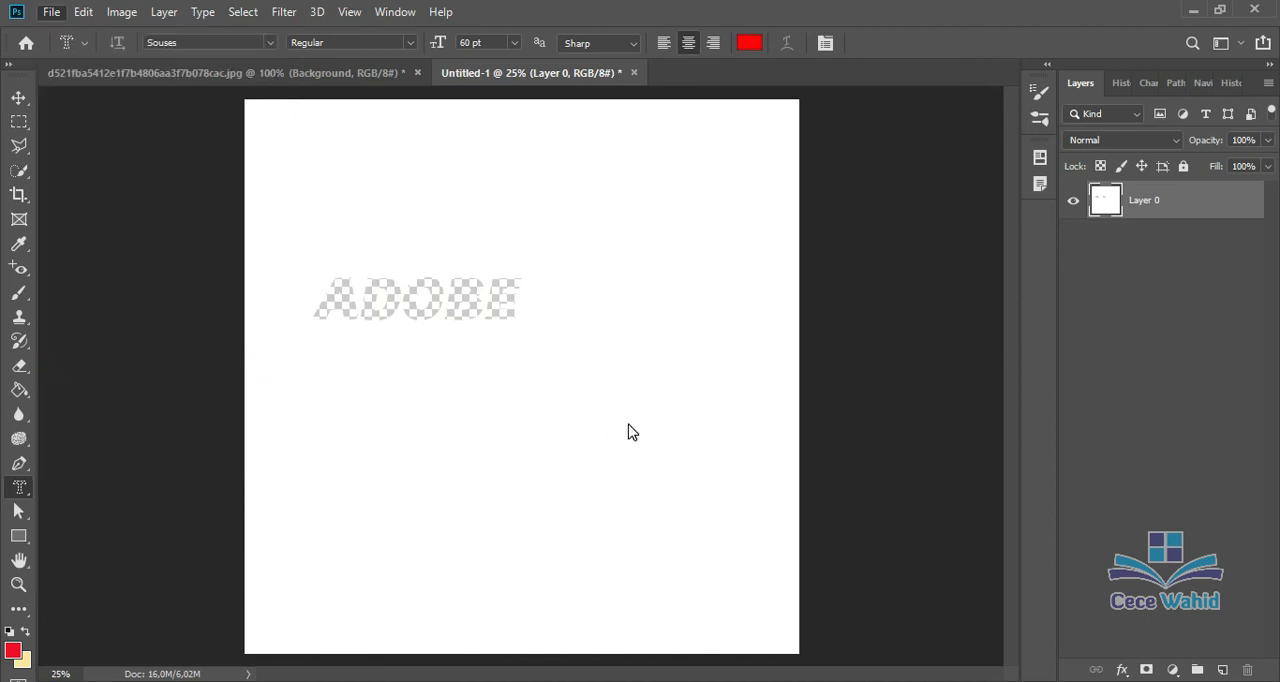
pyautogui.click(349, 167)
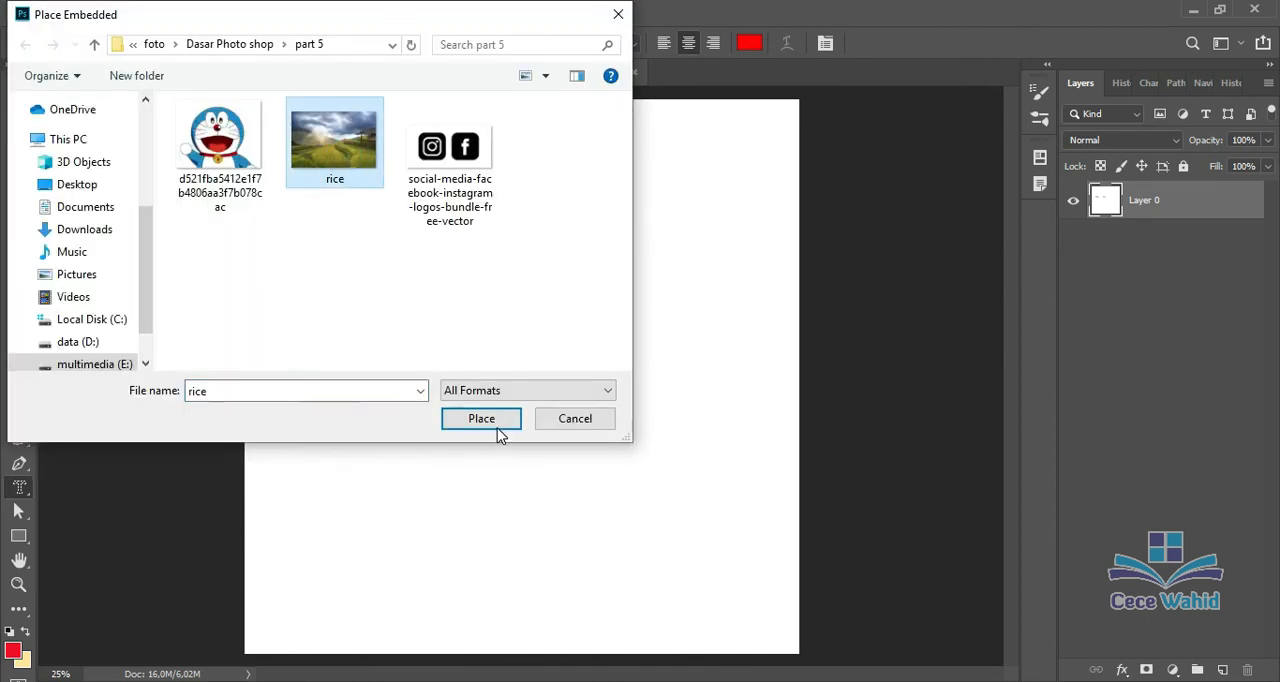
pyautogui.click(497, 426)
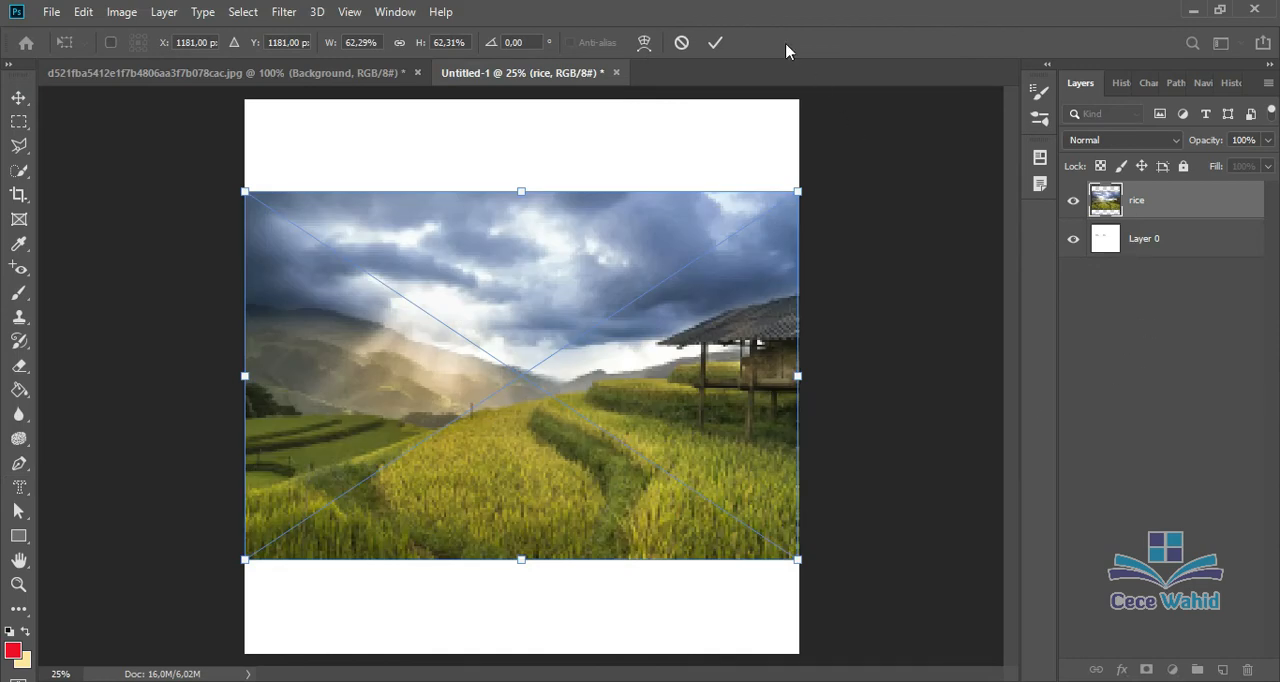
pyautogui.click(716, 40)
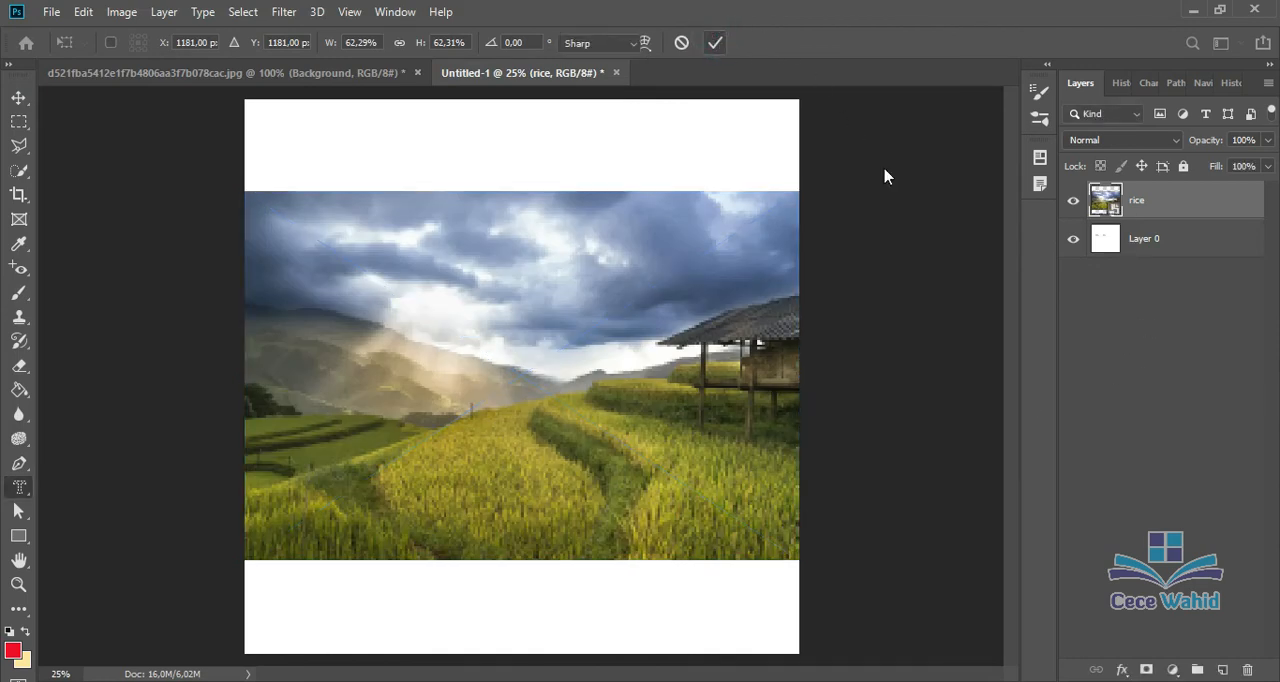
pyautogui.press('t')
pyautogui.moveTo(1138, 204); pyautogui.dragTo(1158, 294)
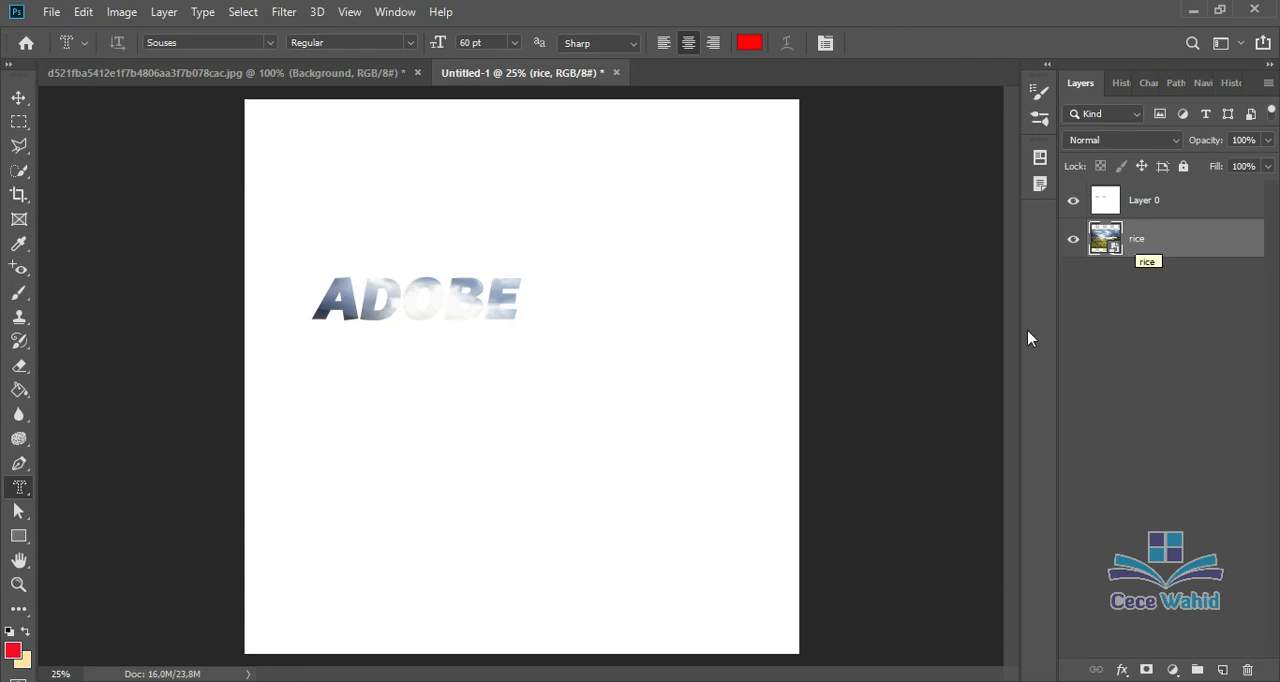
pyautogui.click(18, 98)
pyautogui.moveTo(572, 377); pyautogui.dragTo(586, 419)
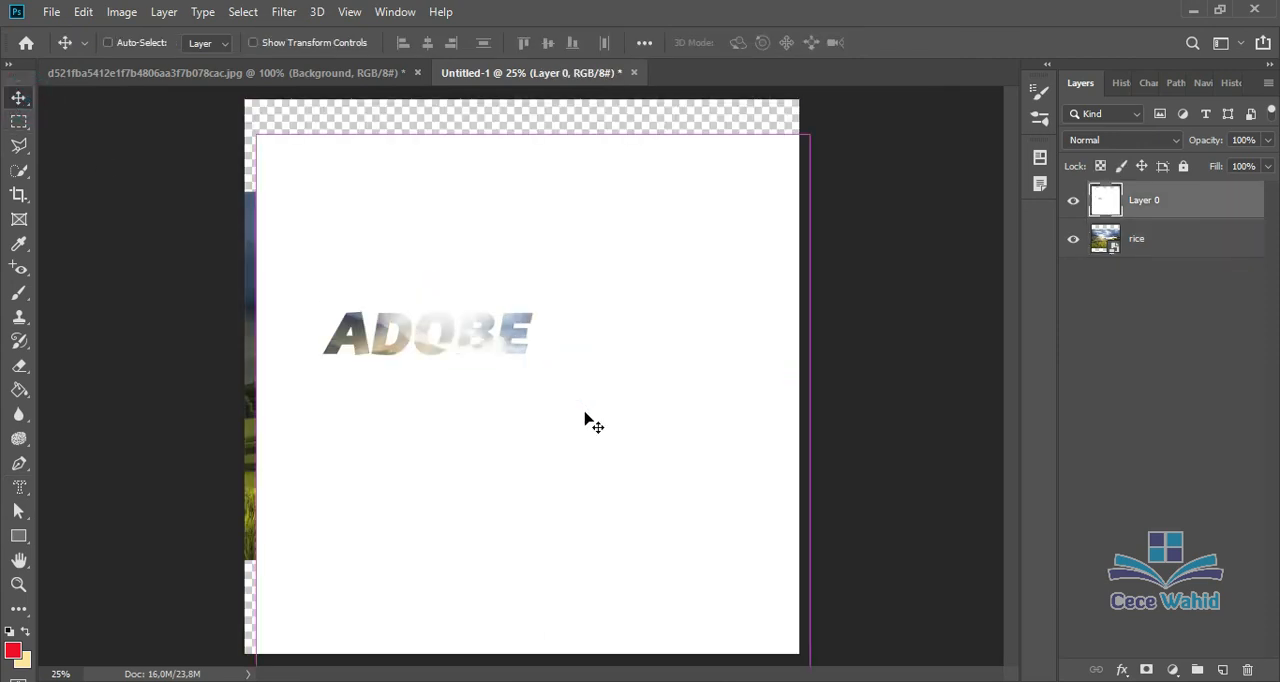
pyautogui.hotkey('ctrl', 'z')
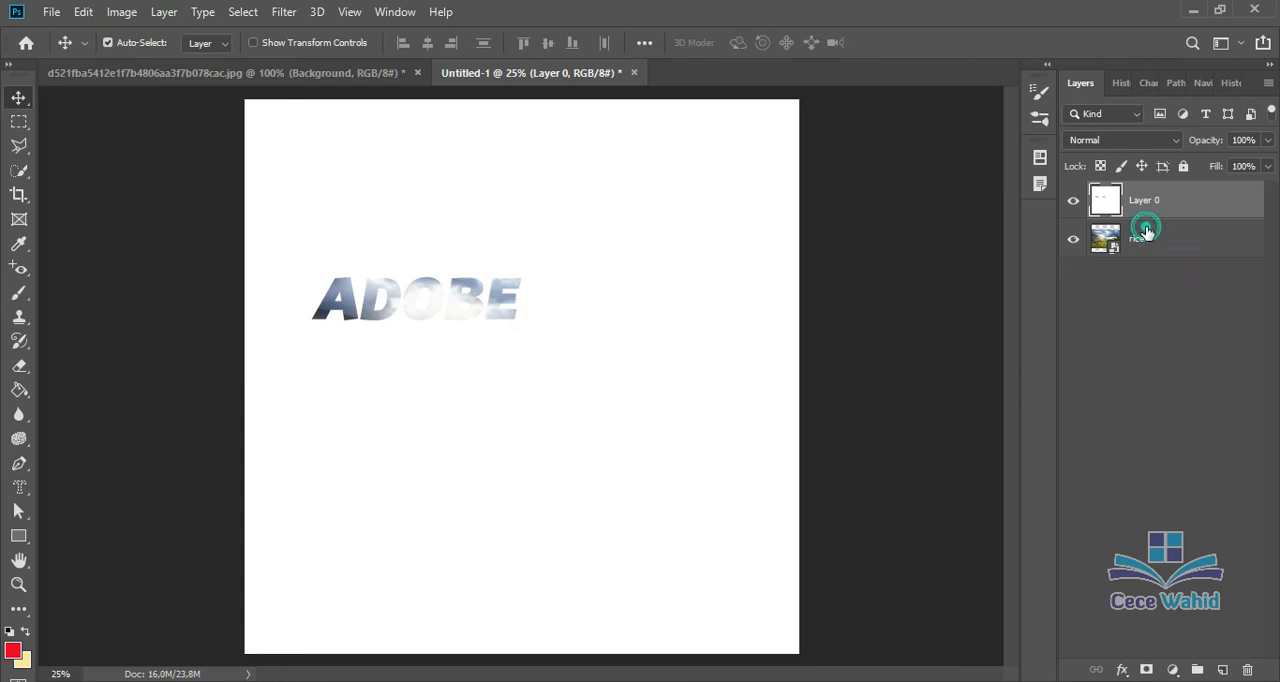
# Step: Move the rice photo upward behind the cut-out so the green fields fill the ADOBE letters
pyautogui.click(1140, 236)
pyautogui.hotkey('ctrl', ';')
pyautogui.moveTo(510, 347); pyautogui.dragTo(543, 168)
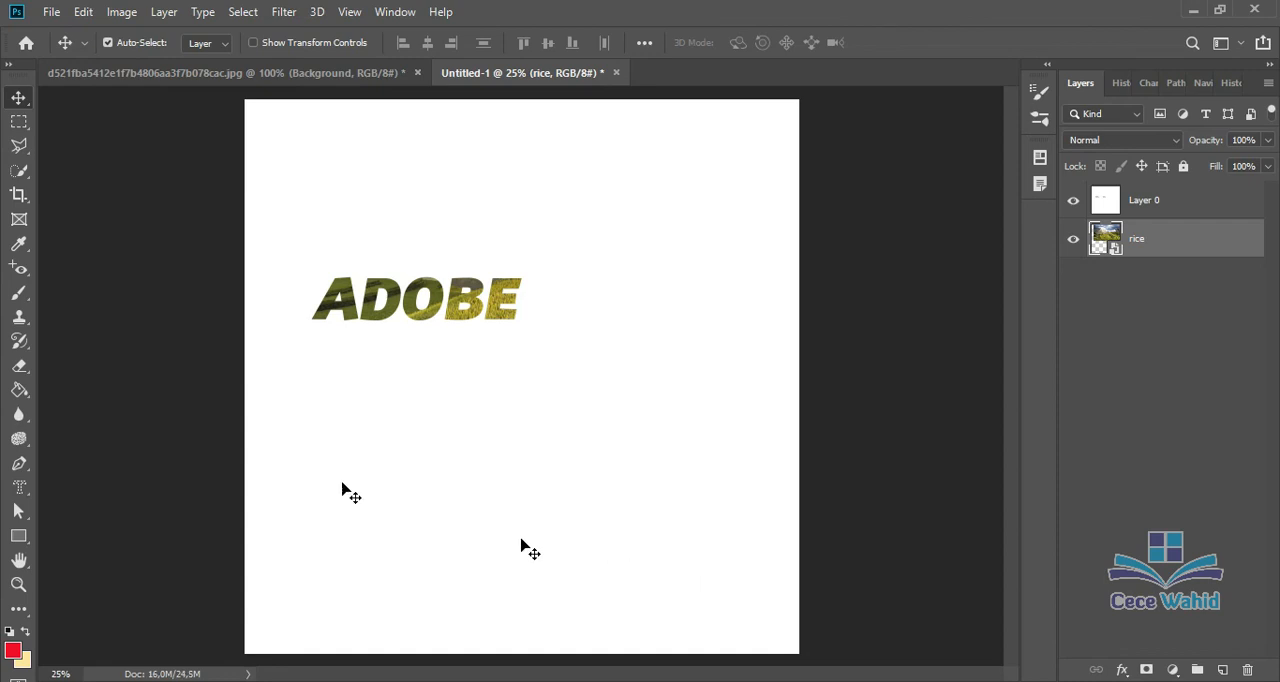
# Step: Create a vertical ADOBE selection beside the horizontal word on Layer 0 with the Vertical Type Mask tool
pyautogui.click(20, 487)
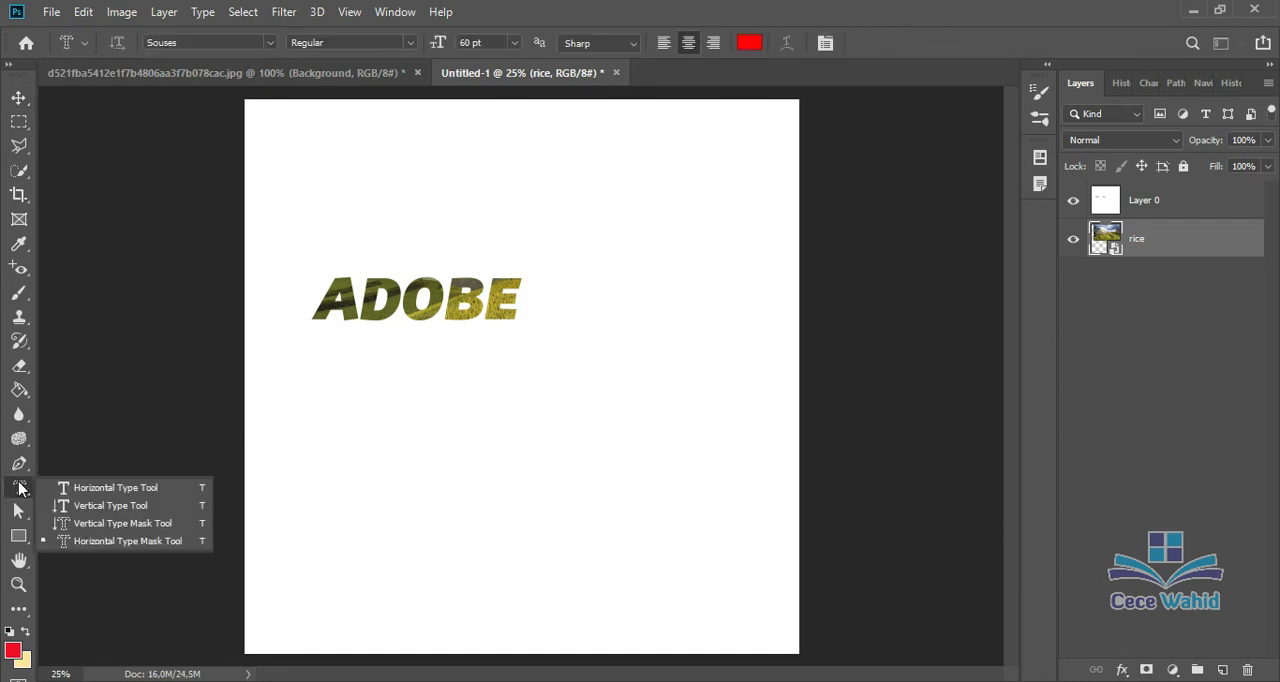
pyautogui.click(123, 524)
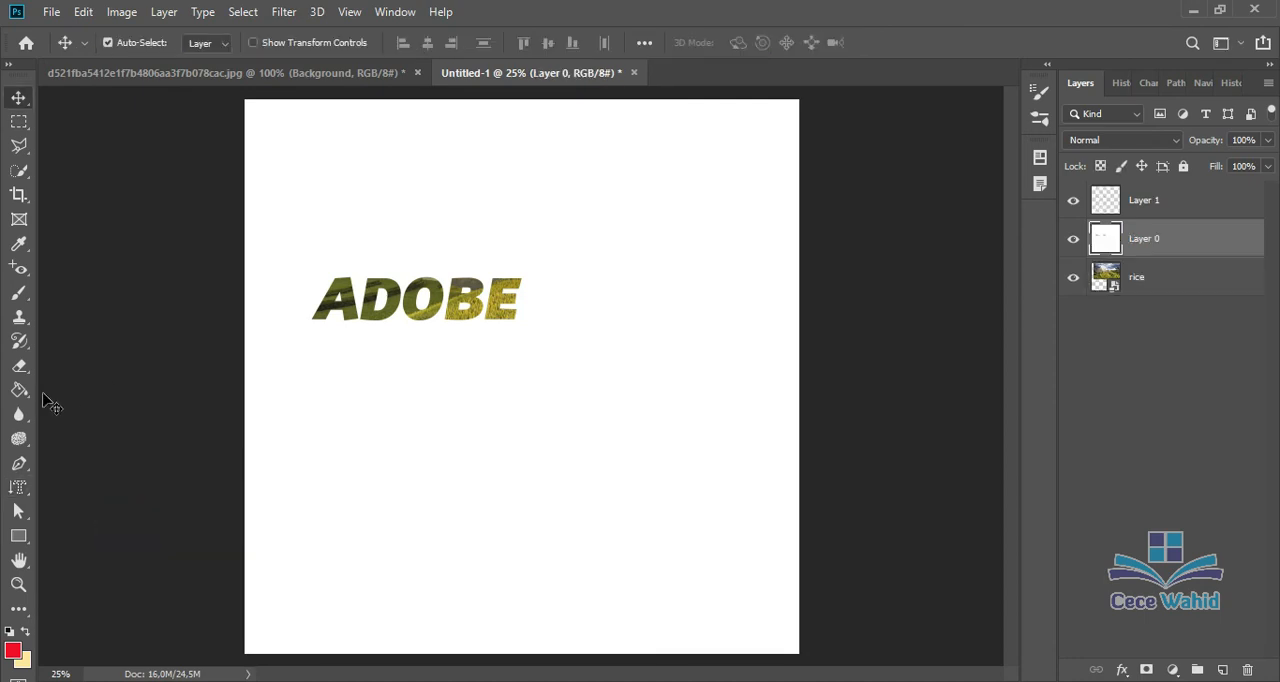
pyautogui.click(18, 487)
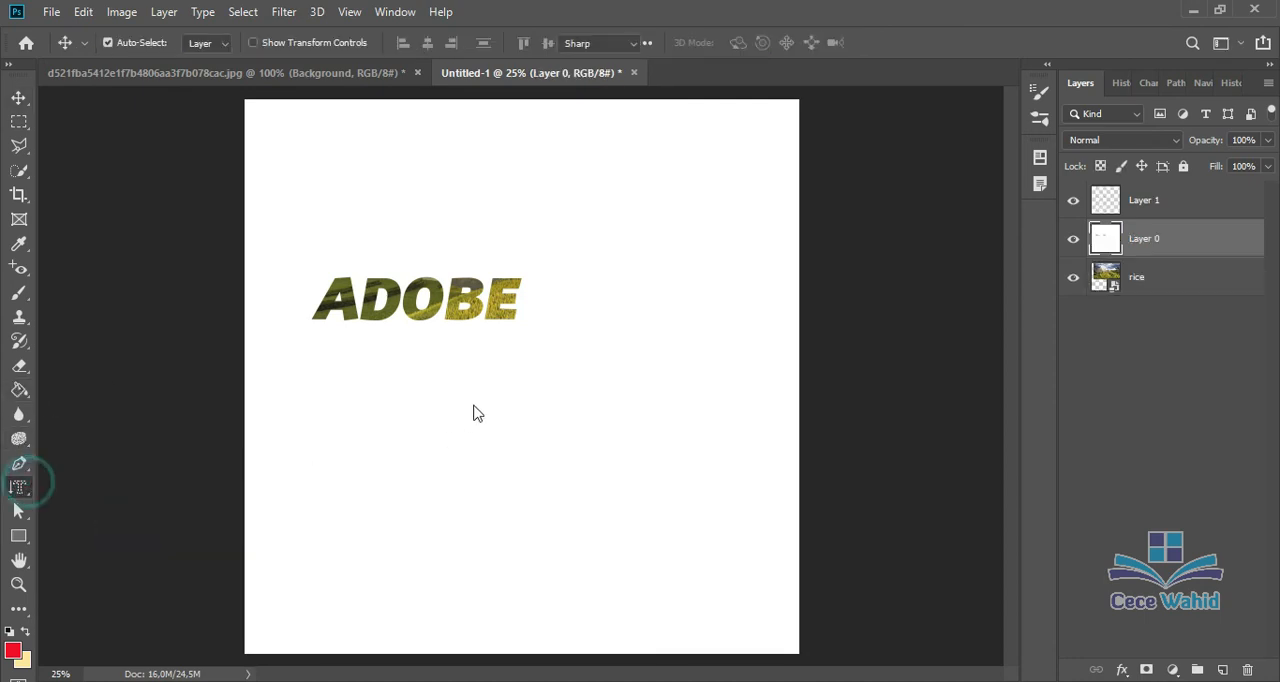
pyautogui.click(574, 369)
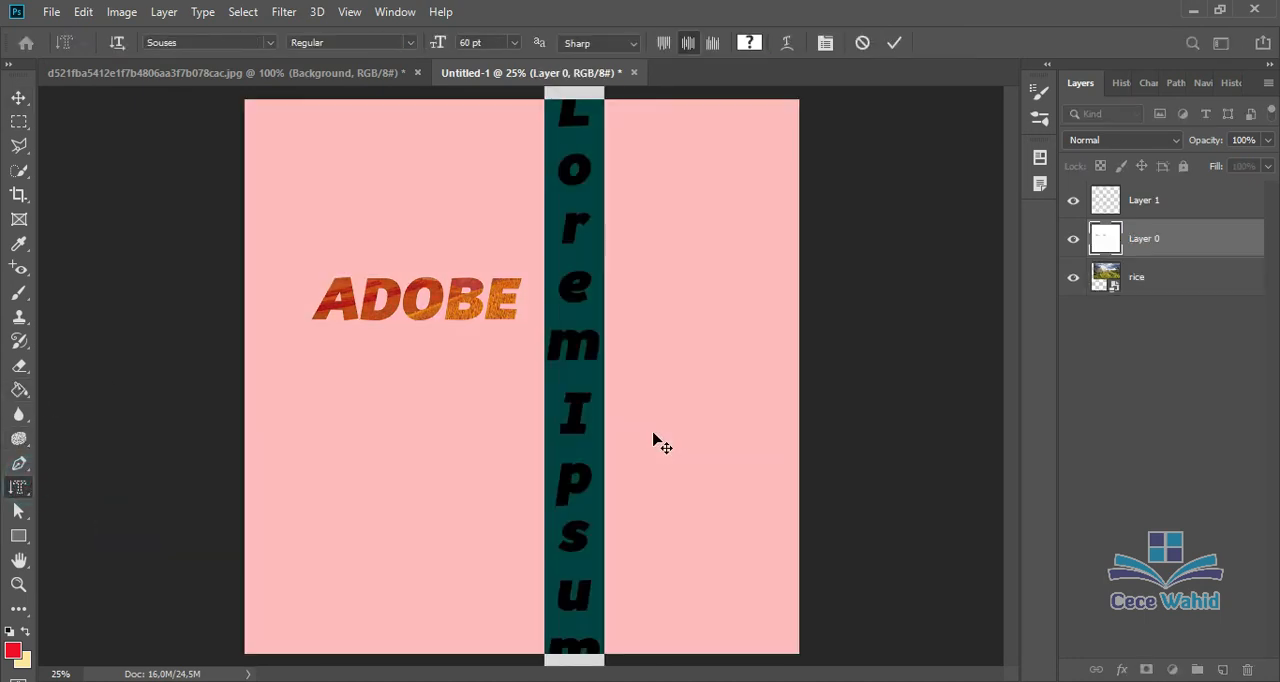
pyautogui.write('ADOBE')
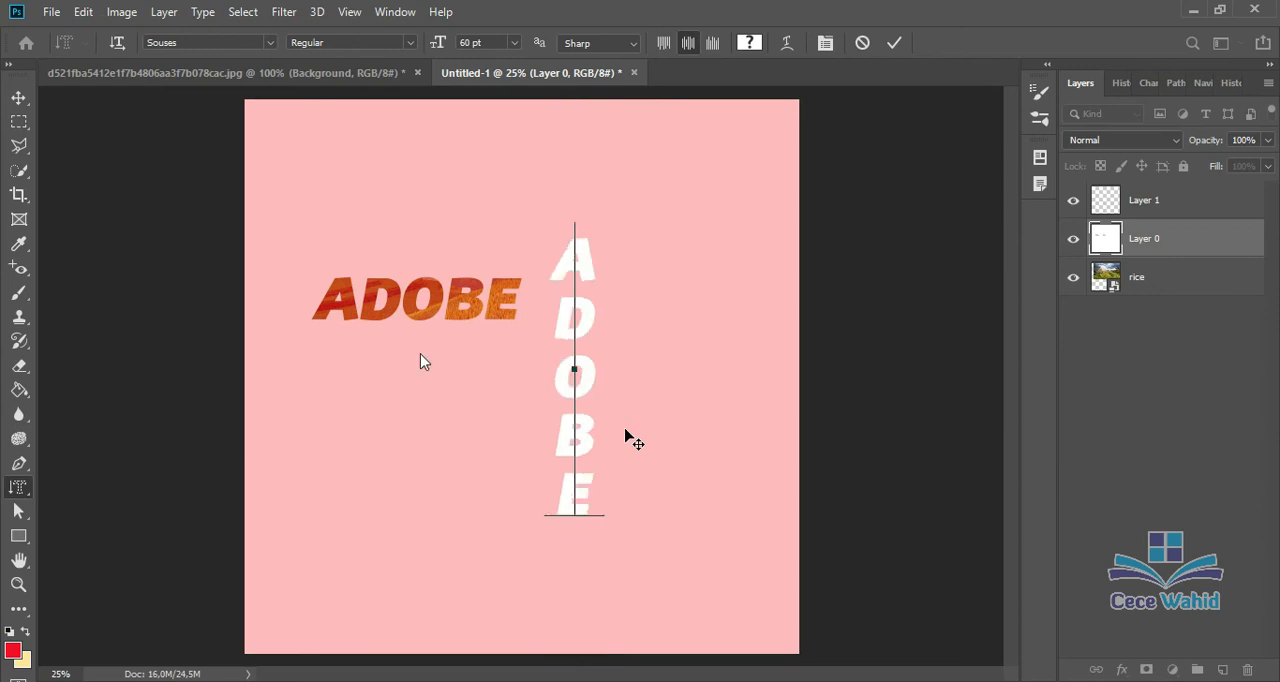
pyautogui.click(18, 97)
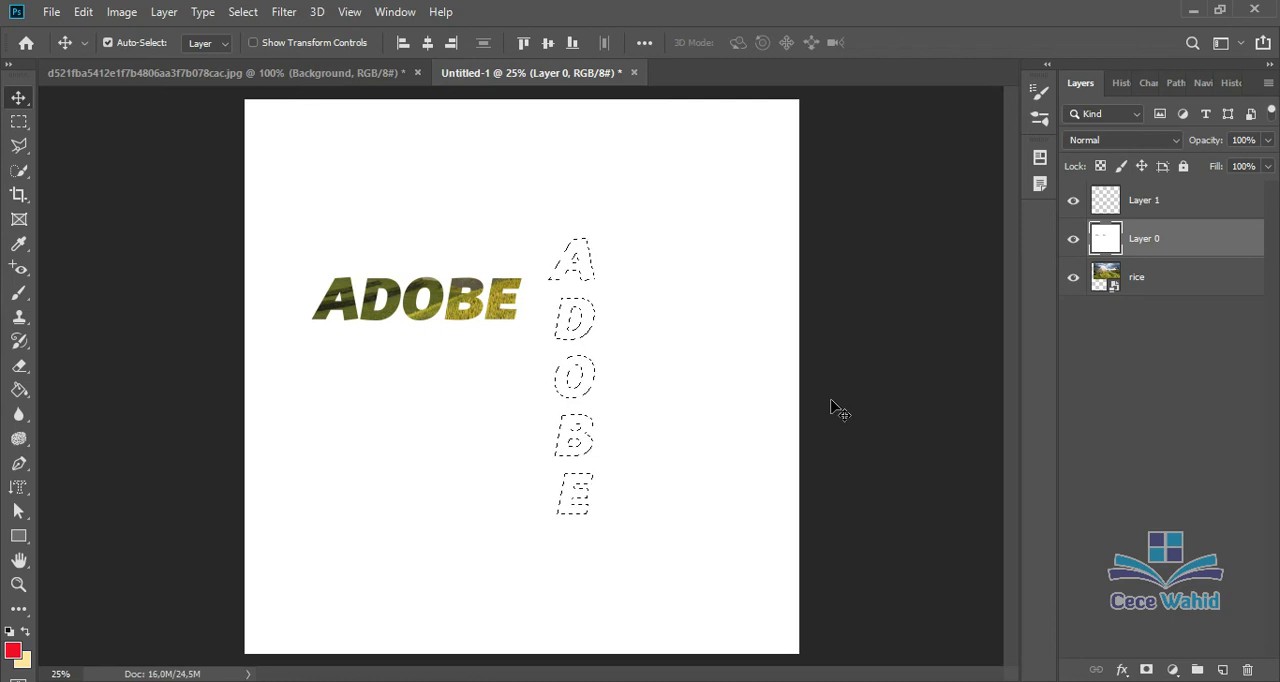
# Step: Cut the vertical ADOBE selection out of Layer 0 and nudge the layer slightly upward
pyautogui.press('Delete')
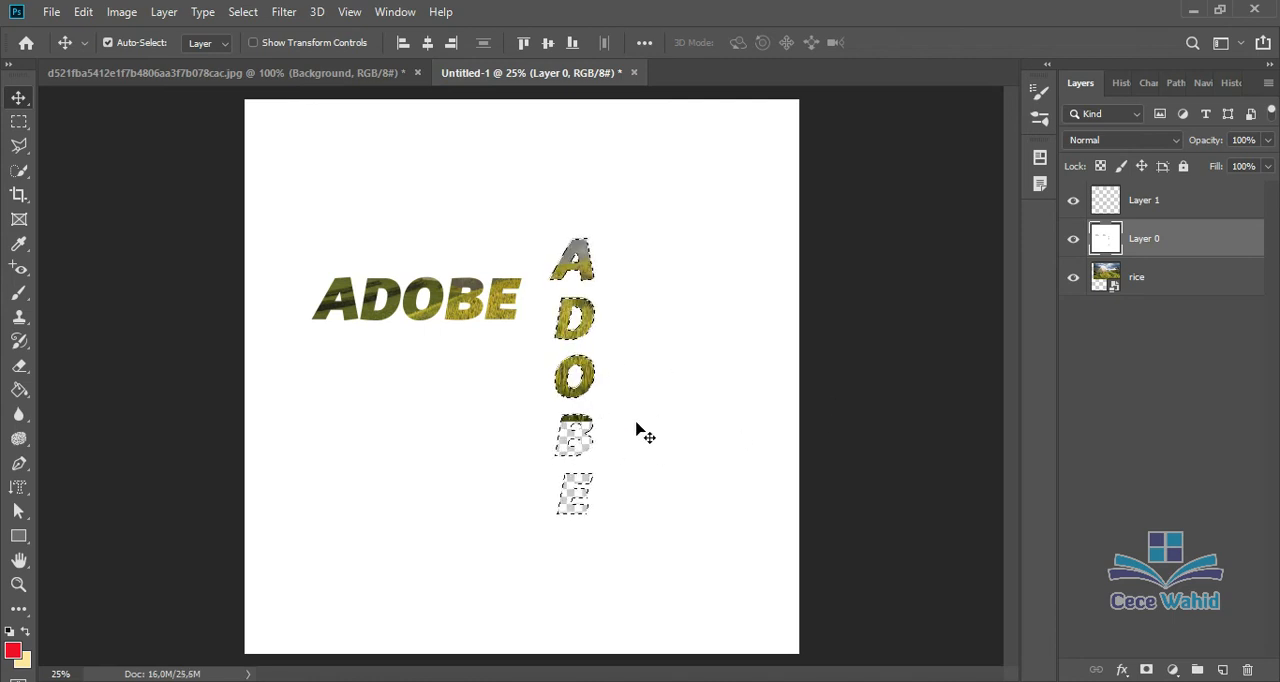
pyautogui.hotkey('ctrl', 'd')
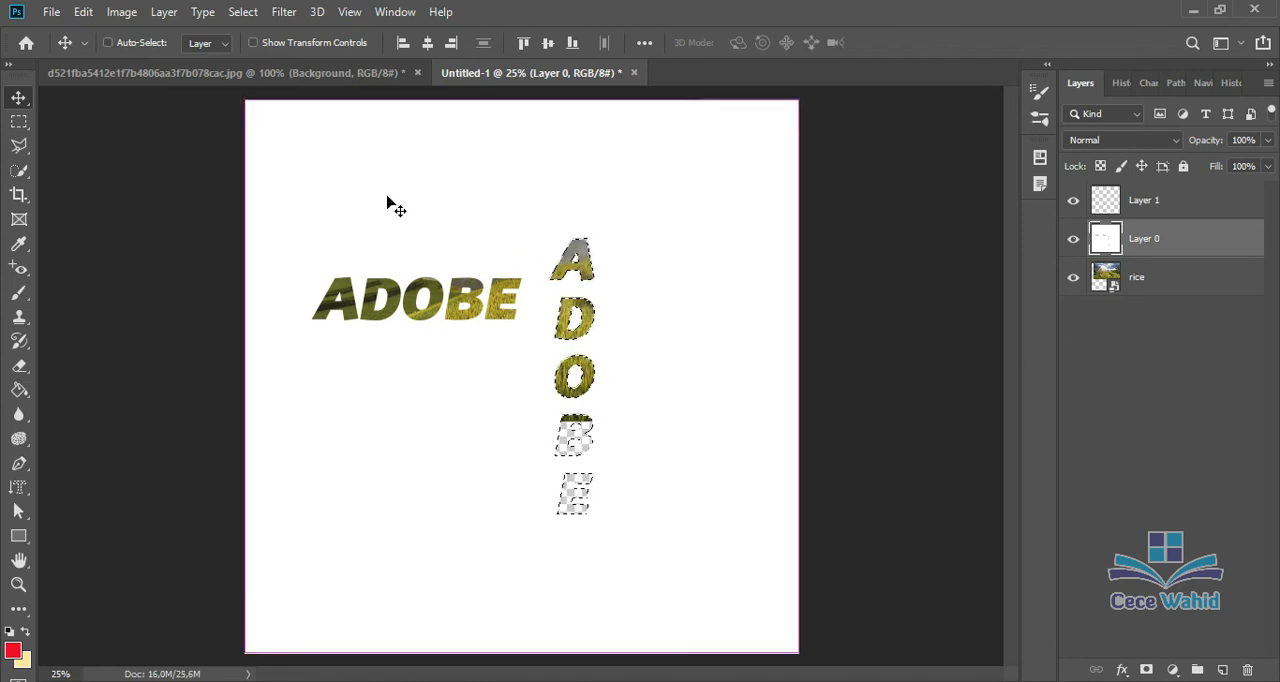
pyautogui.click(1157, 284)
pyautogui.moveTo(866, 331); pyautogui.dragTo(866, 322)
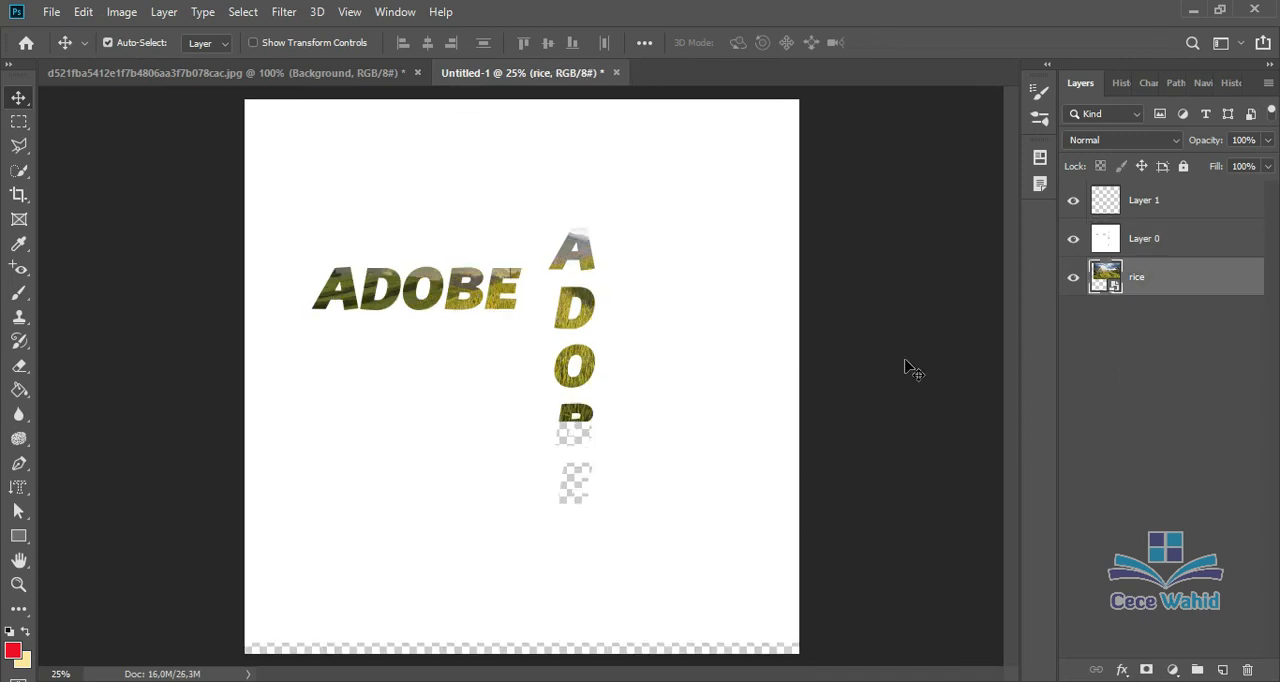
pyautogui.click(24, 488)
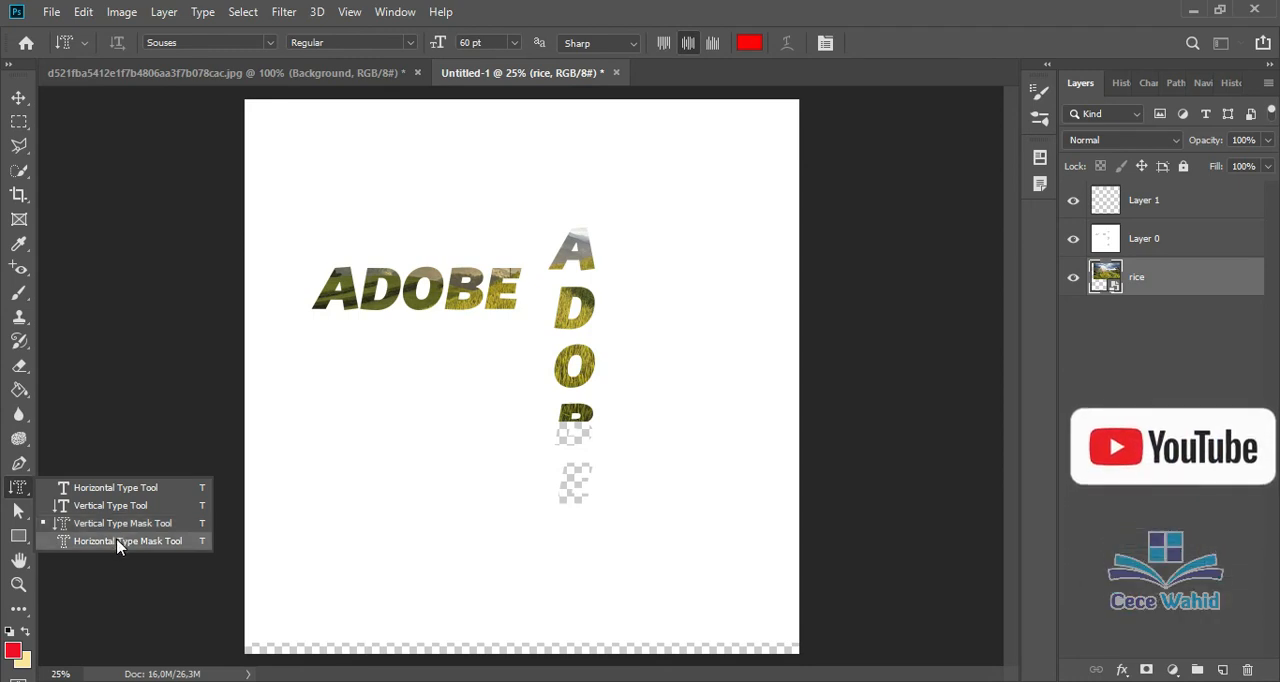
pyautogui.click(21, 89)
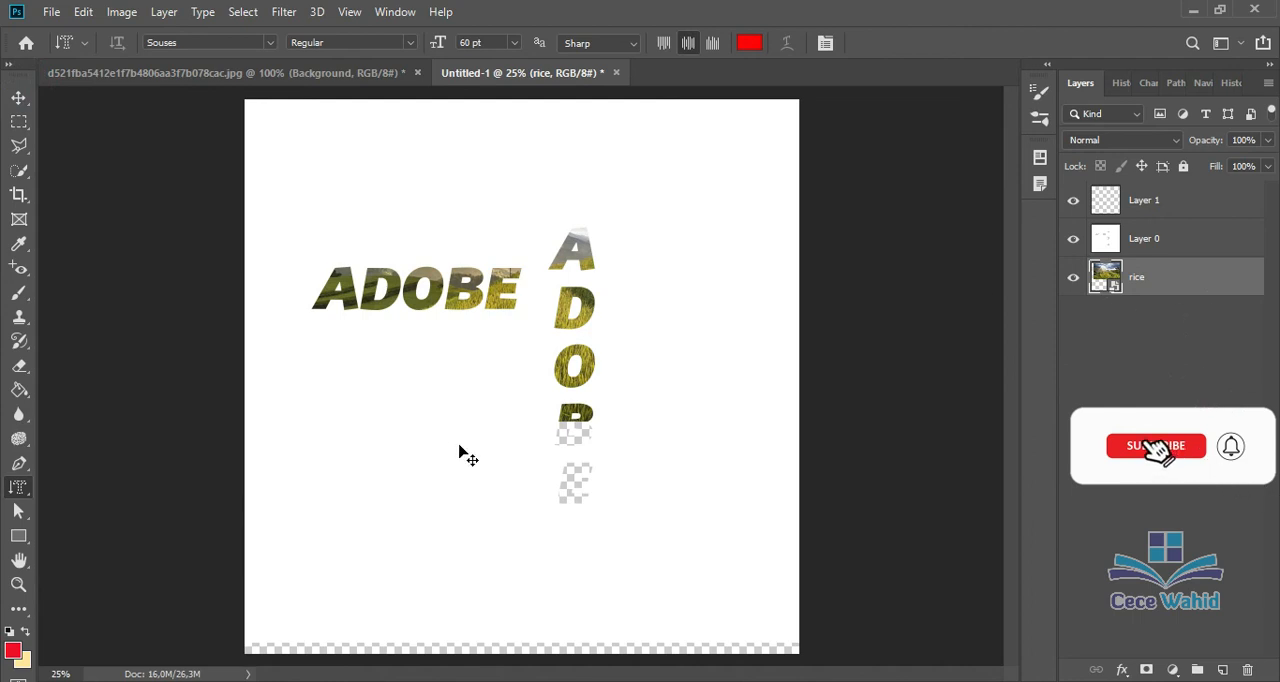
# Step: Undo the masked lettering, the placed rice image and the layer changes, back to the blank locked Background layer
pyautogui.hotkey('ctrl', 'z')
pyautogui.hotkey('ctrl', 'z')
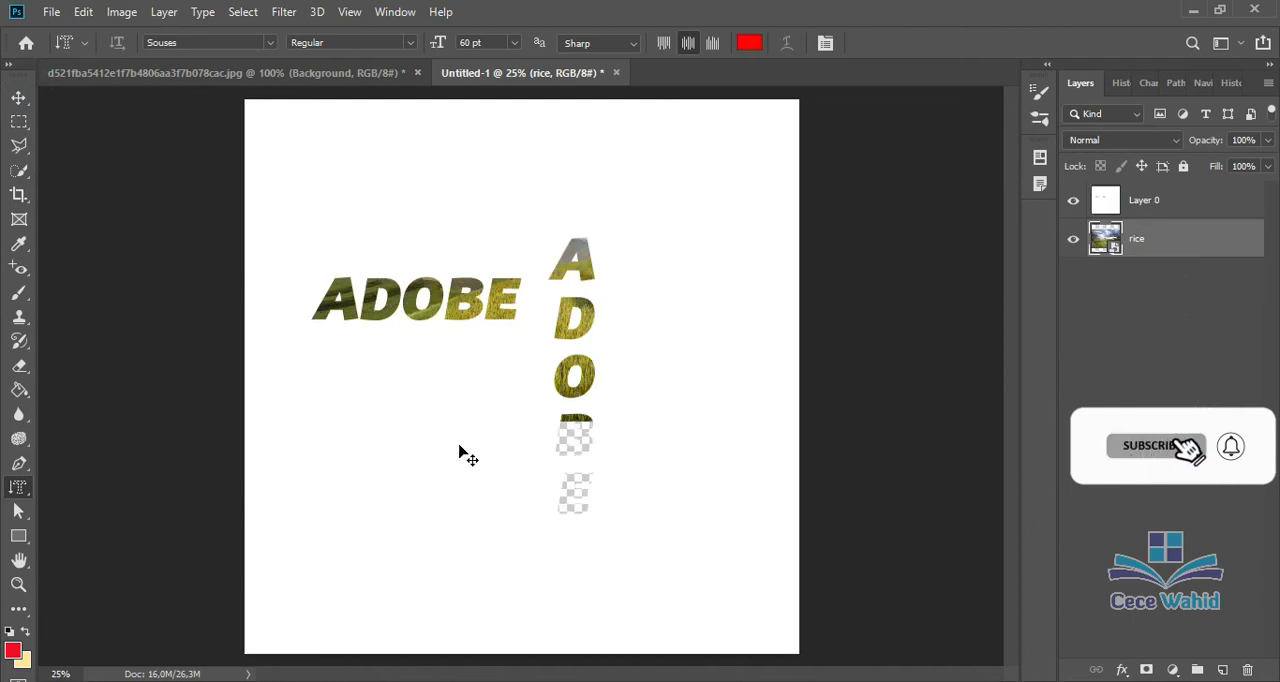
pyautogui.hotkey('ctrl', 'z')
pyautogui.hotkey('ctrl', 'z')
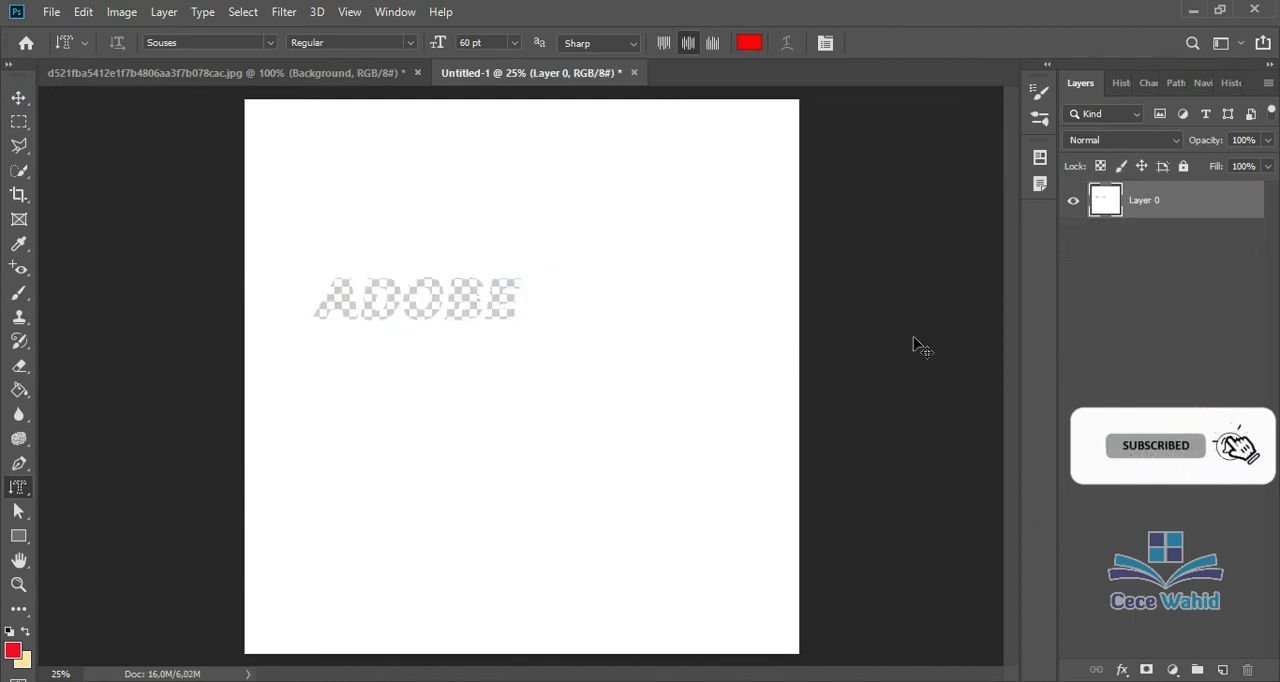
pyautogui.hotkey('ctrl', 'z')
pyautogui.hotkey('ctrl', 'z')
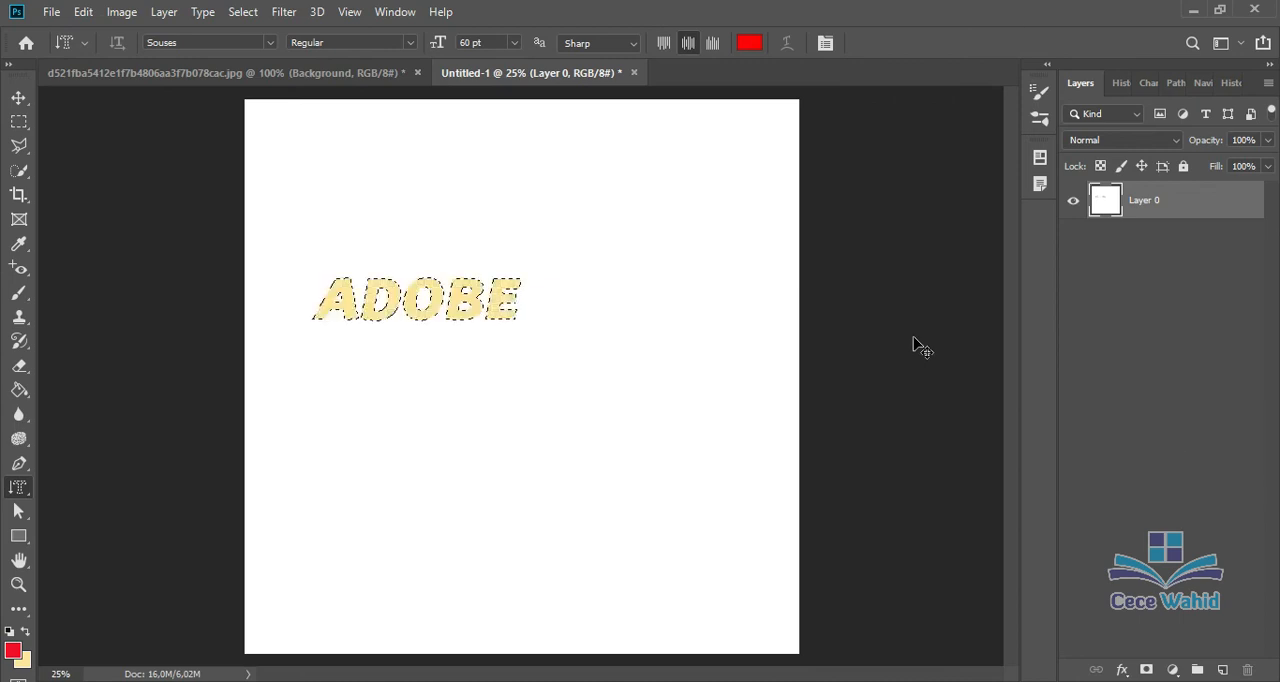
pyautogui.hotkey('ctrl', 'z')
pyautogui.hotkey('ctrl', 'z')
pyautogui.hotkey('ctrl', 'z')
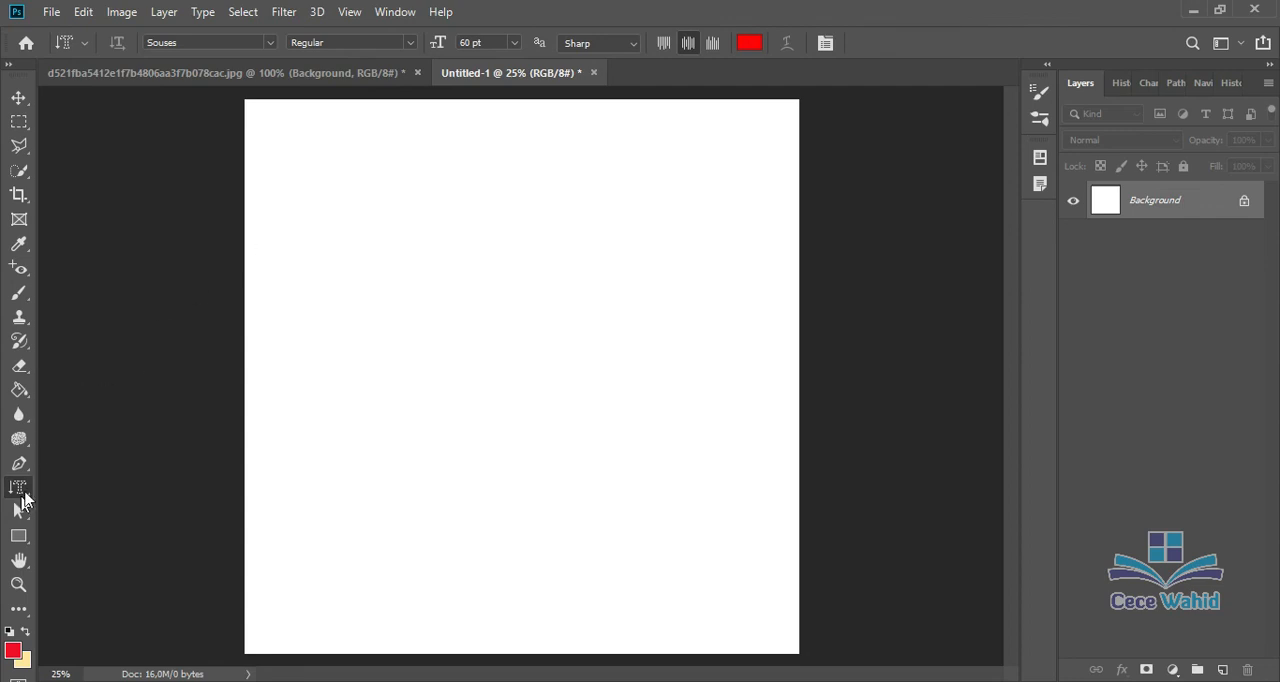
# Step: Add the horizontal text ADOBE with the Horizontal Type tool and move it to the upper middle of the canvas
pyautogui.rightClick(28, 487)
pyautogui.click(90, 490)
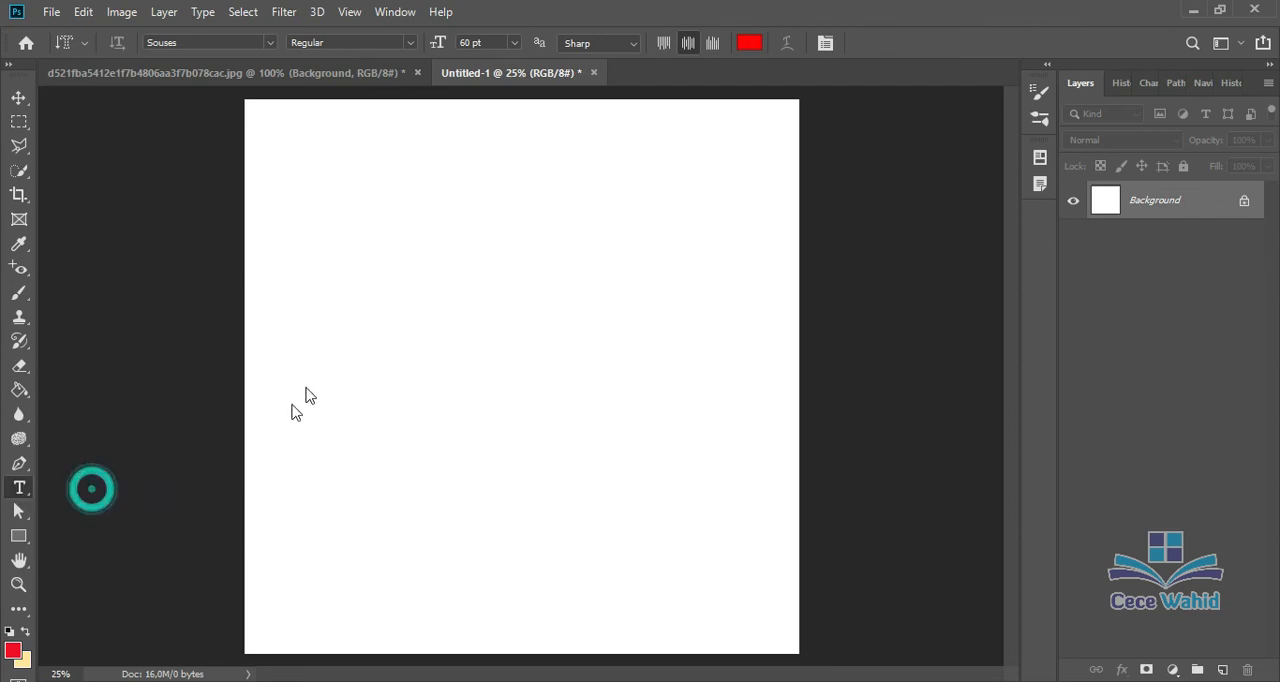
pyautogui.click(341, 347)
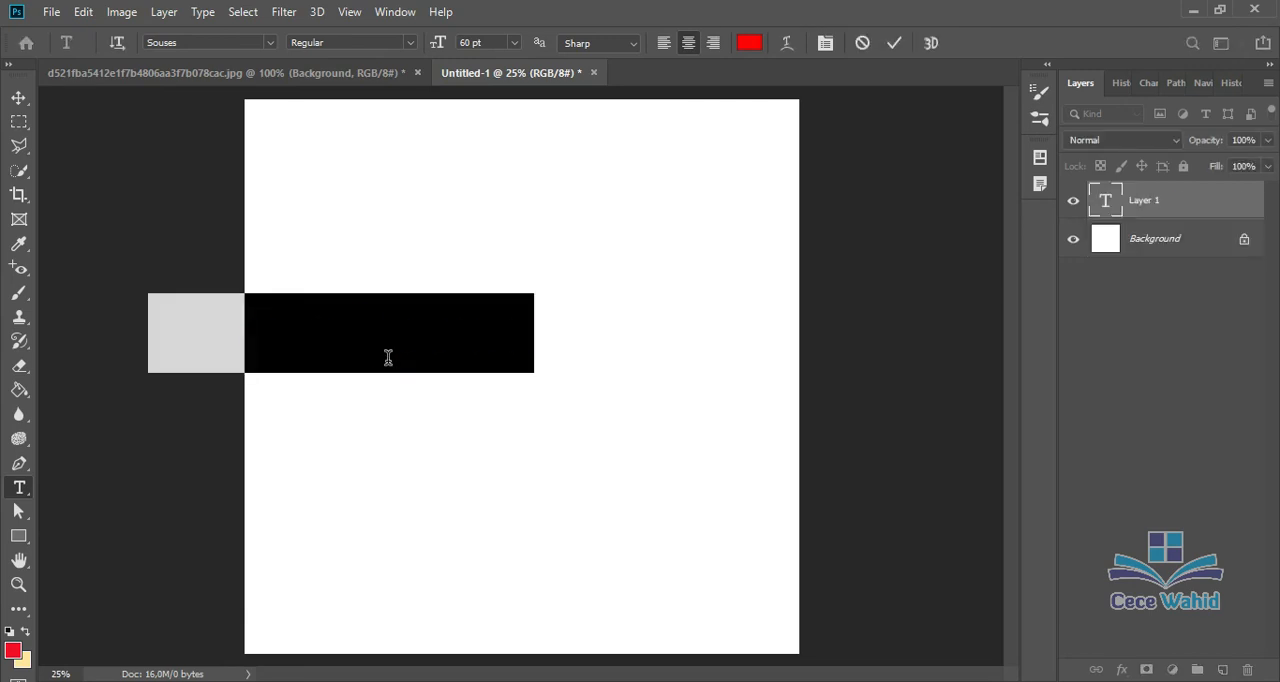
pyautogui.write('ADOBE')
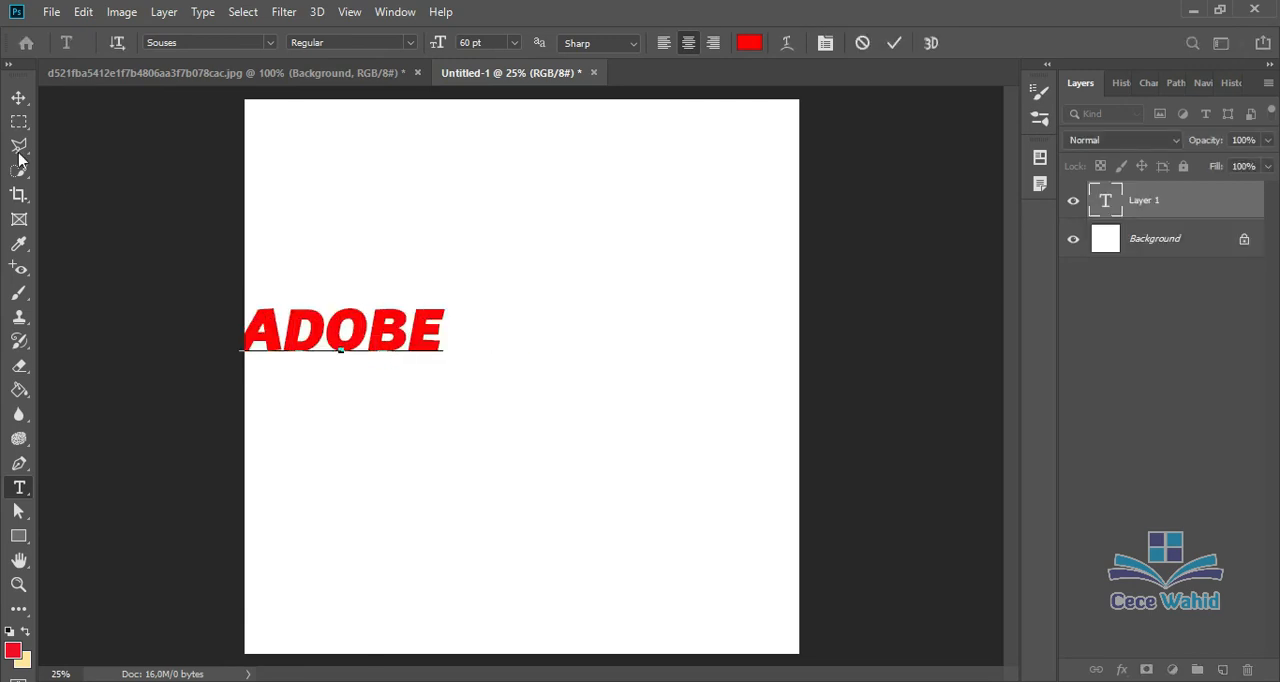
pyautogui.click(19, 96)
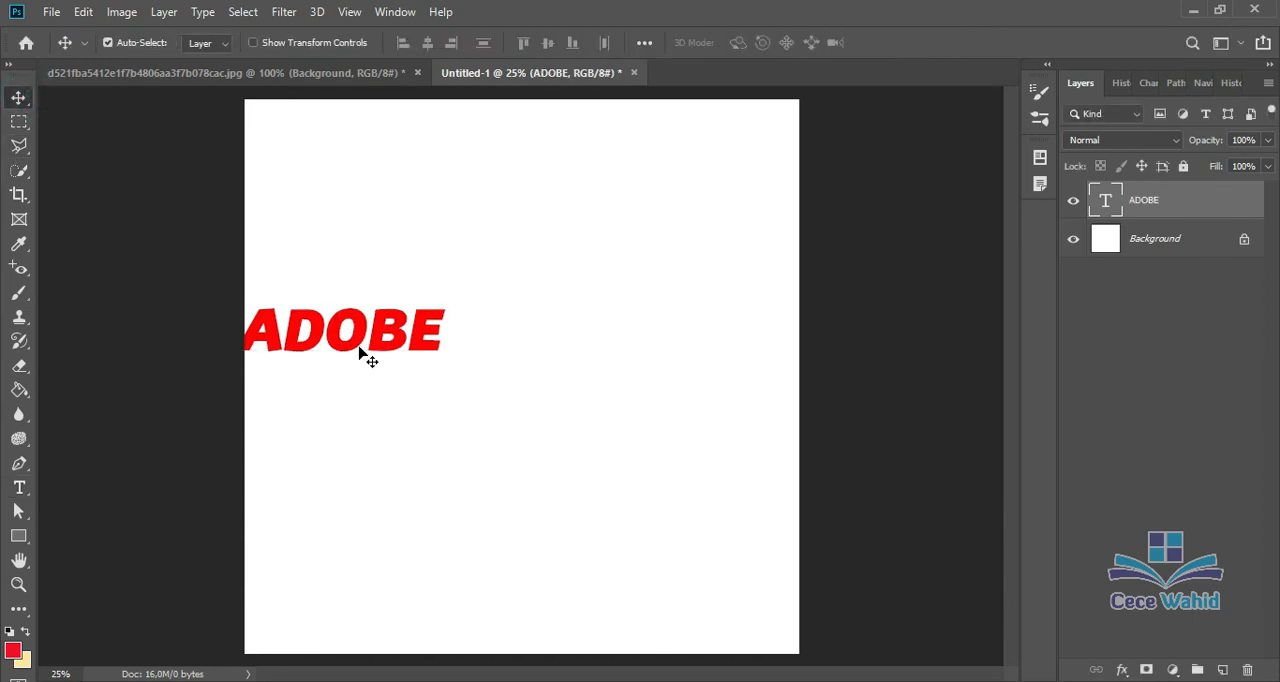
pyautogui.moveTo(359, 350); pyautogui.dragTo(463, 320)
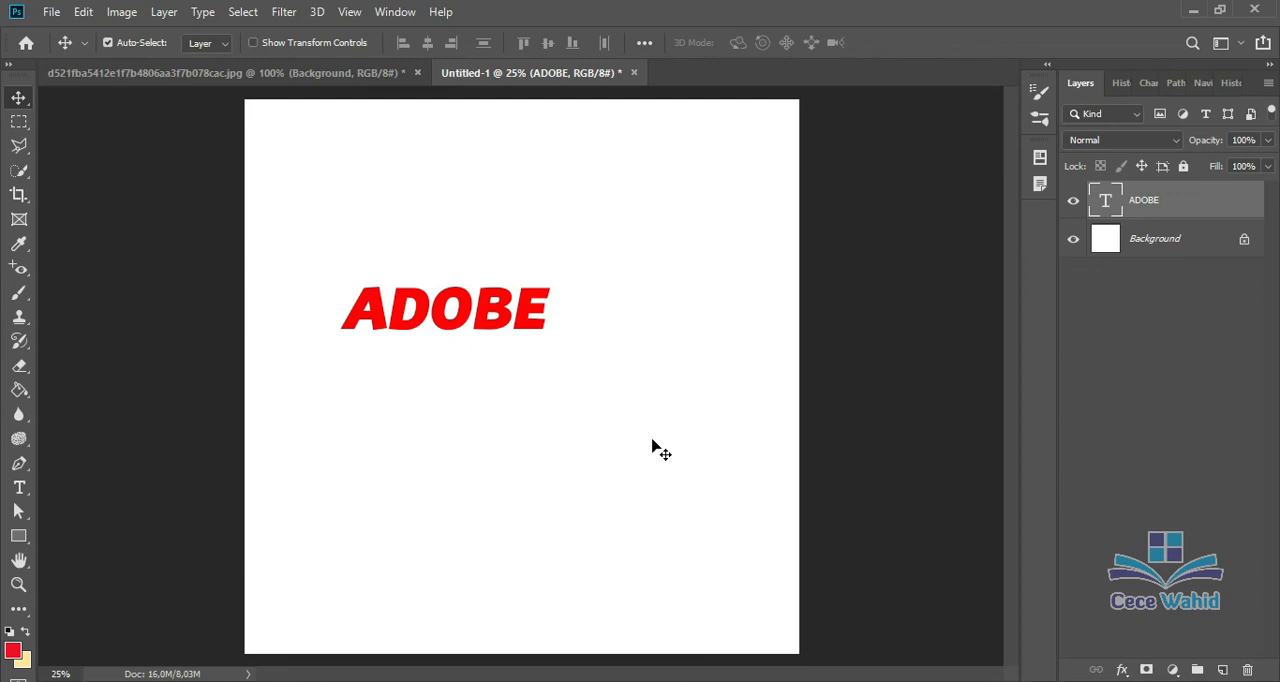
pyautogui.click(18, 487)
pyautogui.click(452, 326)
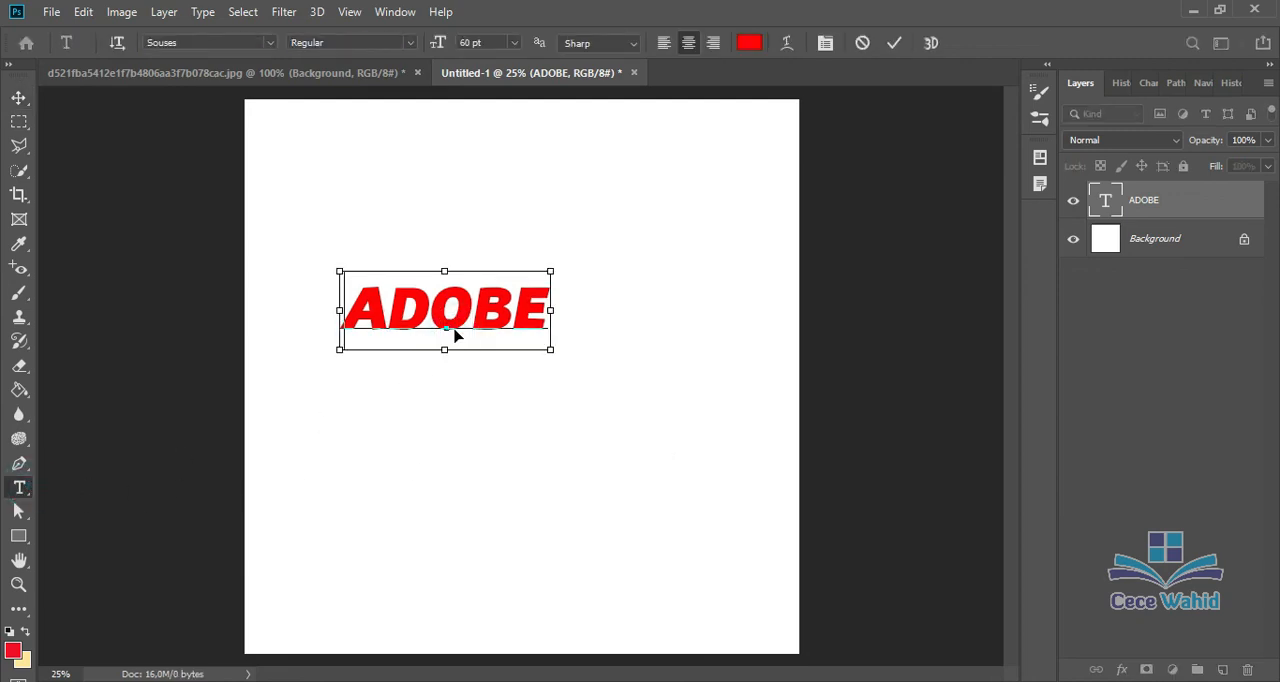
pyautogui.hotkey('ctrl', 'a')
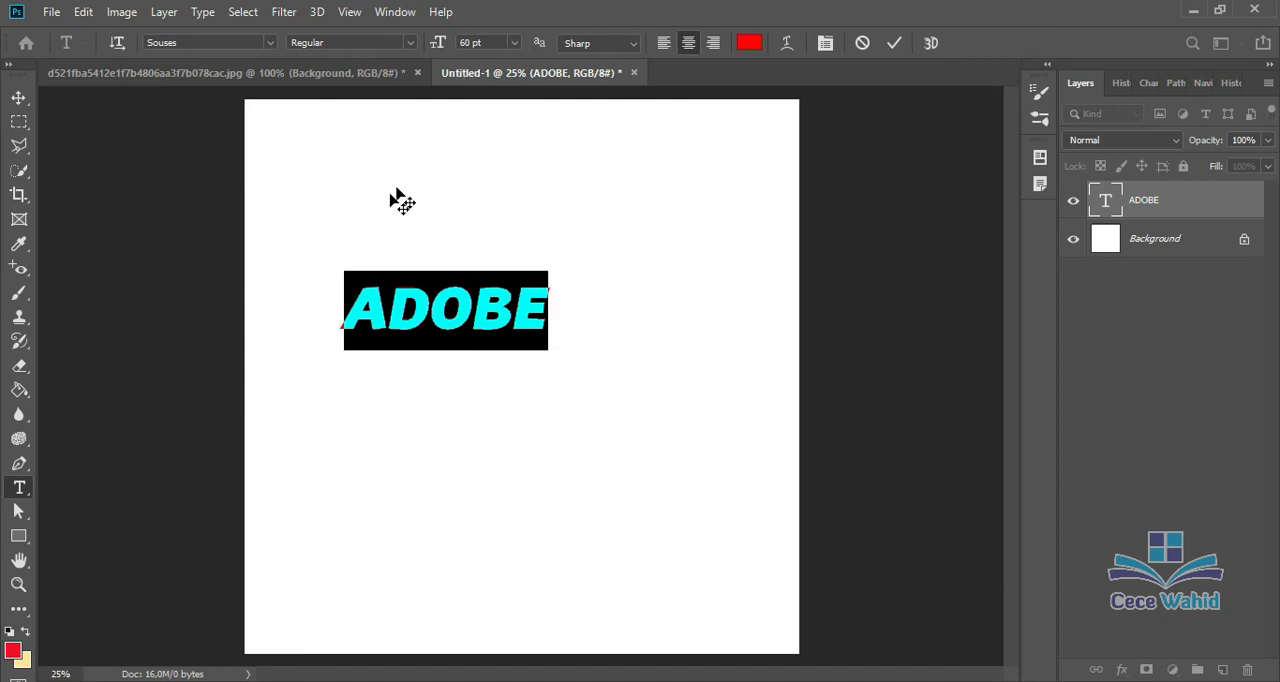
pyautogui.click(307, 266)
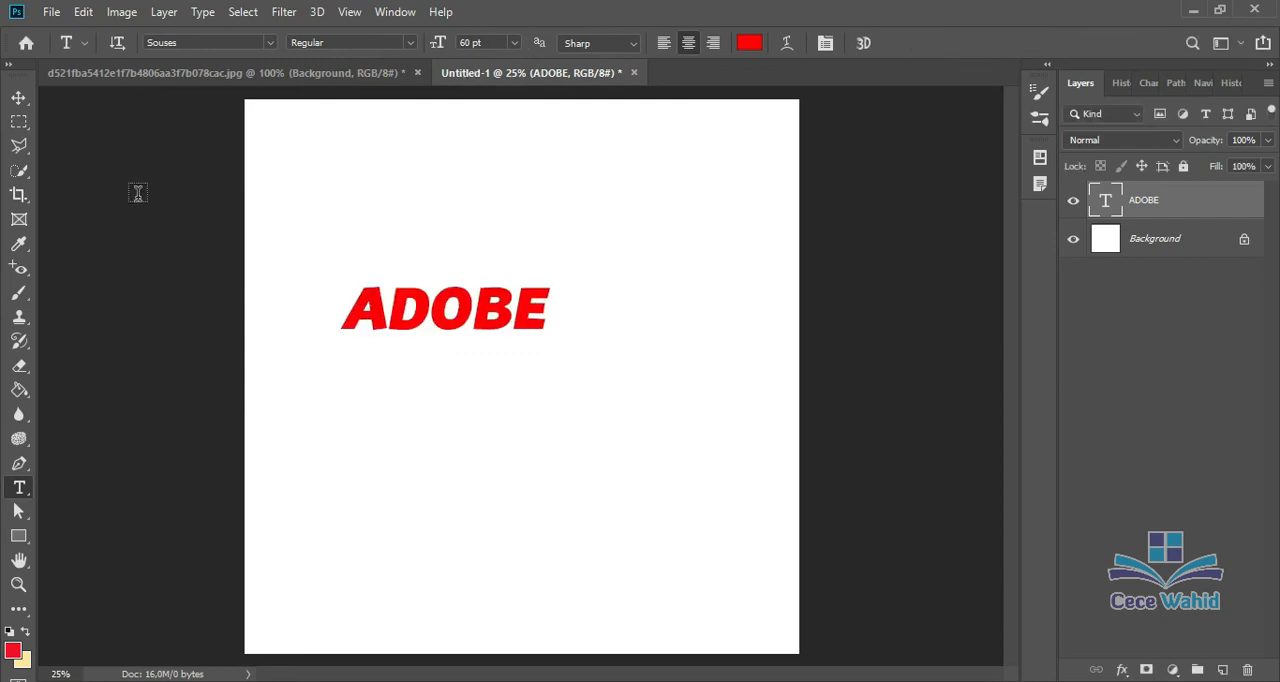
# Step: Move the ADOBE text slightly to the right with the Move tool
pyautogui.click(19, 97)
pyautogui.click(462, 303)
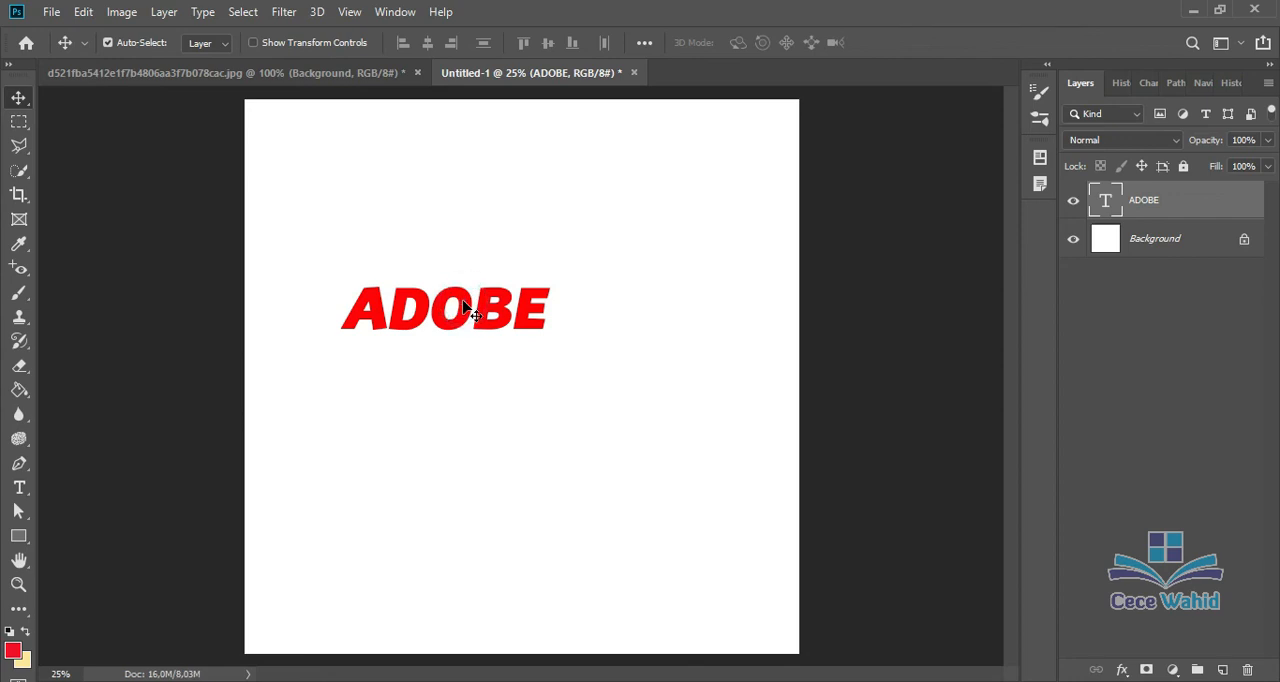
pyautogui.moveTo(462, 303); pyautogui.dragTo(500, 312)
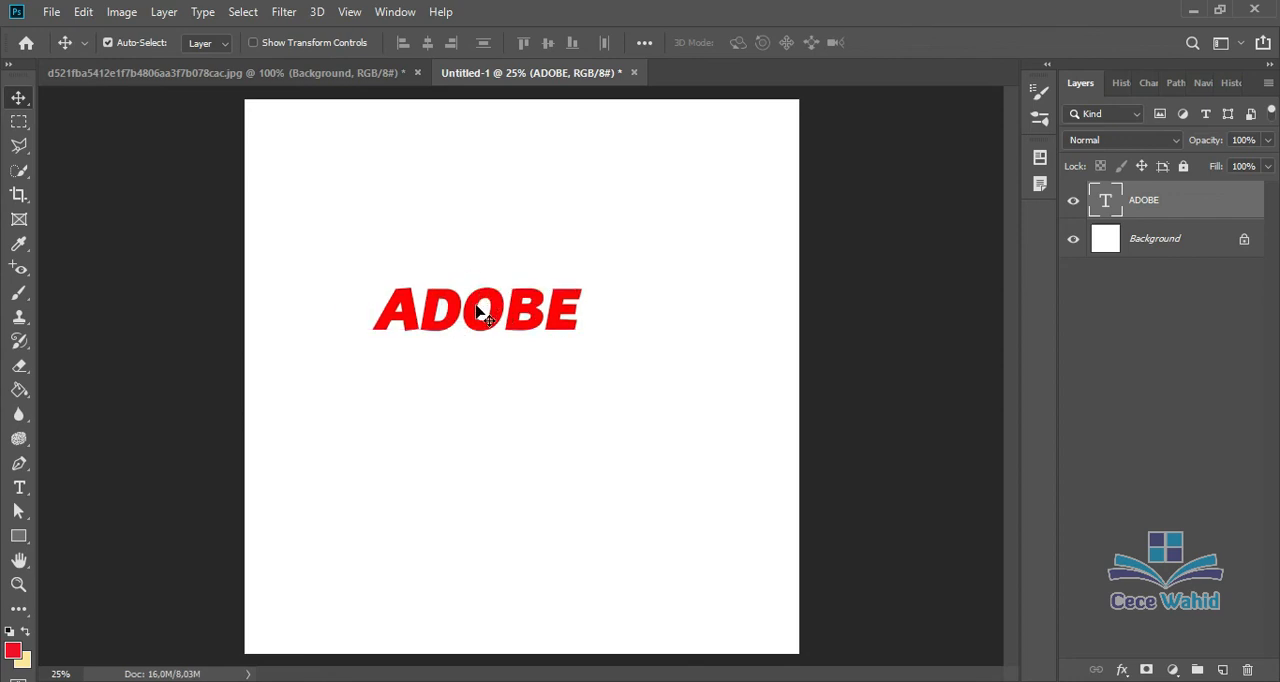
# Step: Enlarge the ADOBE text with Free Transform to about 92 pt, skewing its frame so the letters stand more upright
pyautogui.press('ctrl')
pyautogui.hotkey('ctrl', 't')
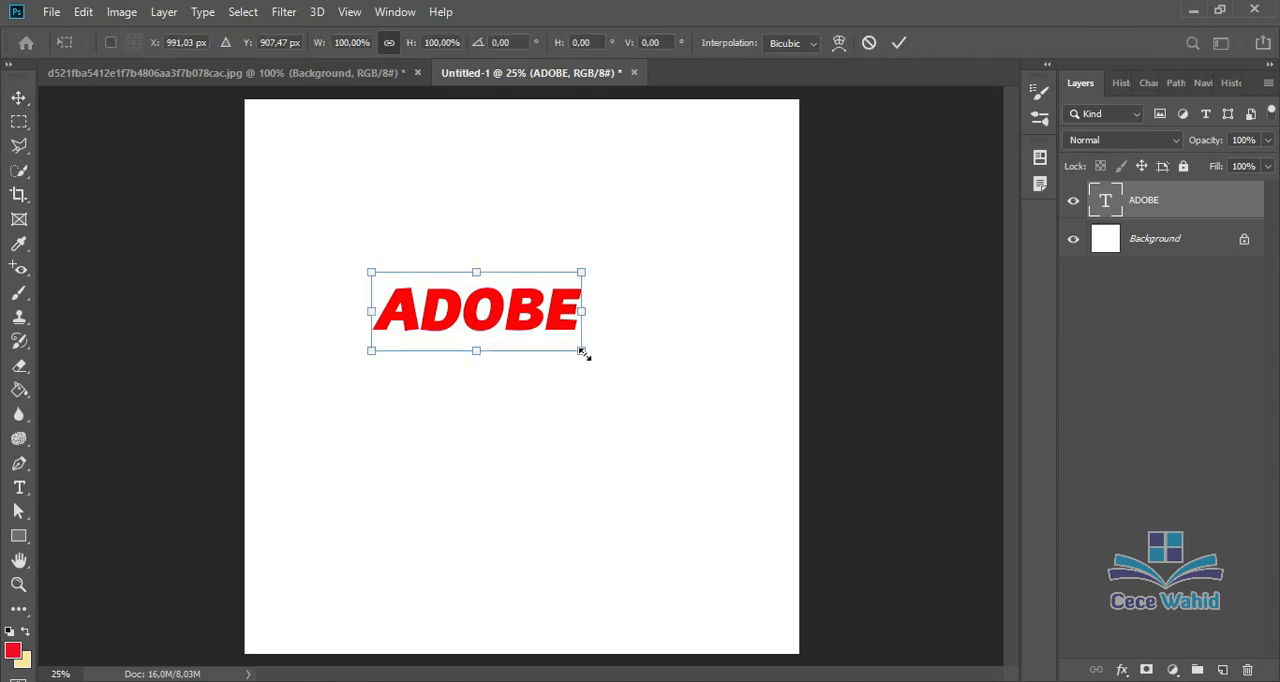
pyautogui.click(606, 368)
pyautogui.moveTo(586, 354); pyautogui.dragTo(714, 387)
pyautogui.click(898, 43)
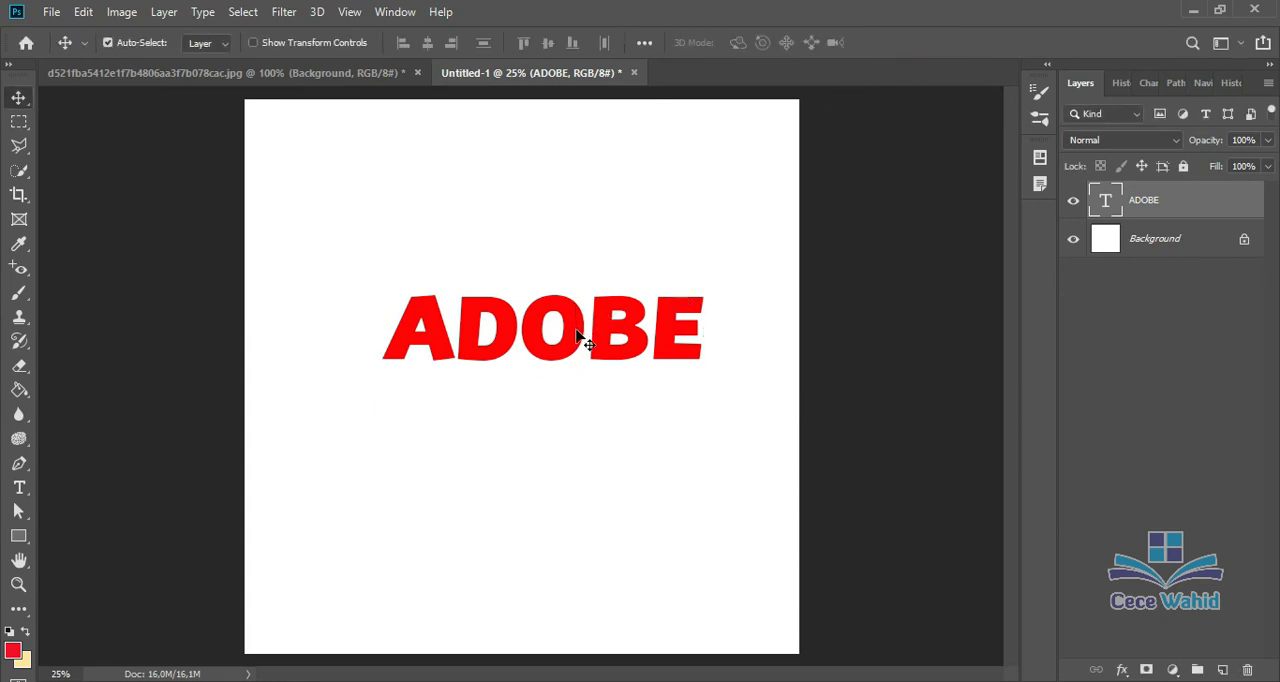
# Step: Select all of the ADOBE letters and warp the text with the Arc style, keeping the word clear of the dialog
pyautogui.click(19, 487)
pyautogui.click(480, 342)
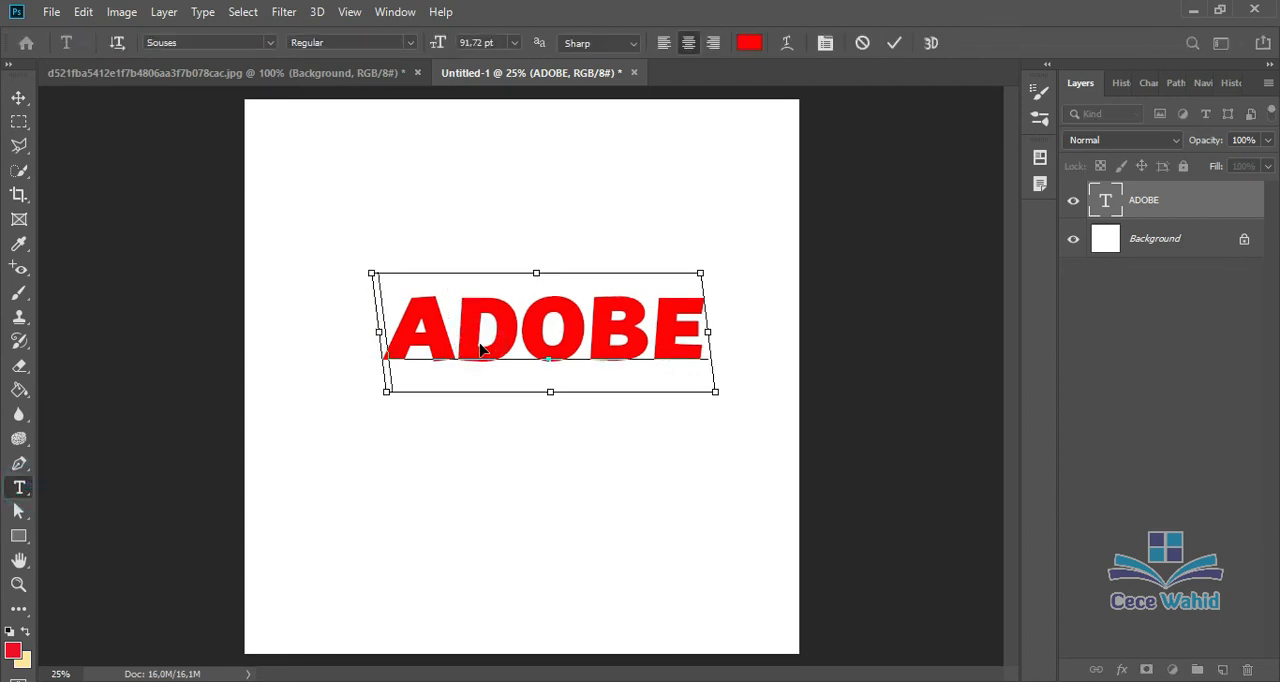
pyautogui.hotkey('ctrl', 'a')
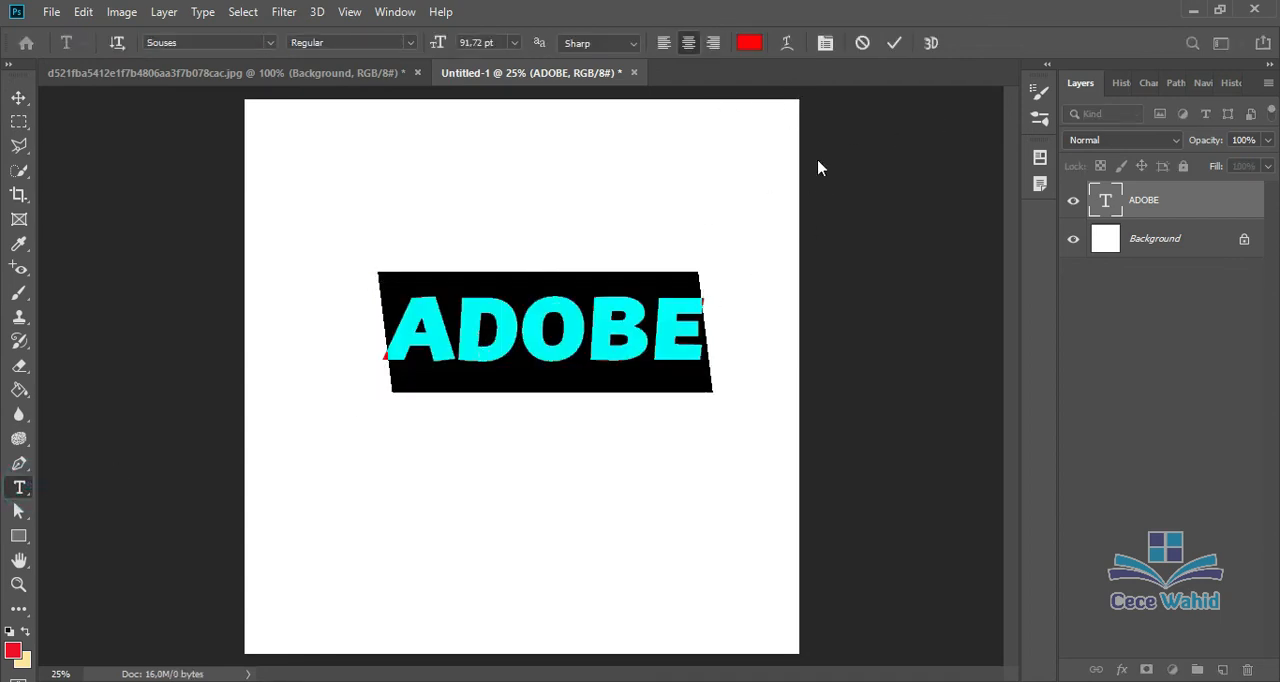
pyautogui.click(785, 44)
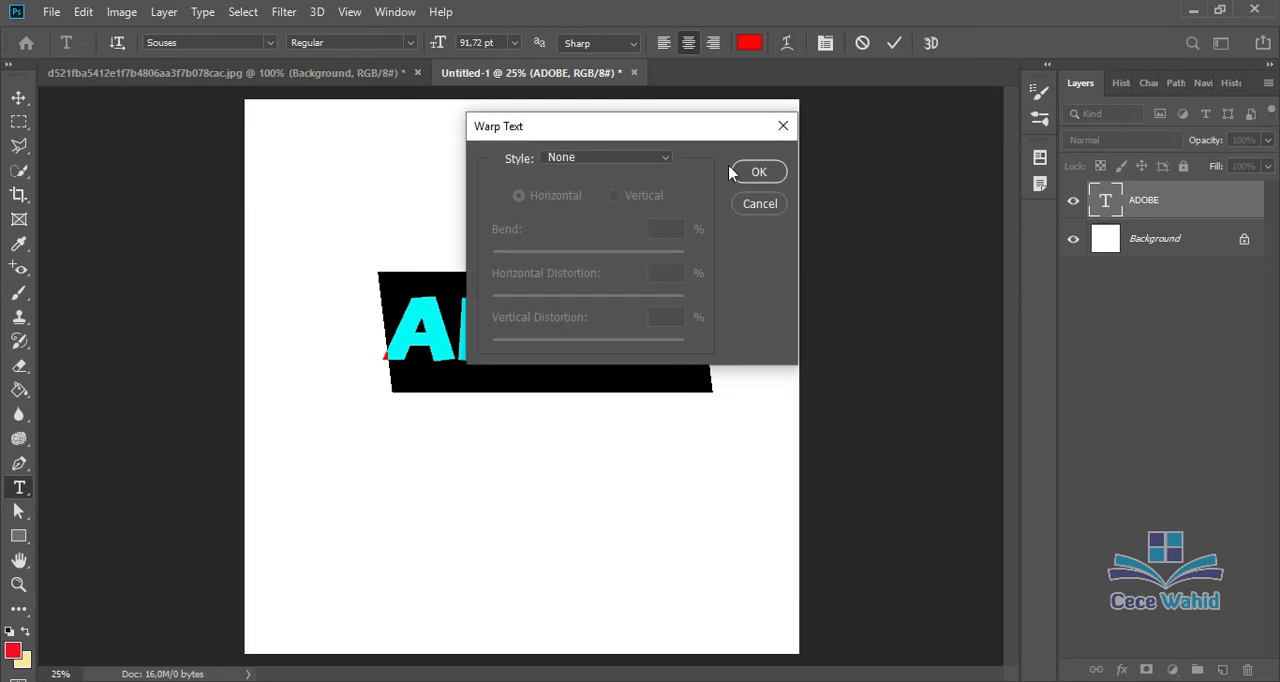
pyautogui.click(630, 160)
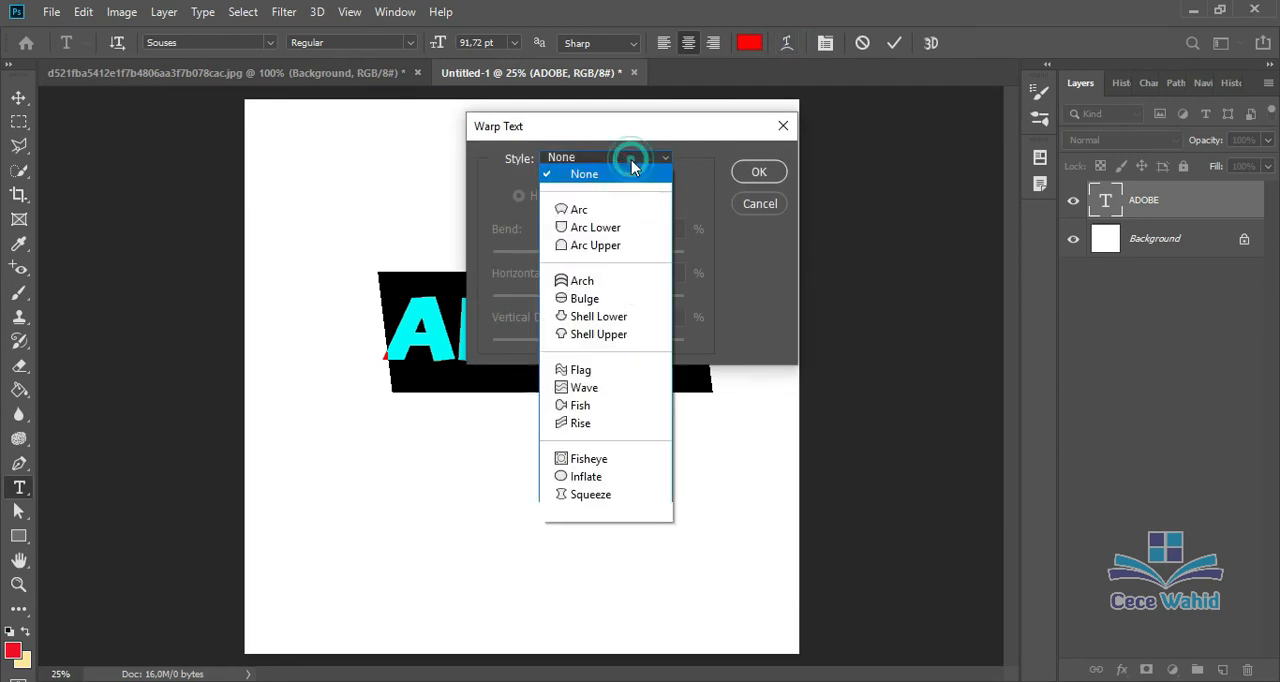
pyautogui.click(614, 209)
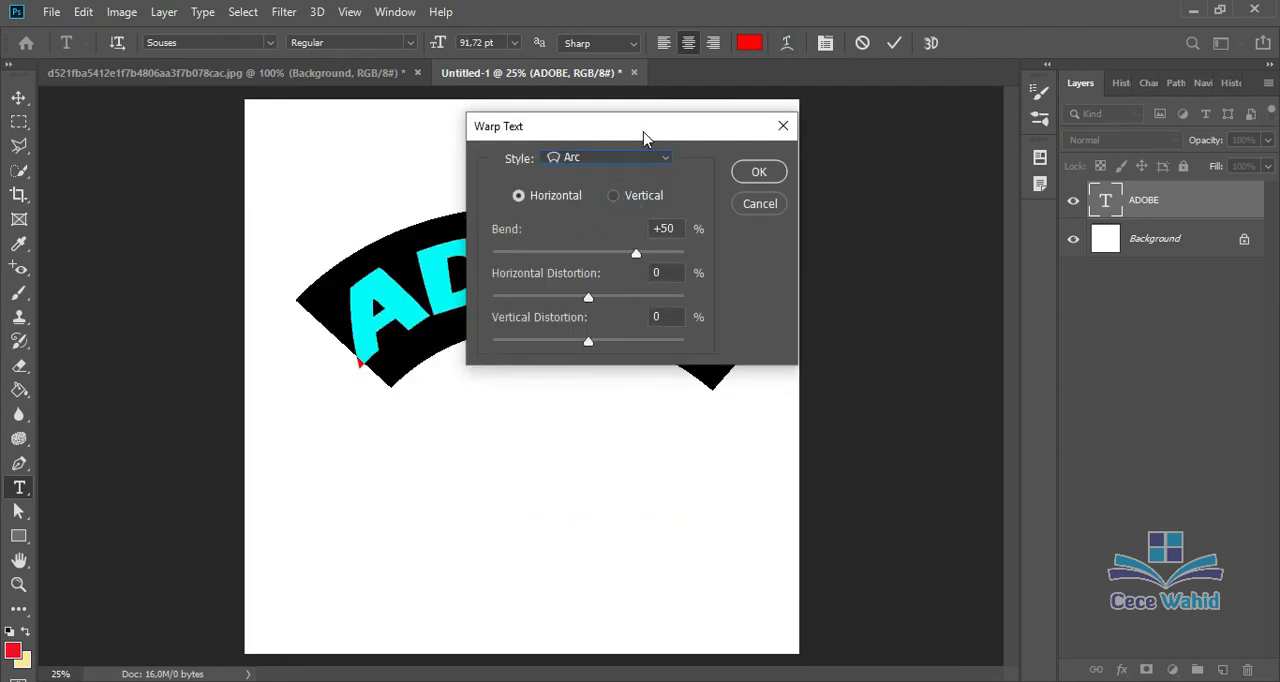
pyautogui.moveTo(643, 137); pyautogui.dragTo(925, 140)
# Step: Try the Arc Lower and Arc Upper warp styles on ADOBE, switching Arc Upper to vertical and back to horizontal
pyautogui.click(909, 159)
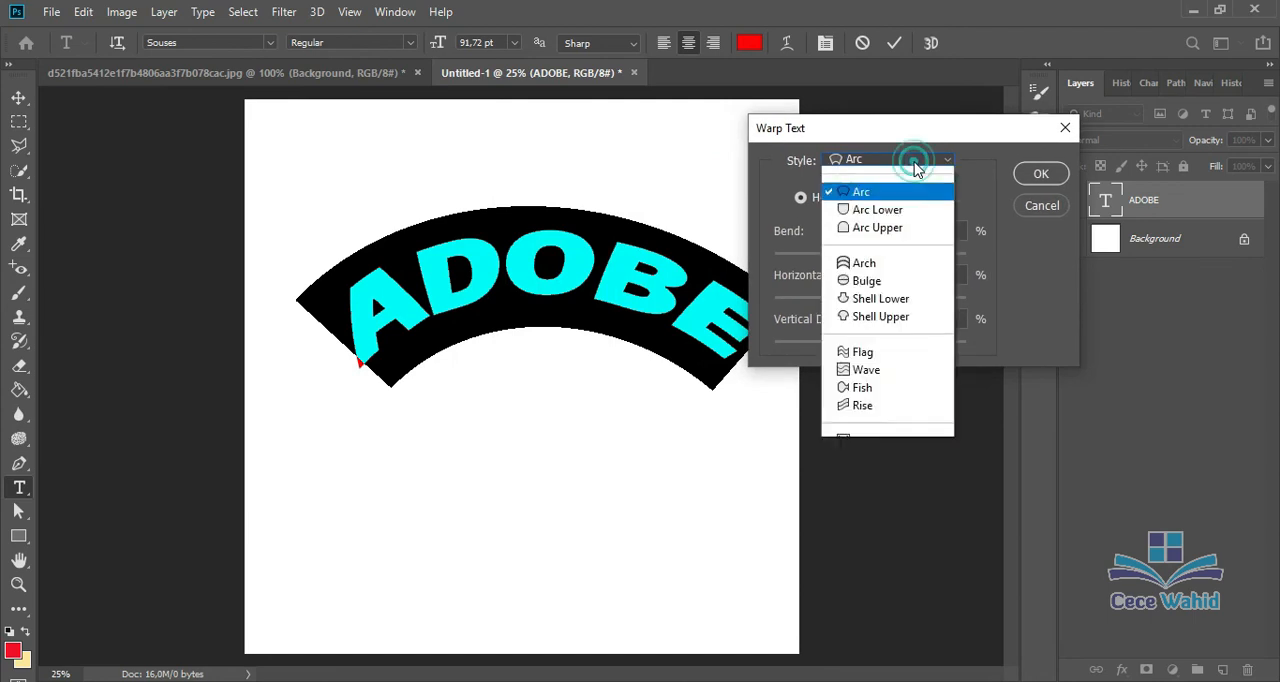
pyautogui.click(900, 192)
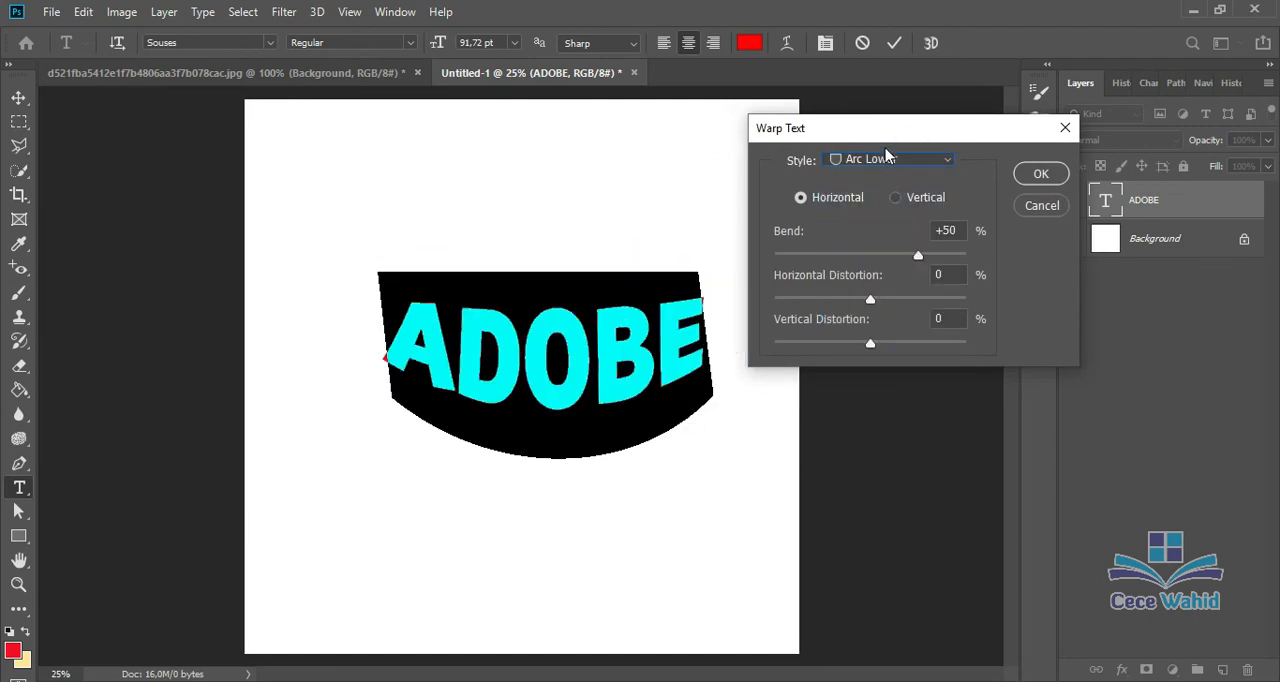
pyautogui.click(886, 158)
pyautogui.click(893, 247)
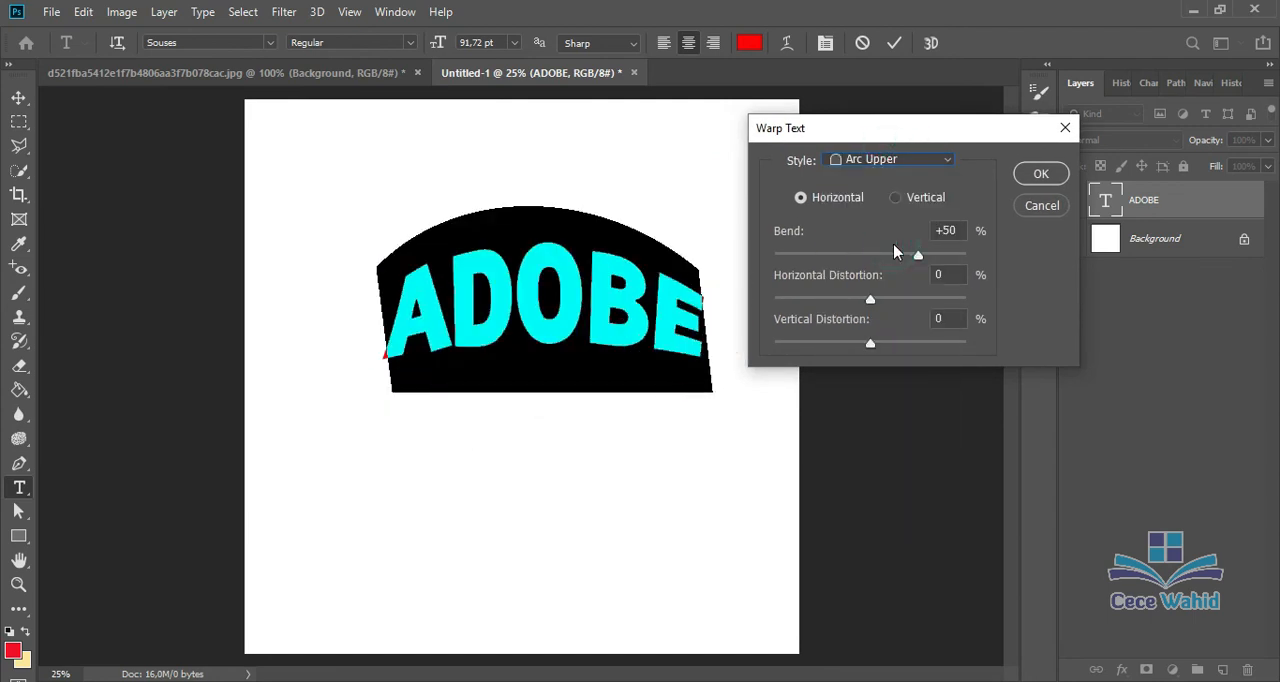
pyautogui.click(894, 198)
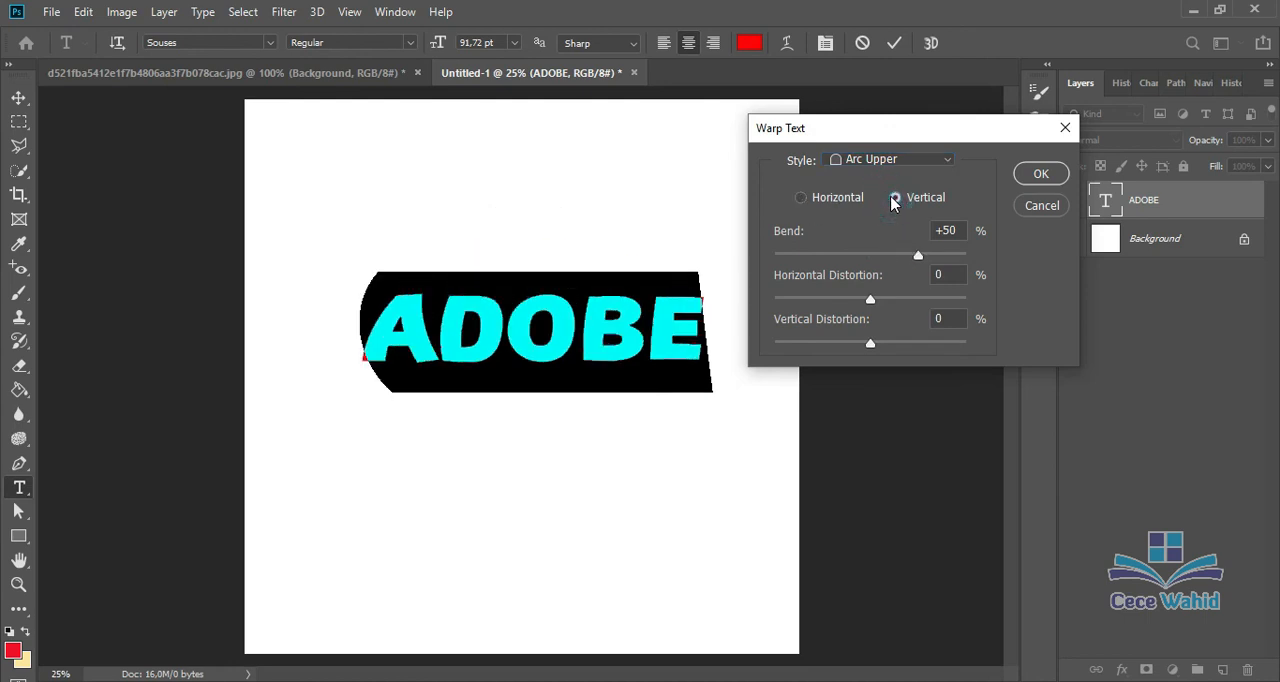
pyautogui.click(810, 198)
# Step: Apply the Arch warp style to the ADOBE text, horizontal with a +50% bend
pyautogui.click(890, 160)
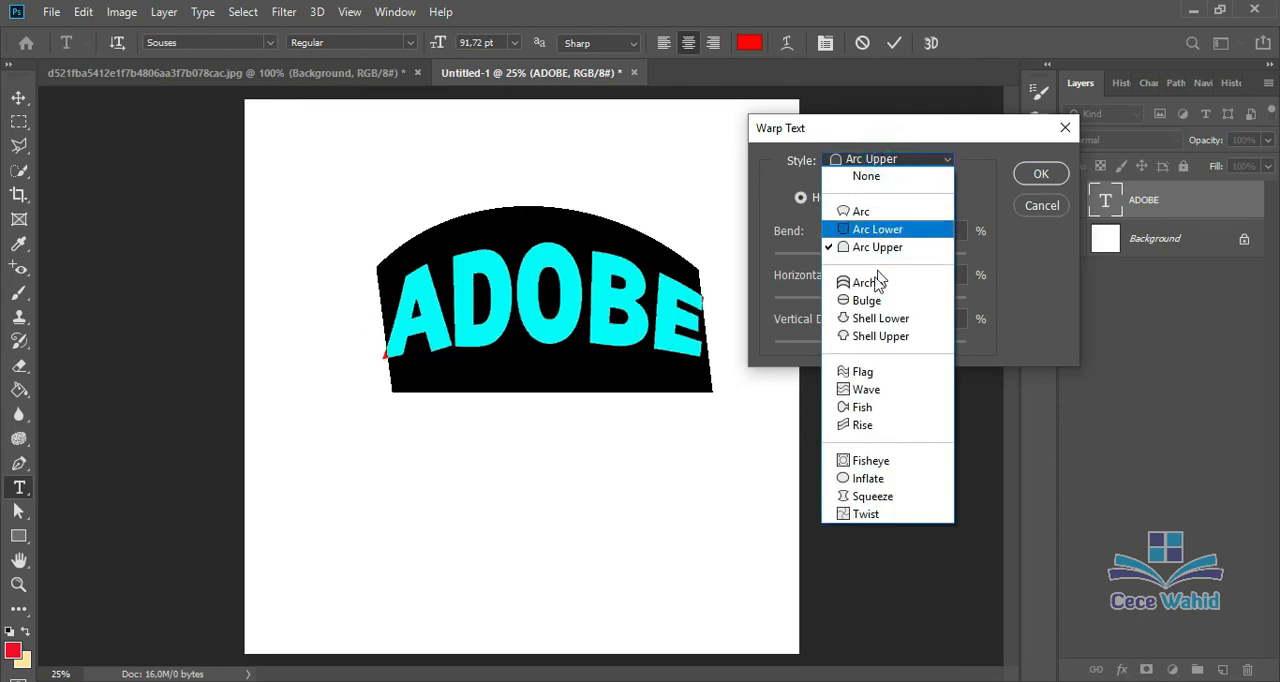
pyautogui.click(866, 284)
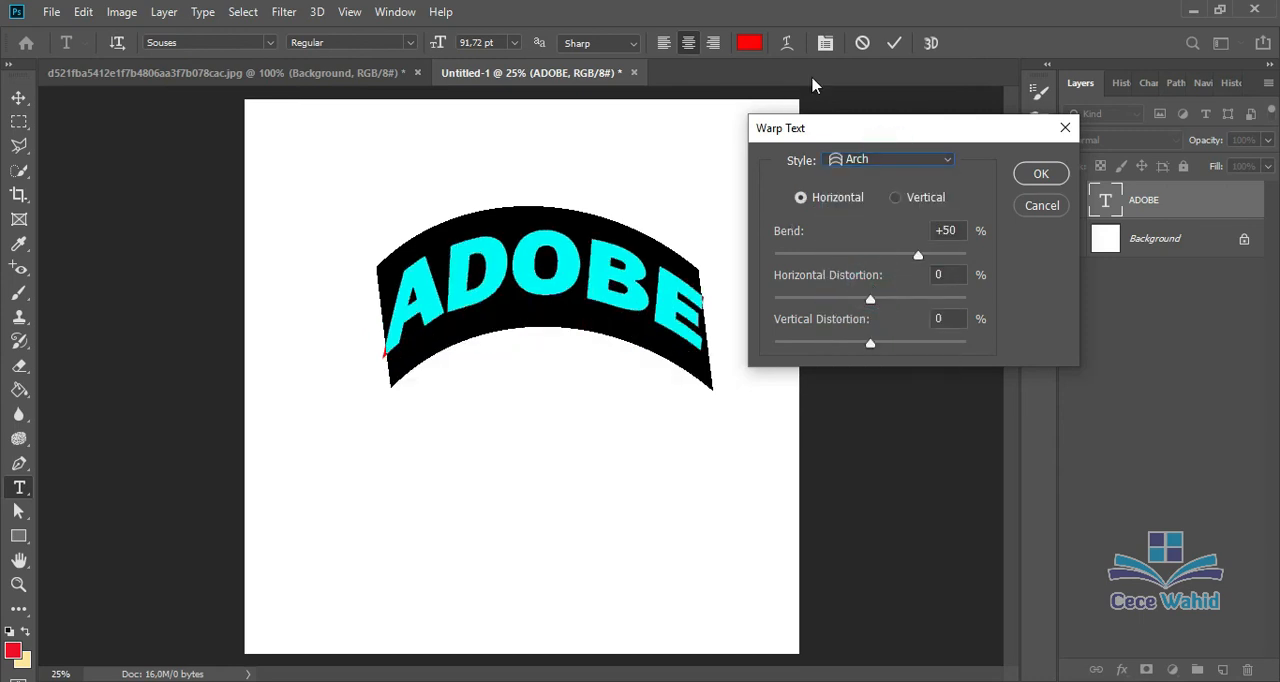
pyautogui.click(1038, 175)
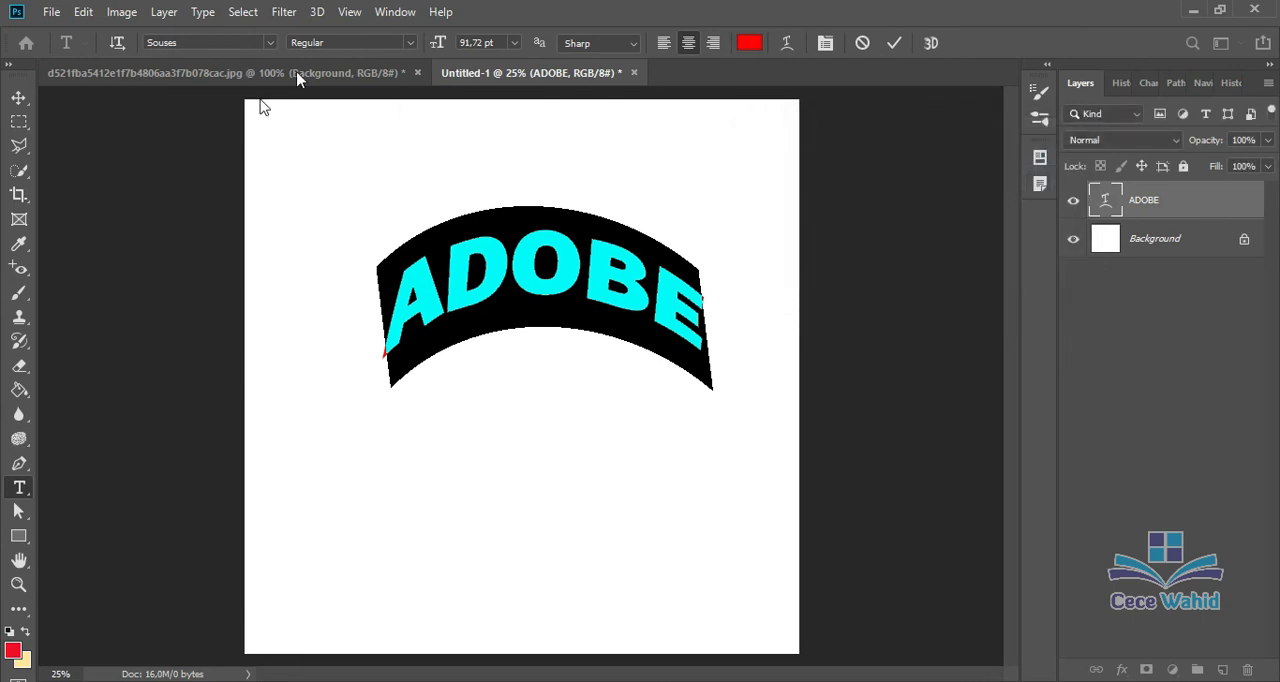
pyautogui.click(630, 45)
pyautogui.click(628, 47)
# Step: Review the Pen, Type and Path Selection tool groups in the toolbox and return to the Move tool
pyautogui.click(20, 466)
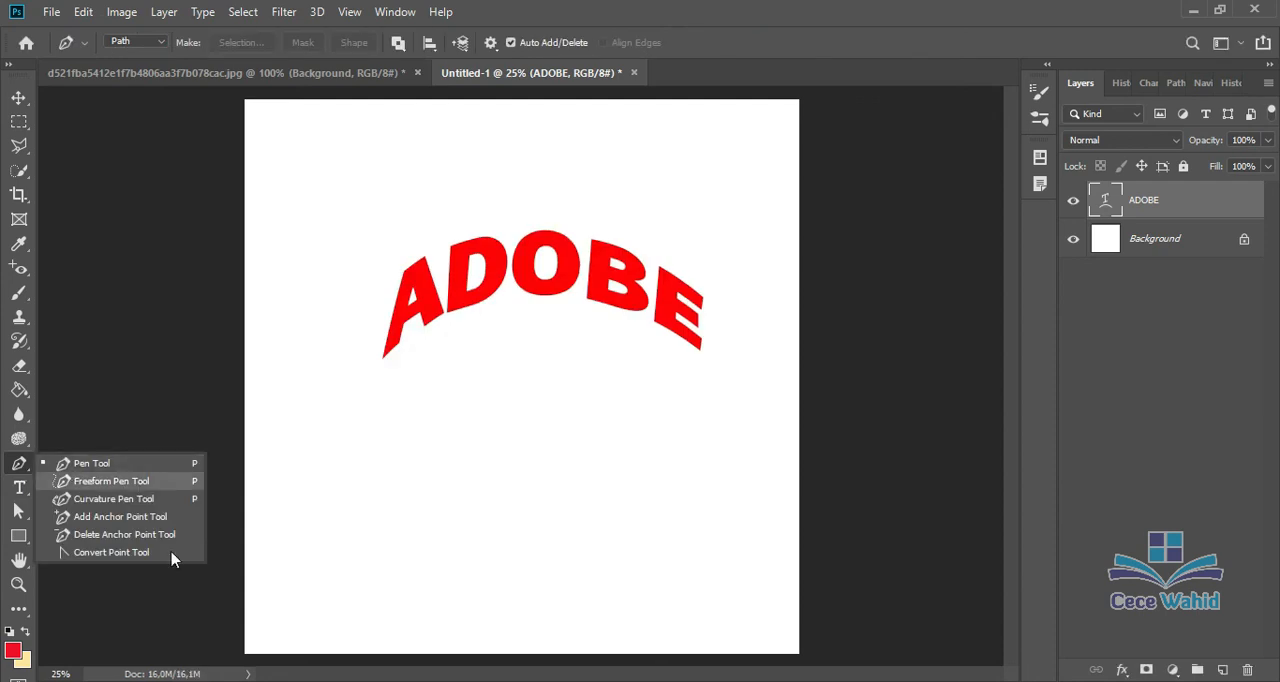
pyautogui.click(24, 493)
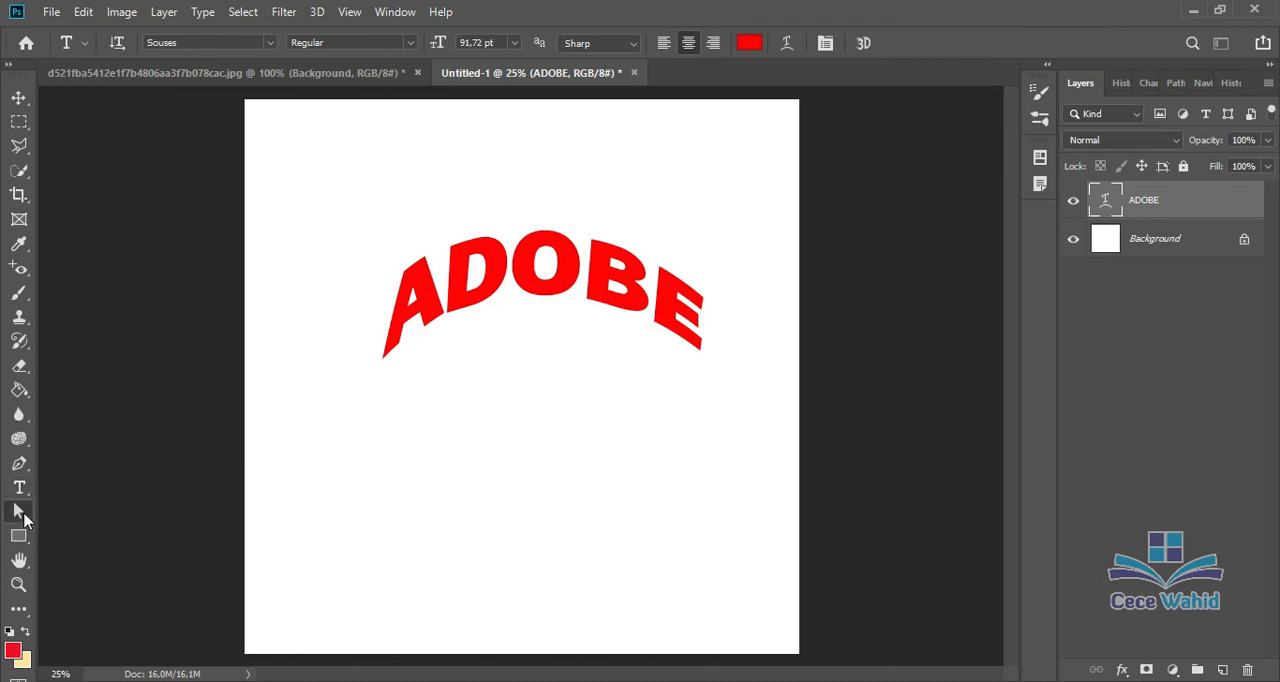
pyautogui.click(24, 517)
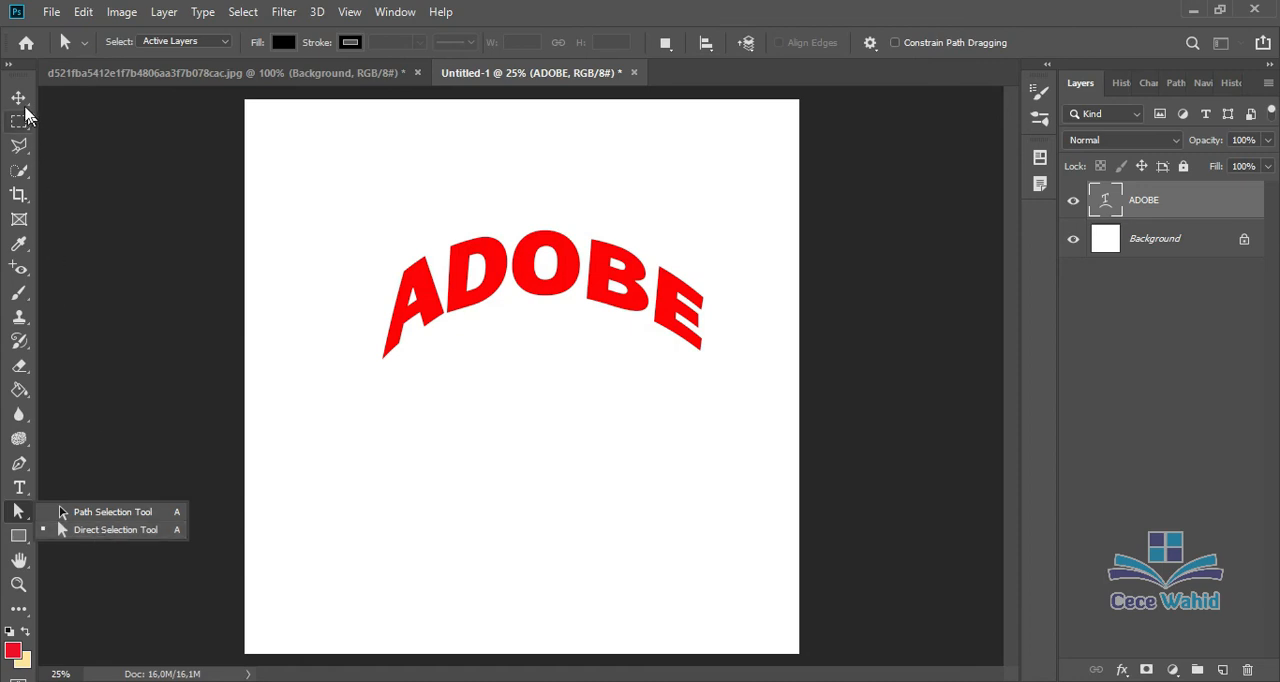
pyautogui.click(19, 98)
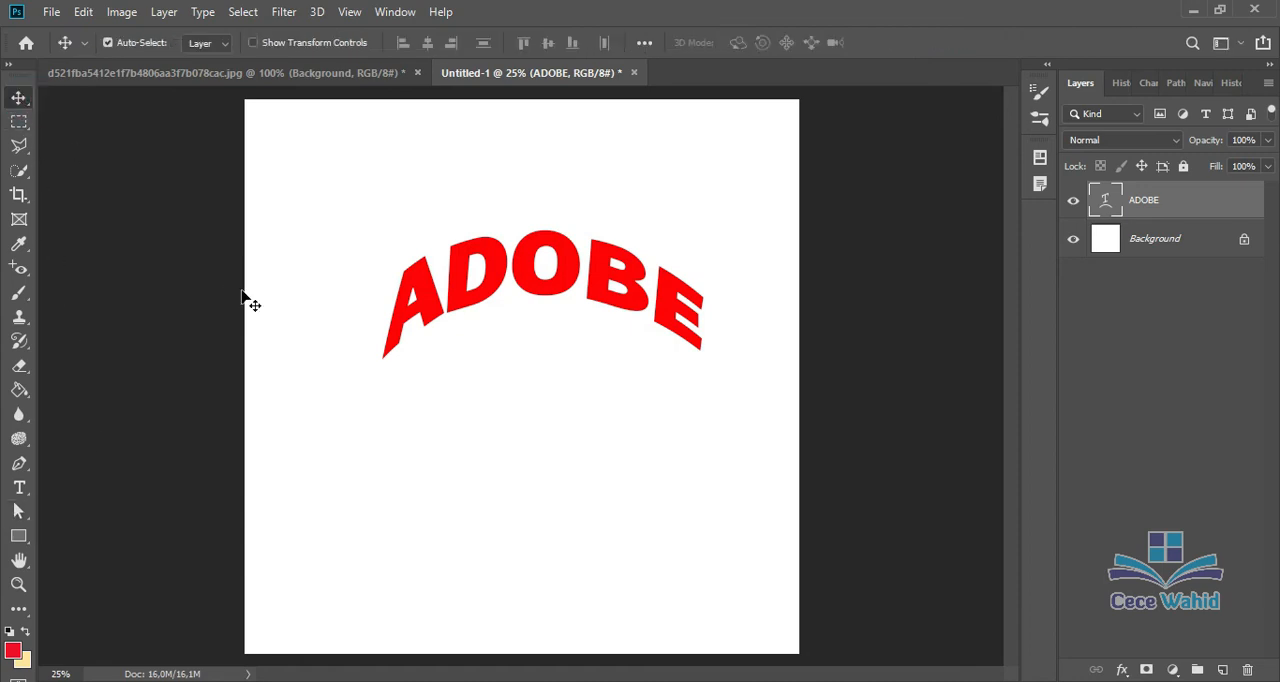